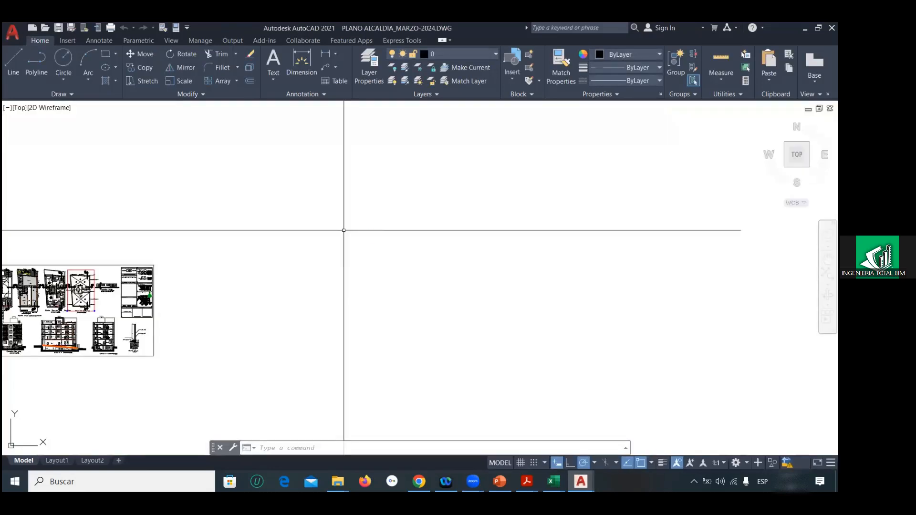
{"action": "scroll", "coordinate": [371, 241], "scroll_direction": "down", "scroll_amount": 3}
{"action": "scroll", "coordinate": [272, 265], "scroll_direction": "up", "scroll_amount": 2}
{"action": "scroll", "coordinate": [278, 200], "scroll_direction": "up", "scroll_amount": 8}
{"action": "scroll", "coordinate": [278, 201], "scroll_direction": "down", "scroll_amount": 6}
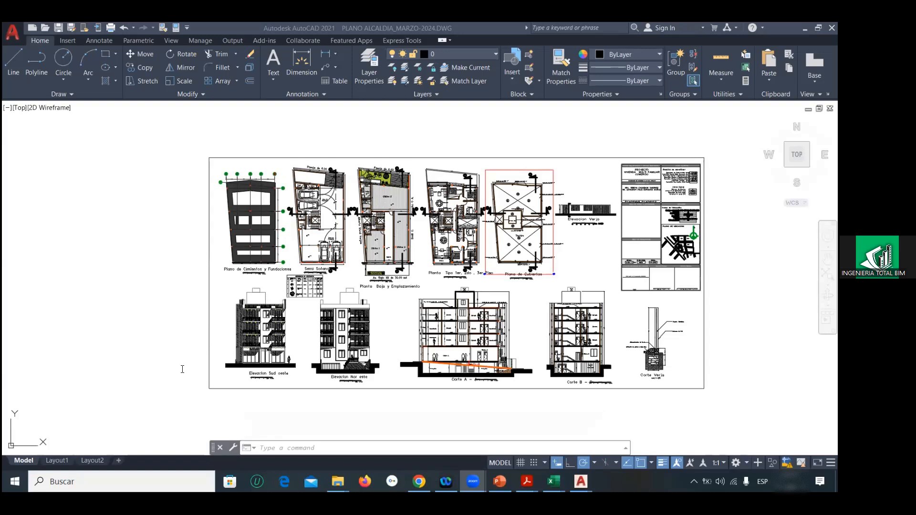
Step: Try to launch CYPE 2020 (Argentina), and close the program from its not-responding dialog
{"action": "left_click", "coordinate": [113, 482]}
{"action": "type", "text": "c"}
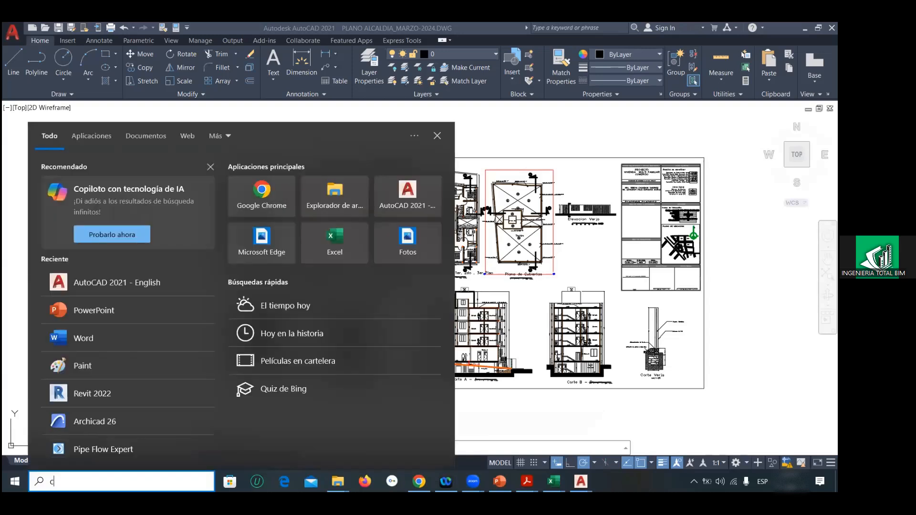
{"action": "type", "text": "ype"}
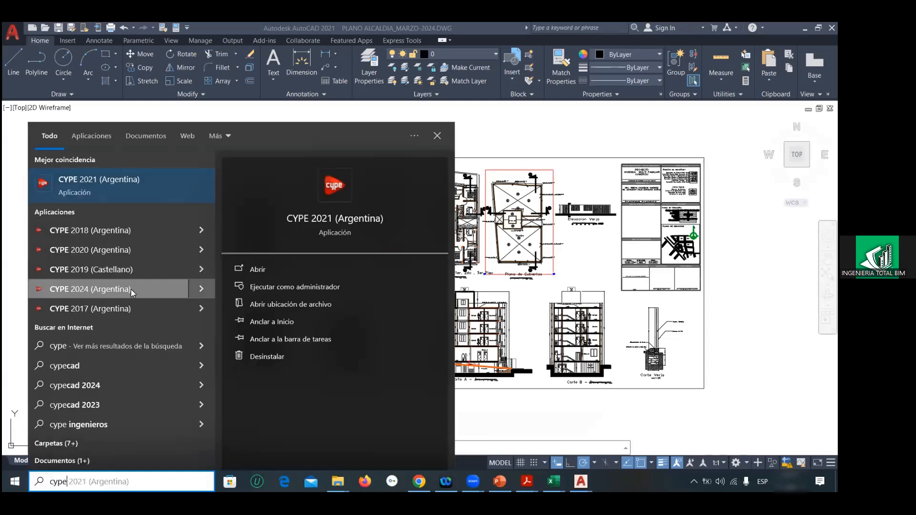
{"action": "left_click", "coordinate": [100, 248]}
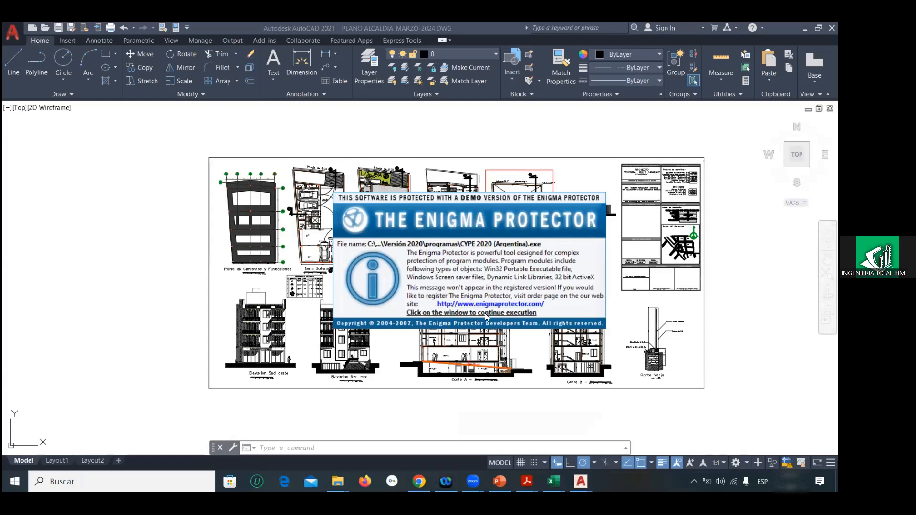
{"action": "left_click", "coordinate": [460, 314]}
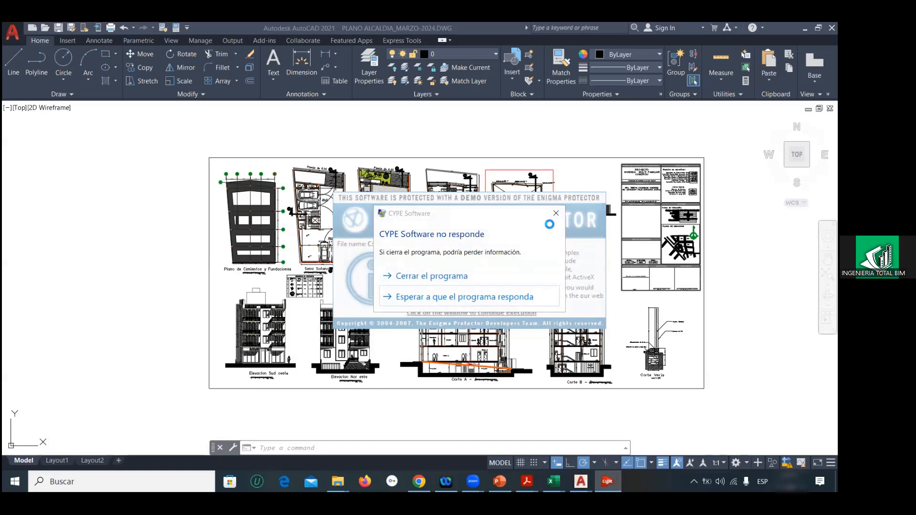
{"action": "left_click", "coordinate": [556, 213]}
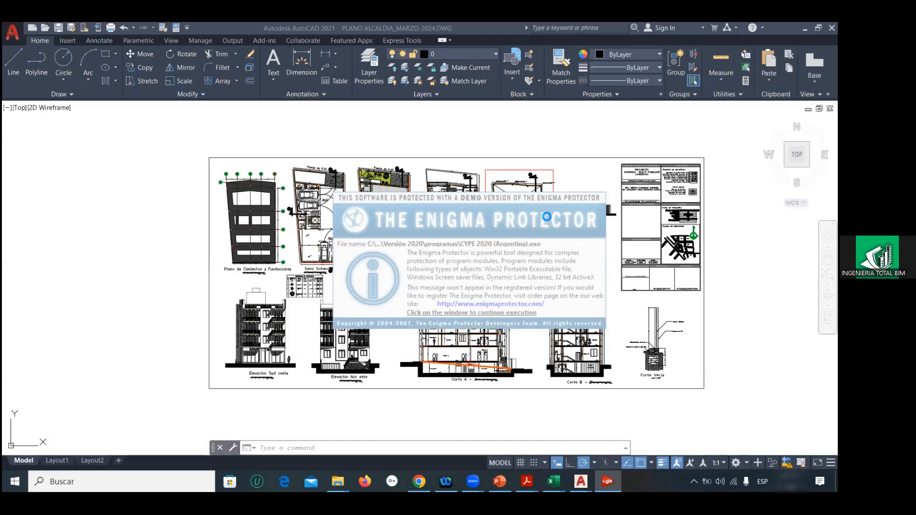
{"action": "left_click", "coordinate": [462, 313]}
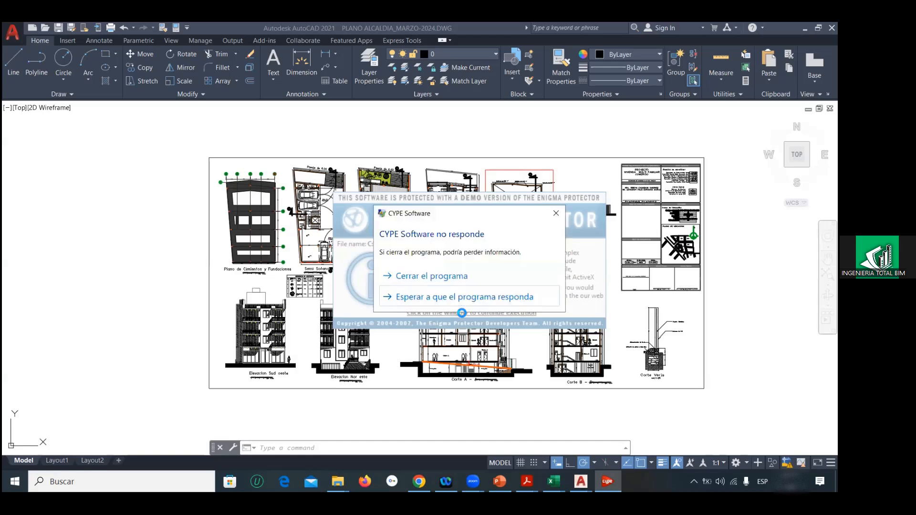
{"action": "left_click", "coordinate": [420, 282]}
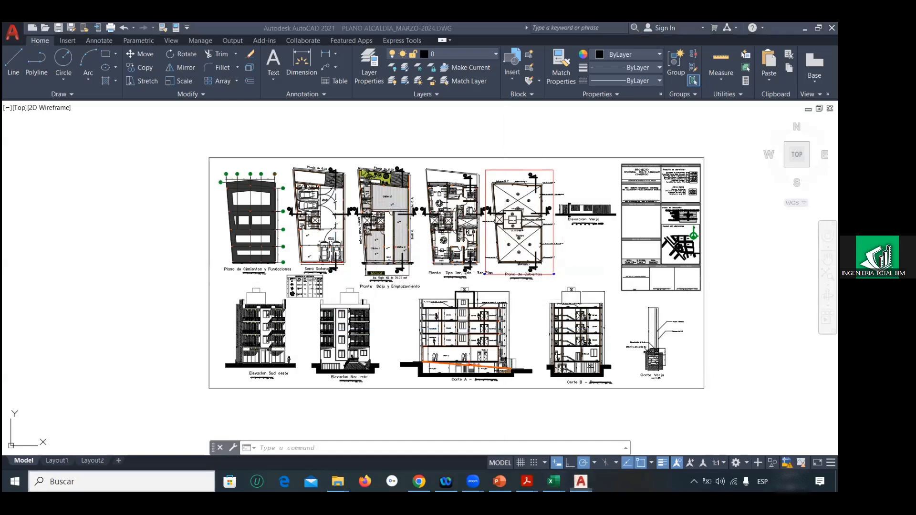
Step: Launch CYPE 2019 (Castellano) and open its CYPEPLUMBING Sanitary Systems application
{"action": "key", "text": "super+s"}
{"action": "type", "text": "cype"}
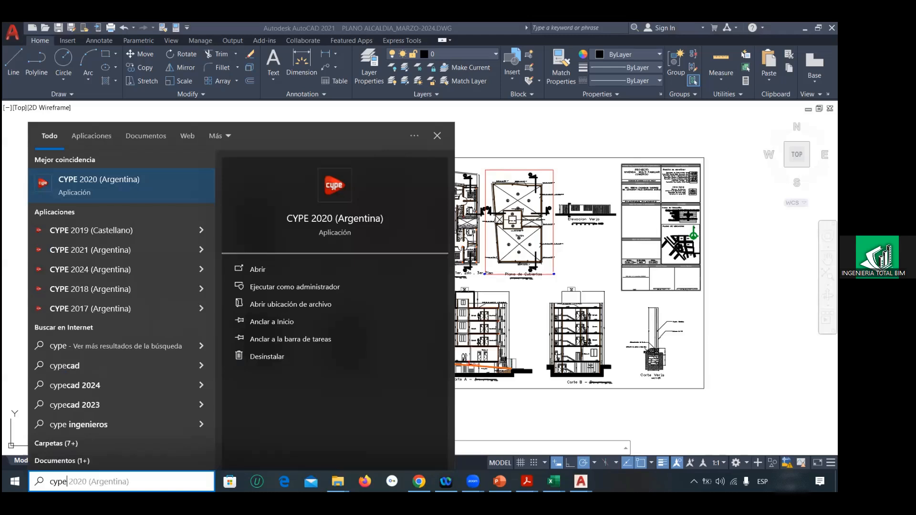
{"action": "left_click", "coordinate": [128, 236]}
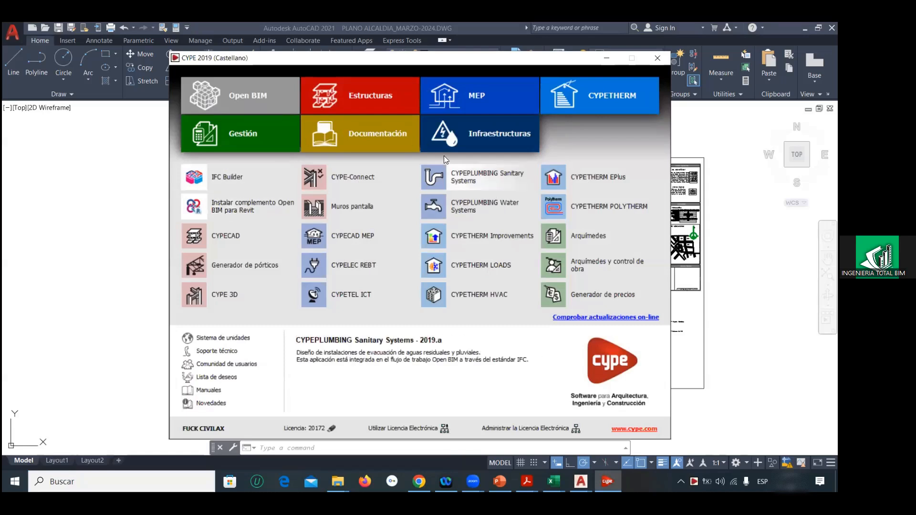
{"action": "left_click", "coordinate": [460, 167]}
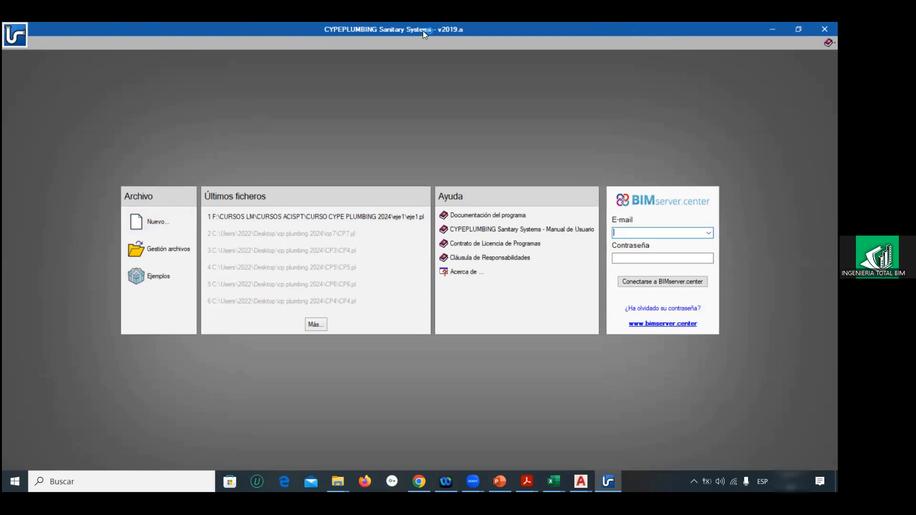
Step: Start a new project and browse to the CURSOS LM > CURSOS ACISPT > CURSO CYPE PLUMBING 2024 folder on drive F: for its location
{"action": "left_click", "coordinate": [145, 223]}
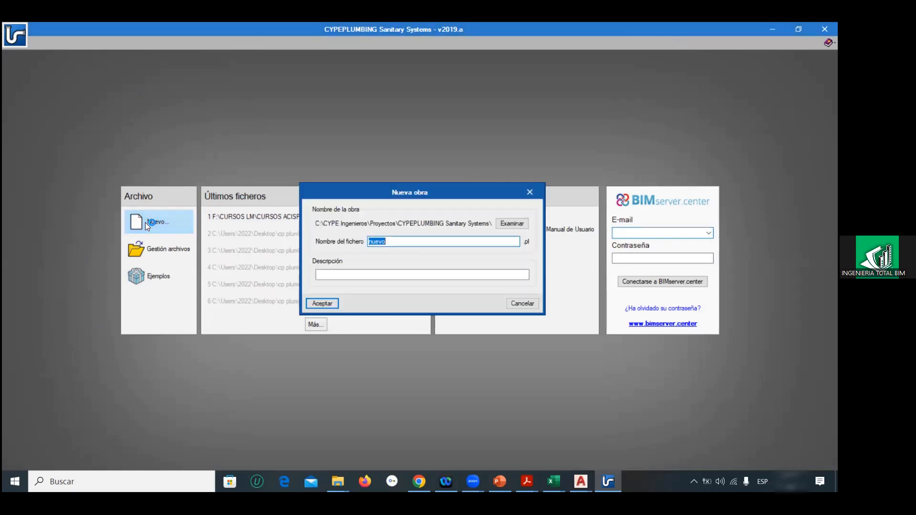
{"action": "left_click", "coordinate": [511, 225]}
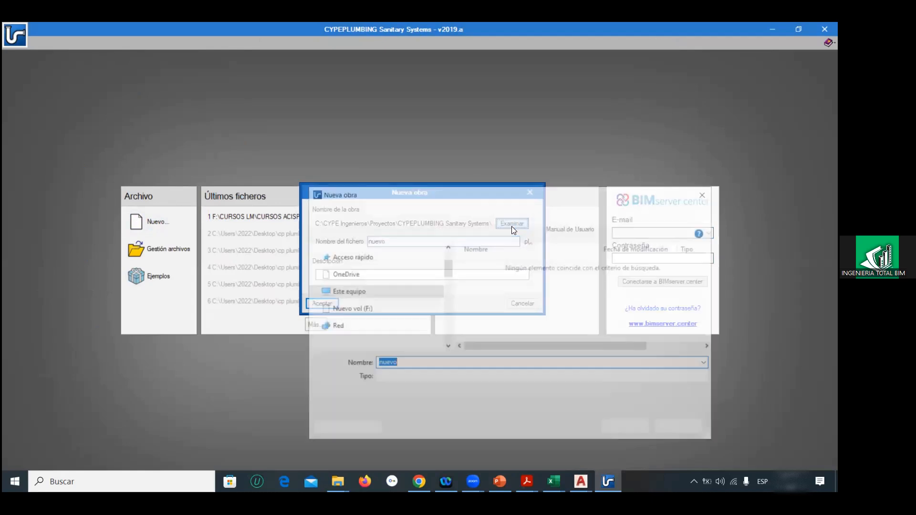
{"action": "scroll", "coordinate": [405, 292], "scroll_direction": "down", "scroll_amount": 2}
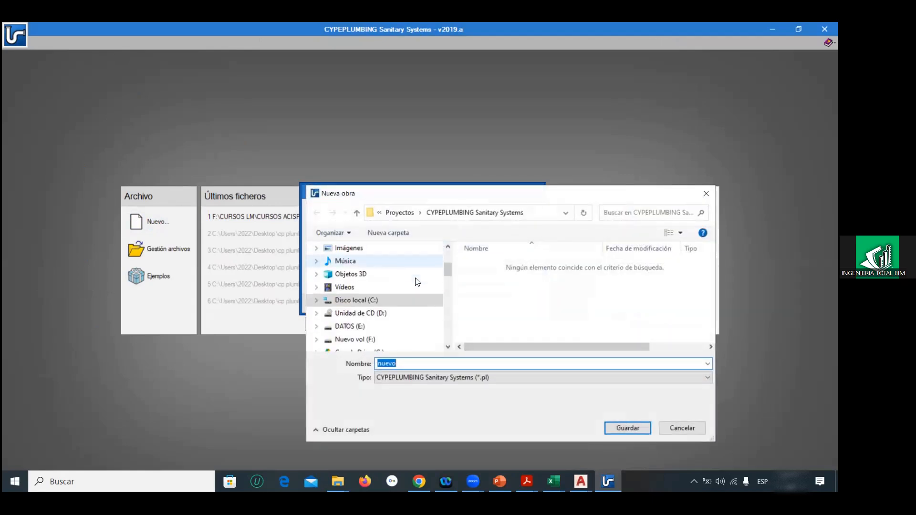
{"action": "left_click", "coordinate": [375, 327]}
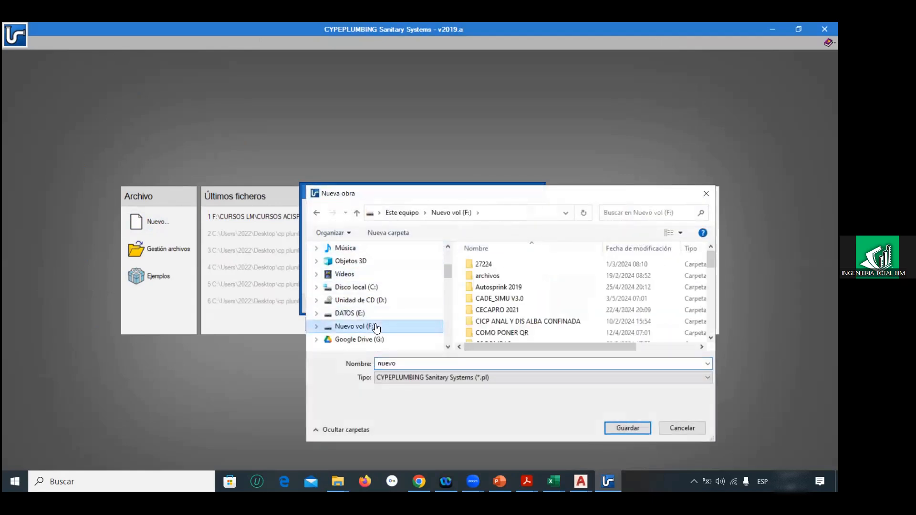
{"action": "scroll", "coordinate": [475, 306], "scroll_direction": "down", "scroll_amount": 1}
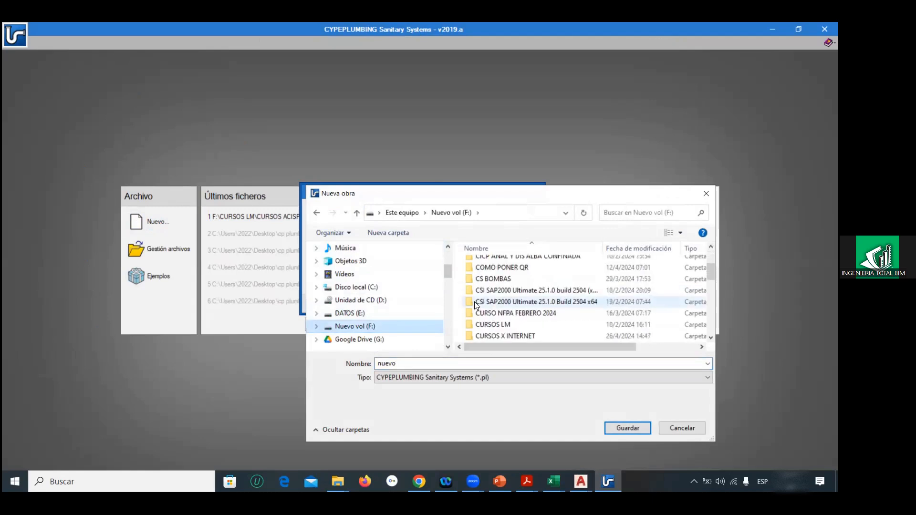
{"action": "double_click", "coordinate": [487, 325]}
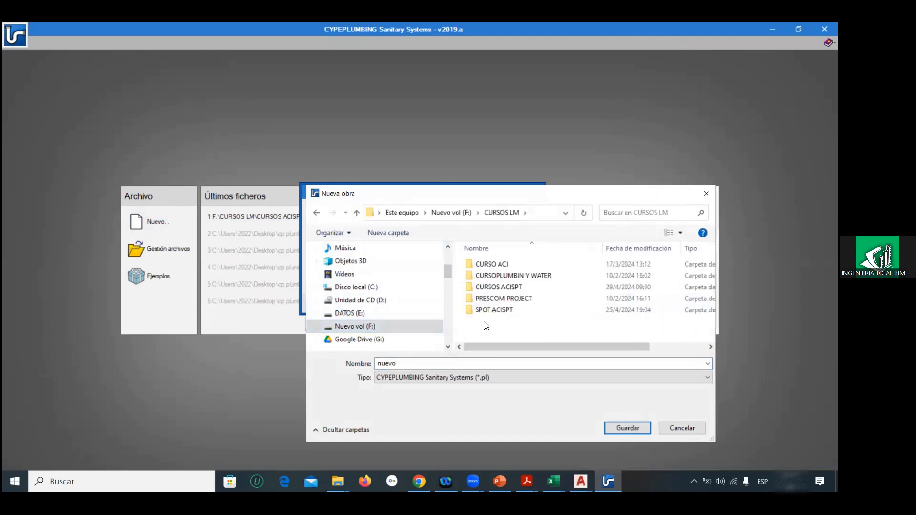
{"action": "double_click", "coordinate": [478, 288]}
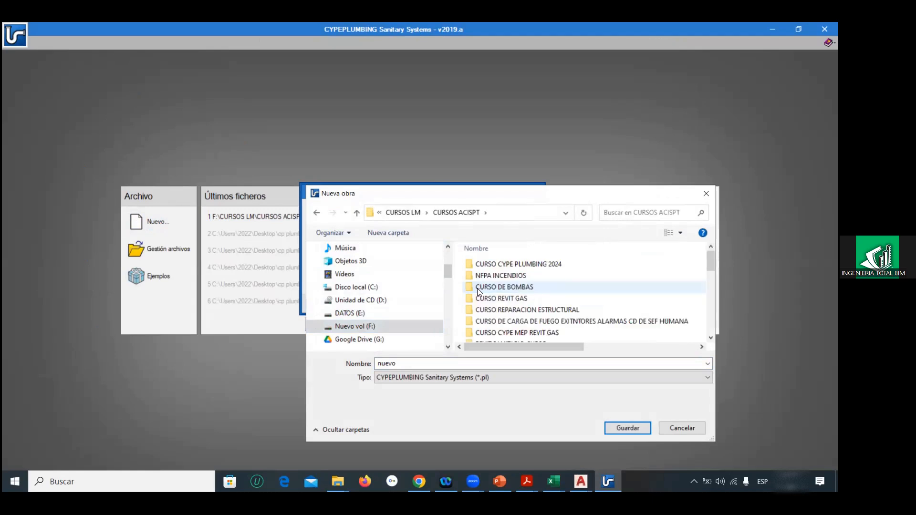
{"action": "double_click", "coordinate": [494, 267]}
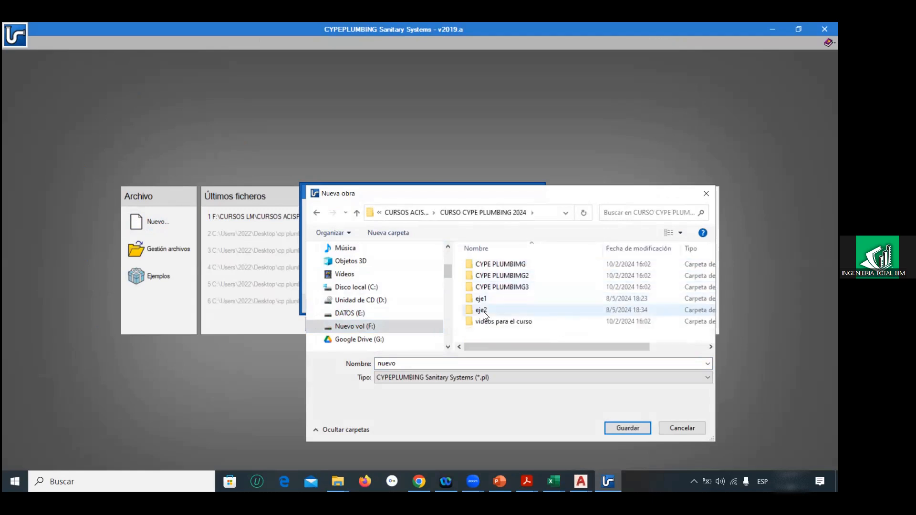
Step: Create a folder named eje3 inside CURSO CYPE PLUMBING 2024 and open it
{"action": "right_click", "coordinate": [488, 330]}
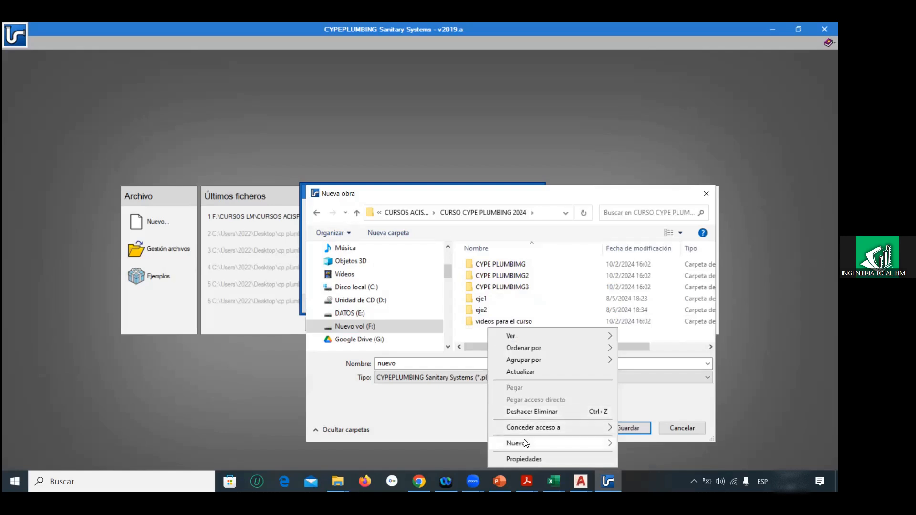
{"action": "left_click", "coordinate": [603, 443]}
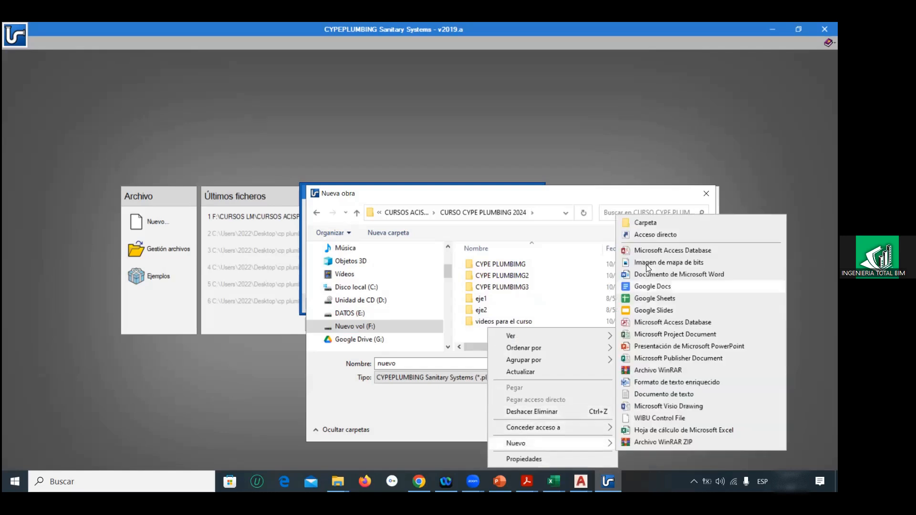
{"action": "left_click", "coordinate": [638, 223]}
{"action": "type", "text": "eje3"}
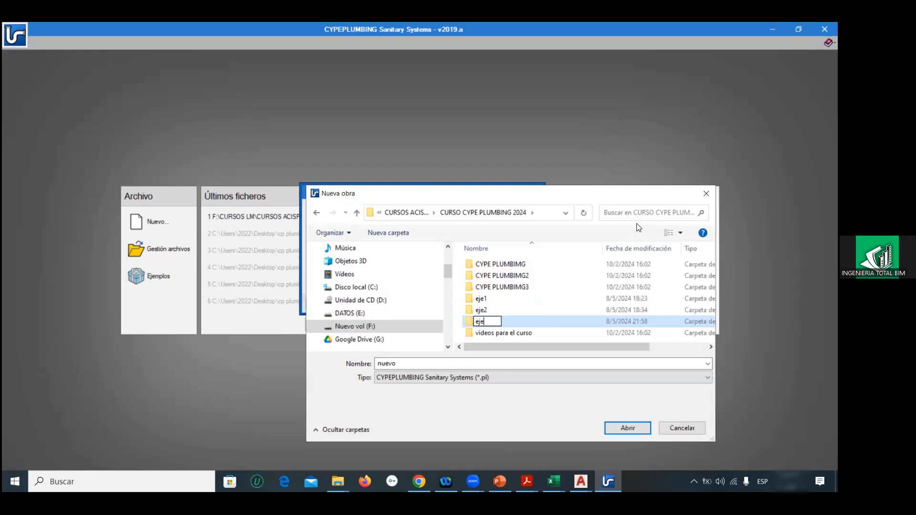
{"action": "key", "text": "Return"}
{"action": "key", "text": "Return"}
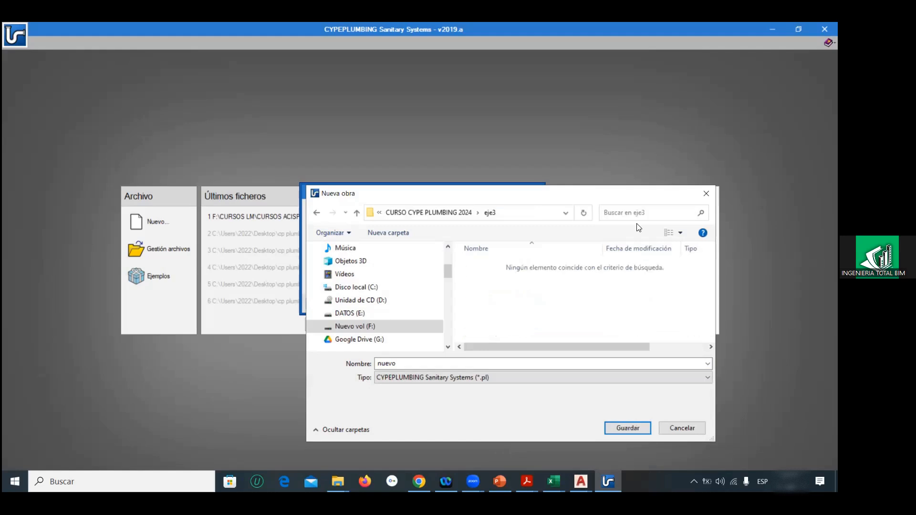
Step: Save the new project file as eje3 in the eje3 folder and start it without importing a BIM model
{"action": "double_click", "coordinate": [420, 364]}
{"action": "type", "text": "eje2"}
{"action": "key", "text": "BackSpace"}
{"action": "type", "text": "3"}
{"action": "left_click", "coordinate": [622, 427]}
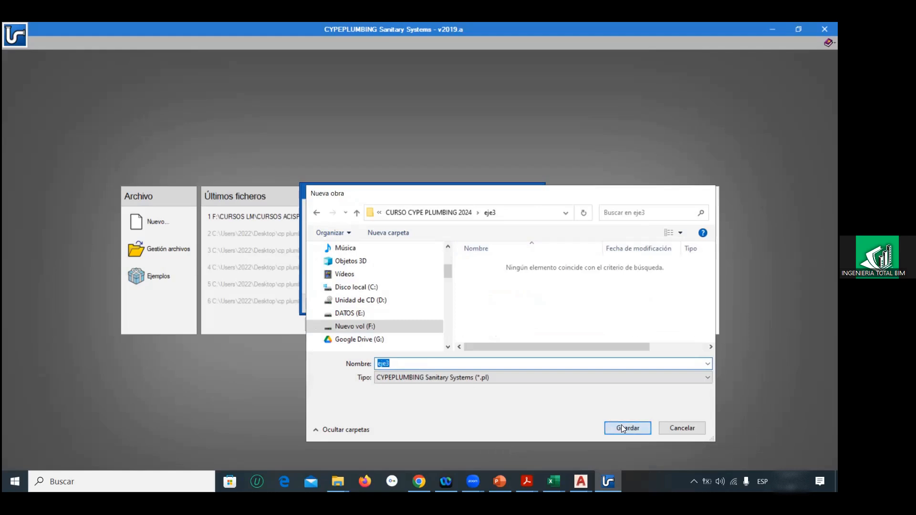
{"action": "left_click", "coordinate": [328, 305]}
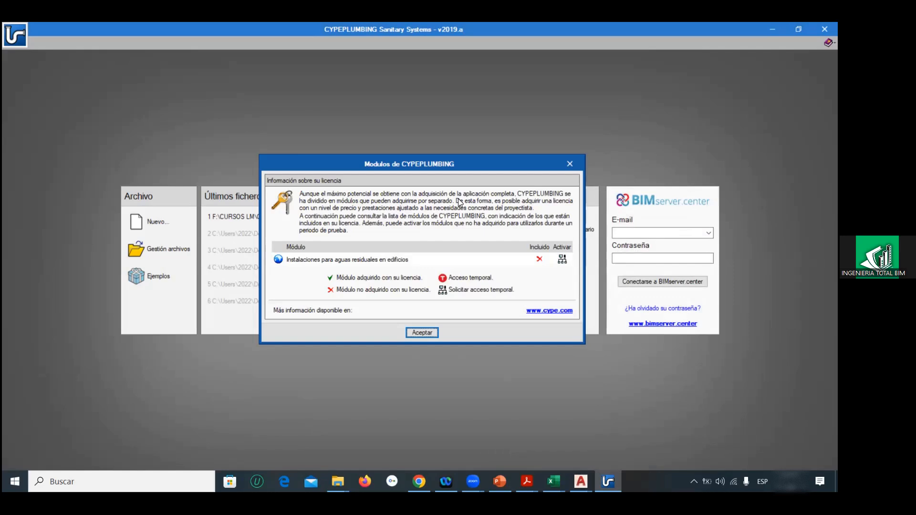
{"action": "left_click", "coordinate": [424, 331]}
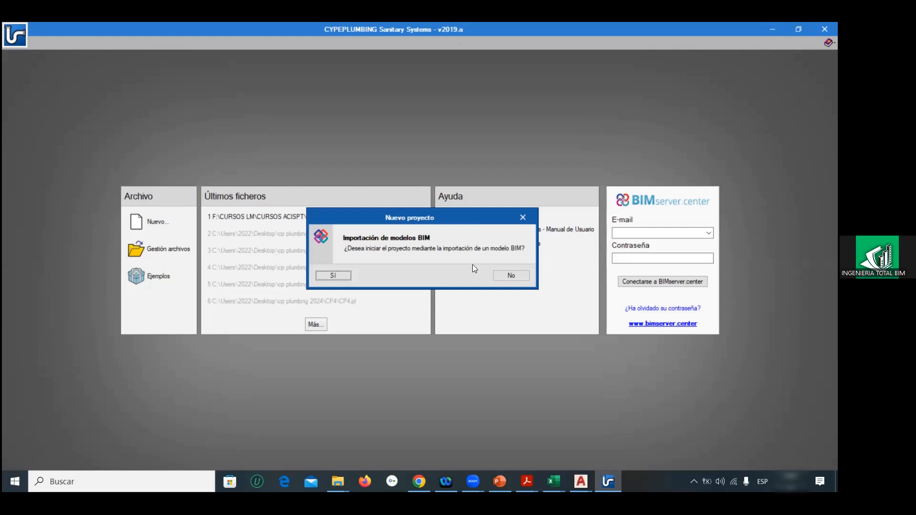
{"action": "left_click", "coordinate": [504, 272]}
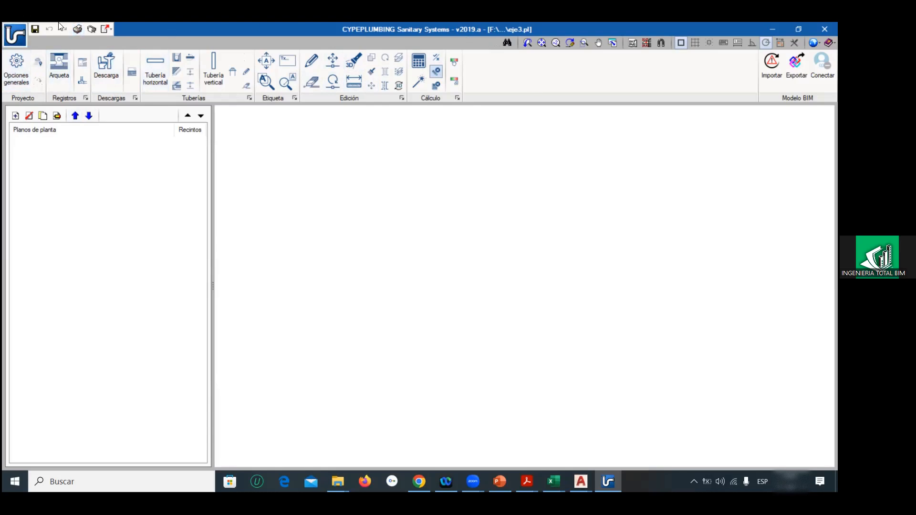
Step: Try to open the project's reports (Listados), and dismiss the offer to trial the wastewater module
{"action": "left_click", "coordinate": [15, 41]}
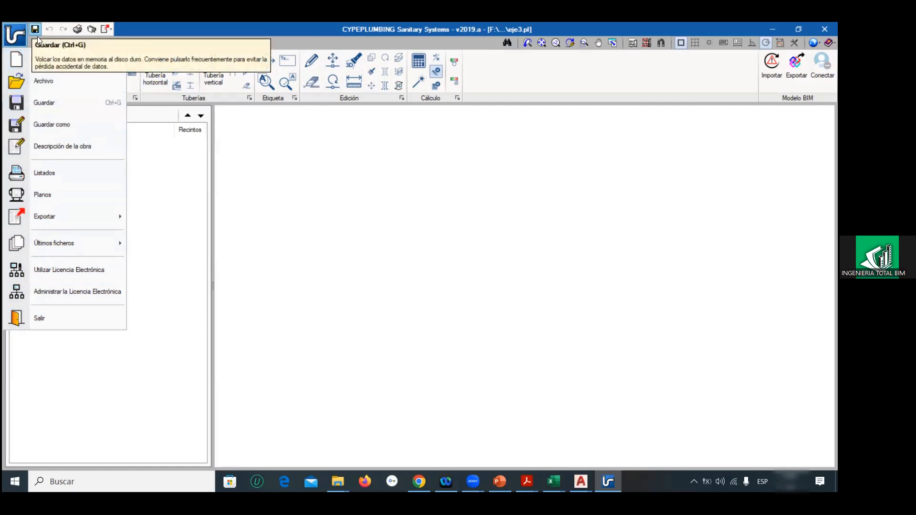
{"action": "left_click", "coordinate": [127, 25]}
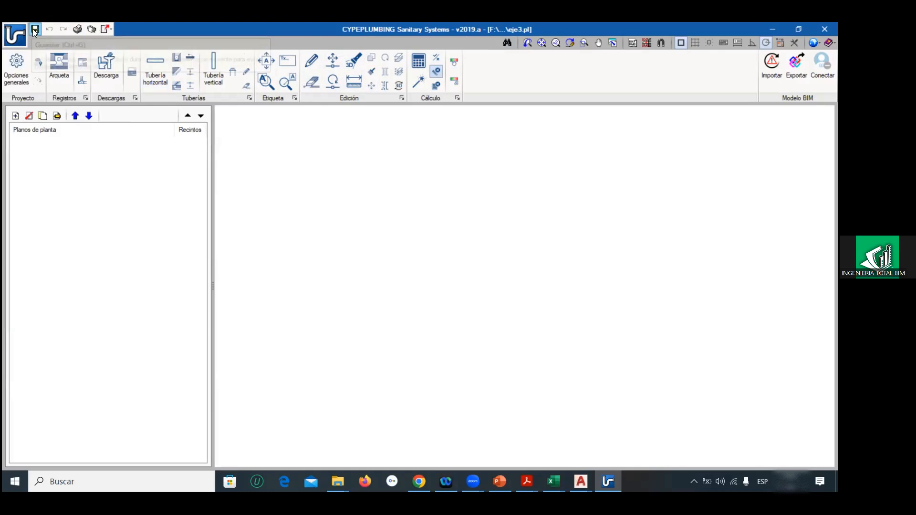
{"action": "left_click", "coordinate": [77, 29]}
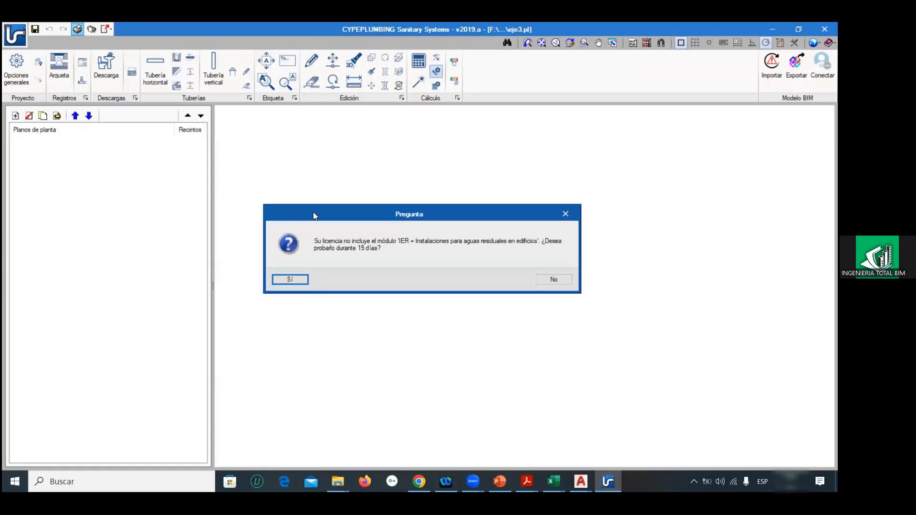
{"action": "left_click", "coordinate": [565, 213]}
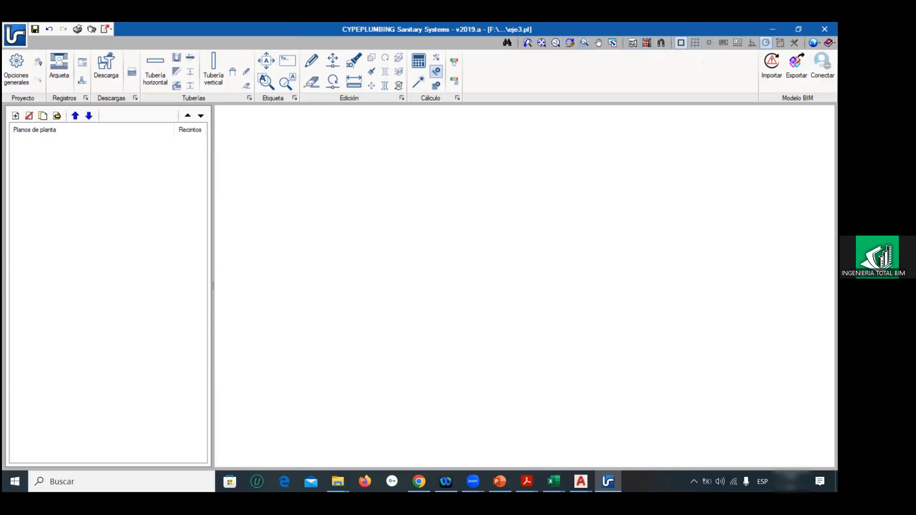
Step: Set the drawing area's background colour to black
{"action": "left_click", "coordinate": [813, 43]}
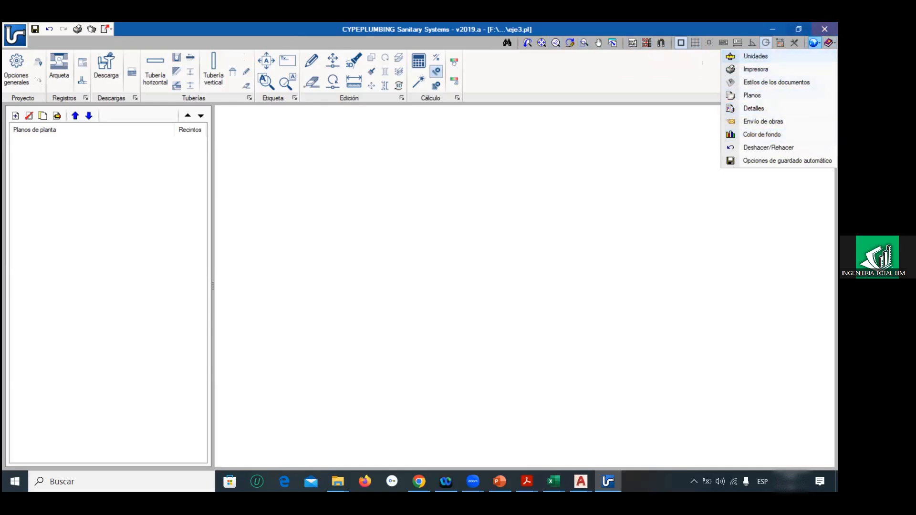
{"action": "left_click", "coordinate": [735, 26]}
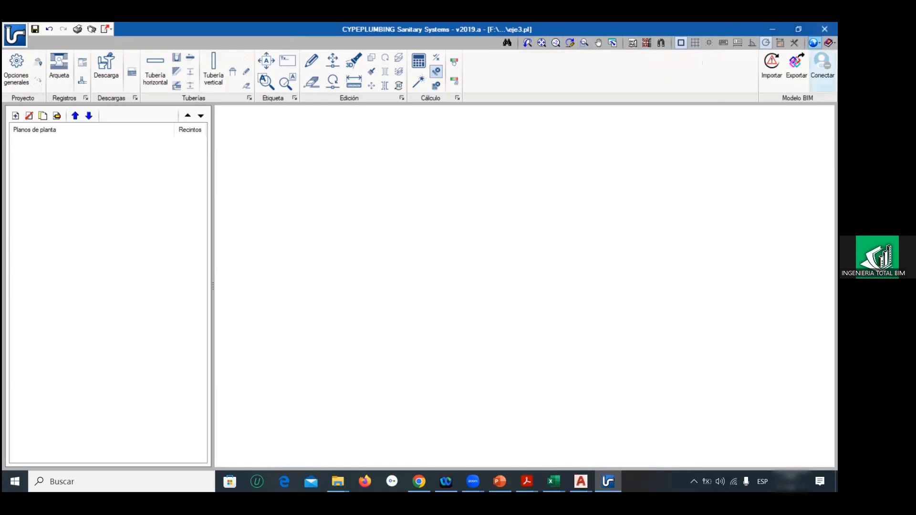
{"action": "left_click", "coordinate": [814, 43]}
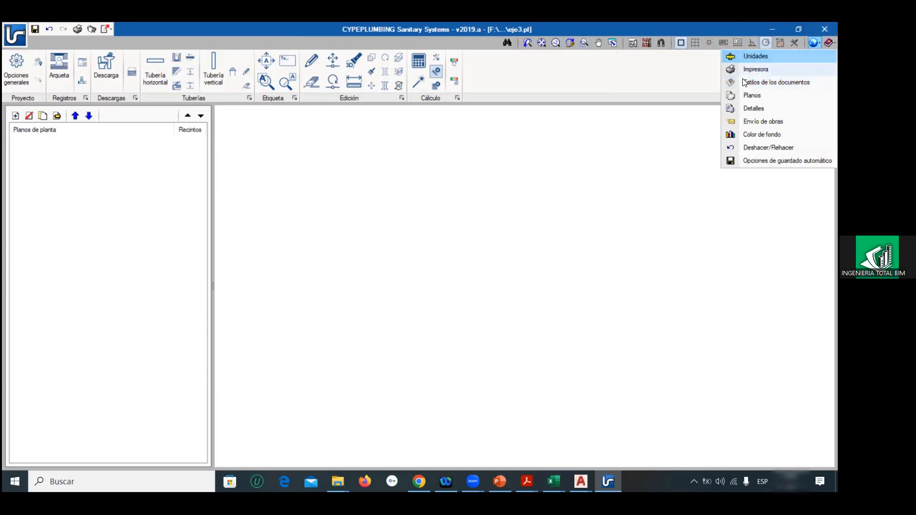
{"action": "left_click", "coordinate": [747, 135]}
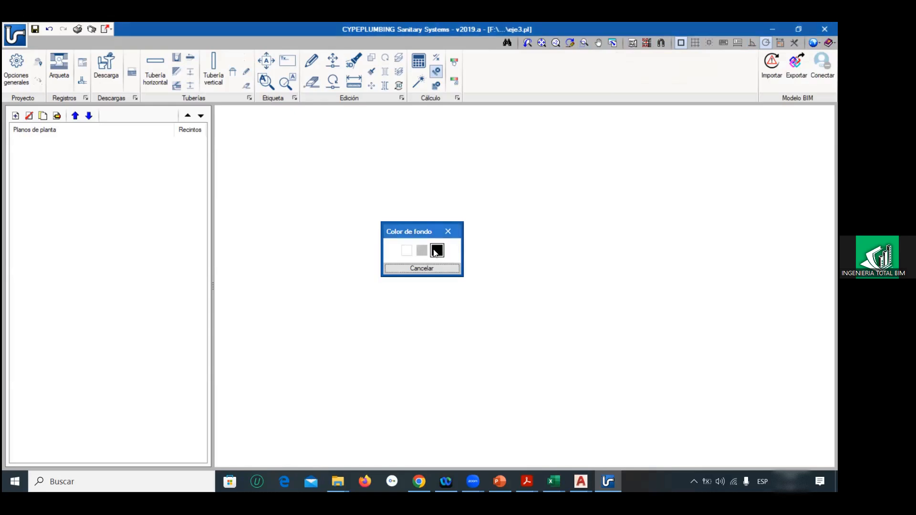
{"action": "left_click", "coordinate": [437, 250]}
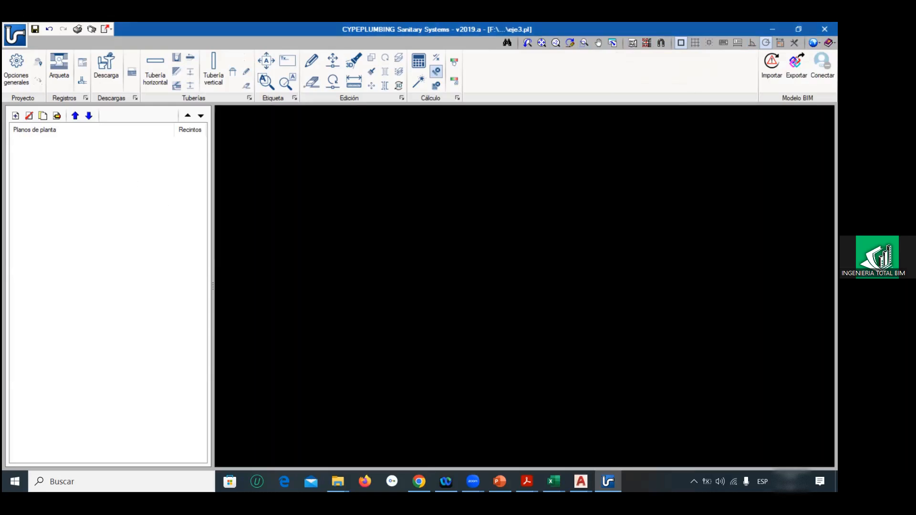
Step: Set the drawing area's background colour back to white
{"action": "left_click", "coordinate": [814, 42]}
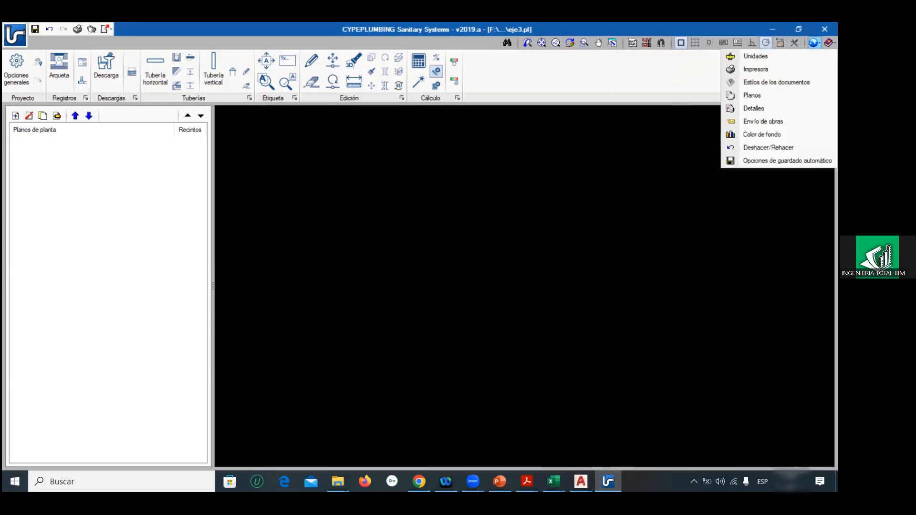
{"action": "left_click", "coordinate": [745, 135]}
{"action": "left_click", "coordinate": [408, 251]}
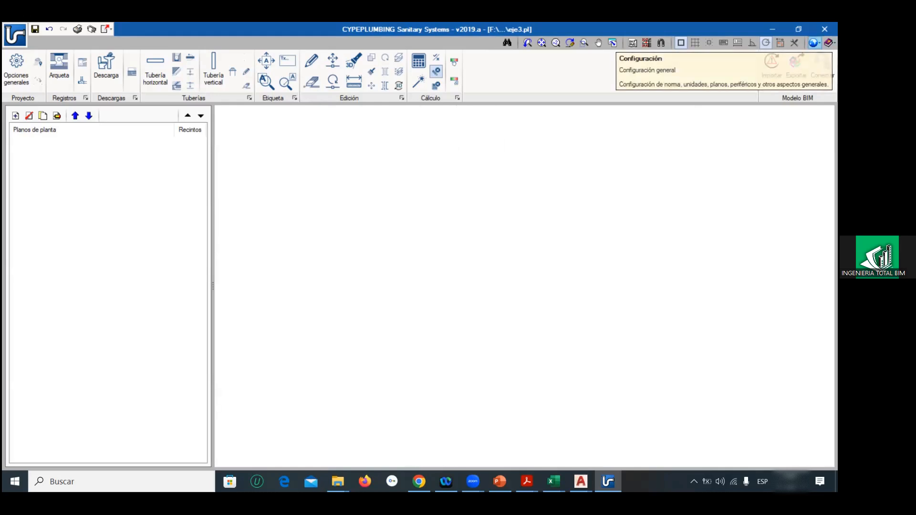
{"action": "left_click", "coordinate": [829, 43]}
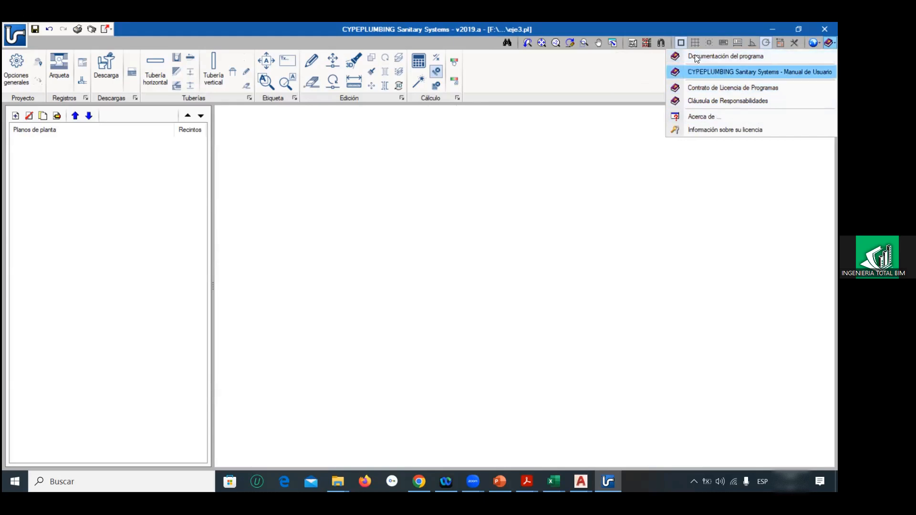
{"action": "left_click", "coordinate": [610, 27]}
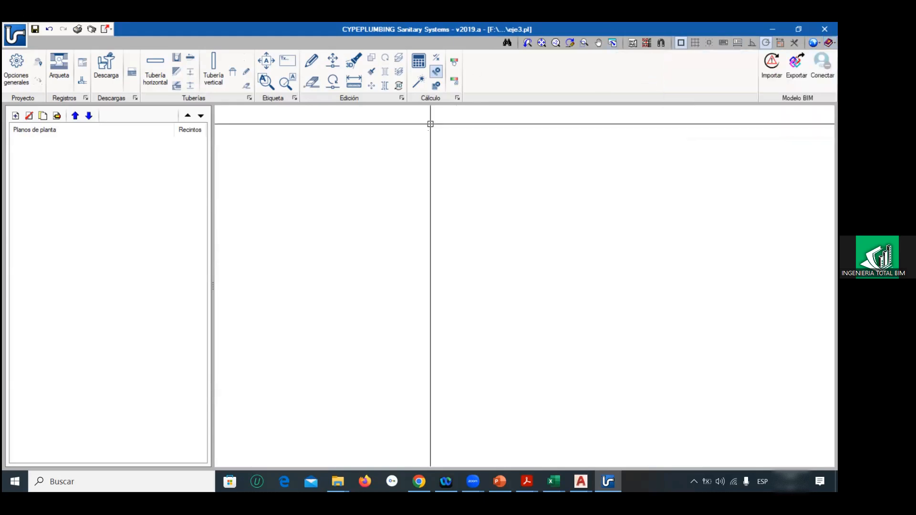
Step: Open the project's general options and review the Spanish HS 5 Evacuación de aguas standard settings without applying them
{"action": "left_click", "coordinate": [17, 65]}
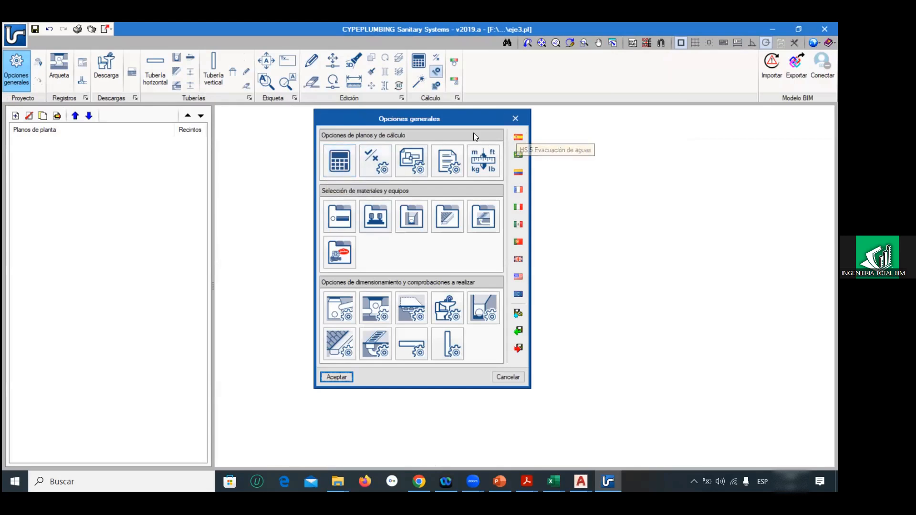
{"action": "left_click", "coordinate": [523, 138]}
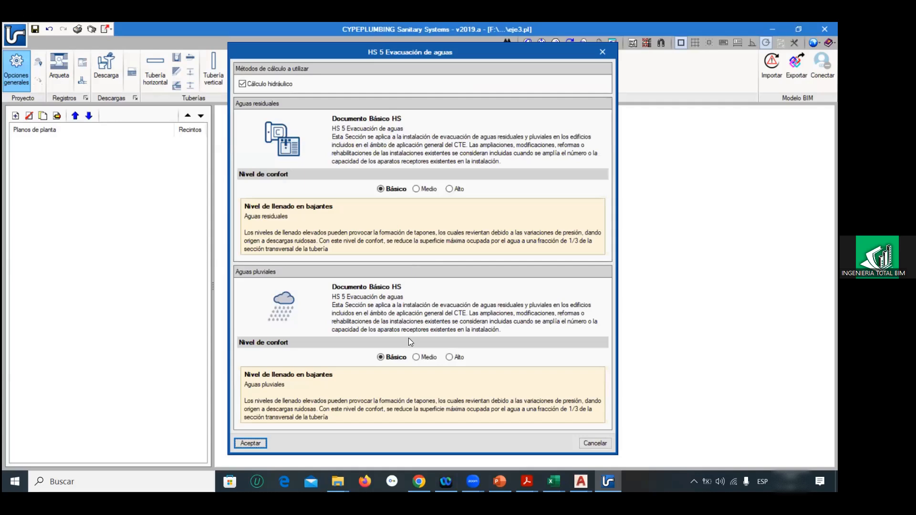
{"action": "left_click", "coordinate": [603, 52]}
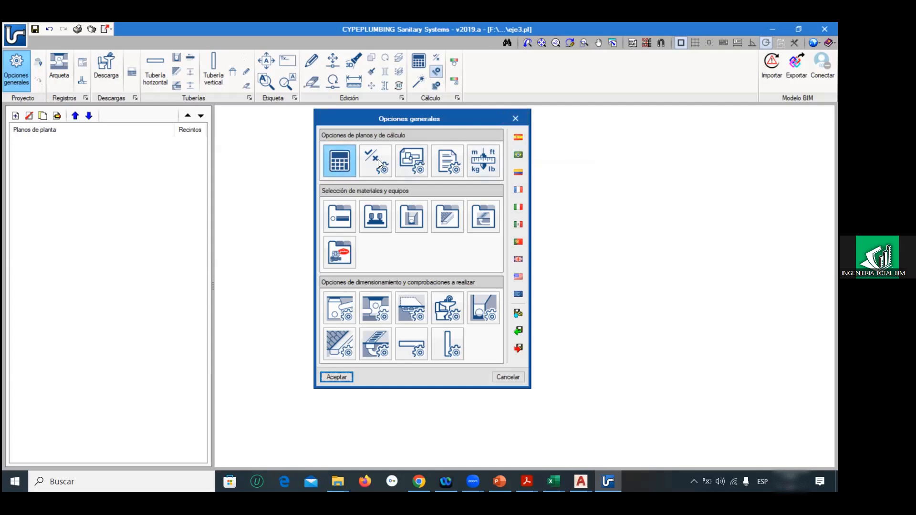
Step: Review the calculation options and the general checks (Comprobaciones generales), closing both without changes
{"action": "left_click", "coordinate": [350, 159]}
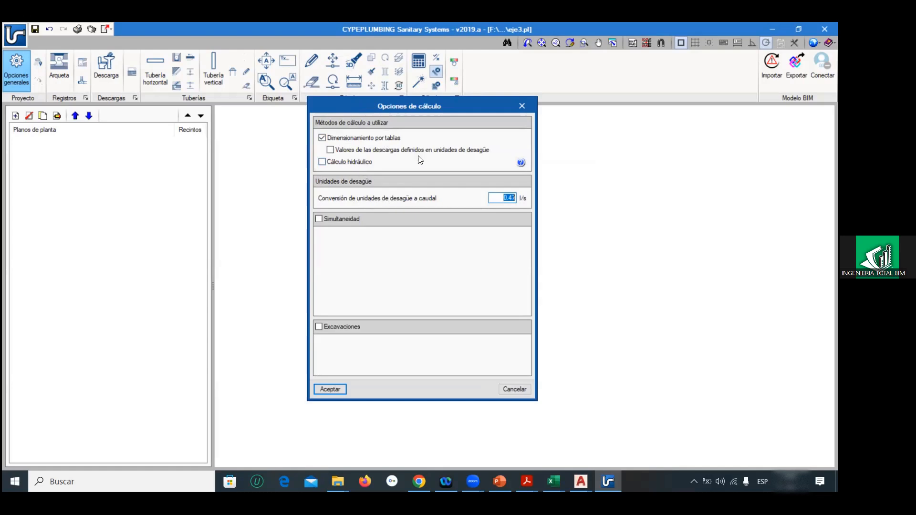
{"action": "left_click", "coordinate": [522, 106]}
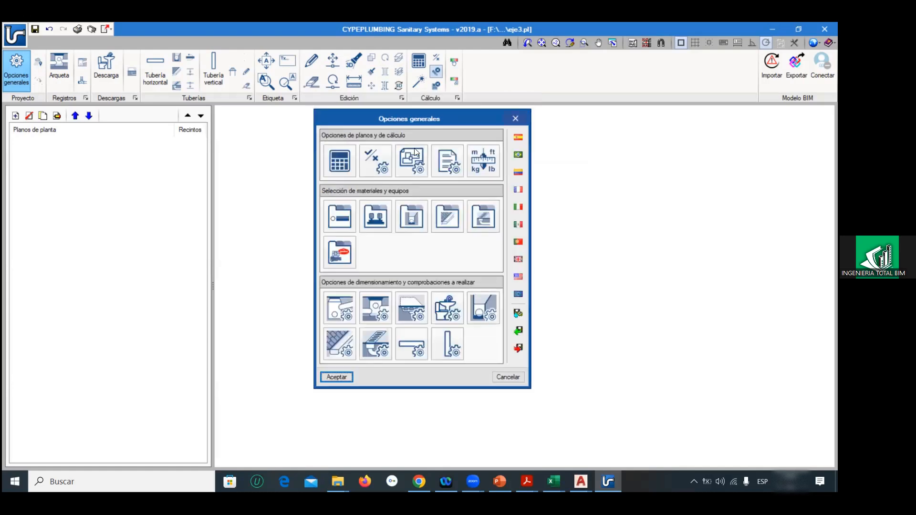
{"action": "left_click", "coordinate": [380, 160]}
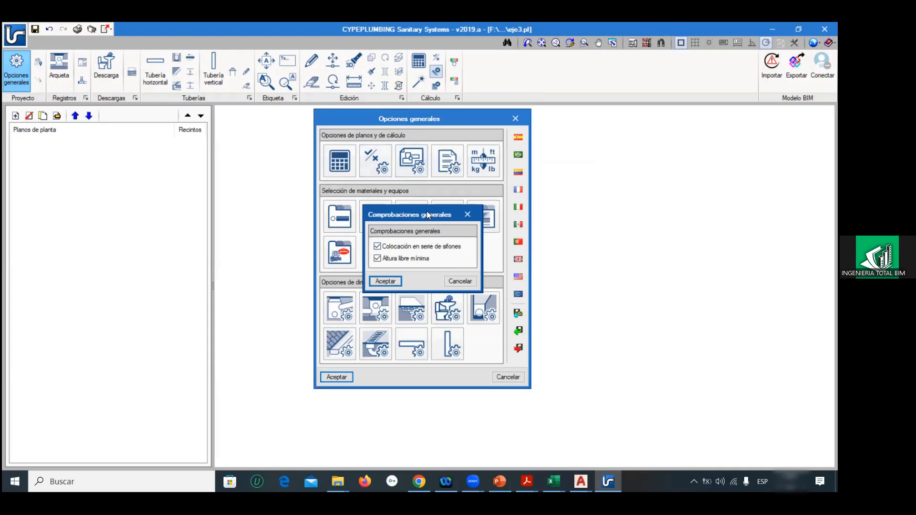
{"action": "left_click", "coordinate": [469, 215]}
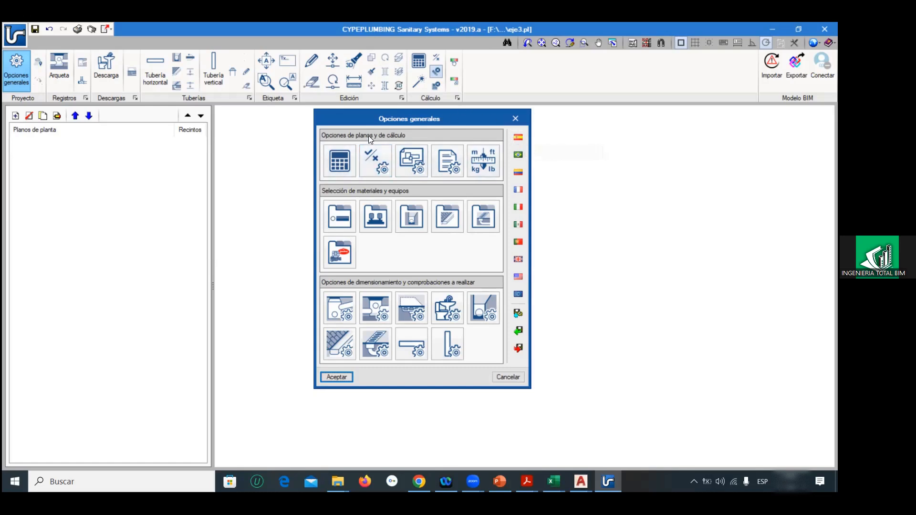
Step: Review the representation options for line types, colours, symbols and element labels, and close them without saving
{"action": "left_click", "coordinate": [403, 155]}
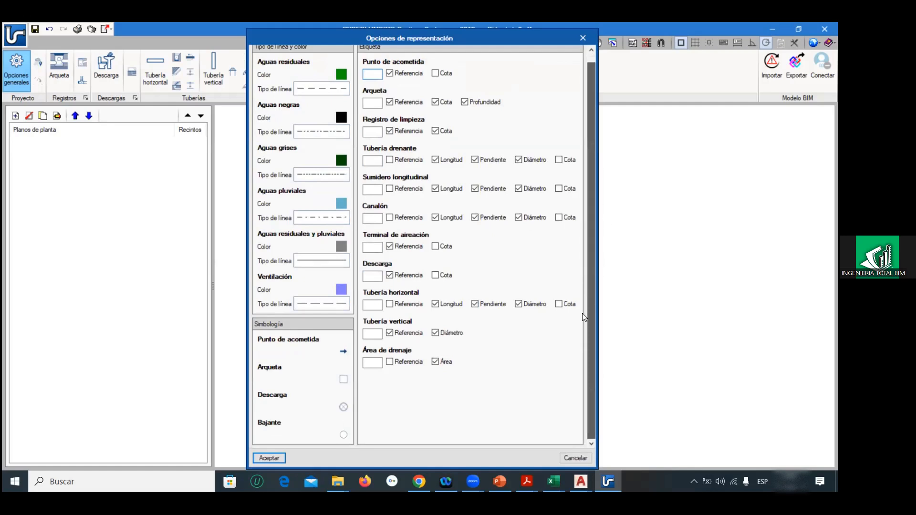
{"action": "left_click_drag", "start_coordinate": [595, 277], "coordinate": [593, 63]}
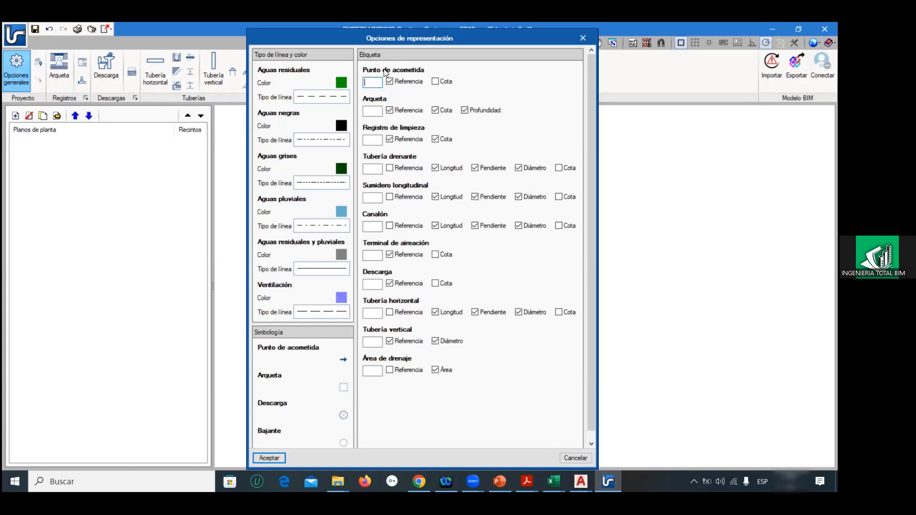
{"action": "left_click", "coordinate": [437, 82]}
{"action": "scroll", "coordinate": [416, 203], "scroll_direction": "down", "scroll_amount": 1}
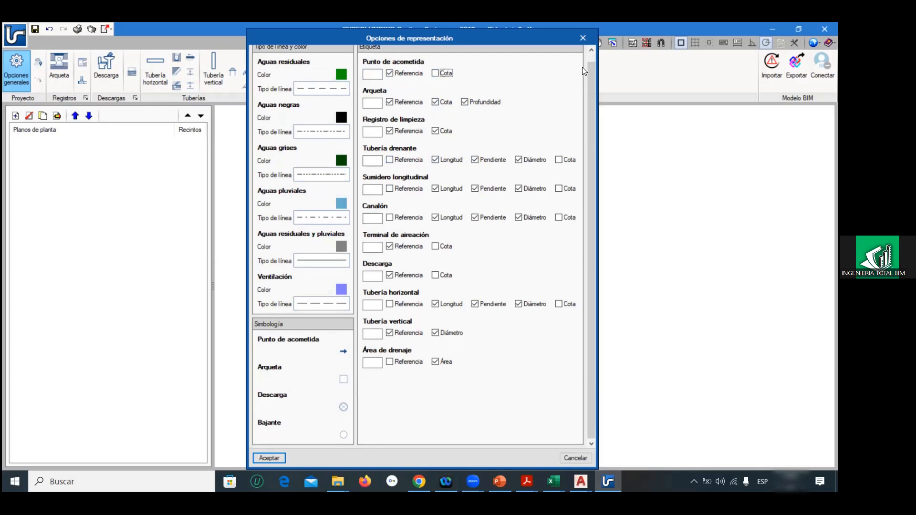
{"action": "left_click", "coordinate": [584, 37]}
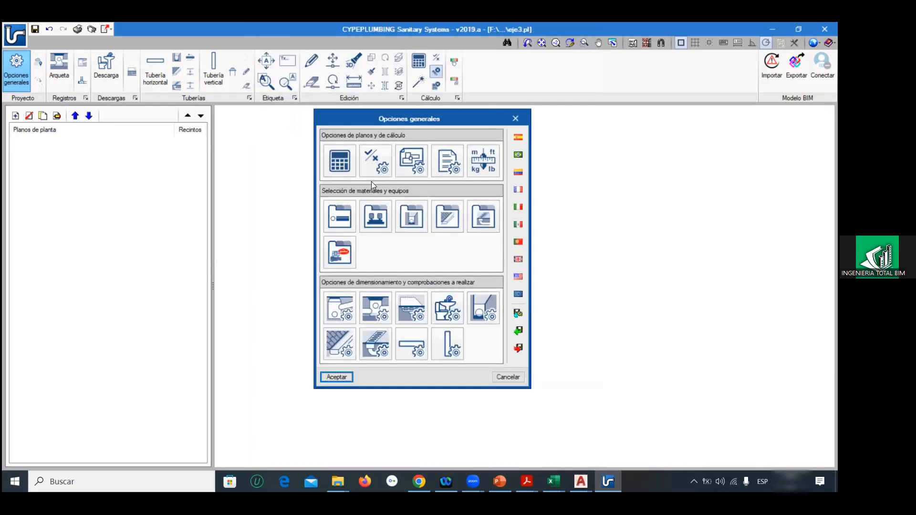
{"action": "left_click", "coordinate": [412, 152]}
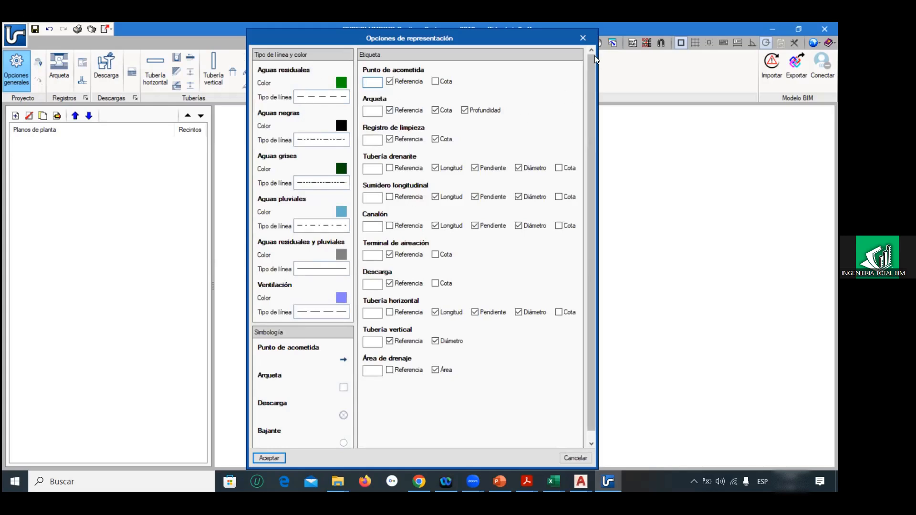
{"action": "left_click", "coordinate": [583, 38]}
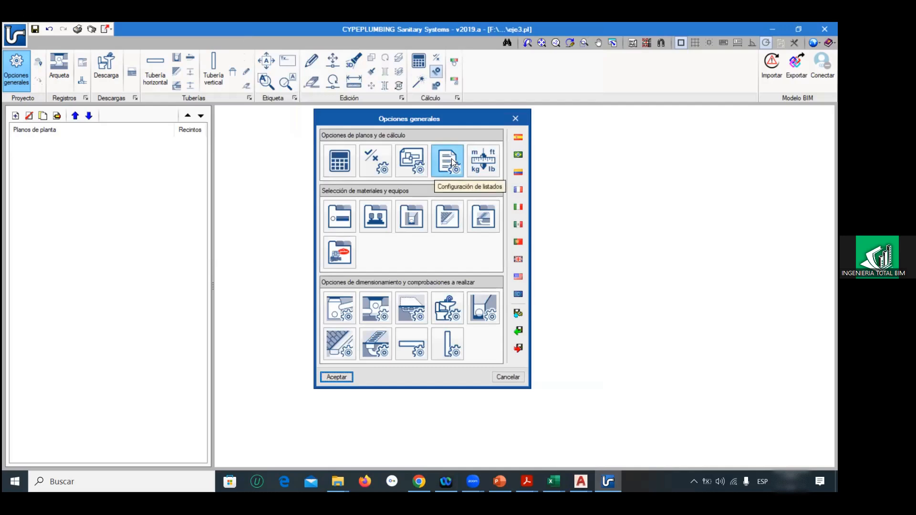
Step: Examine the project's unit settings, including the unit choices for thickness, diameter and water flow, and cancel without changes
{"action": "left_click", "coordinate": [476, 162]}
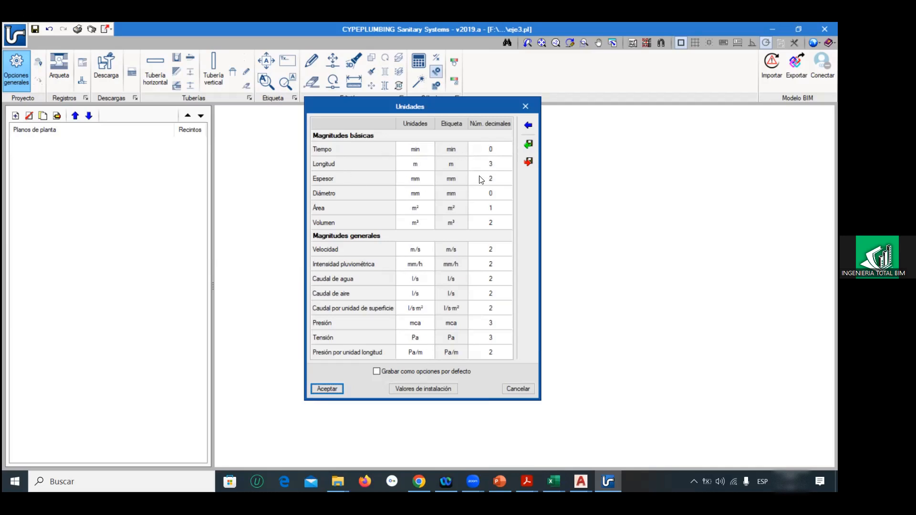
{"action": "left_click", "coordinate": [422, 181]}
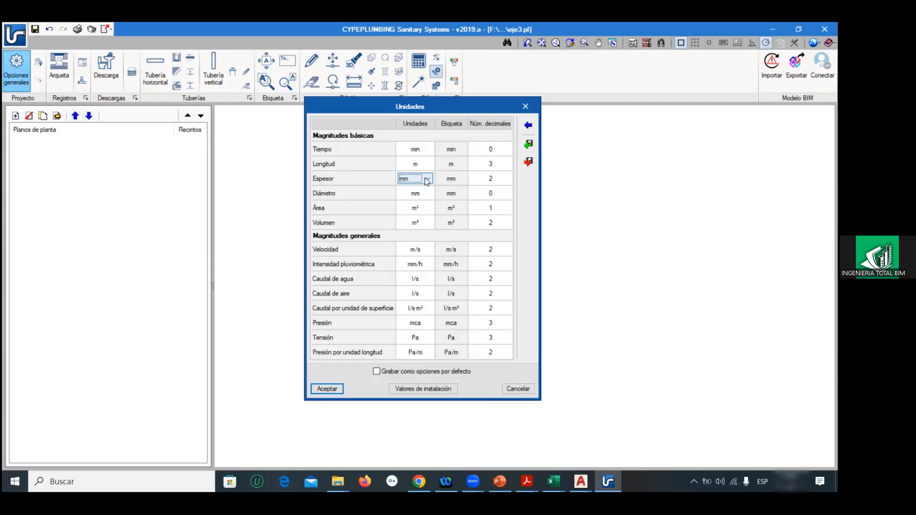
{"action": "left_click", "coordinate": [427, 180]}
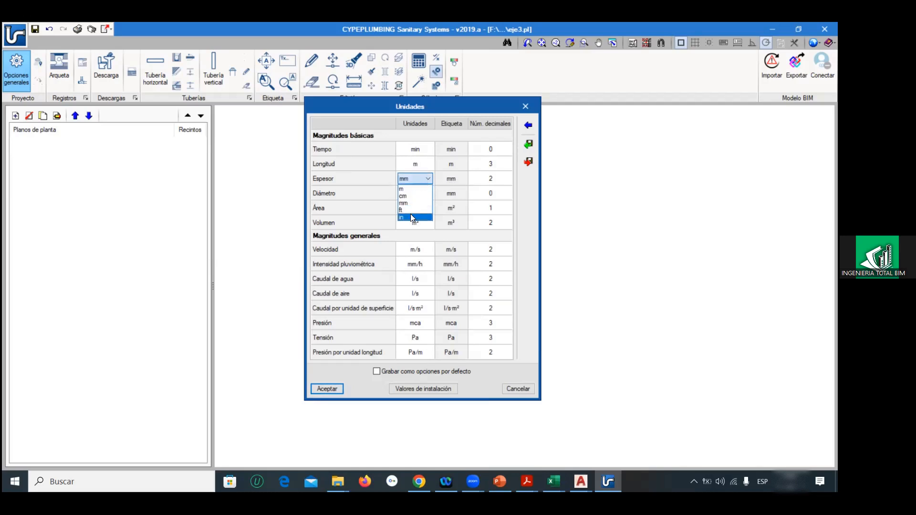
{"action": "left_click", "coordinate": [365, 169]}
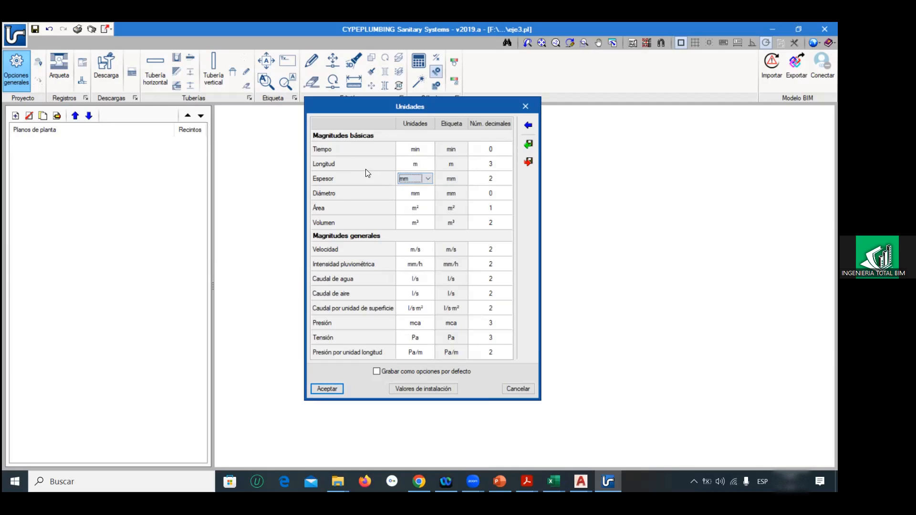
{"action": "left_click", "coordinate": [421, 195]}
{"action": "left_click", "coordinate": [427, 194]}
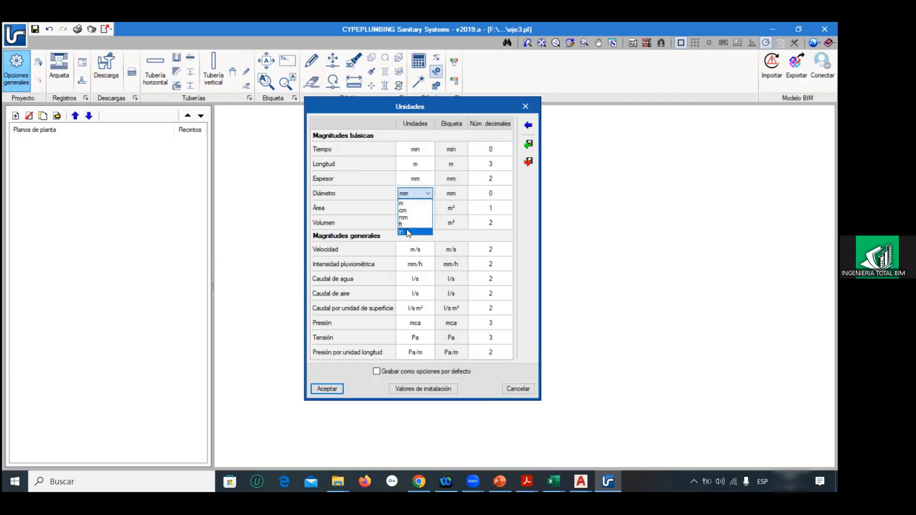
{"action": "left_click", "coordinate": [382, 192]}
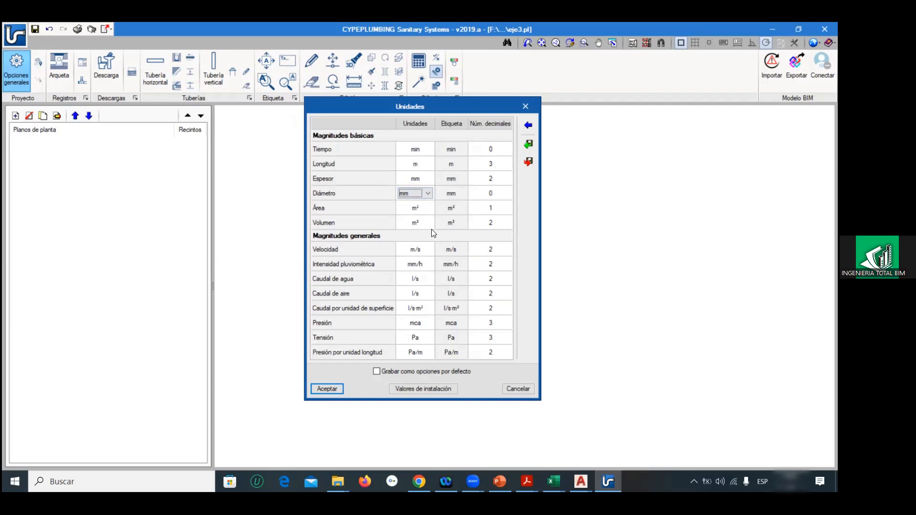
{"action": "left_click", "coordinate": [429, 282]}
{"action": "left_click", "coordinate": [429, 279]}
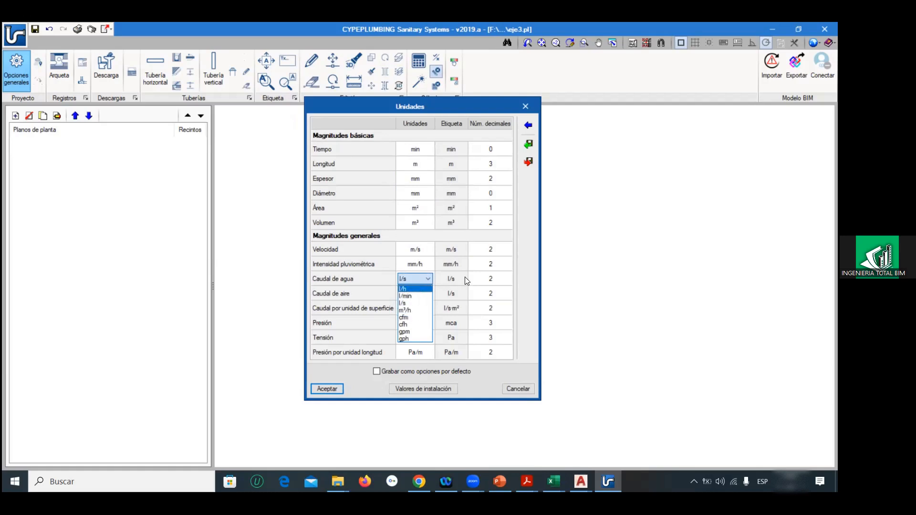
{"action": "left_click", "coordinate": [516, 267]}
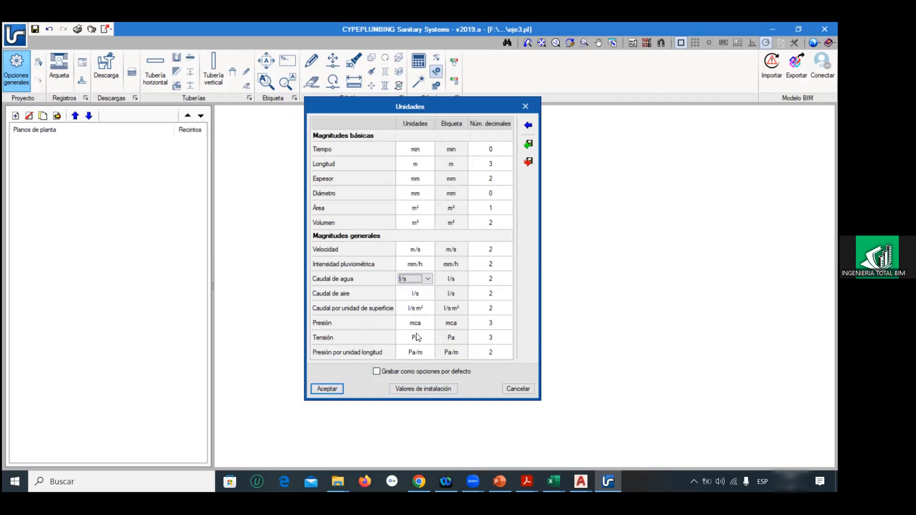
{"action": "left_click", "coordinate": [518, 389]}
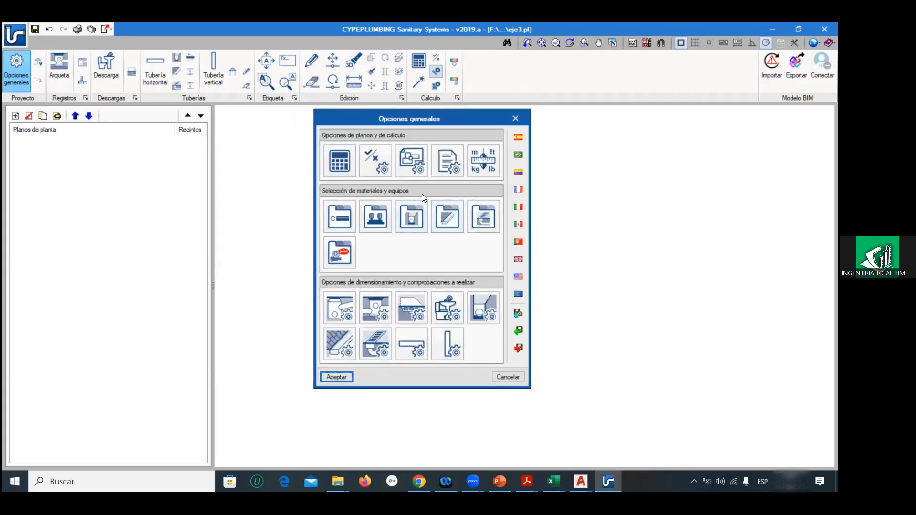
Step: Inspect the pipe catalogue and its blank form for a new pipe series, cancelling both
{"action": "left_click", "coordinate": [339, 212]}
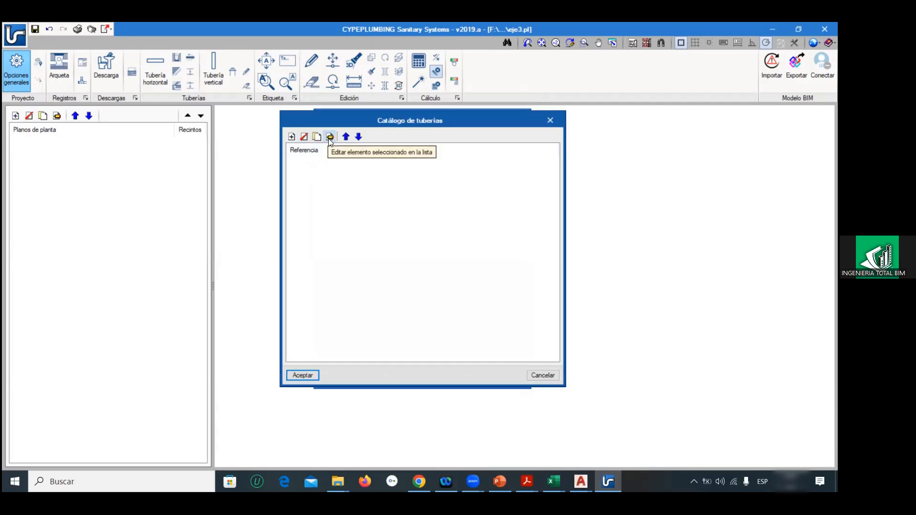
{"action": "left_click", "coordinate": [291, 137]}
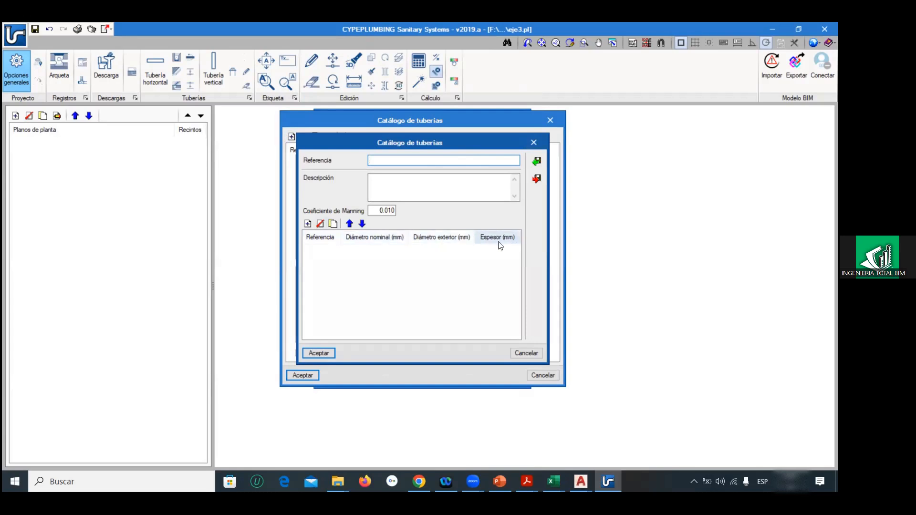
{"action": "left_click", "coordinate": [526, 353]}
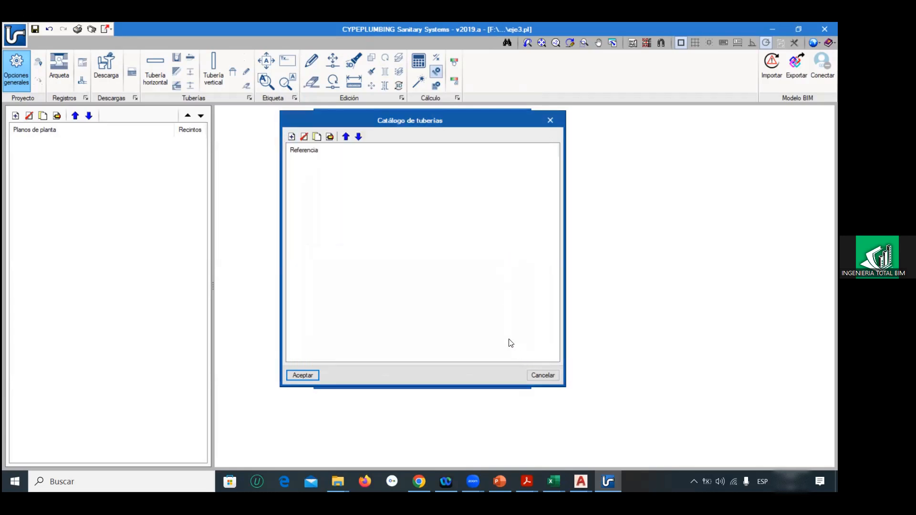
{"action": "left_click", "coordinate": [540, 377]}
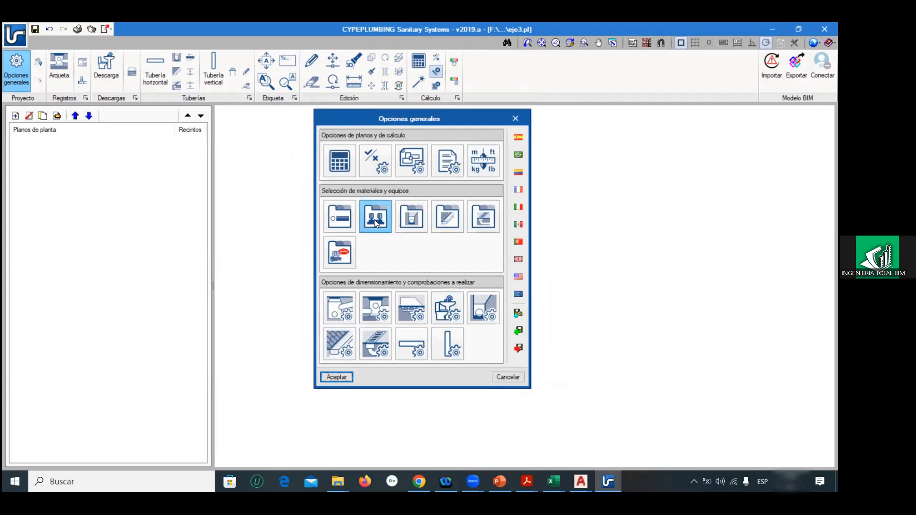
Step: Inspect the pressure pump catalogue and the blank forms for a new pump and its flow/pressure curve
{"action": "left_click", "coordinate": [374, 219]}
{"action": "left_click", "coordinate": [292, 137]}
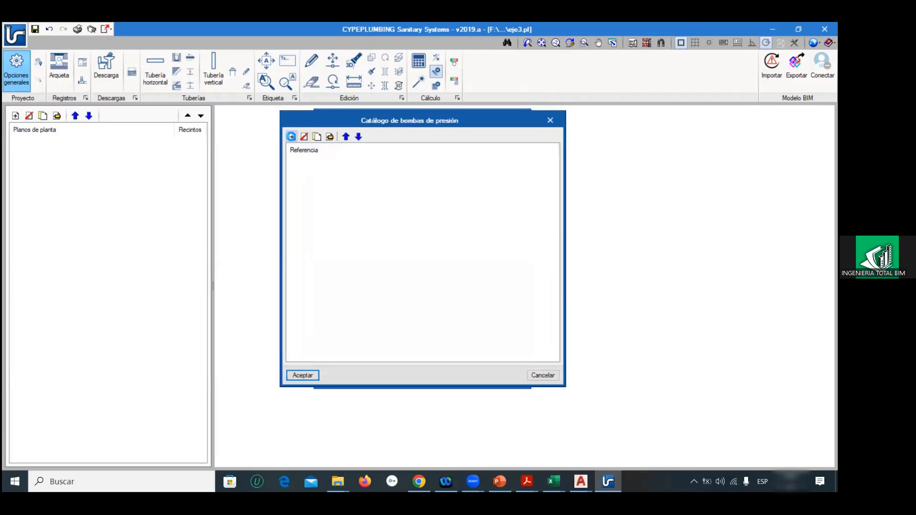
{"action": "left_click", "coordinate": [534, 150]}
{"action": "left_click", "coordinate": [291, 137]}
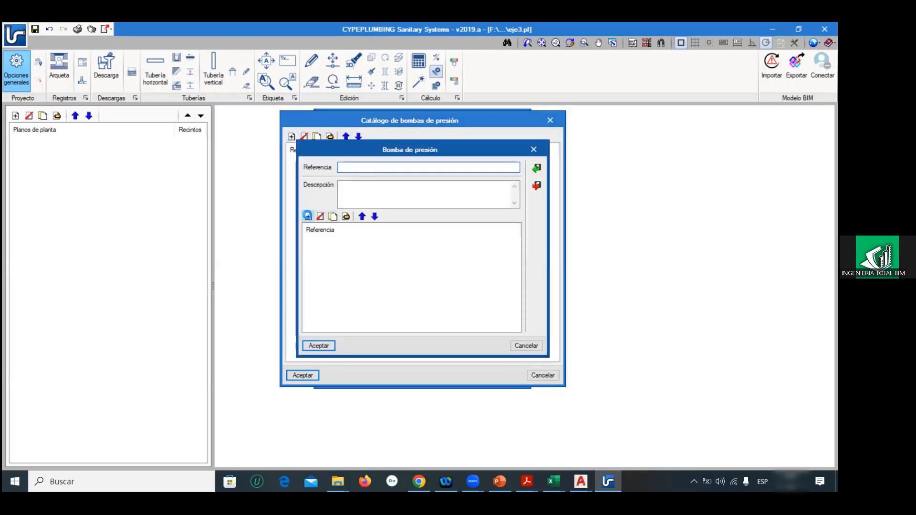
{"action": "left_click", "coordinate": [308, 216]}
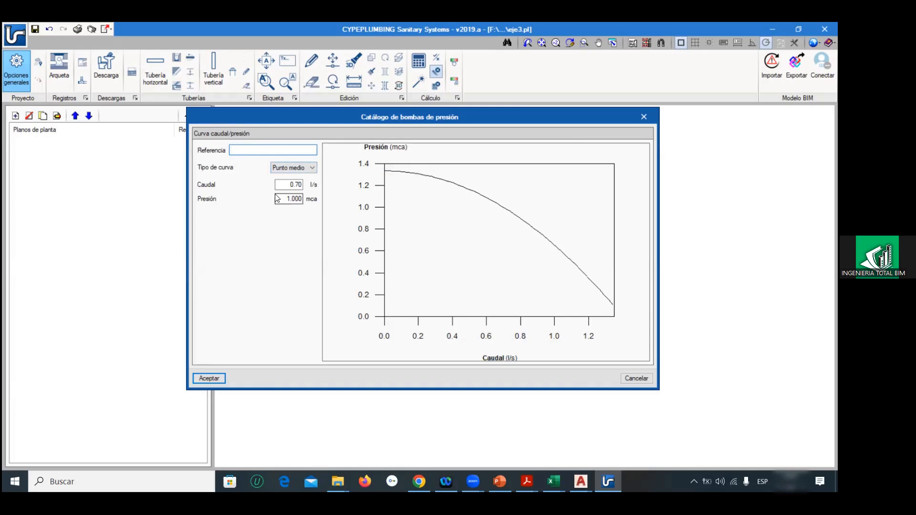
Step: Examine the Por puntos curve type with five blank flow/pressure points, and cancel the pump curve, pump and catalogue
{"action": "left_click", "coordinate": [282, 168]}
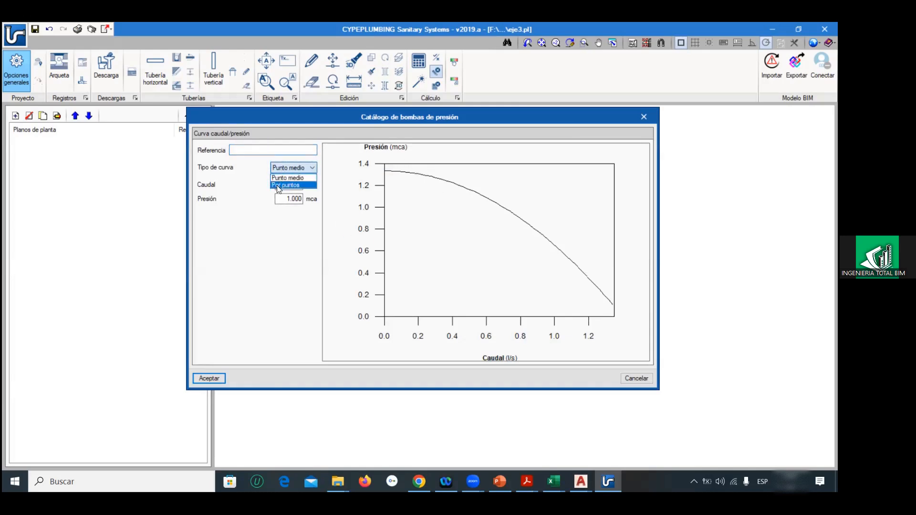
{"action": "left_click", "coordinate": [277, 182]}
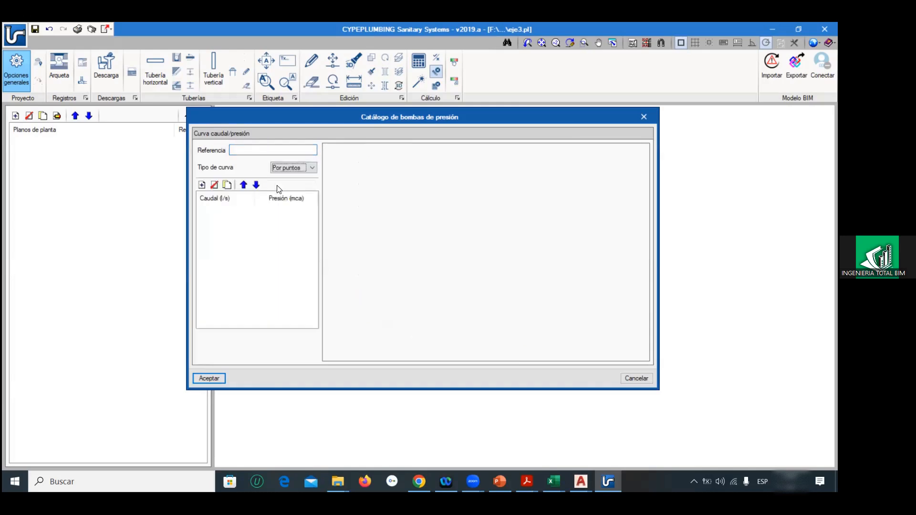
{"action": "left_click", "coordinate": [202, 186]}
{"action": "left_click", "coordinate": [202, 185]}
{"action": "left_click", "coordinate": [202, 185]}
{"action": "left_click", "coordinate": [202, 185]}
{"action": "left_click", "coordinate": [203, 185]}
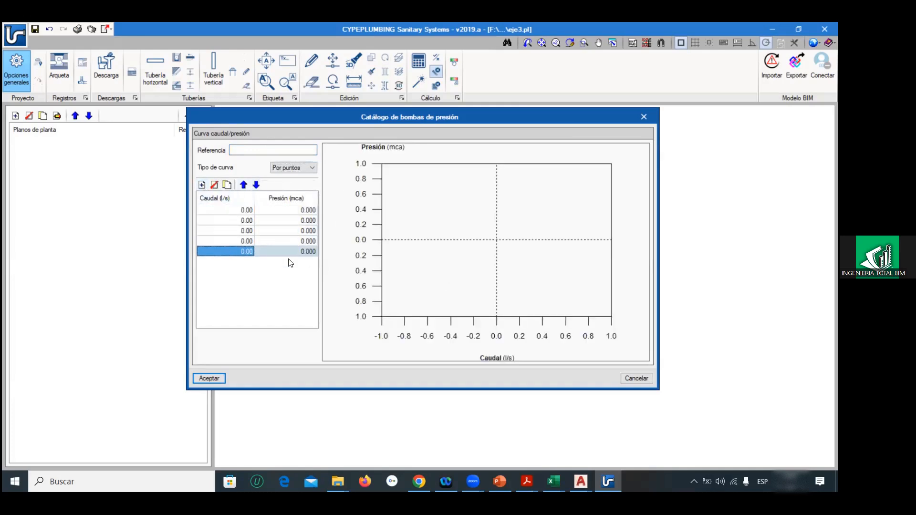
{"action": "left_click", "coordinate": [628, 375]}
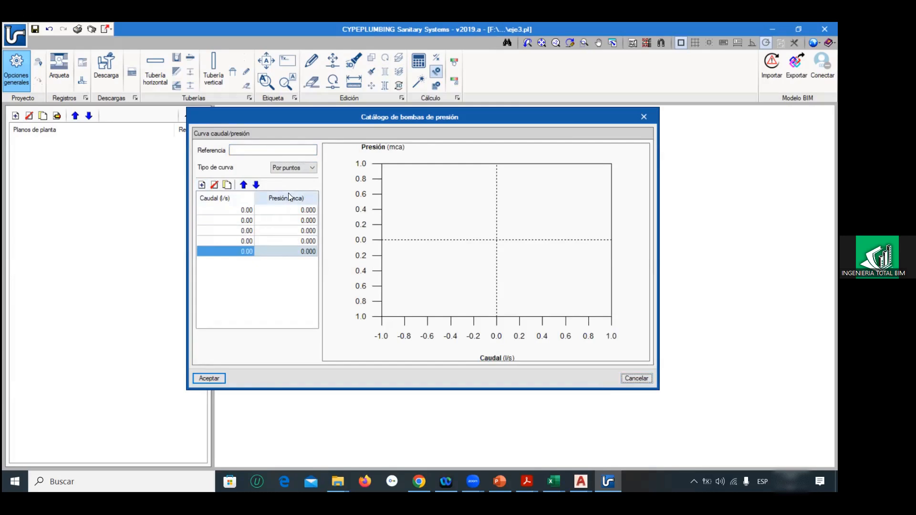
{"action": "left_click", "coordinate": [248, 151]}
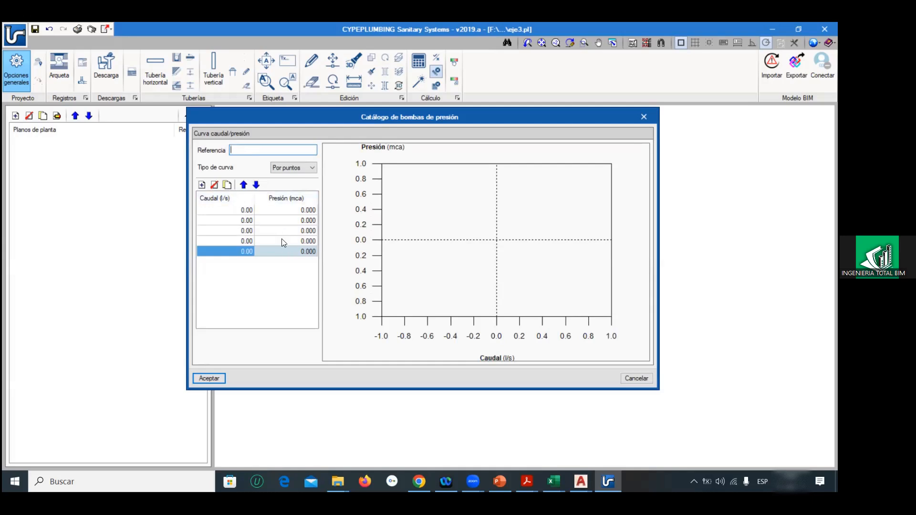
{"action": "left_click", "coordinate": [629, 378]}
{"action": "left_click", "coordinate": [520, 346]}
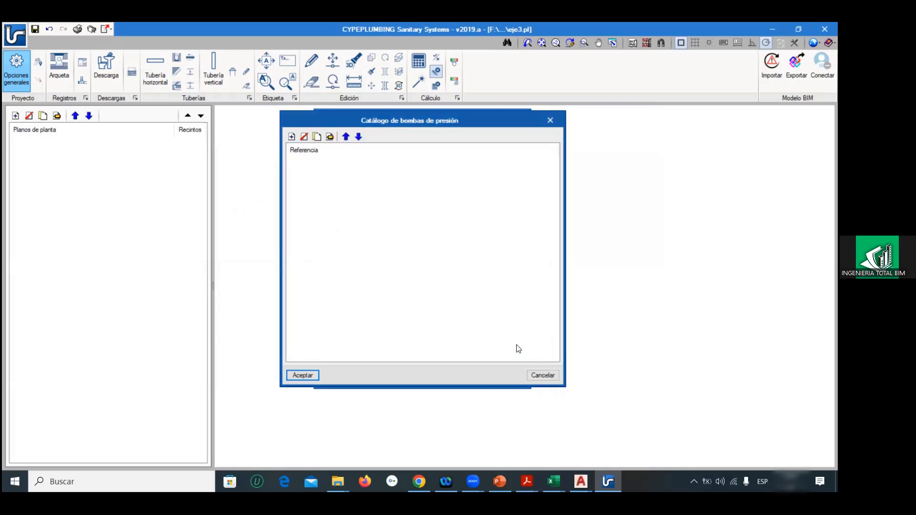
{"action": "left_click", "coordinate": [538, 373]}
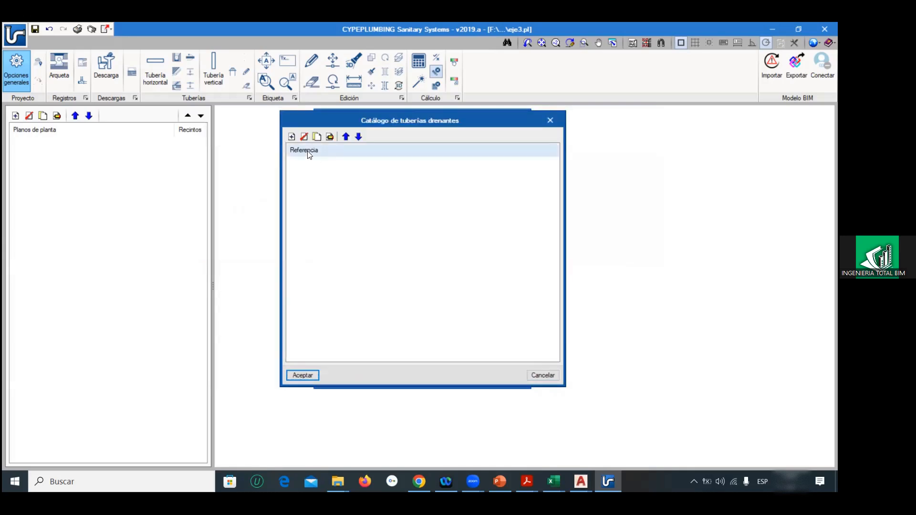
Step: Examine the new series form in the draining pipe catalogue by adding and removing two Ø32 sizes, and cancel both dialogs
{"action": "left_click", "coordinate": [291, 136]}
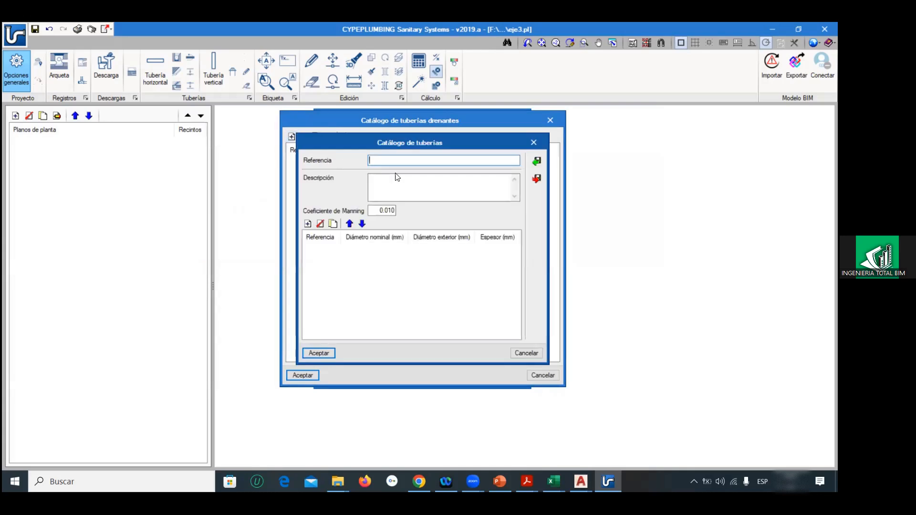
{"action": "left_click", "coordinate": [308, 223]}
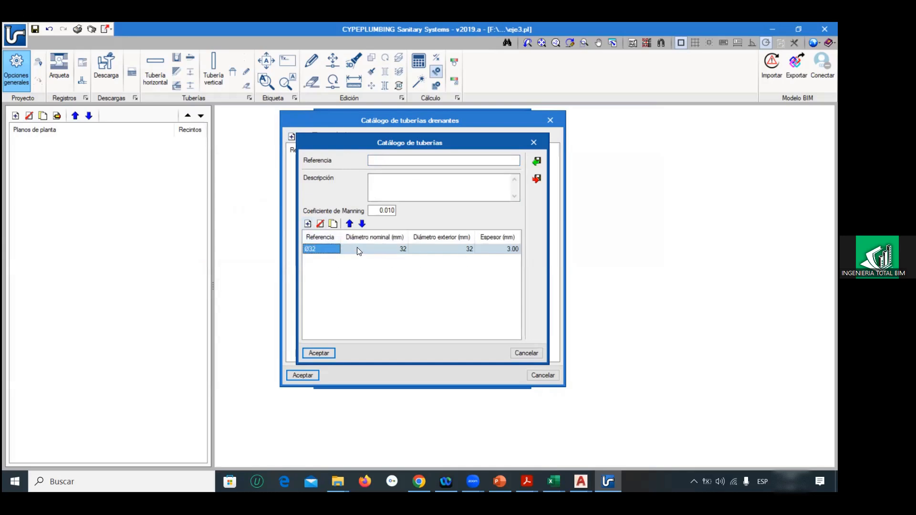
{"action": "left_click", "coordinate": [308, 223]}
{"action": "double_click", "coordinate": [333, 260]}
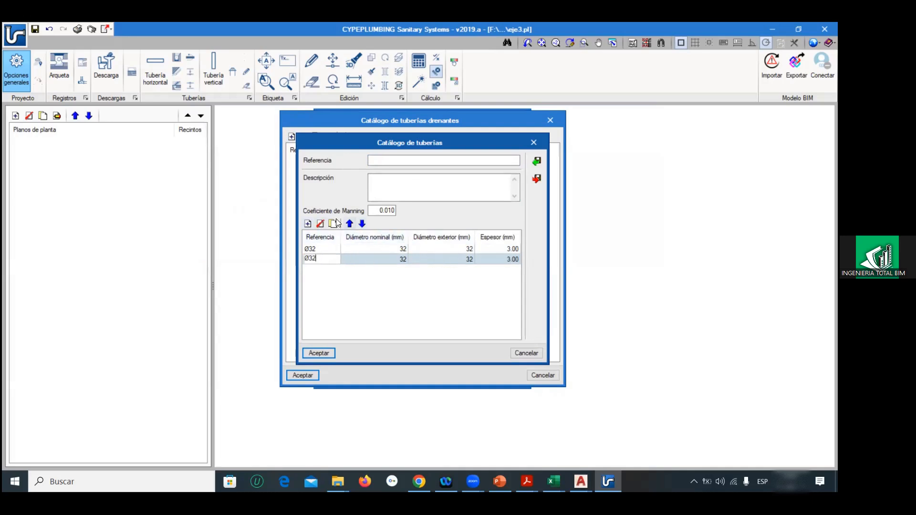
{"action": "left_click", "coordinate": [320, 223]}
{"action": "left_click", "coordinate": [320, 224]}
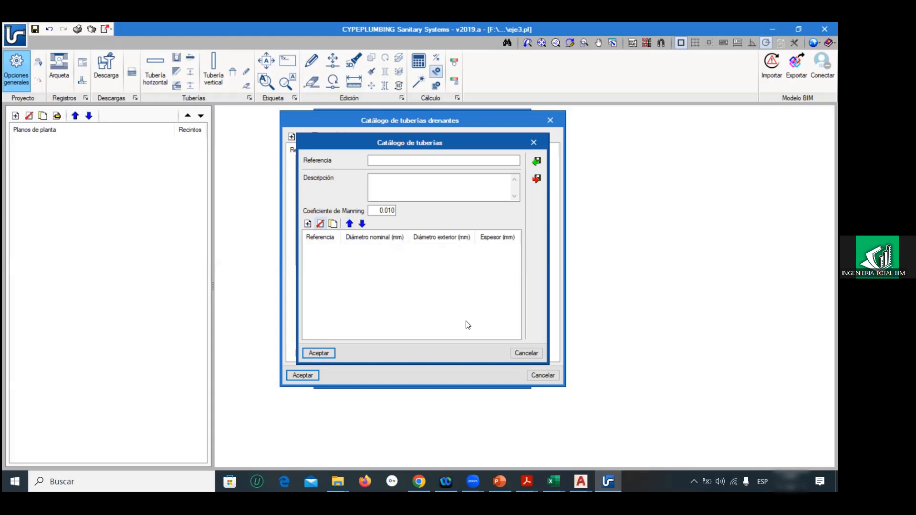
{"action": "left_click", "coordinate": [522, 350]}
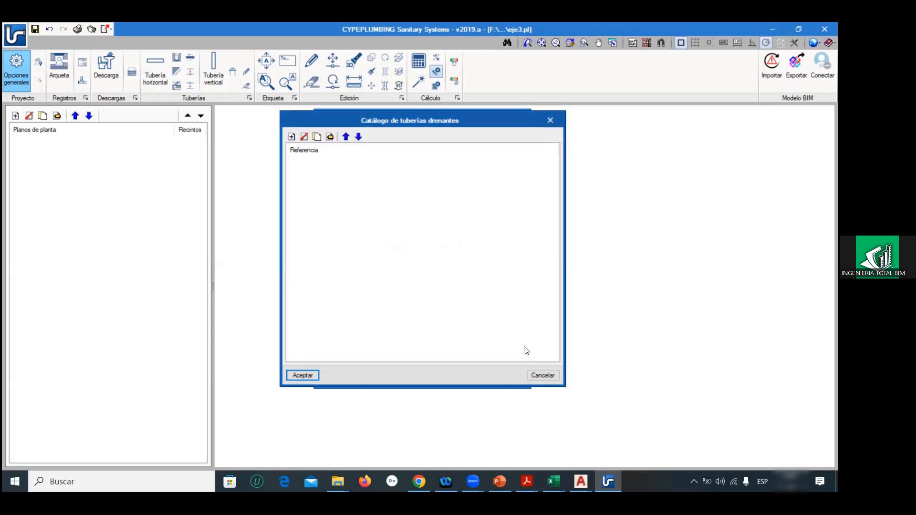
{"action": "left_click", "coordinate": [542, 374]}
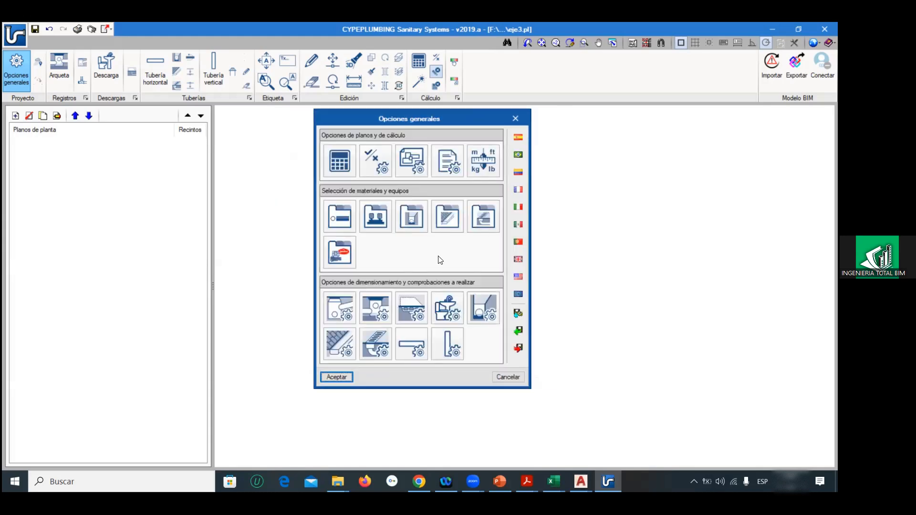
Step: Inspect the gutter catalogue's new series form by adding and removing a Ø32 size, and cancel both dialogs
{"action": "left_click", "coordinate": [448, 220]}
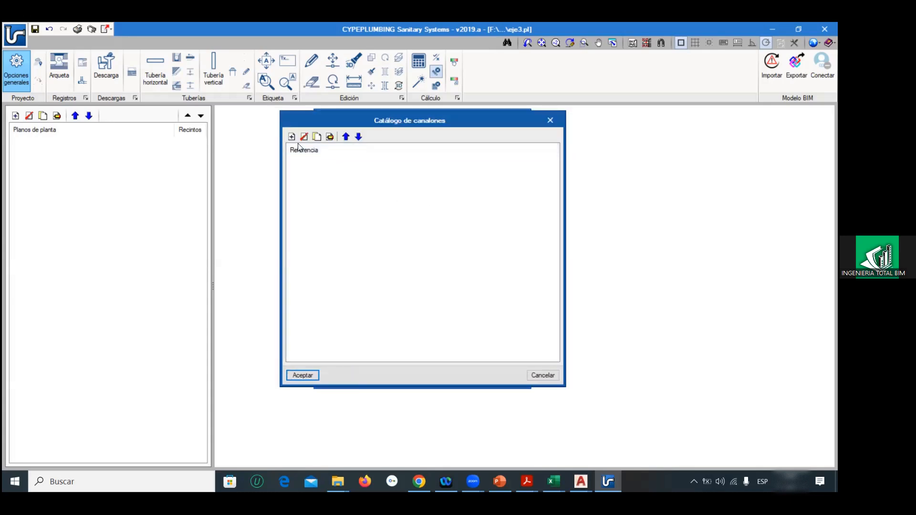
{"action": "left_click", "coordinate": [292, 136]}
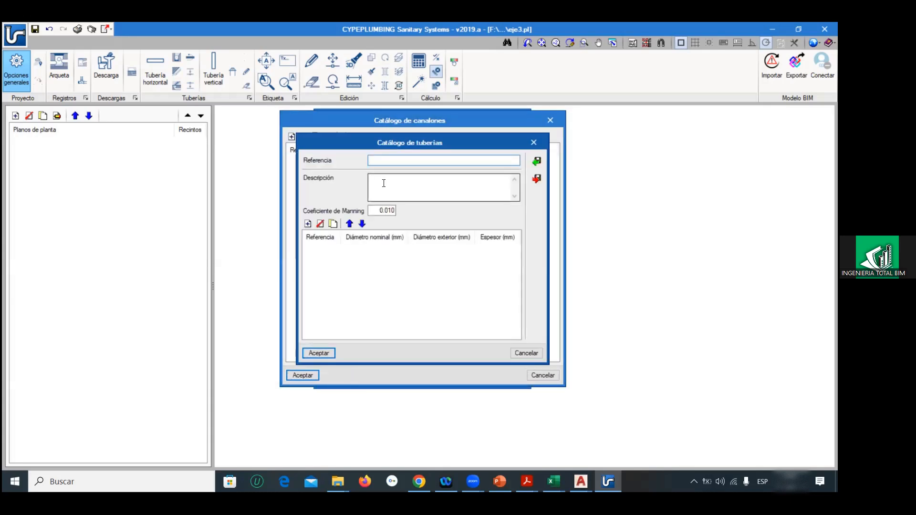
{"action": "left_click", "coordinate": [307, 224]}
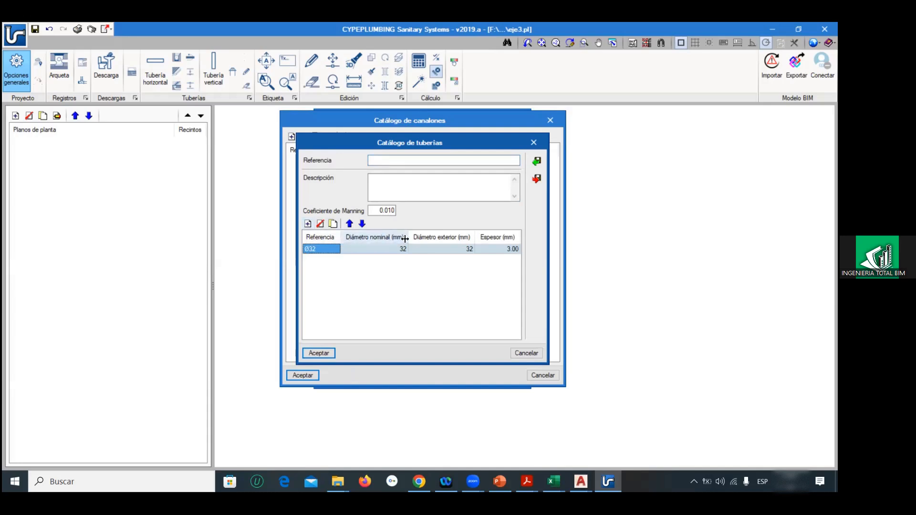
{"action": "left_click", "coordinate": [320, 223]}
{"action": "left_click", "coordinate": [524, 352]}
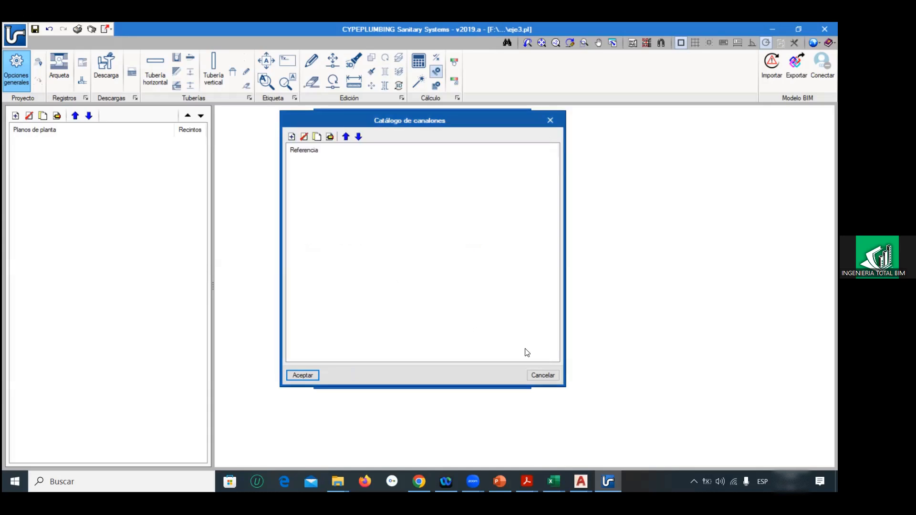
{"action": "left_click", "coordinate": [532, 373]}
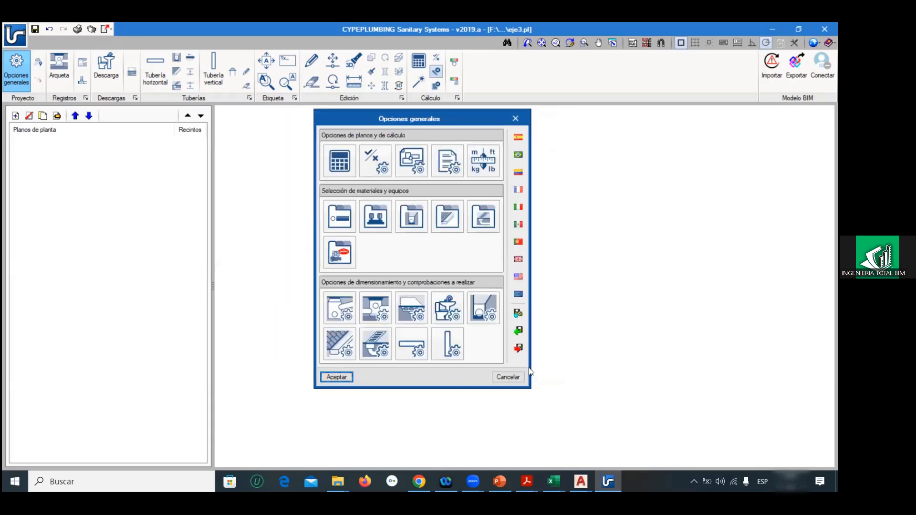
Step: Inspect the longitudinal drain catalogue and its new series form with a trial 0.1 x 0.1 m size, closing both without saving
{"action": "left_click", "coordinate": [481, 222]}
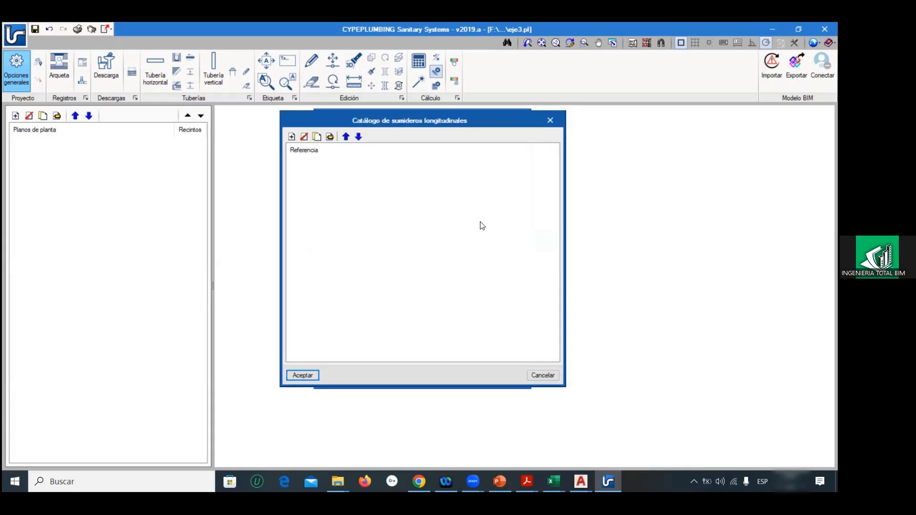
{"action": "left_click", "coordinate": [291, 137]}
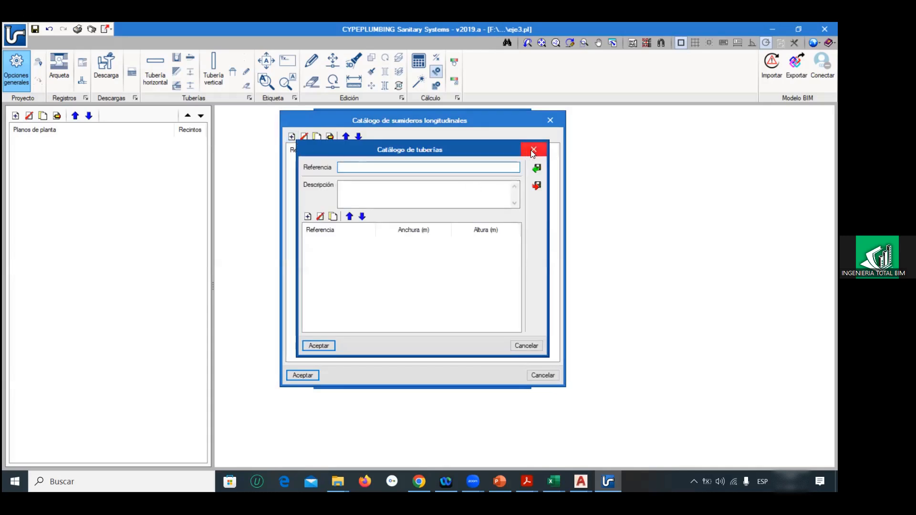
{"action": "left_click", "coordinate": [308, 217]}
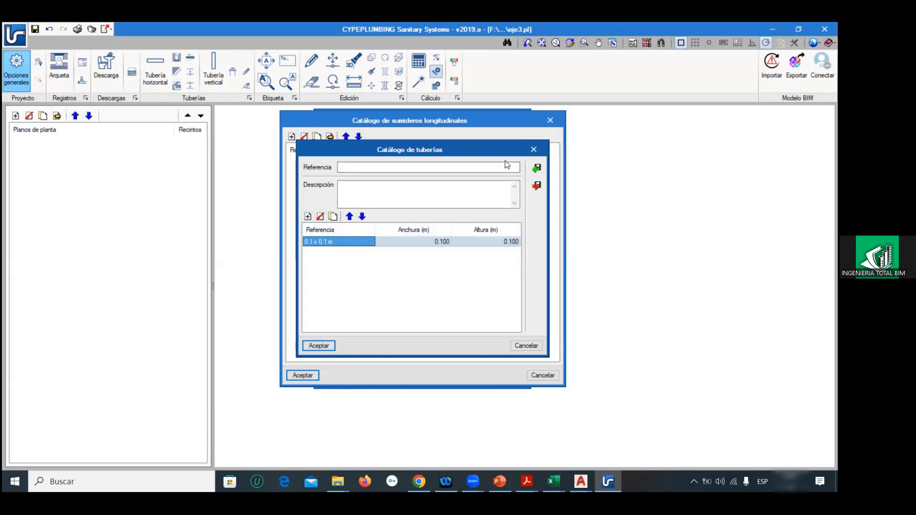
{"action": "left_click", "coordinate": [533, 149]}
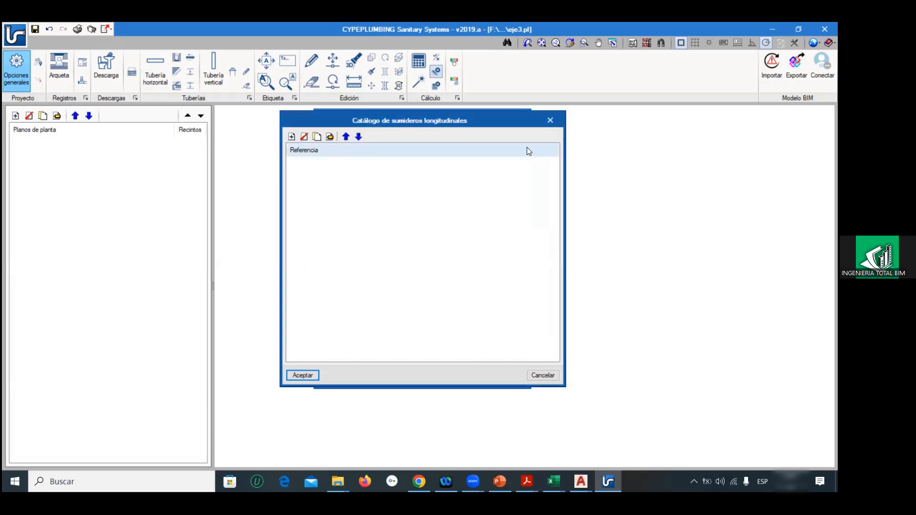
{"action": "left_click", "coordinate": [552, 120]}
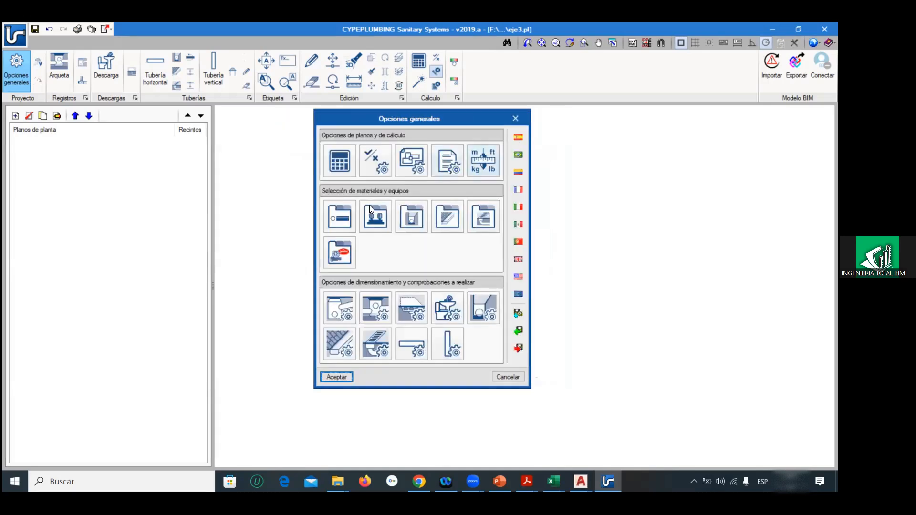
Step: Review the Arquetas list and the general, graphic and dimensional characteristics of a new manhole, cancelling both
{"action": "left_click", "coordinate": [340, 251]}
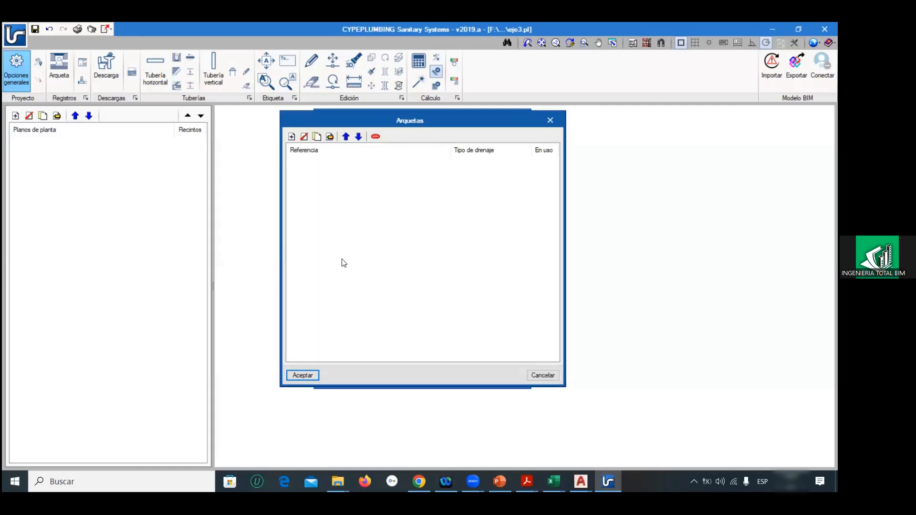
{"action": "left_click", "coordinate": [290, 137]}
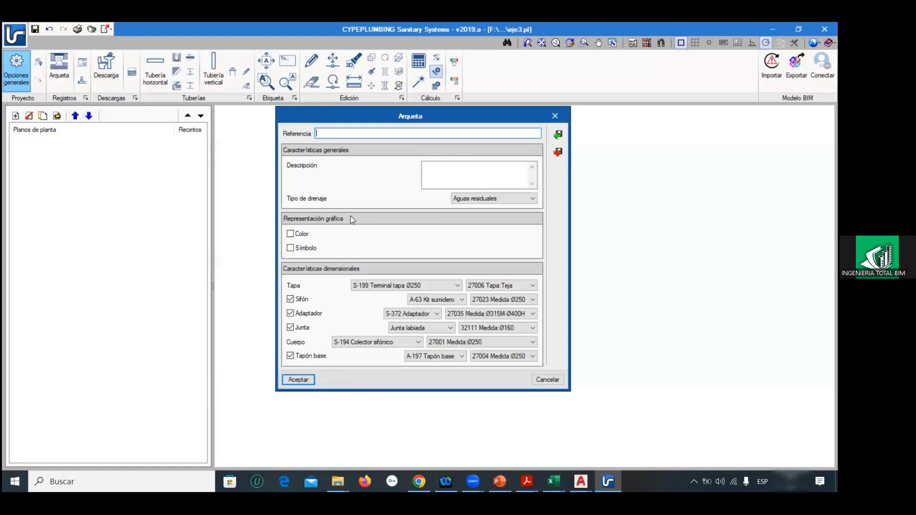
{"action": "left_click", "coordinate": [533, 377]}
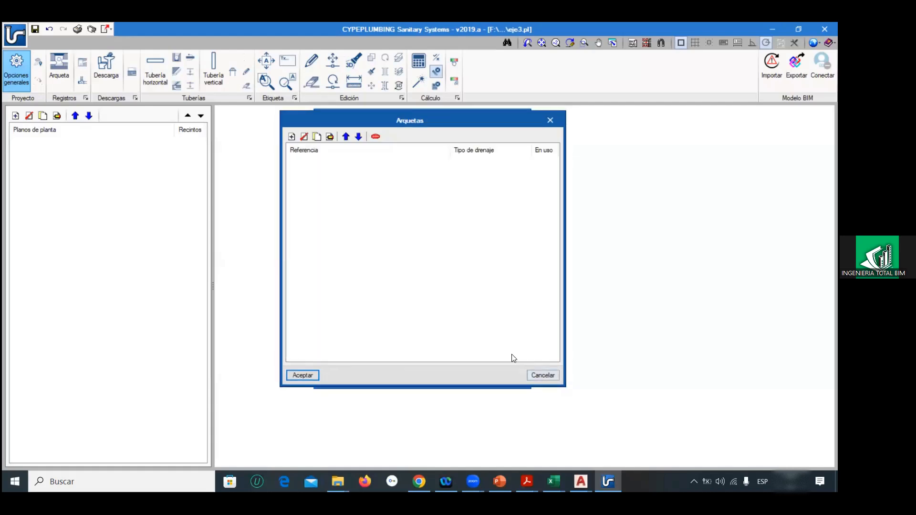
{"action": "left_click", "coordinate": [542, 376]}
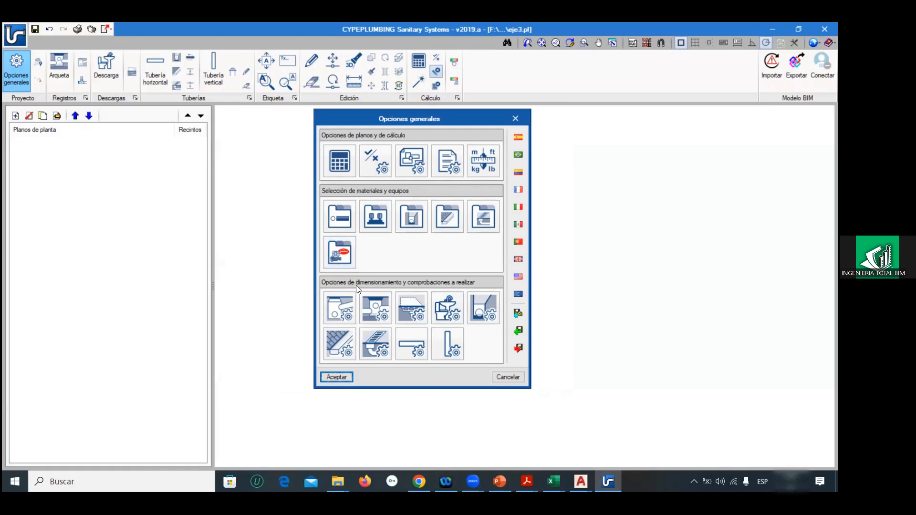
Step: Review the Puntos de acometida list and the options for a new connection point, cancelling both
{"action": "left_click", "coordinate": [347, 299]}
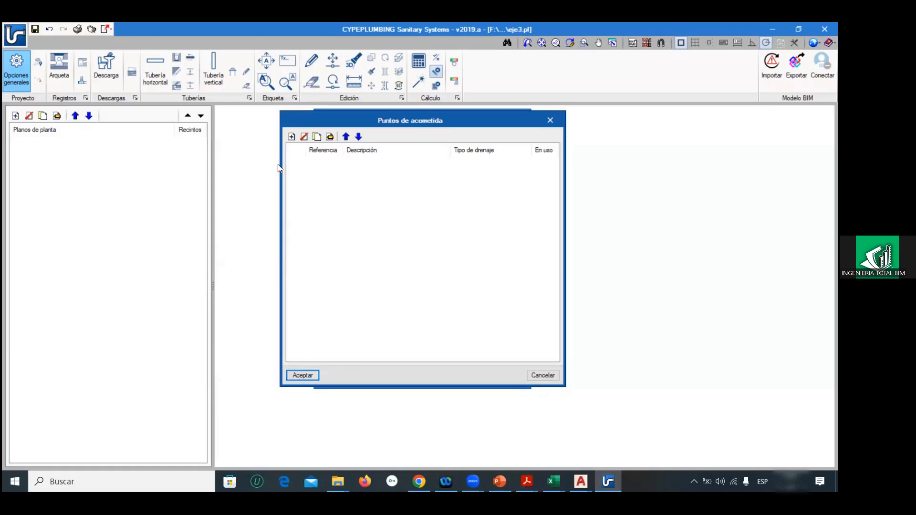
{"action": "left_click", "coordinate": [291, 137]}
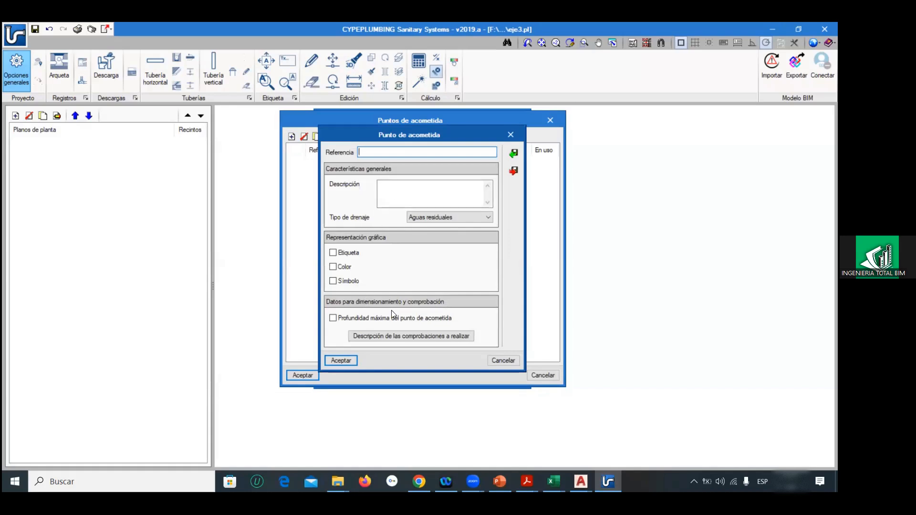
{"action": "left_click", "coordinate": [505, 360]}
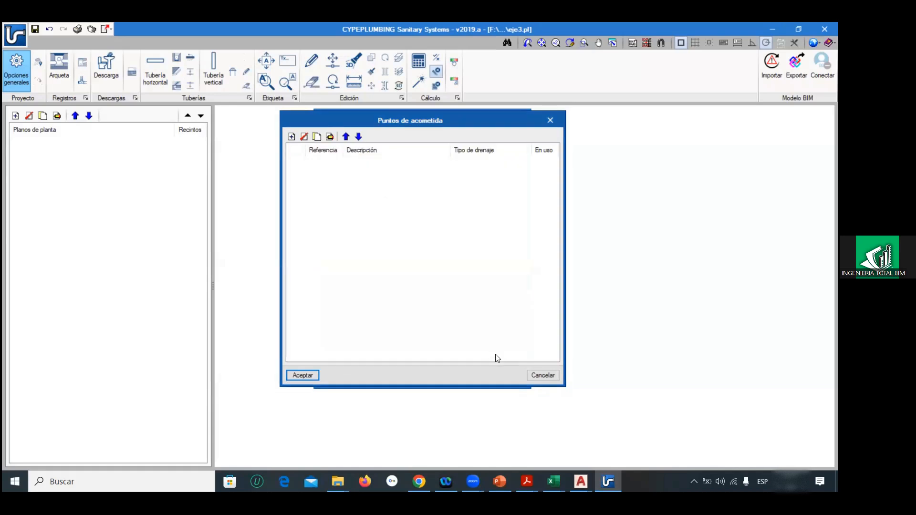
{"action": "left_click", "coordinate": [535, 374]}
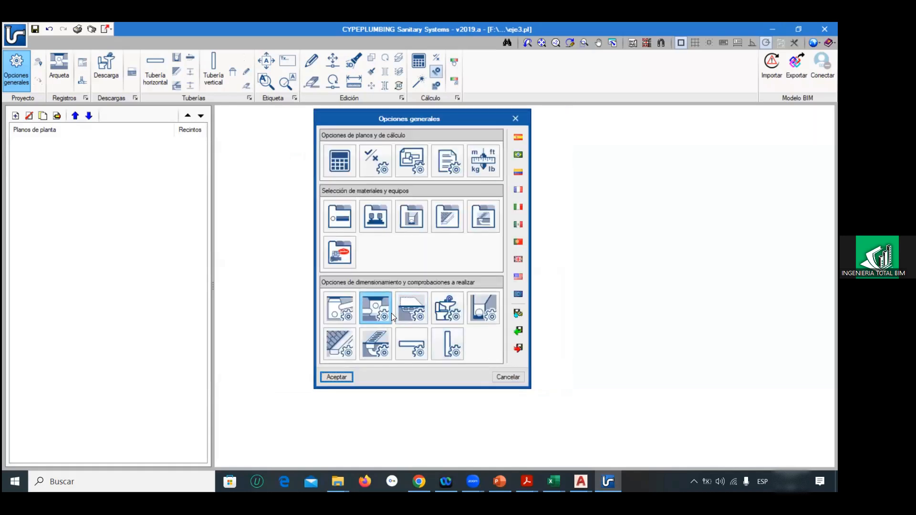
Step: Load the Spanish HS 5 defaults with hydraulic calculation and the Básico comfort level for wastewater and rainwater
{"action": "left_click", "coordinate": [517, 137]}
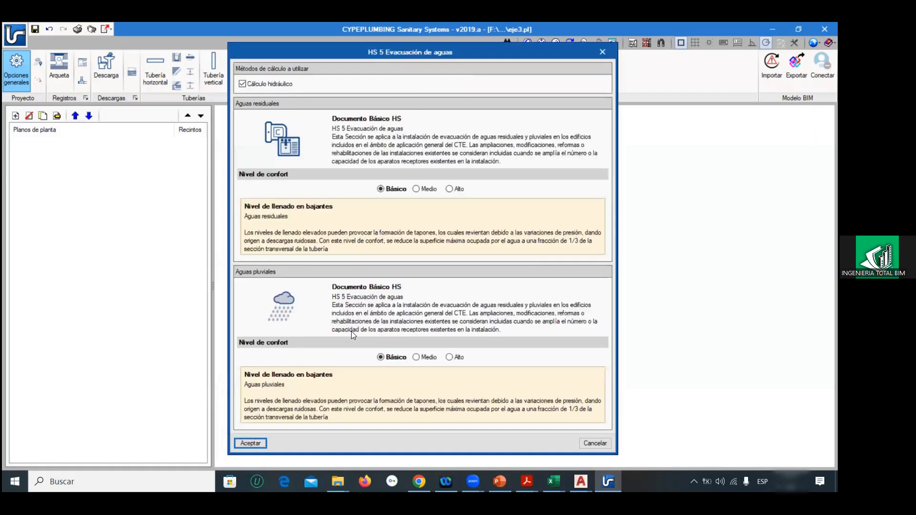
{"action": "left_click_drag", "start_coordinate": [413, 56], "coordinate": [506, 32]}
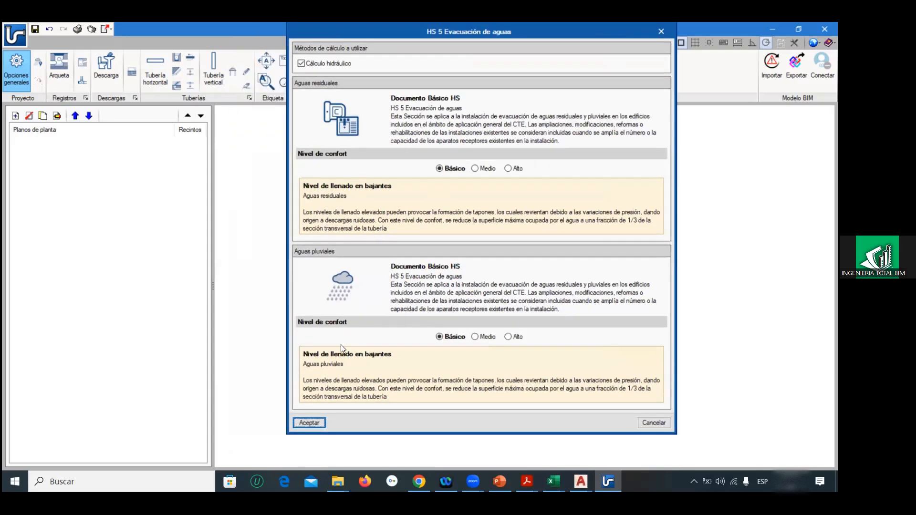
{"action": "left_click", "coordinate": [347, 418]}
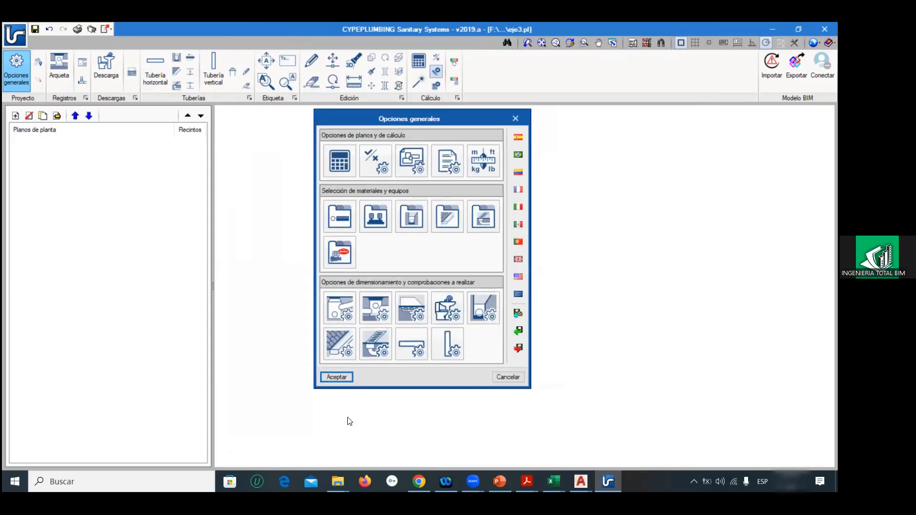
Step: Review the Puntos de acometida and Arquetas lists, including the minimum dimensions of the wastewater Arqueta de pie de bajante, without saving changes
{"action": "left_click", "coordinate": [345, 308]}
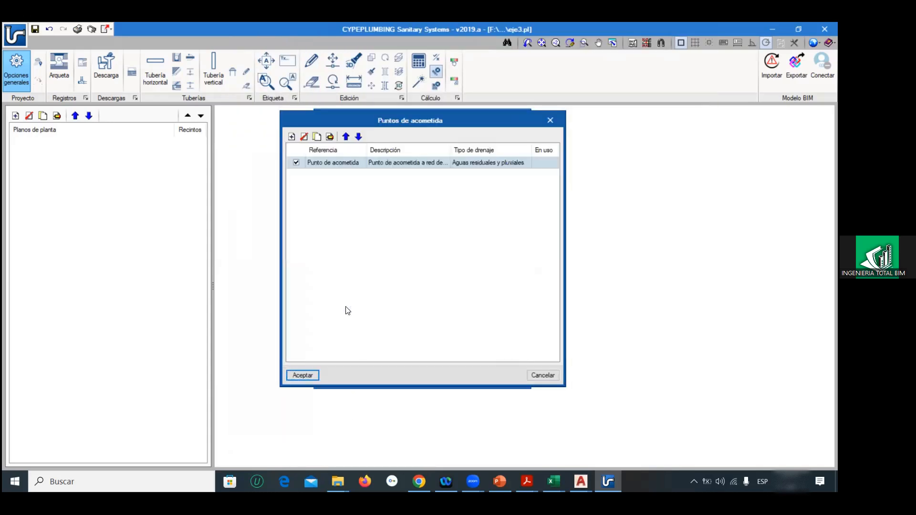
{"action": "left_click", "coordinate": [543, 376]}
{"action": "left_click", "coordinate": [384, 305]}
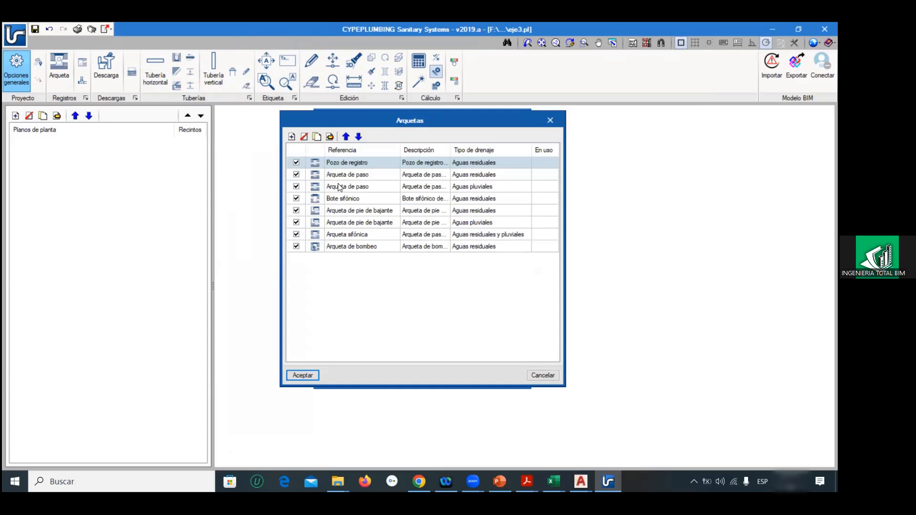
{"action": "left_click", "coordinate": [339, 210]}
{"action": "left_click", "coordinate": [330, 137]}
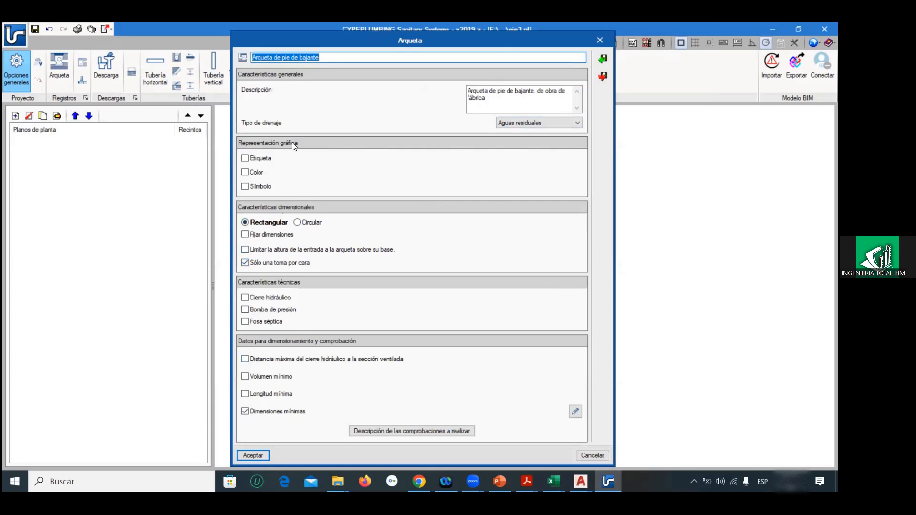
{"action": "left_click_drag", "start_coordinate": [387, 39], "coordinate": [455, 24]}
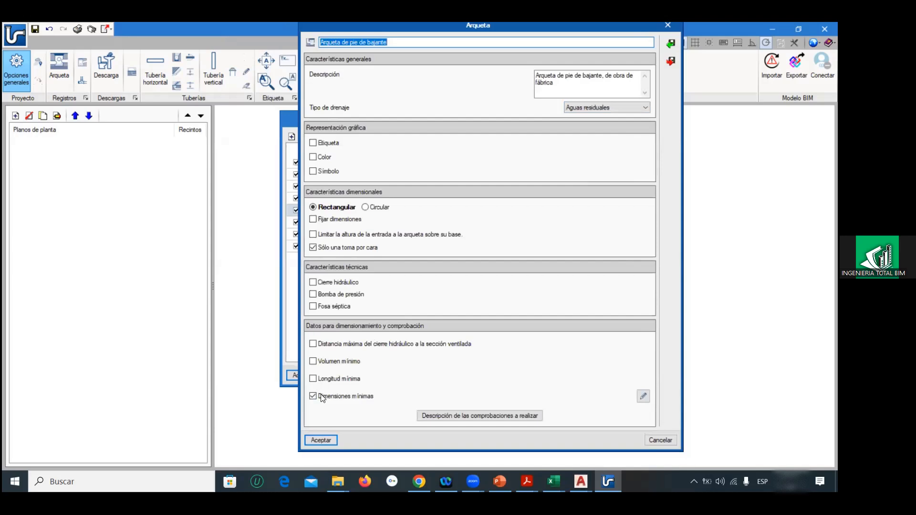
{"action": "left_click", "coordinate": [644, 397]}
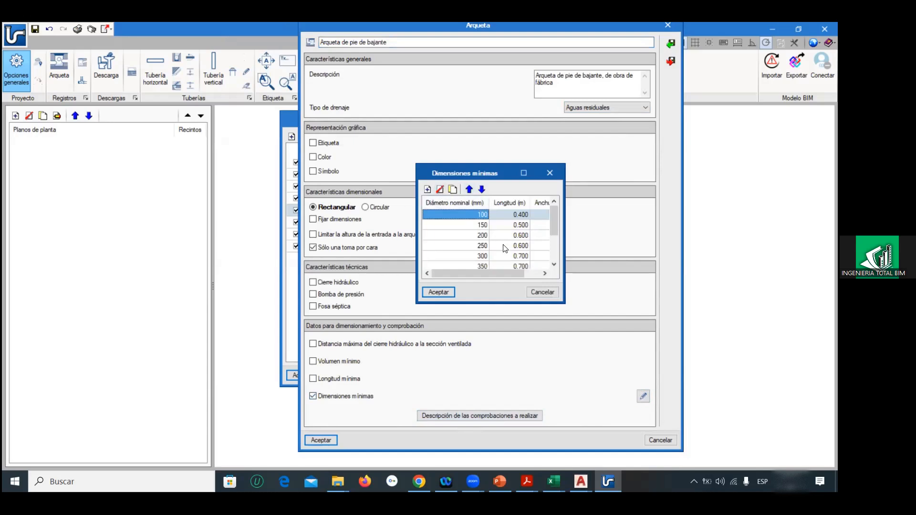
{"action": "left_click", "coordinate": [548, 292]}
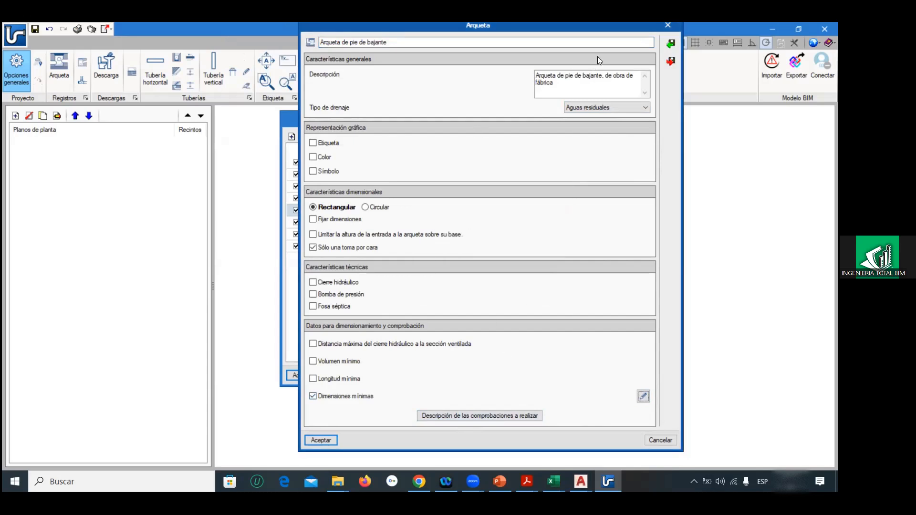
{"action": "left_click", "coordinate": [666, 25]}
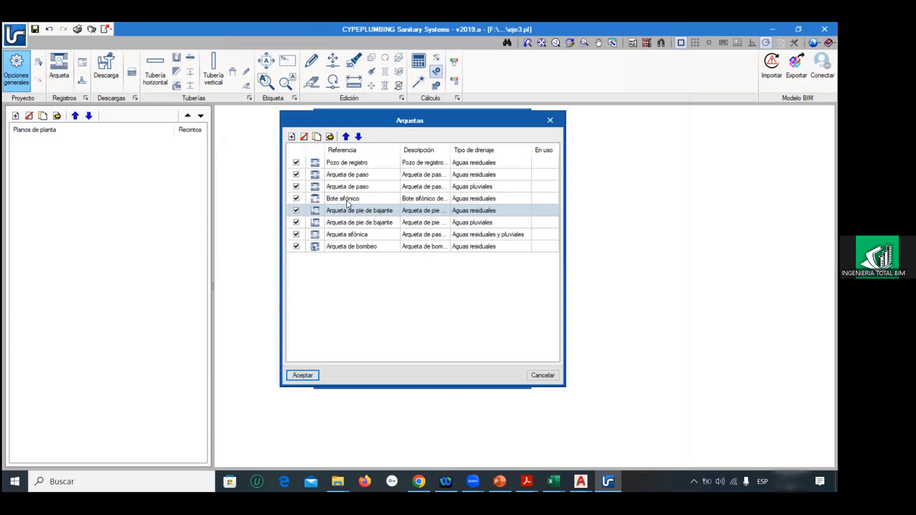
{"action": "left_click", "coordinate": [339, 223]}
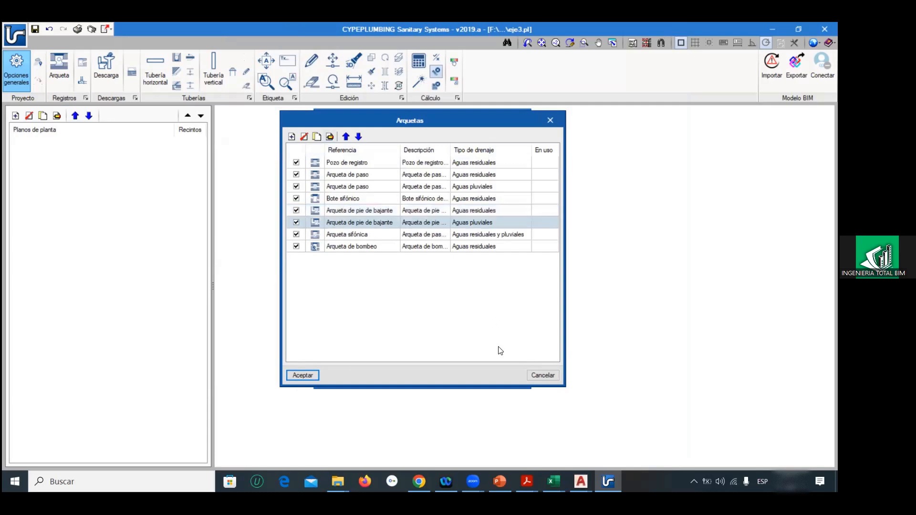
{"action": "left_click", "coordinate": [542, 375]}
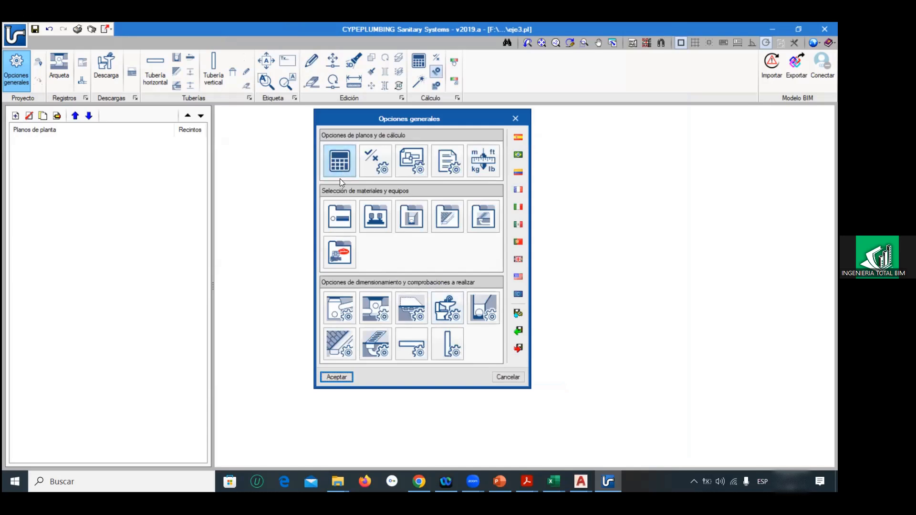
Step: Review the Áreas de drenaje list and the sizing data of Área de drenaje de garaje, cancelling both
{"action": "left_click", "coordinate": [402, 307]}
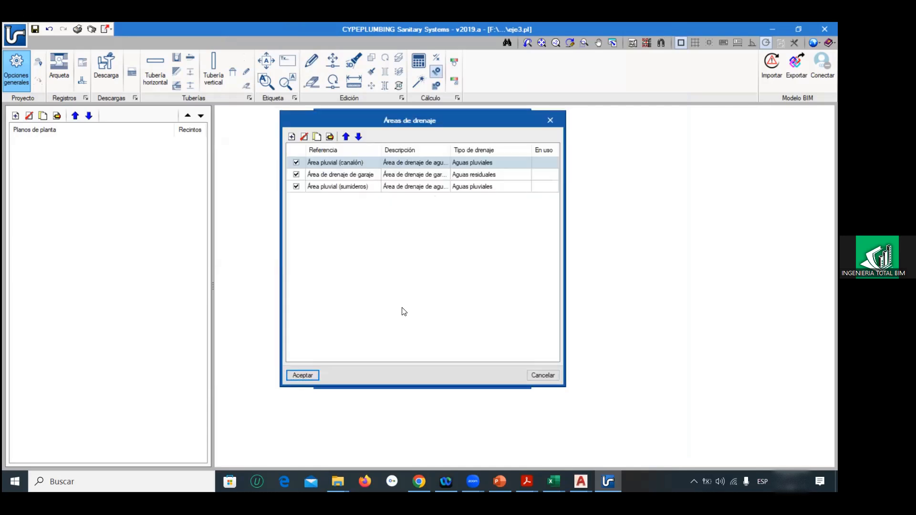
{"action": "left_click", "coordinate": [327, 175]}
{"action": "left_click", "coordinate": [332, 137]}
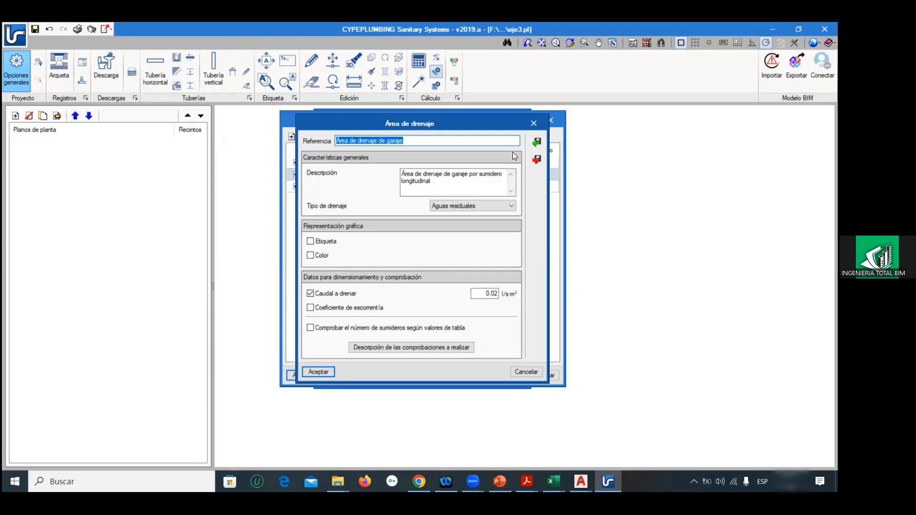
{"action": "left_click", "coordinate": [533, 123]}
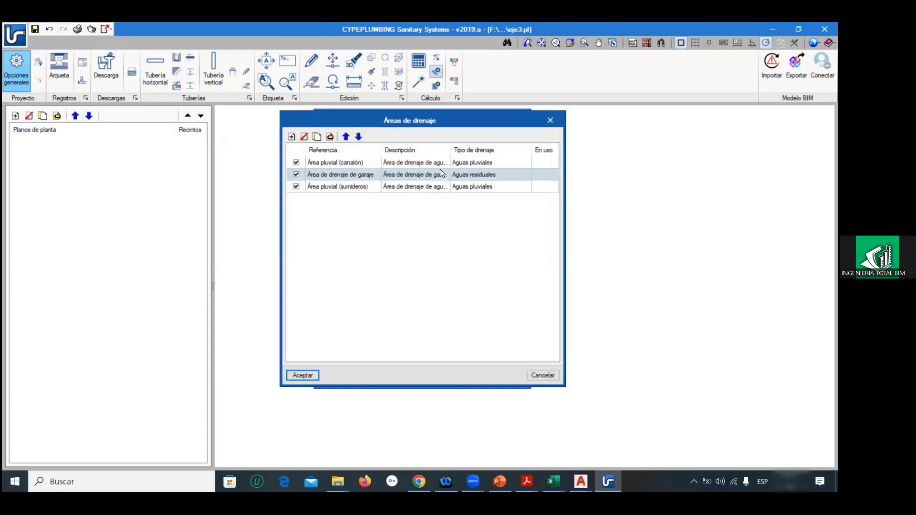
{"action": "left_click", "coordinate": [385, 186]}
{"action": "left_click", "coordinate": [543, 375]}
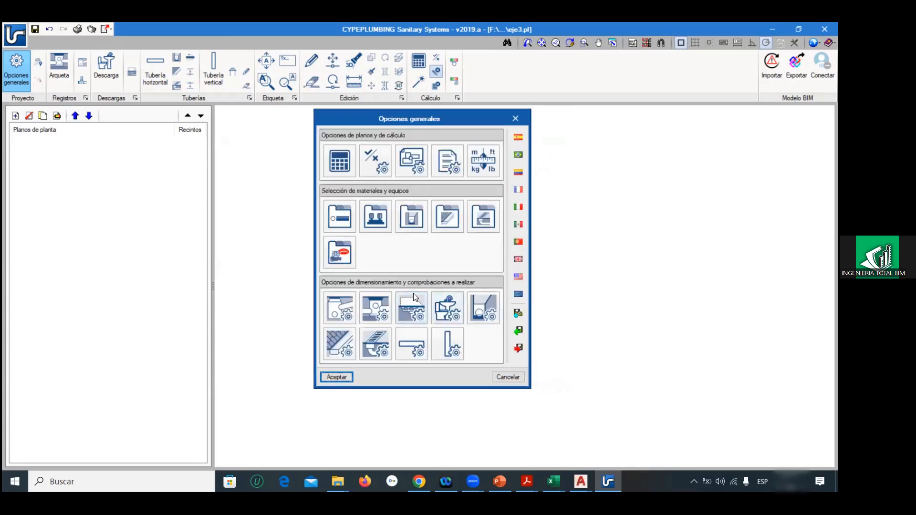
Step: Review the Canalones list and the general and sizing data of the Canalón entry, closing both without changes
{"action": "left_click", "coordinate": [347, 338]}
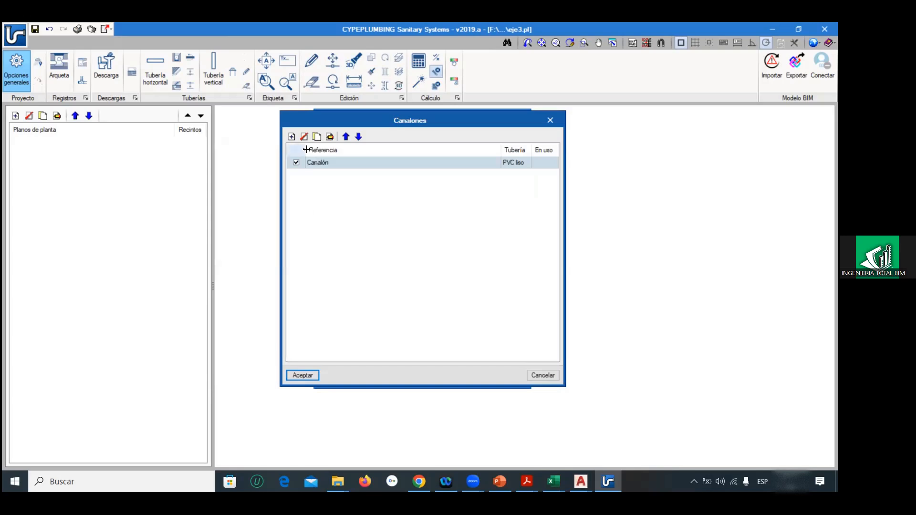
{"action": "left_click", "coordinate": [329, 138]}
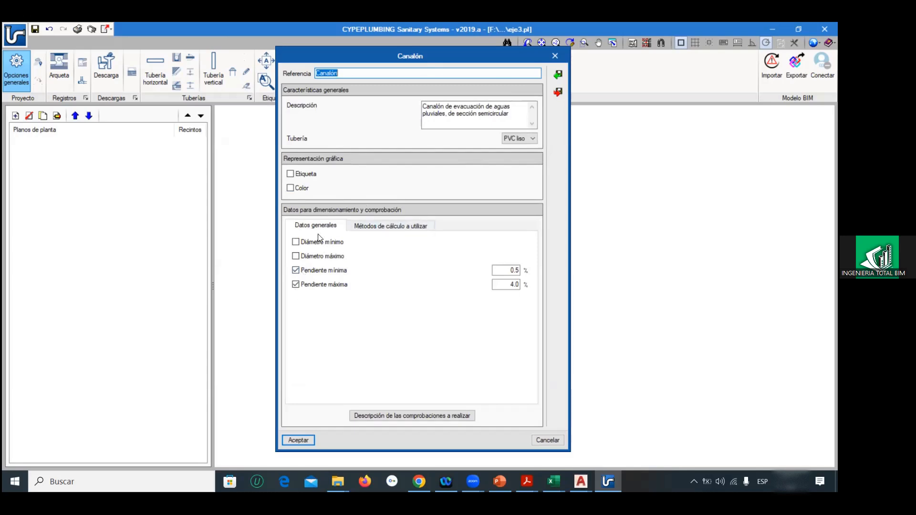
{"action": "left_click", "coordinate": [552, 57]}
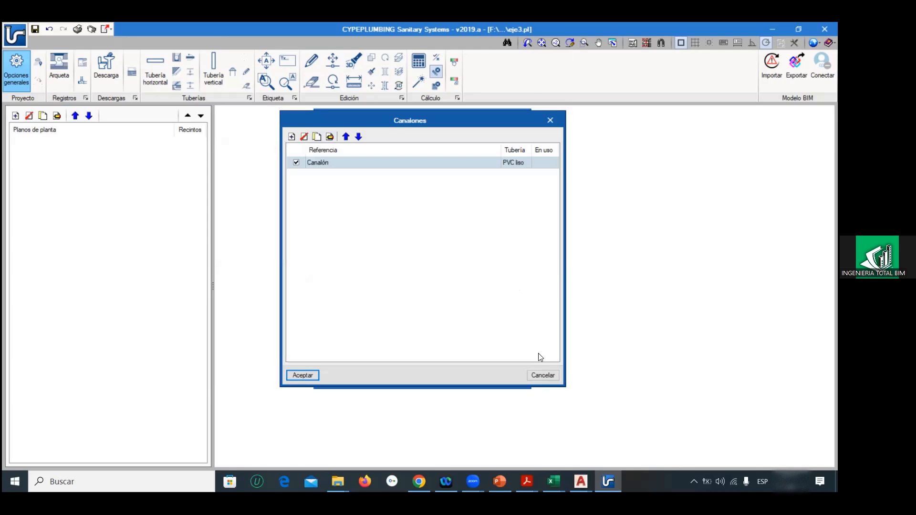
{"action": "left_click", "coordinate": [538, 376]}
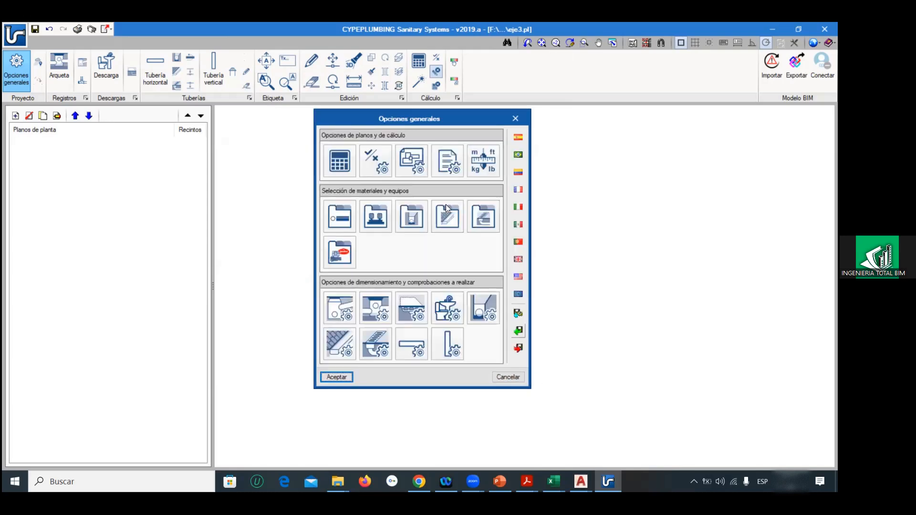
Step: Inspect the pressure pump catalogue and its Electrobombas sumergibles tipo 1 entry, cancelling both
{"action": "left_click", "coordinate": [411, 216]}
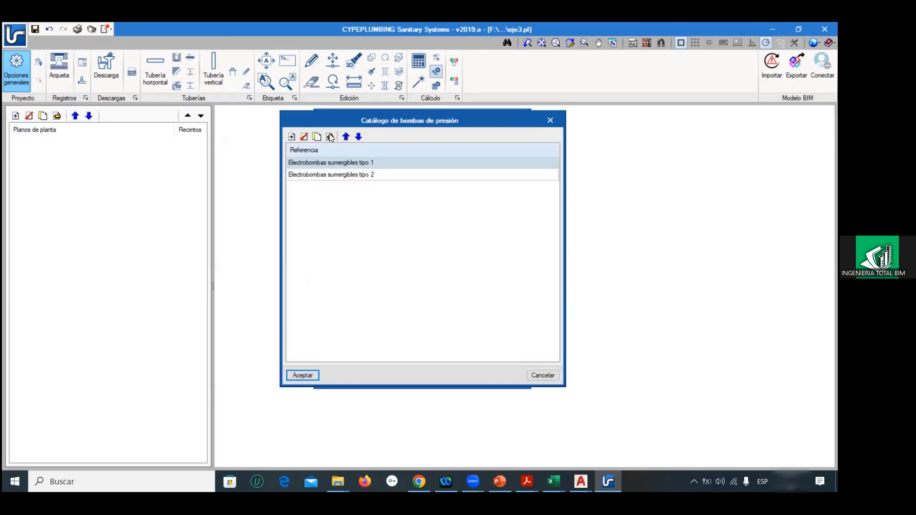
{"action": "left_click", "coordinate": [330, 137]}
{"action": "left_click_drag", "start_coordinate": [516, 240], "coordinate": [506, 328]}
{"action": "left_click", "coordinate": [523, 345]}
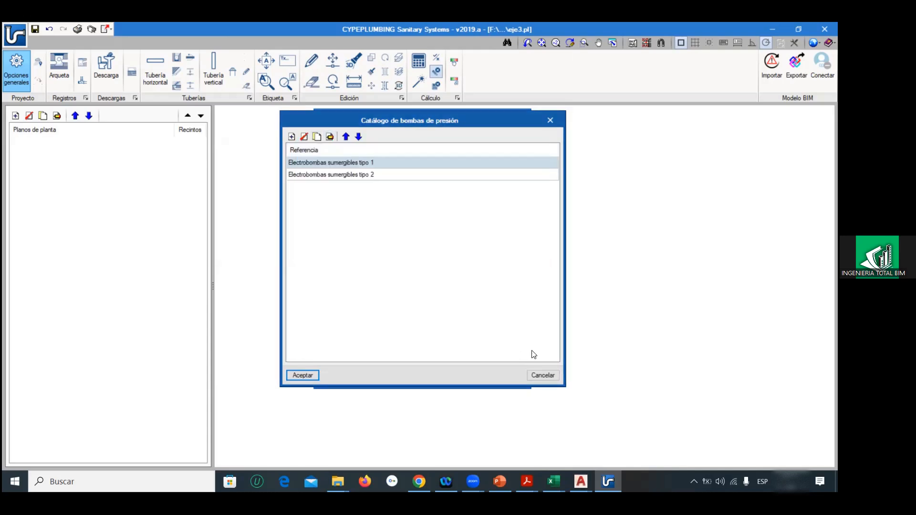
{"action": "left_click", "coordinate": [537, 375]}
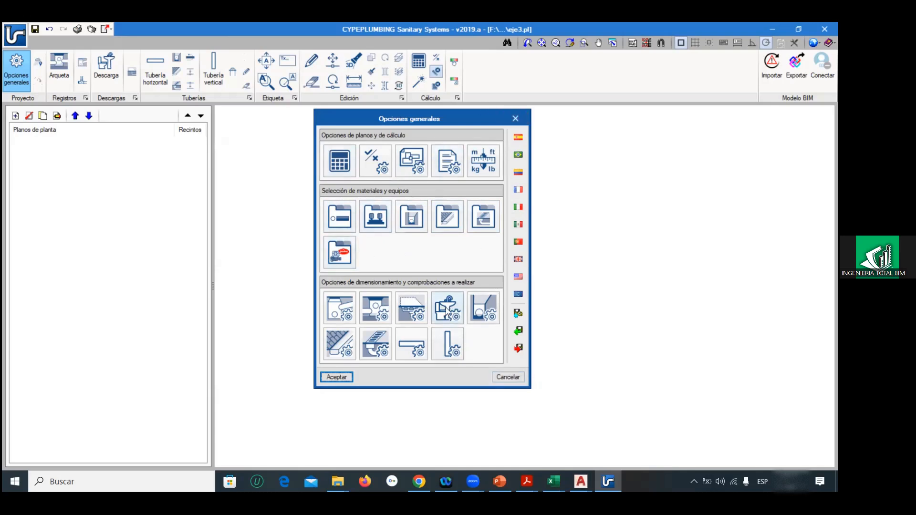
Step: Review the Tuberías horizontales and Tuberías verticales lists, and cancel out of the general options
{"action": "left_click", "coordinate": [420, 349]}
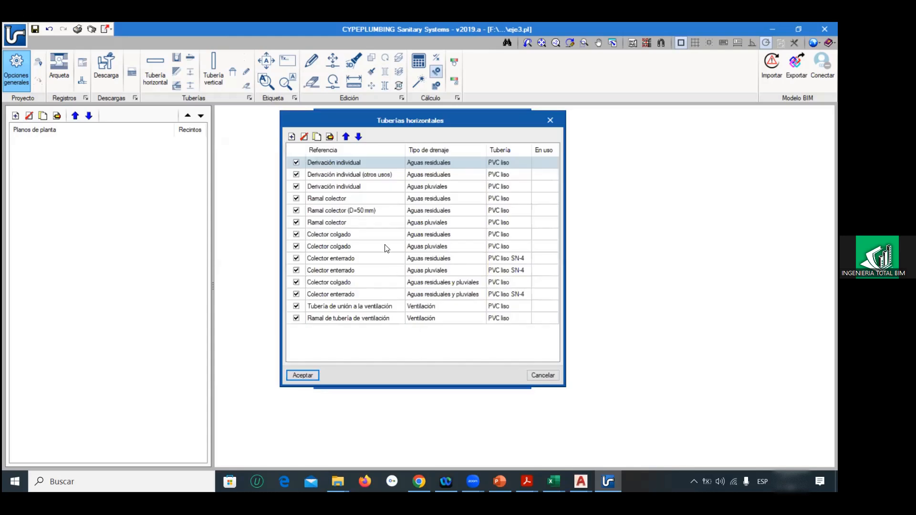
{"action": "left_click", "coordinate": [528, 373]}
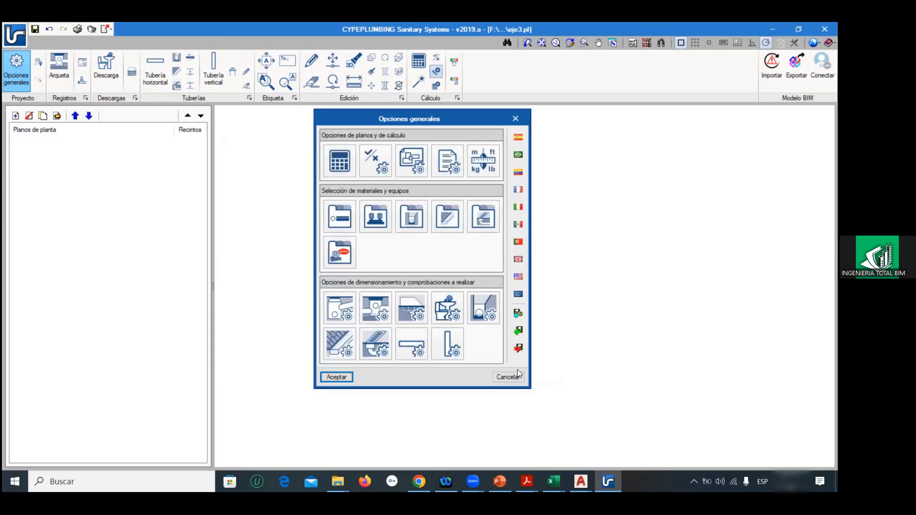
{"action": "left_click", "coordinate": [454, 338]}
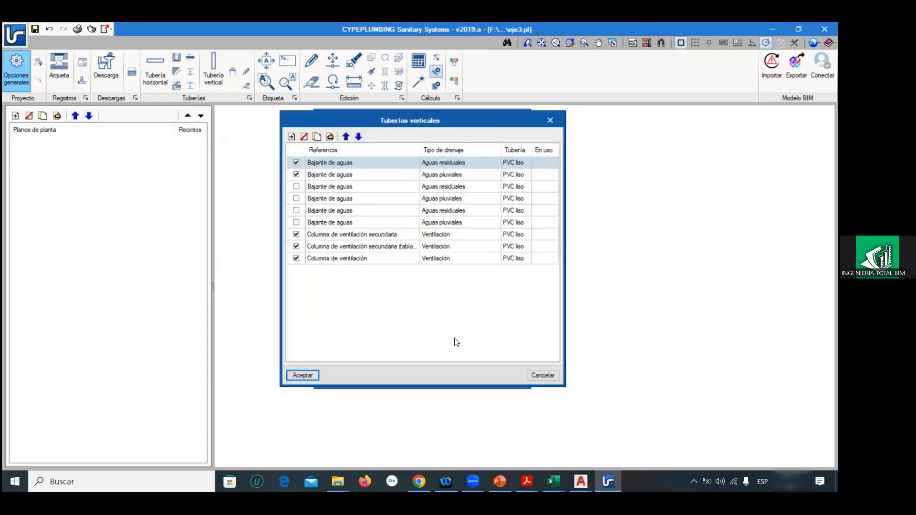
{"action": "left_click", "coordinate": [548, 376]}
{"action": "left_click", "coordinate": [511, 377]}
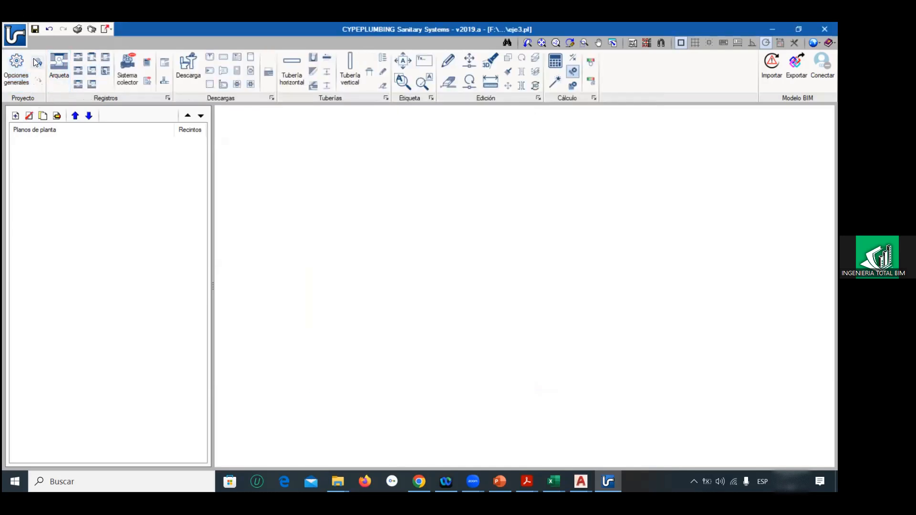
Step: Reopen the general options, load the Spanish HS 5 defaults with hydraulic calculation and Básico comfort levels, and accept them
{"action": "left_click", "coordinate": [17, 67]}
{"action": "left_click", "coordinate": [518, 138]}
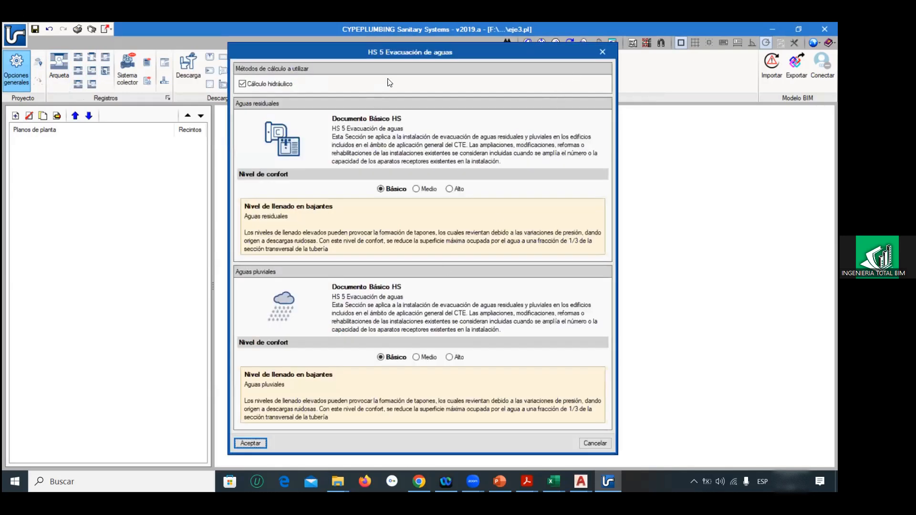
{"action": "left_click_drag", "start_coordinate": [407, 50], "coordinate": [481, 24]}
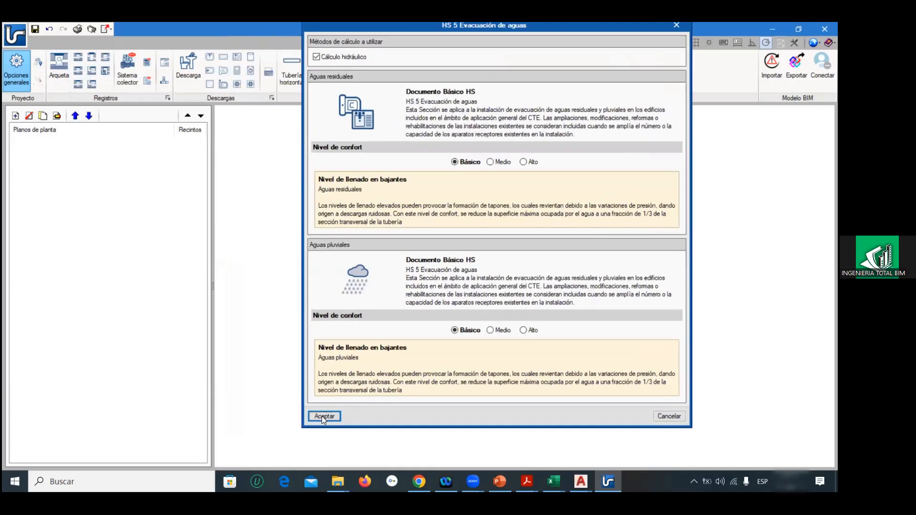
{"action": "left_click", "coordinate": [337, 376]}
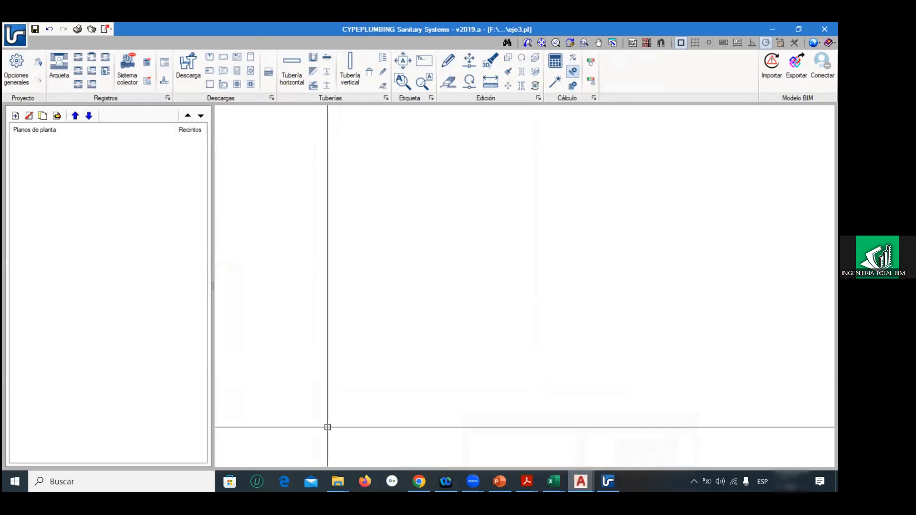
Step: Switch to AutoCAD, view the PLANO ALCALDIA_MARZO-2024.DWG plans, and bring up the blank Drawing1.dwg
{"action": "mouse_move", "coordinate": [580, 481]}
{"action": "left_click", "coordinate": [642, 441]}
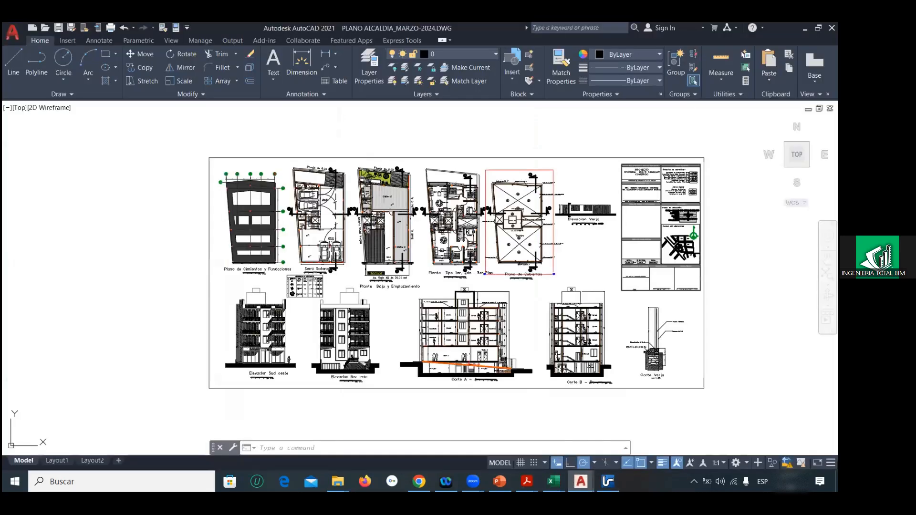
{"action": "mouse_move", "coordinate": [580, 481]}
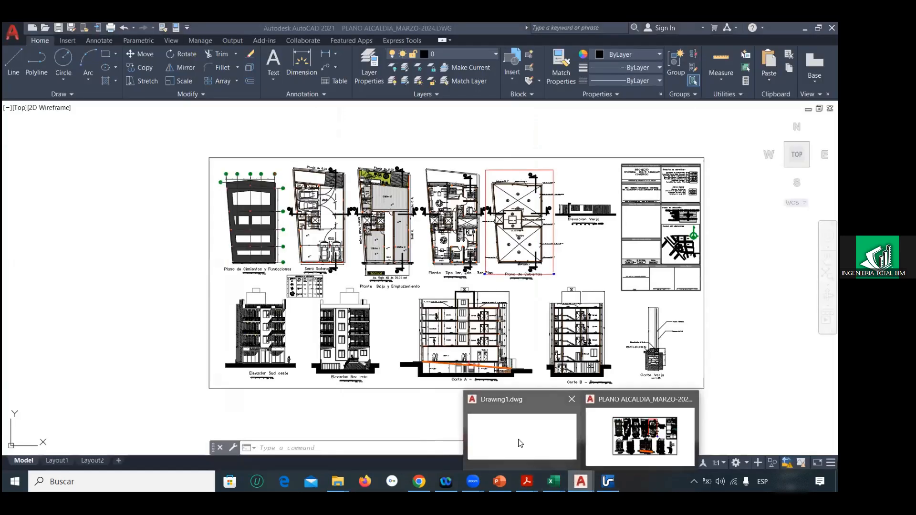
{"action": "left_click", "coordinate": [520, 436]}
Step: Draw a line from 0,0 in Drawing1.dwg, about 249 units long at about 47° to the X axis
{"action": "scroll", "coordinate": [284, 307], "scroll_direction": "down", "scroll_amount": 2}
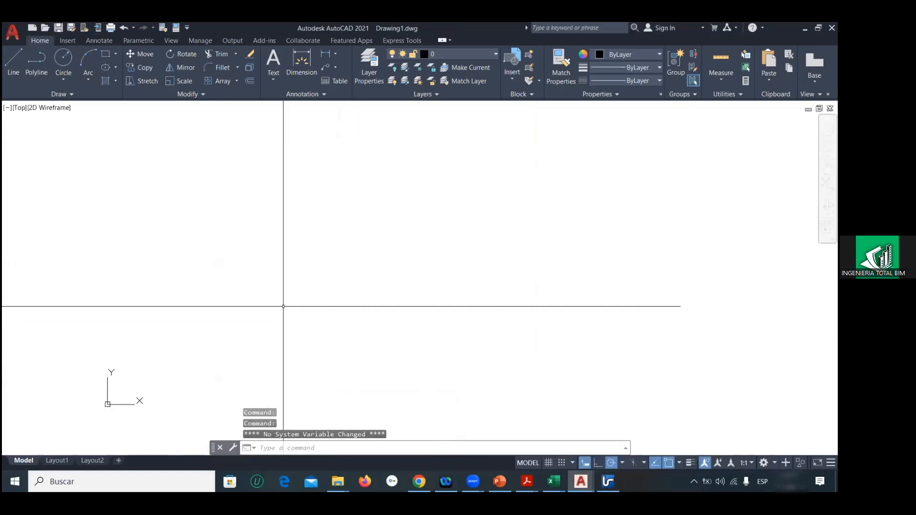
{"action": "middle_click_drag", "start_coordinate": [166, 359], "coordinate": [209, 244]}
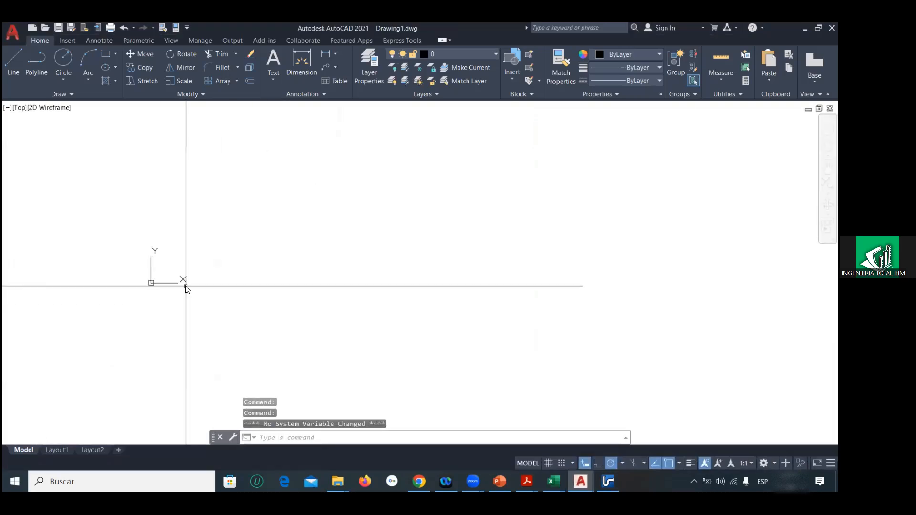
{"action": "type", "text": "l"}
{"action": "key", "text": "Return"}
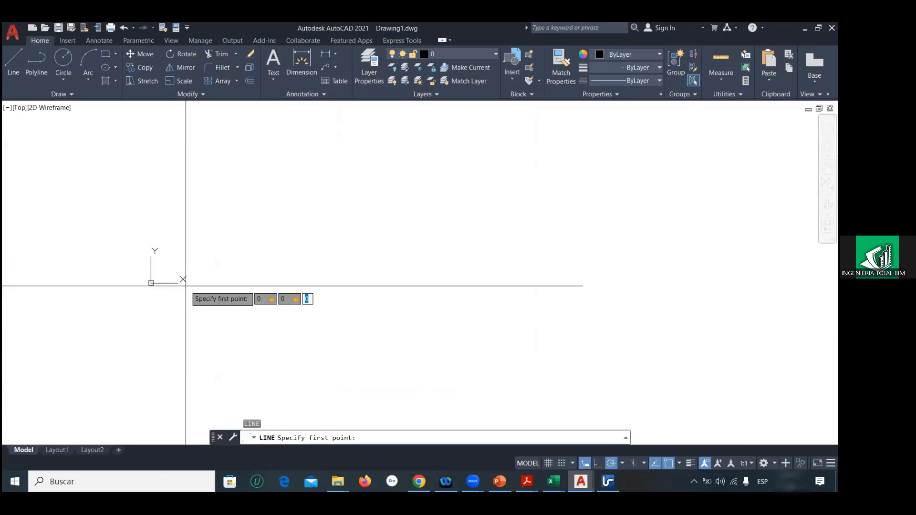
{"action": "type", "text": "0,0"}
{"action": "key", "text": "Return"}
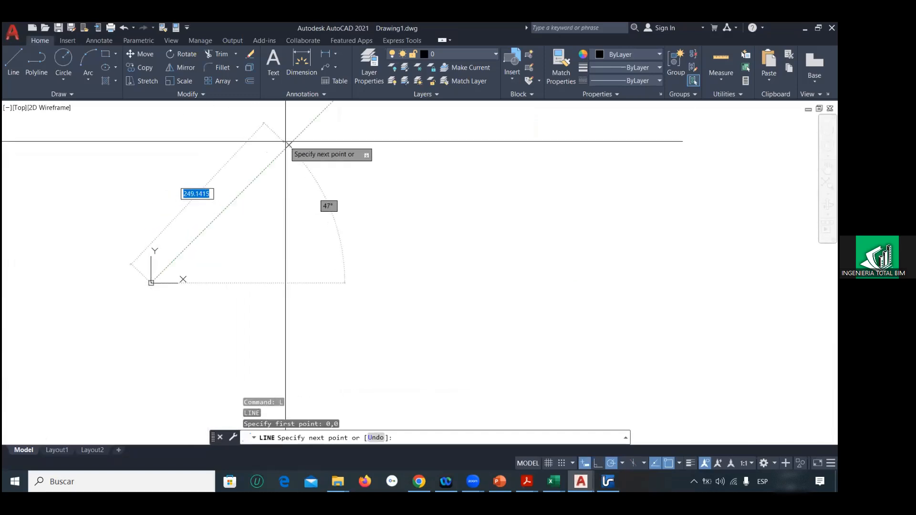
{"action": "left_click", "coordinate": [289, 145]}
{"action": "key", "text": "Escape"}
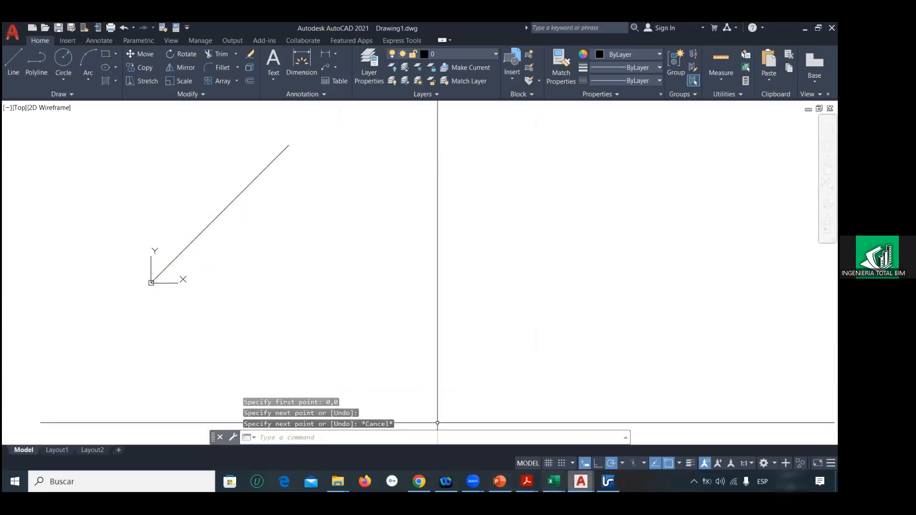
Step: Return to PLANO ALCALDIA_MARZO-2024.DWG and examine the row of floor plans from Semi Sotano to Plano de Cubiertas
{"action": "mouse_move", "coordinate": [581, 482]}
{"action": "left_click", "coordinate": [639, 437]}
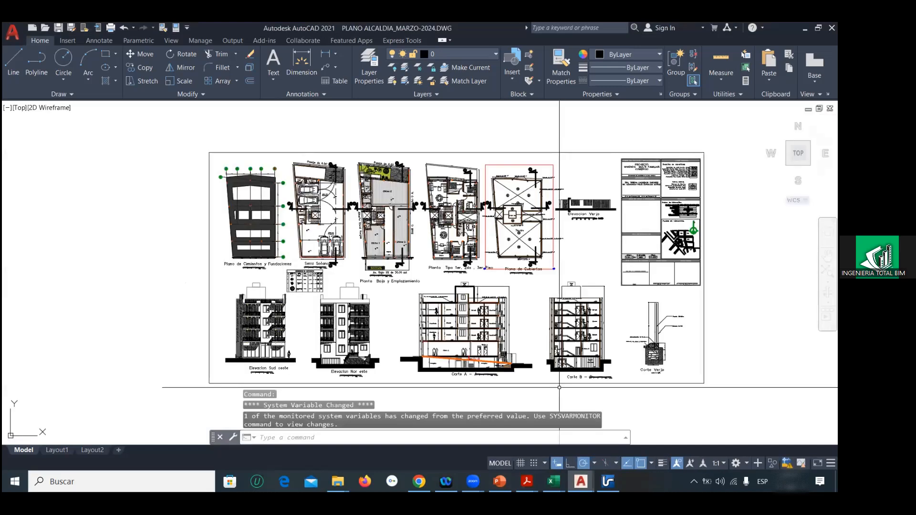
{"action": "scroll", "coordinate": [337, 215], "scroll_direction": "down", "scroll_amount": 2}
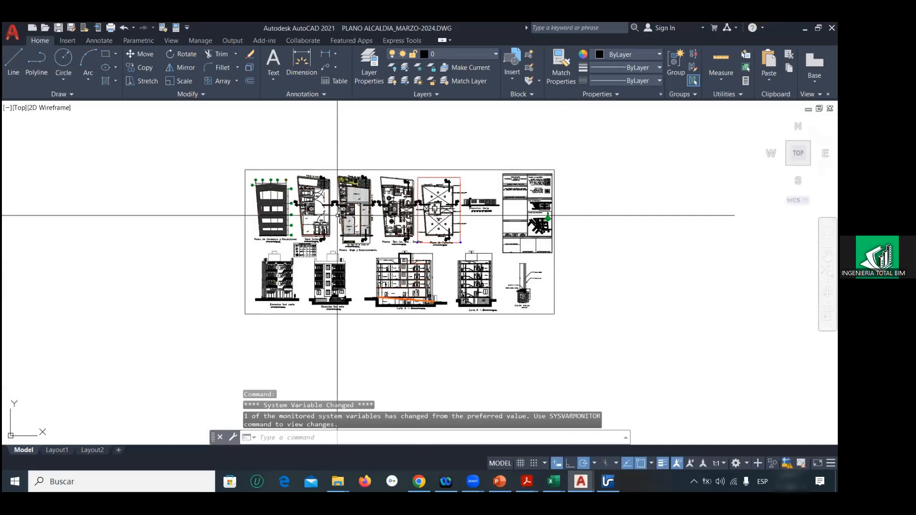
{"action": "scroll", "coordinate": [338, 215], "scroll_direction": "up", "scroll_amount": 5}
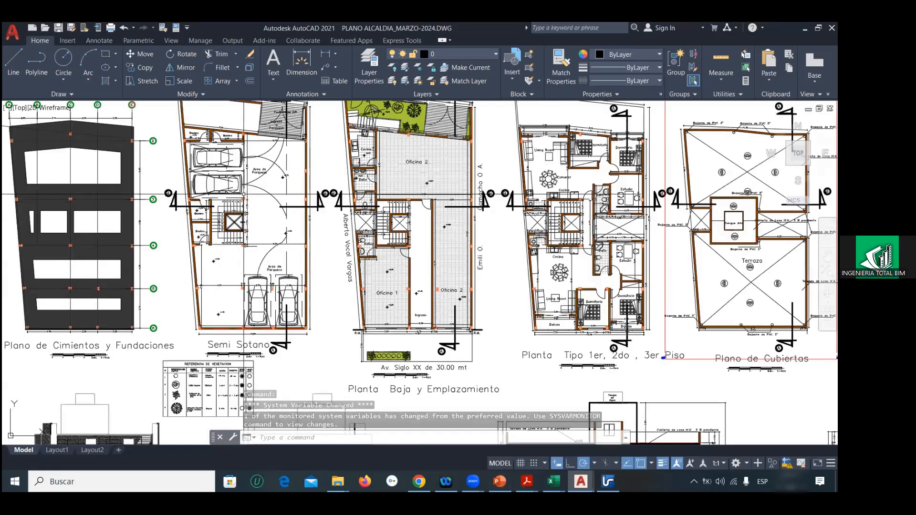
{"action": "scroll", "coordinate": [395, 209], "scroll_direction": "up", "scroll_amount": 2}
{"action": "scroll", "coordinate": [392, 212], "scroll_direction": "up", "scroll_amount": 2}
{"action": "scroll", "coordinate": [392, 213], "scroll_direction": "down", "scroll_amount": 5}
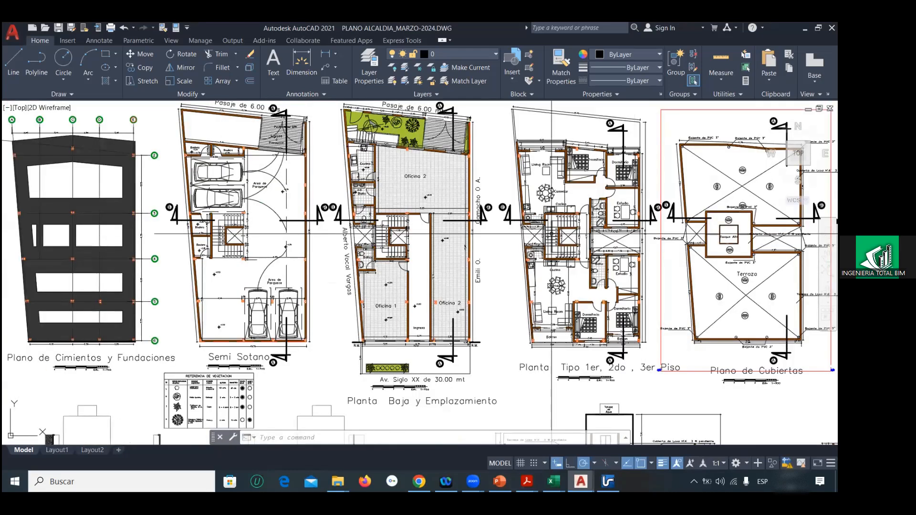
Step: Copy the stairwell shaft's two crossed lines from Planta Tipo to Plano de Cubiertas, using both plans' lower-left outer wall corners as reference points
{"action": "scroll", "coordinate": [552, 234], "scroll_direction": "up", "scroll_amount": 8}
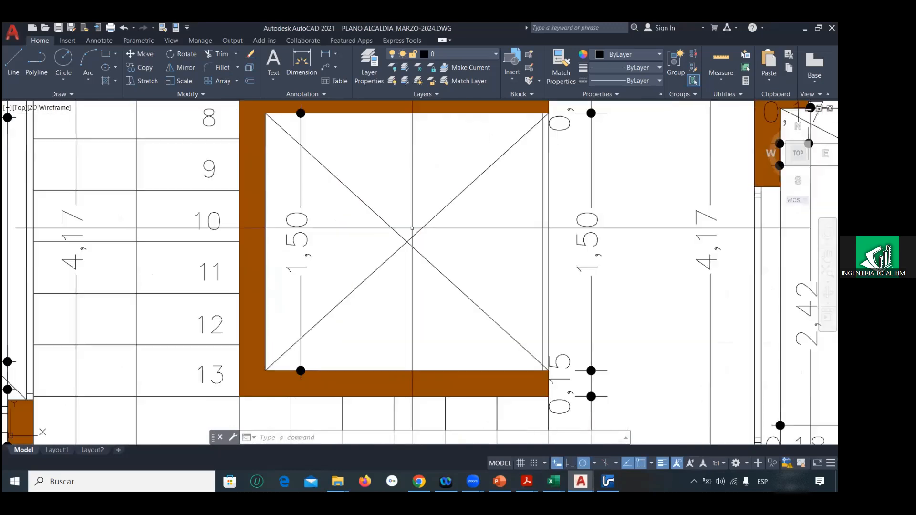
{"action": "left_click", "coordinate": [412, 228]}
{"action": "left_click", "coordinate": [408, 240]}
{"action": "scroll", "coordinate": [407, 238], "scroll_direction": "down", "scroll_amount": 8}
{"action": "scroll", "coordinate": [406, 234], "scroll_direction": "down", "scroll_amount": 8}
{"action": "type", "text": "CP"}
{"action": "key", "text": "Return"}
{"action": "scroll", "coordinate": [375, 315], "scroll_direction": "up", "scroll_amount": 2}
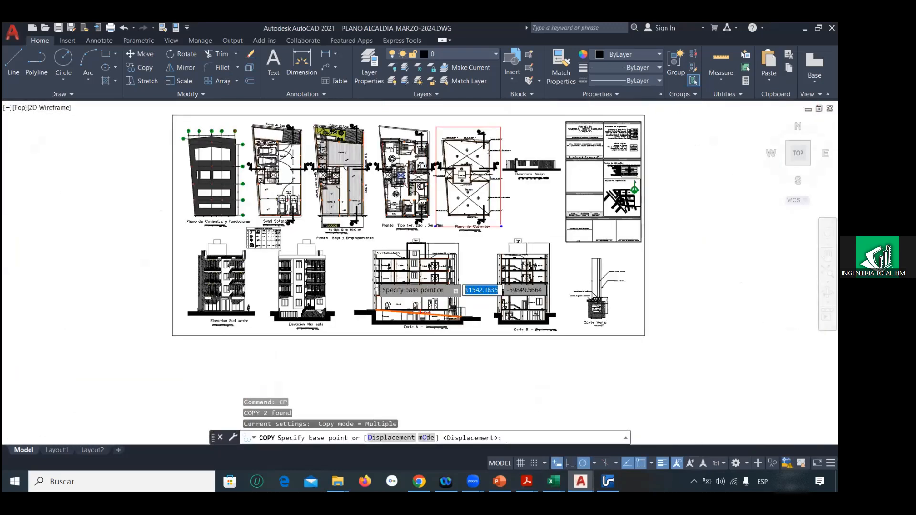
{"action": "scroll", "coordinate": [369, 290], "scroll_direction": "up", "scroll_amount": 12}
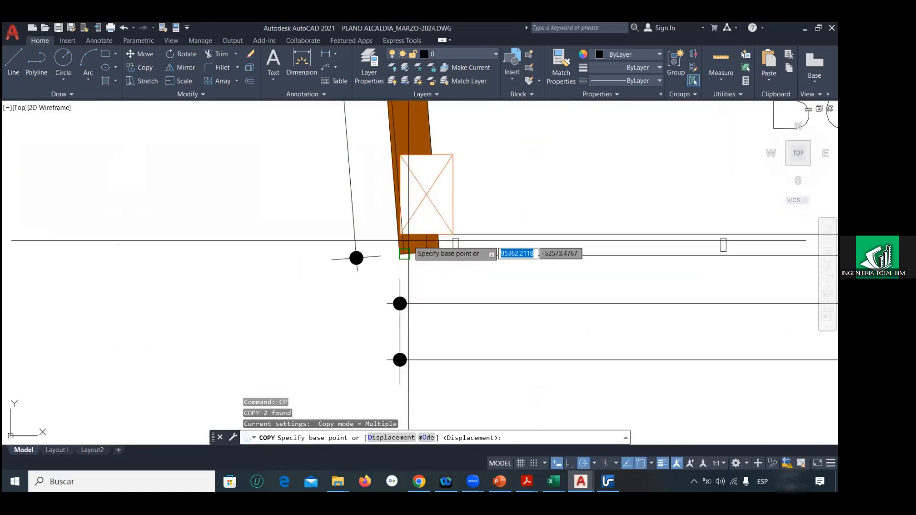
{"action": "left_click", "coordinate": [404, 254]}
{"action": "scroll", "coordinate": [391, 208], "scroll_direction": "down", "scroll_amount": 10}
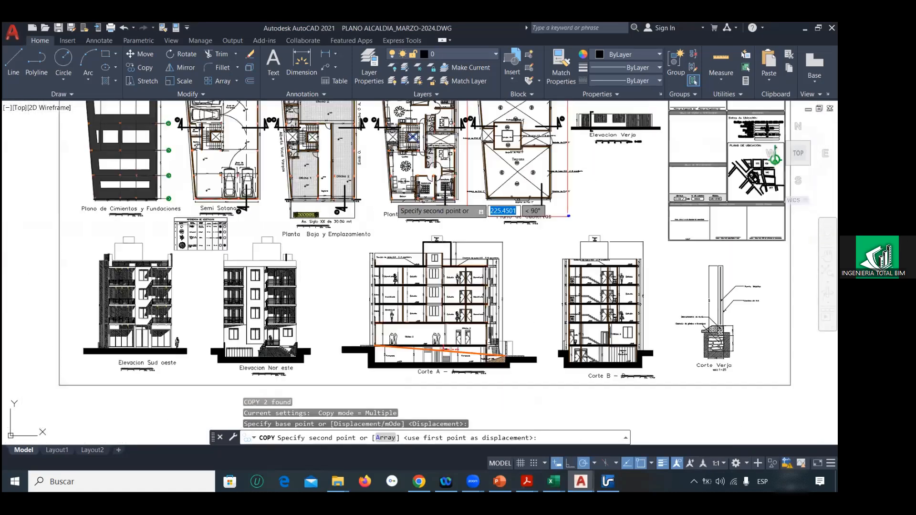
{"action": "scroll", "coordinate": [391, 199], "scroll_direction": "down", "scroll_amount": 2}
{"action": "scroll", "coordinate": [496, 190], "scroll_direction": "up", "scroll_amount": 12}
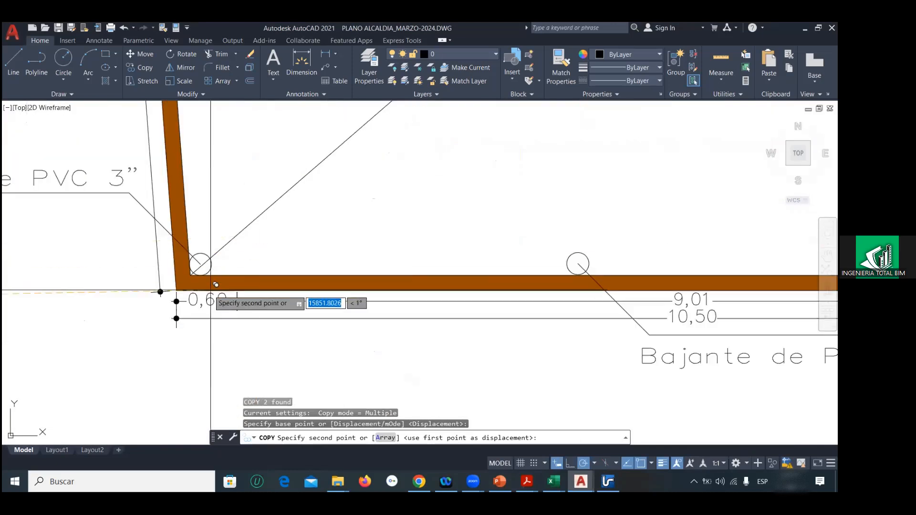
{"action": "left_click", "coordinate": [200, 286]}
{"action": "scroll", "coordinate": [200, 290], "scroll_direction": "down", "scroll_amount": 5}
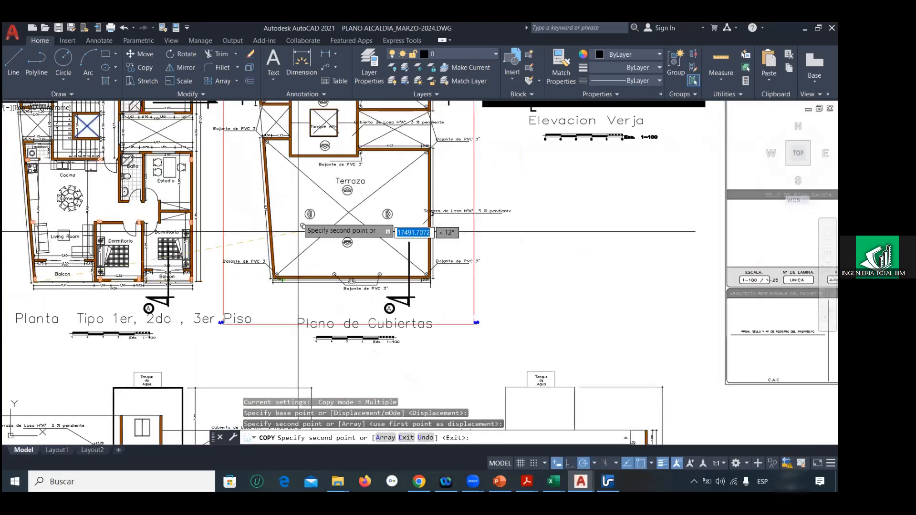
{"action": "scroll", "coordinate": [334, 295], "scroll_direction": "up", "scroll_amount": 2}
{"action": "key", "text": "Escape"}
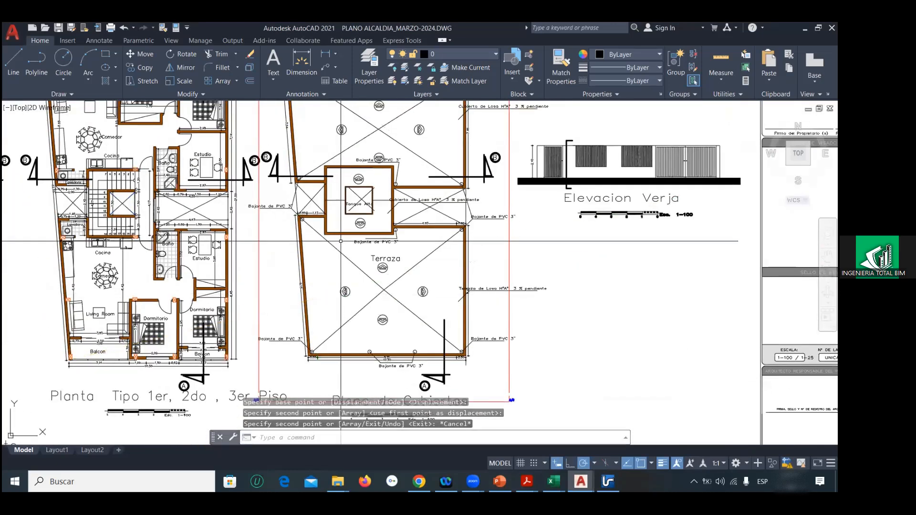
{"action": "scroll", "coordinate": [413, 228], "scroll_direction": "down", "scroll_amount": 2}
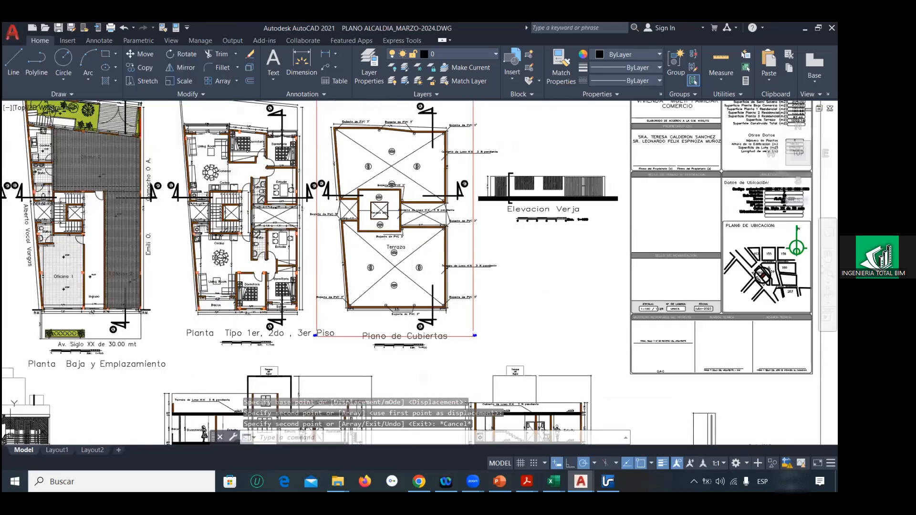
Step: Save the drawing and copy the whole Semi Sotano floor plan to the clipboard
{"action": "key", "text": "ctrl+s"}
{"action": "scroll", "coordinate": [381, 230], "scroll_direction": "down", "scroll_amount": 2}
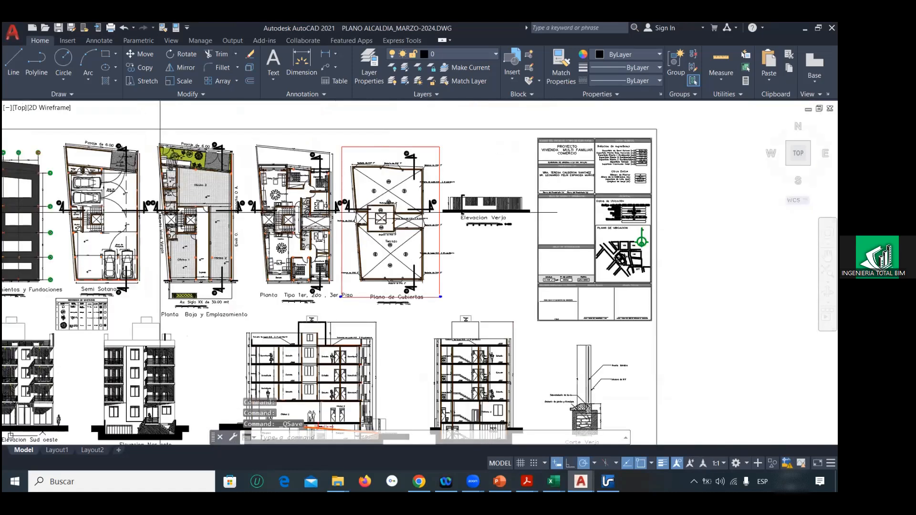
{"action": "middle_click_drag", "start_coordinate": [67, 191], "coordinate": [169, 192]}
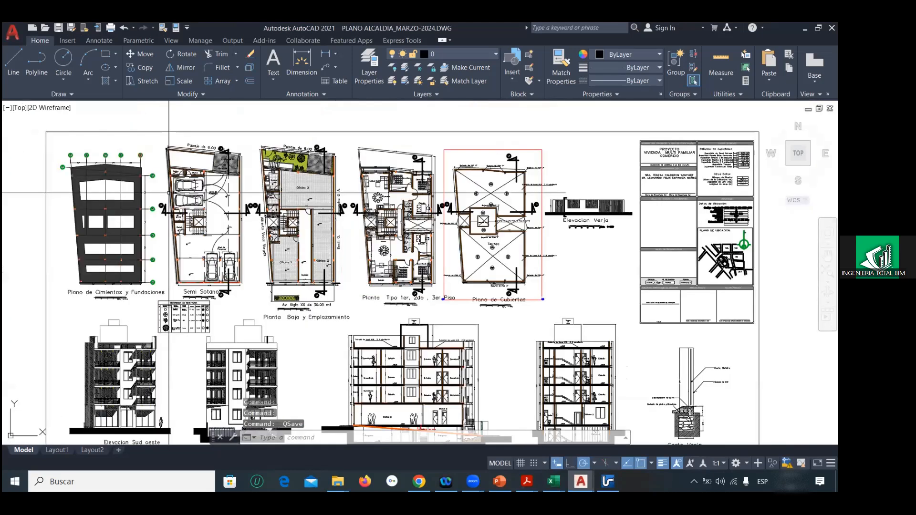
{"action": "scroll", "coordinate": [168, 193], "scroll_direction": "up", "scroll_amount": 2}
{"action": "left_click", "coordinate": [173, 139]}
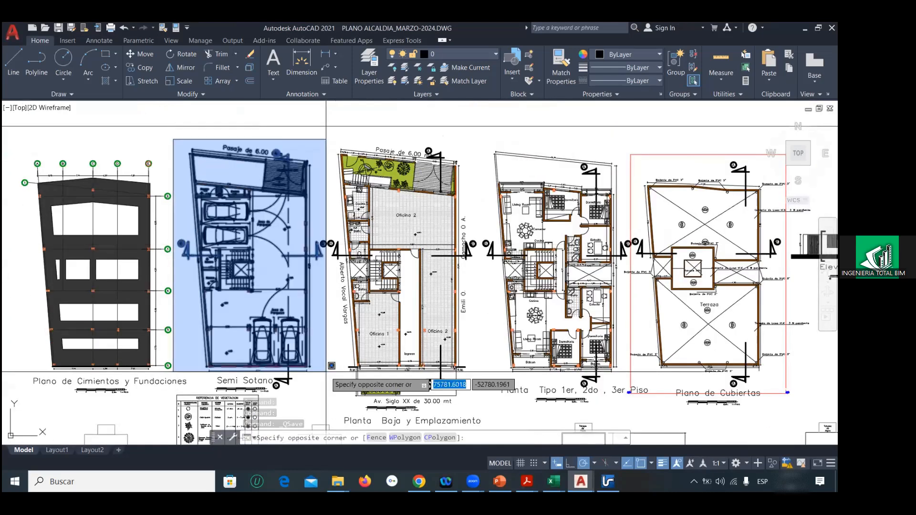
{"action": "left_click", "coordinate": [337, 393]}
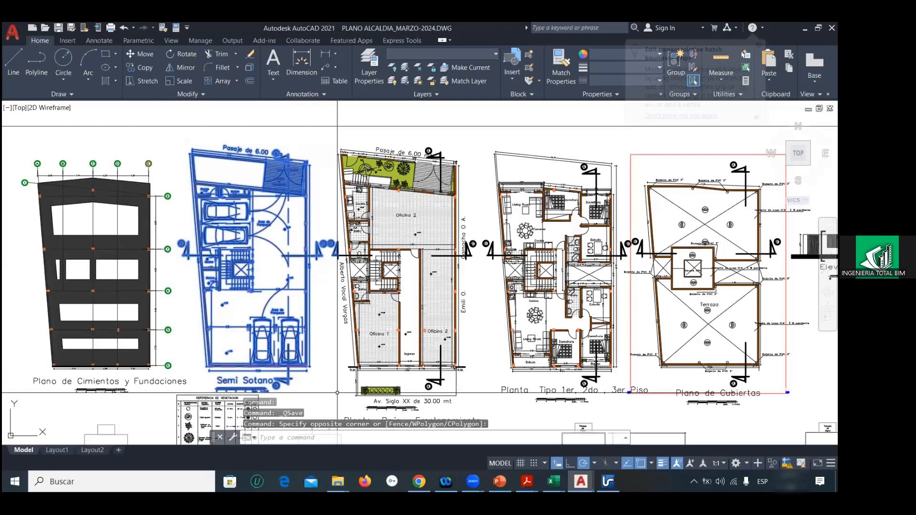
{"action": "key", "text": "ctrl+c"}
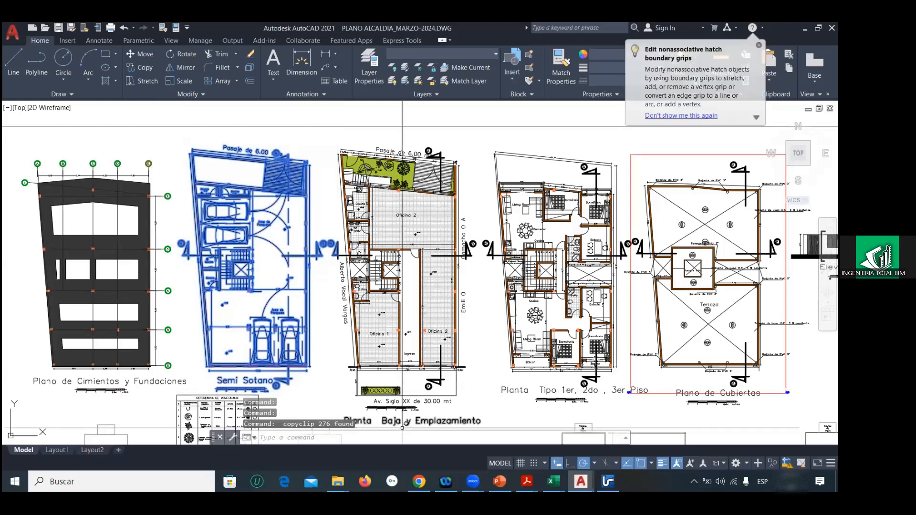
Step: Switch to Drawing1.dwg and try to paste the Semi Sotano plan beside the diagonal line
{"action": "mouse_move", "coordinate": [581, 482]}
{"action": "left_click", "coordinate": [522, 430]}
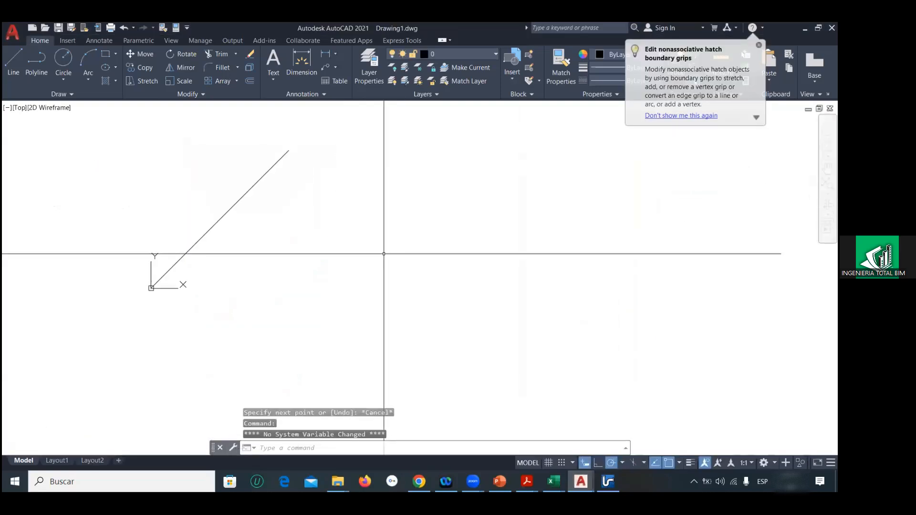
{"action": "key", "text": "ctrl+v"}
{"action": "left_click", "coordinate": [310, 261]}
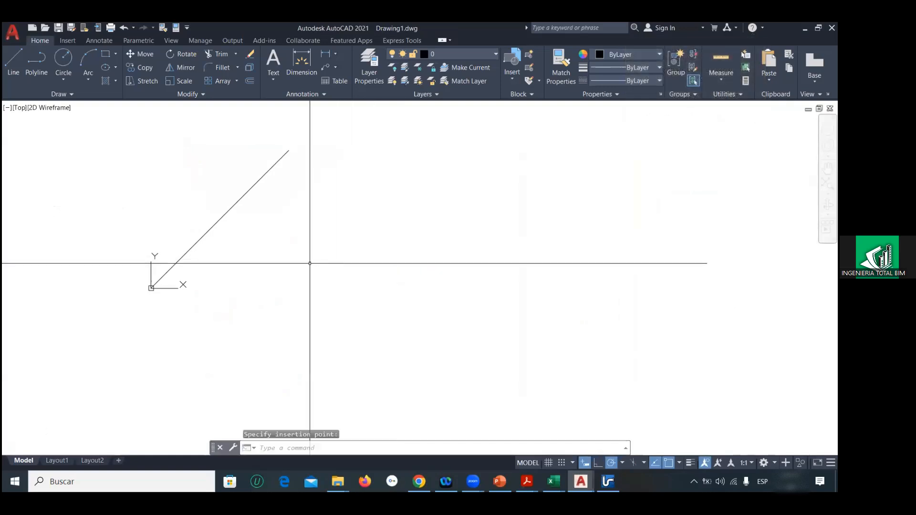
{"action": "right_click", "coordinate": [341, 251]}
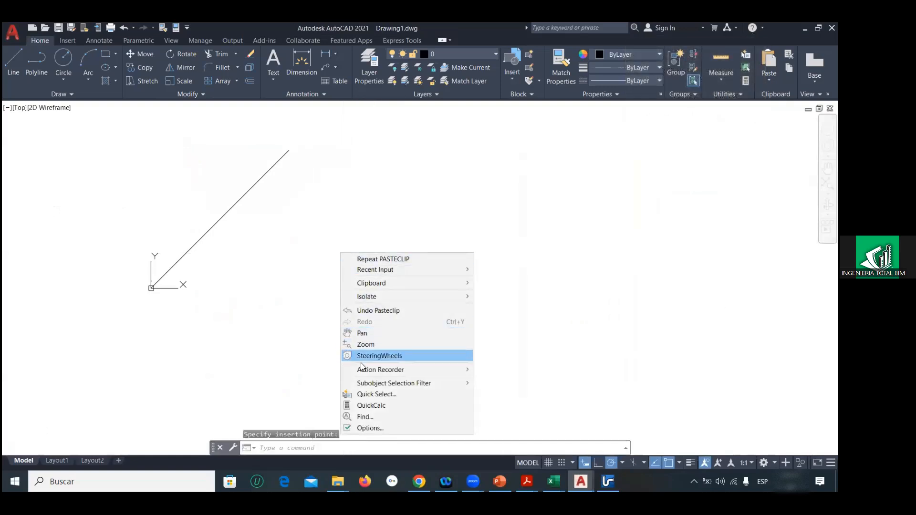
{"action": "left_click", "coordinate": [296, 285]}
{"action": "left_click", "coordinate": [299, 281]}
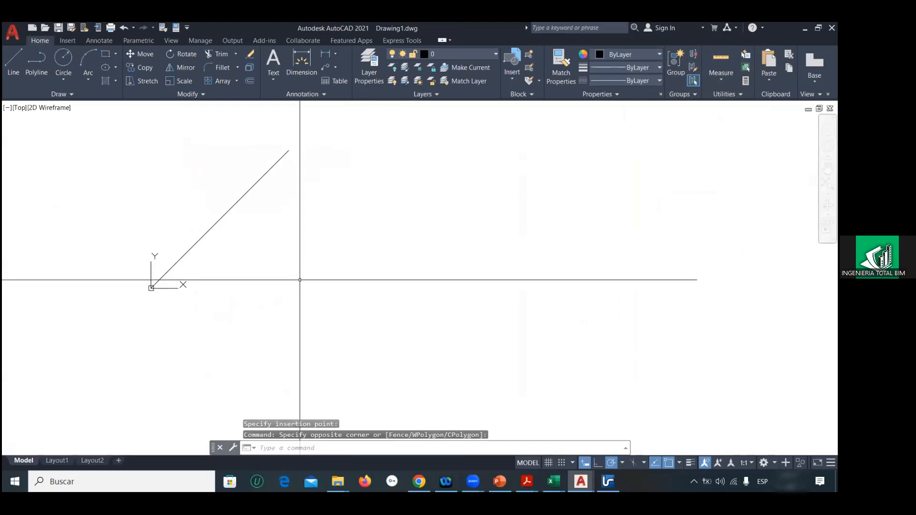
{"action": "key", "text": "ctrl+v"}
{"action": "left_click", "coordinate": [303, 269]}
{"action": "left_click", "coordinate": [347, 263]}
{"action": "left_click", "coordinate": [440, 372]}
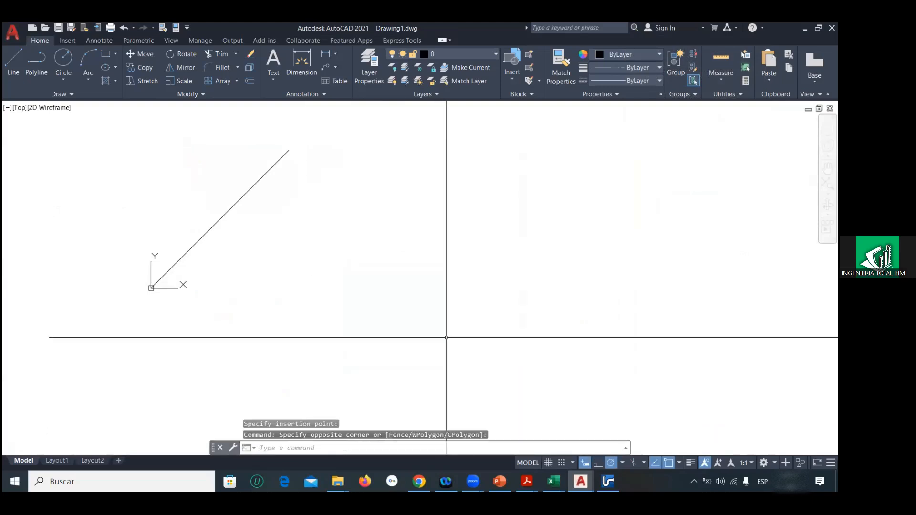
Step: Return to PLANO ALCALDIA_MARZO-2024.DWG and copy the Semi Sotano plan with its title to the clipboard again
{"action": "left_click", "coordinate": [581, 481]}
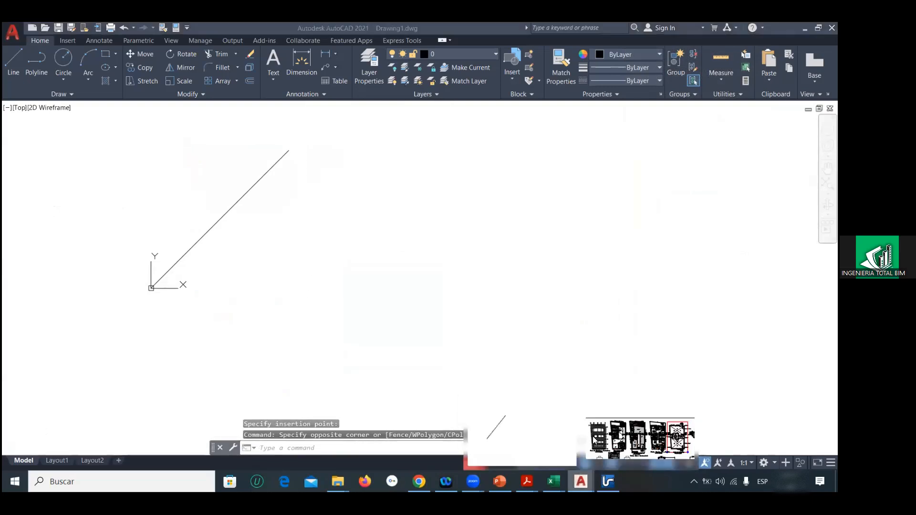
{"action": "left_click", "coordinate": [639, 438]}
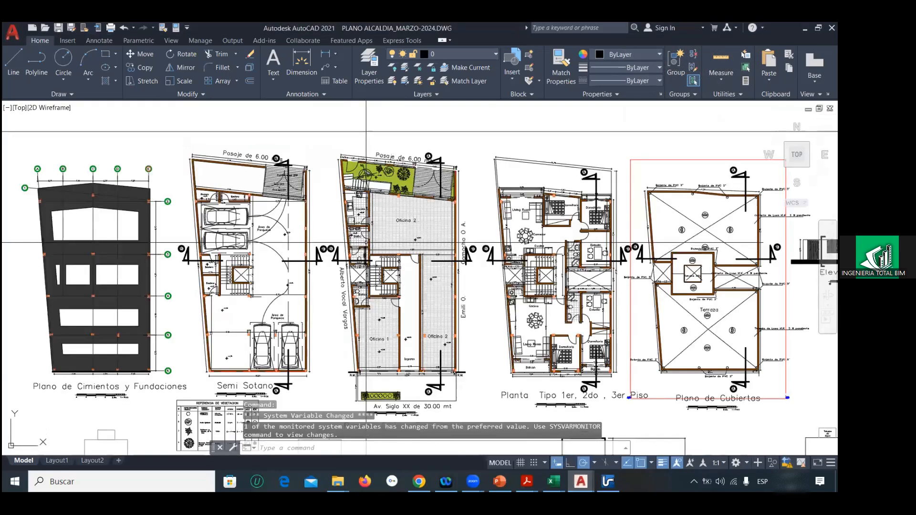
{"action": "scroll", "coordinate": [366, 243], "scroll_direction": "down", "scroll_amount": 2}
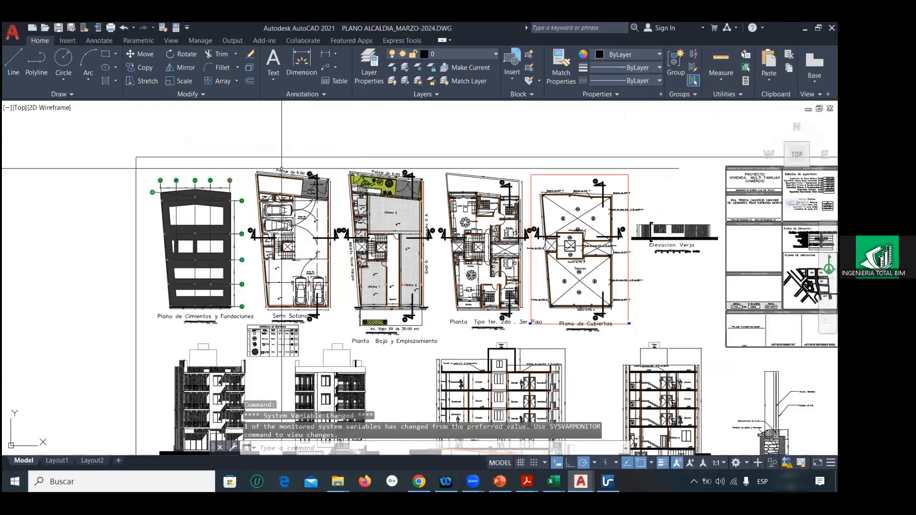
{"action": "left_click", "coordinate": [245, 164]}
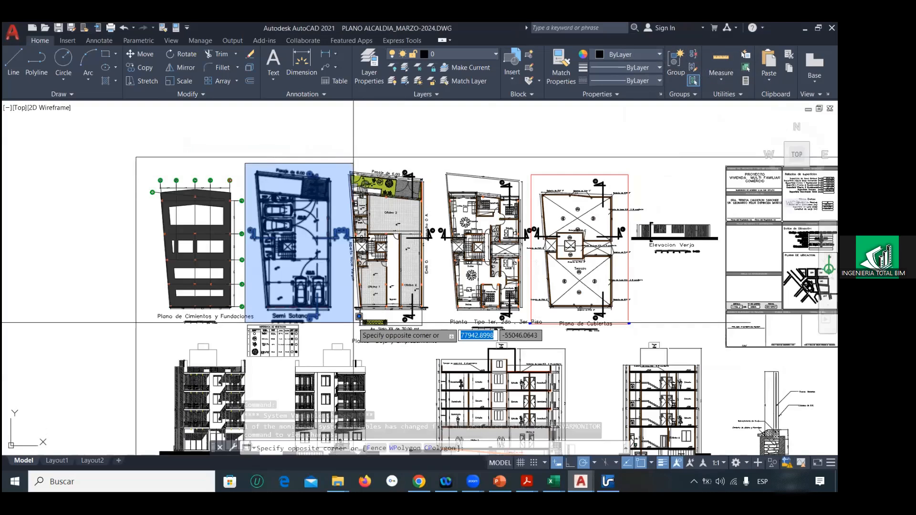
{"action": "left_click", "coordinate": [354, 323]}
{"action": "key", "text": "ctrl+c"}
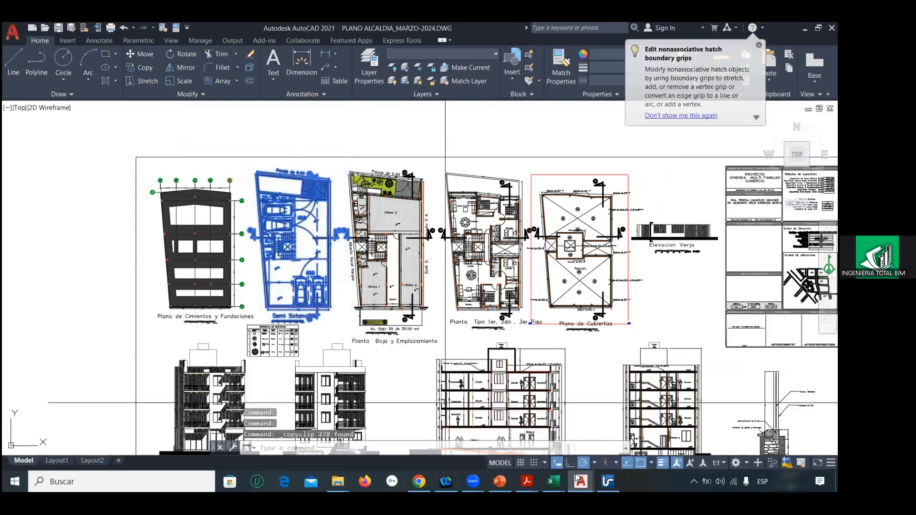
Step: Paste the recopied Semi Sotano plan into Drawing1.dwg near the line drawn from the origin
{"action": "mouse_move", "coordinate": [577, 477]}
{"action": "left_click", "coordinate": [529, 435]}
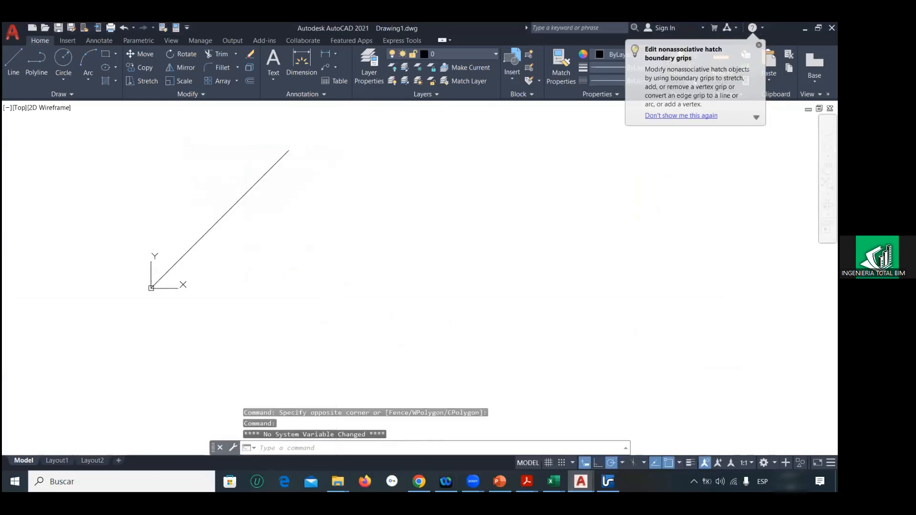
{"action": "key", "text": "ctrl+v"}
{"action": "left_click", "coordinate": [311, 278]}
{"action": "left_click", "coordinate": [310, 277]}
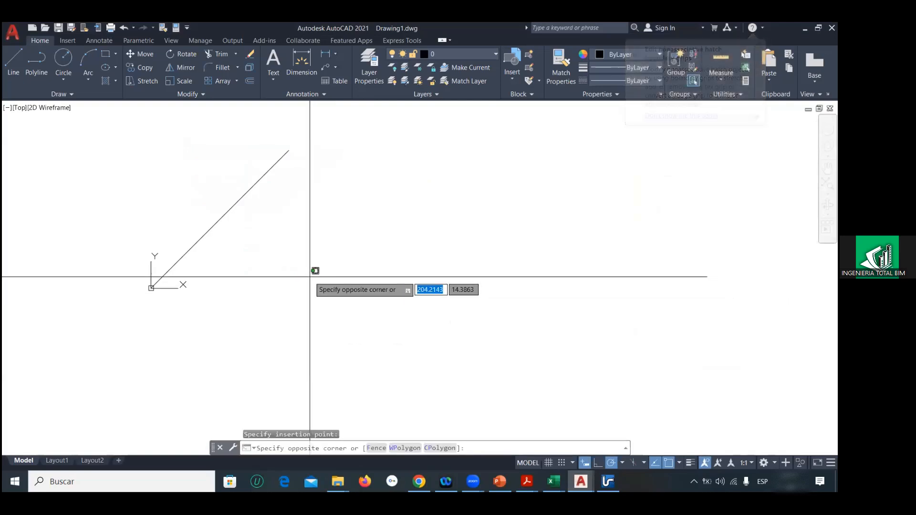
{"action": "double_click", "coordinate": [310, 277]}
{"action": "left_click", "coordinate": [306, 274]}
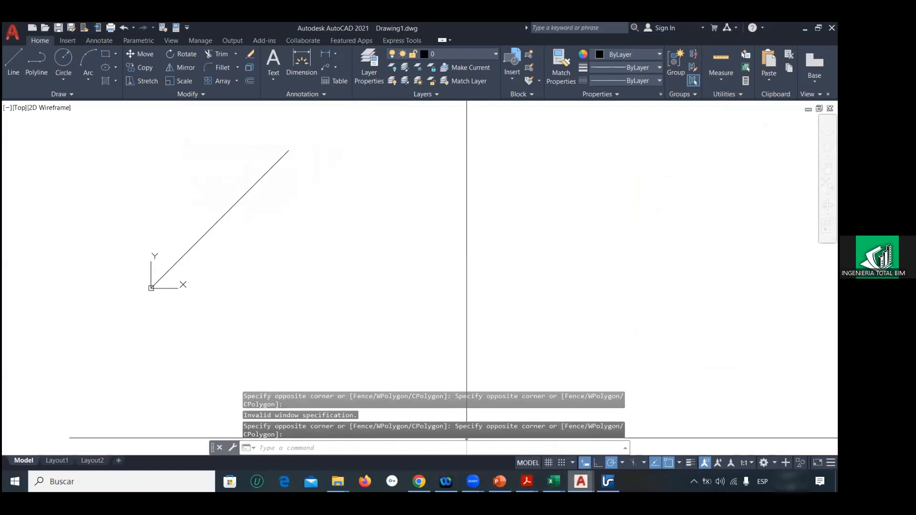
Step: Switch to PLANO ALCALDIA_MARZO-2024.DWG and save a copy named ss in the eje3 folder
{"action": "left_click", "coordinate": [581, 482]}
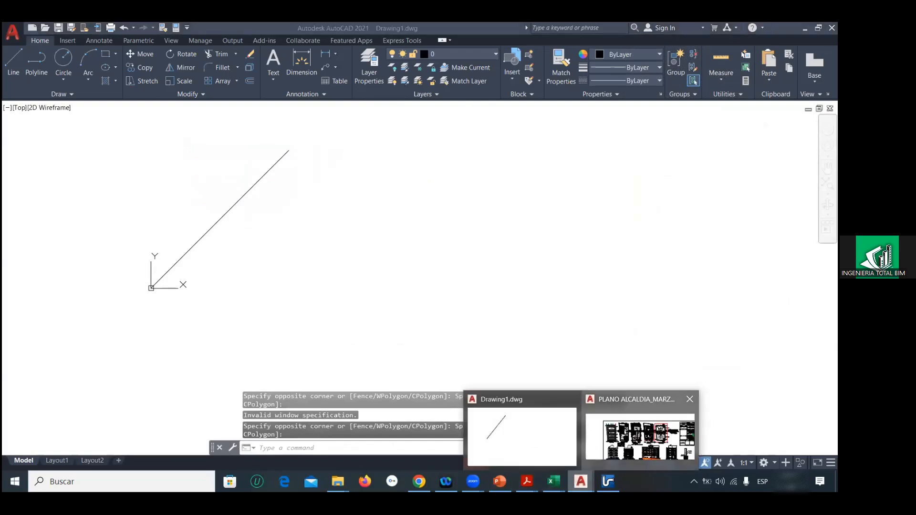
{"action": "left_click", "coordinate": [10, 36]}
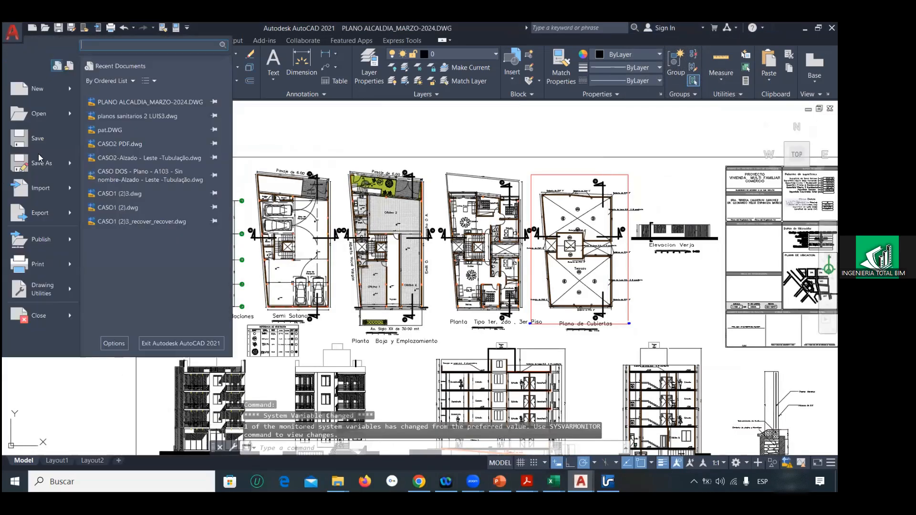
{"action": "left_click", "coordinate": [38, 164]}
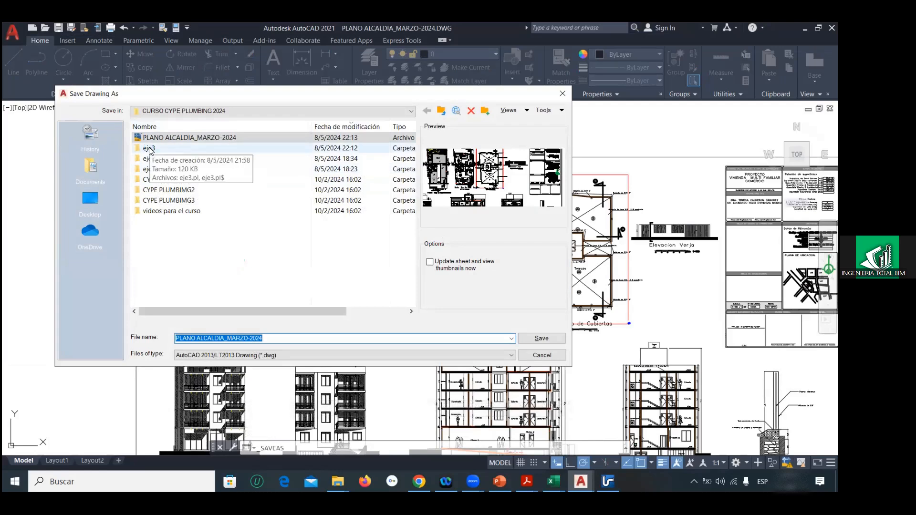
{"action": "left_click", "coordinate": [265, 338]}
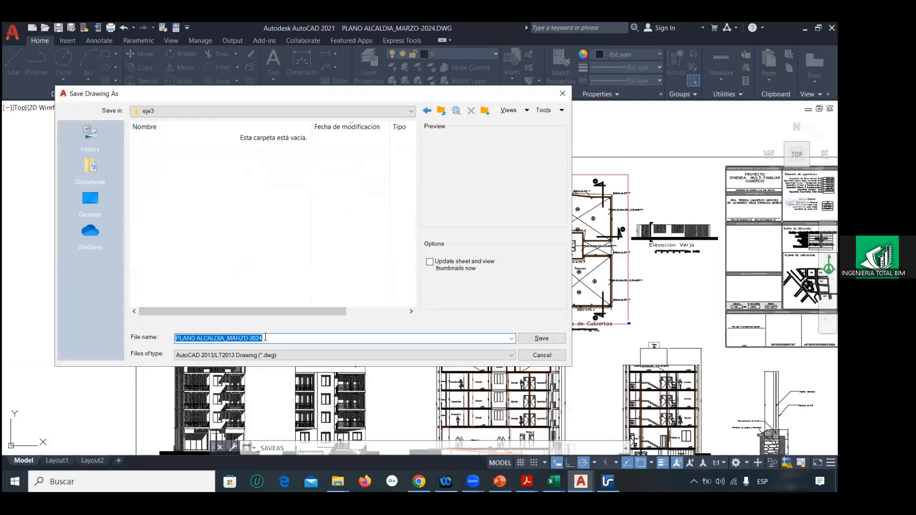
{"action": "type", "text": "s"}
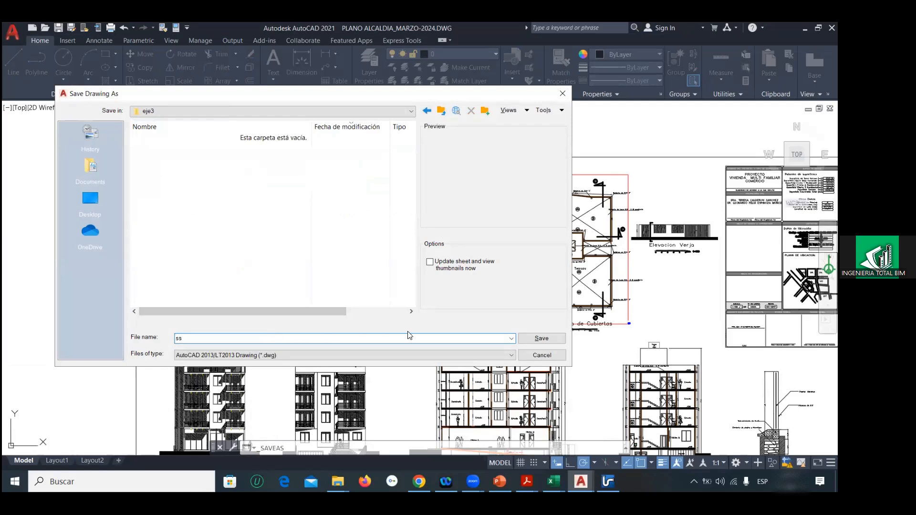
{"action": "type", "text": "s"}
{"action": "left_click", "coordinate": [531, 338]}
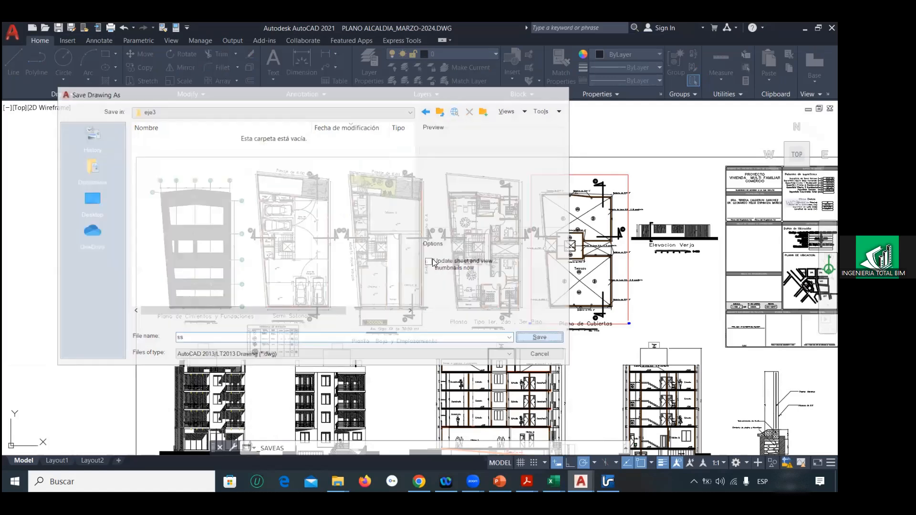
Step: Draw a reference line from the origin 0,0,0 to a free point west of it
{"action": "scroll", "coordinate": [434, 257], "scroll_direction": "down", "scroll_amount": 12}
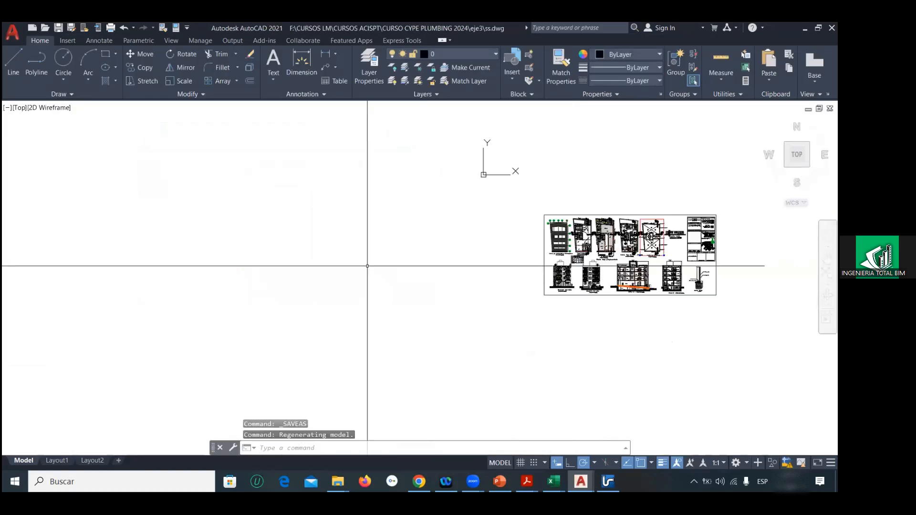
{"action": "type", "text": "l"}
{"action": "key", "text": "Return"}
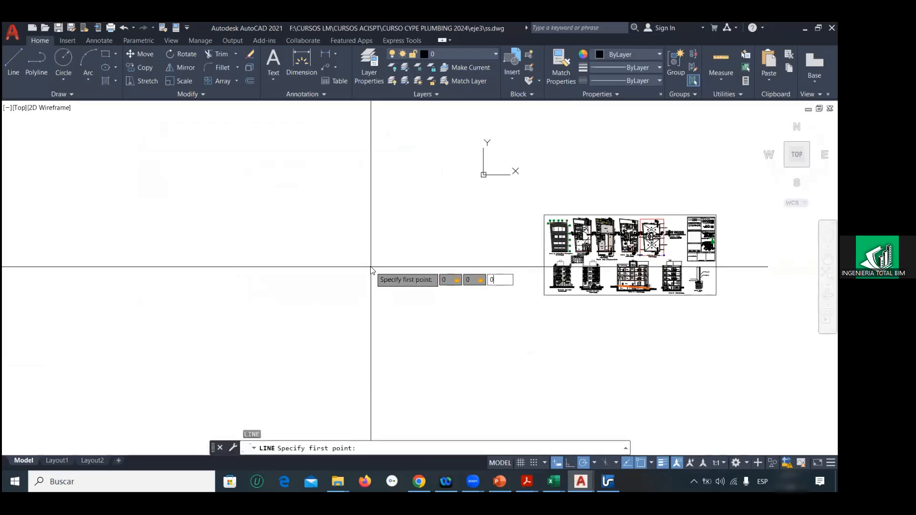
{"action": "type", "text": "0,0,0"}
{"action": "key", "text": "Return"}
{"action": "middle_click_drag", "start_coordinate": [478, 191], "coordinate": [441, 243]}
{"action": "left_click", "coordinate": [376, 215]}
{"action": "key", "text": "Escape"}
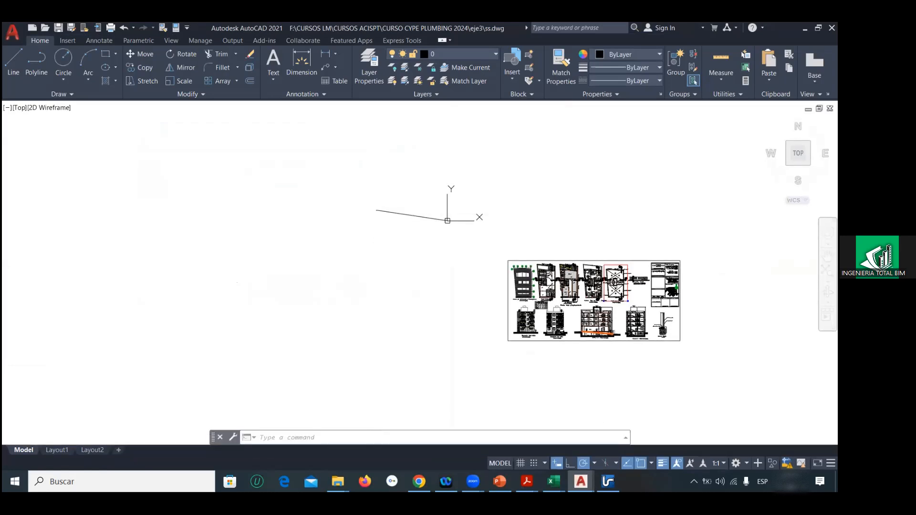
Step: Erase the typical floor and roof plans, title block, all elevations and sections, and the sheet's upper frame line
{"action": "middle_click_drag", "start_coordinate": [577, 245], "coordinate": [471, 206]}
{"action": "left_click", "coordinate": [472, 205]}
{"action": "left_click", "coordinate": [599, 307]}
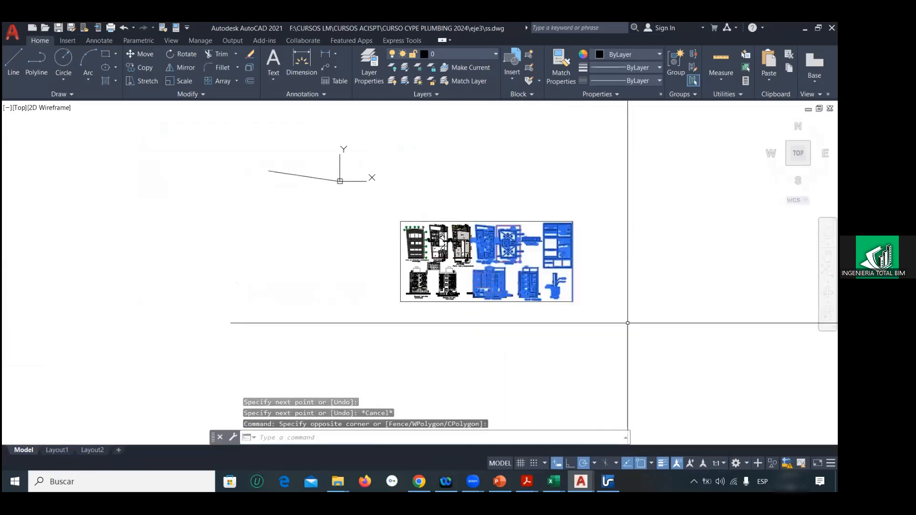
{"action": "key", "text": "Delete"}
{"action": "left_click", "coordinate": [396, 265]}
{"action": "left_click", "coordinate": [603, 333]}
{"action": "key", "text": "Delete"}
{"action": "left_click", "coordinate": [527, 244]}
{"action": "left_click", "coordinate": [506, 199]}
{"action": "key", "text": "Delete"}
Step: Erase the foundation plan with the adjacent frame line and the Planta Baja y Emplazamiento plan
{"action": "scroll", "coordinate": [452, 239], "scroll_direction": "up", "scroll_amount": 2}
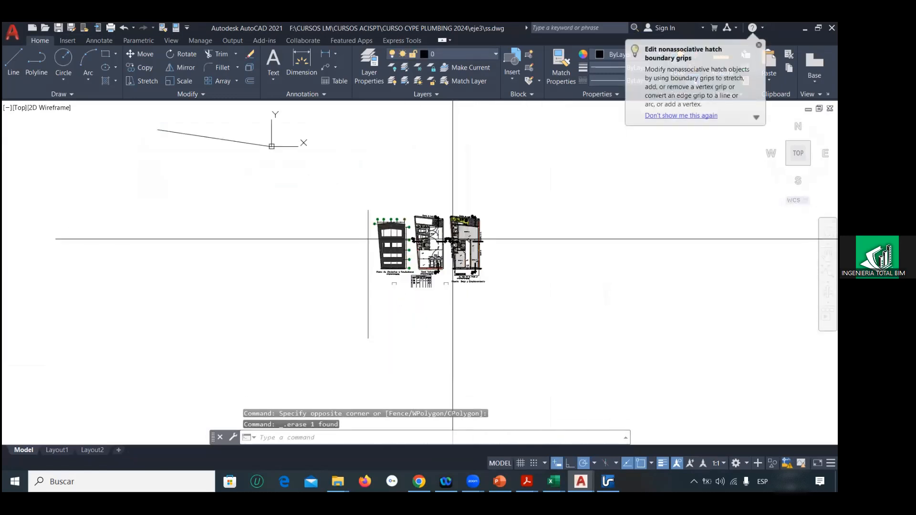
{"action": "left_click", "coordinate": [349, 198]}
{"action": "left_click", "coordinate": [411, 345]}
{"action": "key", "text": "Delete"}
{"action": "scroll", "coordinate": [444, 267], "scroll_direction": "up", "scroll_amount": 4}
{"action": "middle_click_drag", "start_coordinate": [455, 256], "coordinate": [420, 276]}
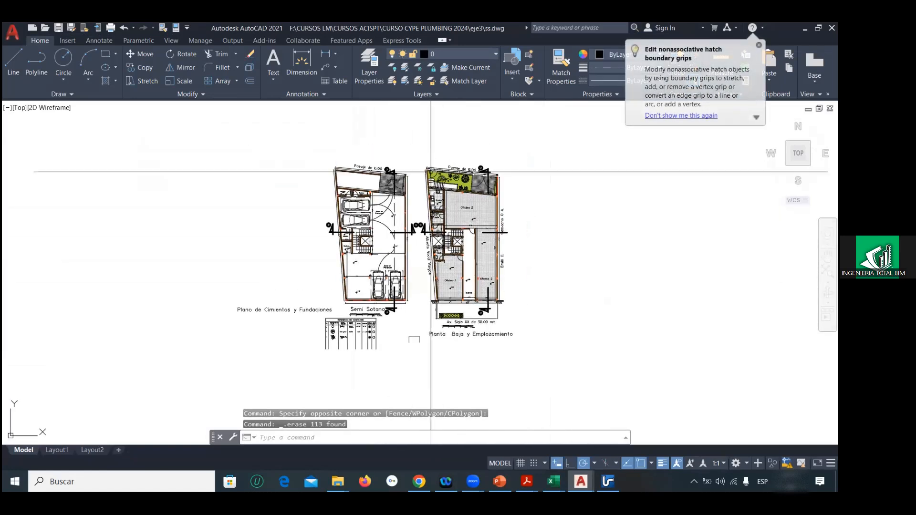
{"action": "left_click", "coordinate": [417, 149]}
{"action": "left_click", "coordinate": [535, 363]}
{"action": "key", "text": "Delete"}
Step: Erase the leftover table, small linework and foundation plan title around the Semi Sotano plan
{"action": "middle_click_drag", "start_coordinate": [312, 323], "coordinate": [336, 266]}
{"action": "scroll", "coordinate": [337, 265], "scroll_direction": "up", "scroll_amount": 3}
{"action": "left_click", "coordinate": [338, 254]}
{"action": "left_click", "coordinate": [453, 310]}
{"action": "key", "text": "Delete"}
{"action": "scroll", "coordinate": [394, 249], "scroll_direction": "up", "scroll_amount": 3}
{"action": "left_click", "coordinate": [389, 233]}
{"action": "left_click", "coordinate": [624, 311]}
{"action": "key", "text": "Delete"}
{"action": "scroll", "coordinate": [469, 298], "scroll_direction": "down", "scroll_amount": 3}
{"action": "left_click", "coordinate": [408, 287]}
{"action": "left_click", "coordinate": [296, 262]}
{"action": "key", "text": "Delete"}
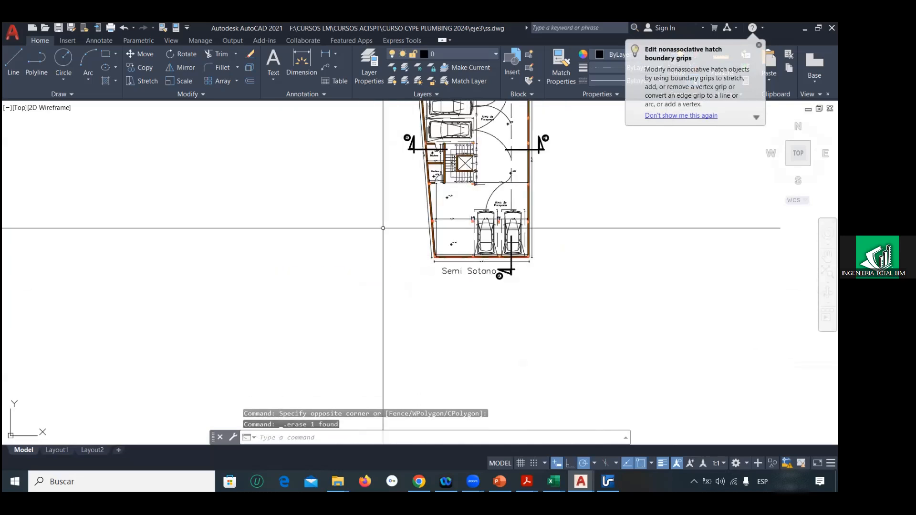
Step: Move the whole Semi Sotano plan from a corner of its elevator shaft to the reference line's end at the origin
{"action": "scroll", "coordinate": [382, 225], "scroll_direction": "down", "scroll_amount": 3}
{"action": "left_click", "coordinate": [385, 163]}
{"action": "left_click", "coordinate": [515, 317]}
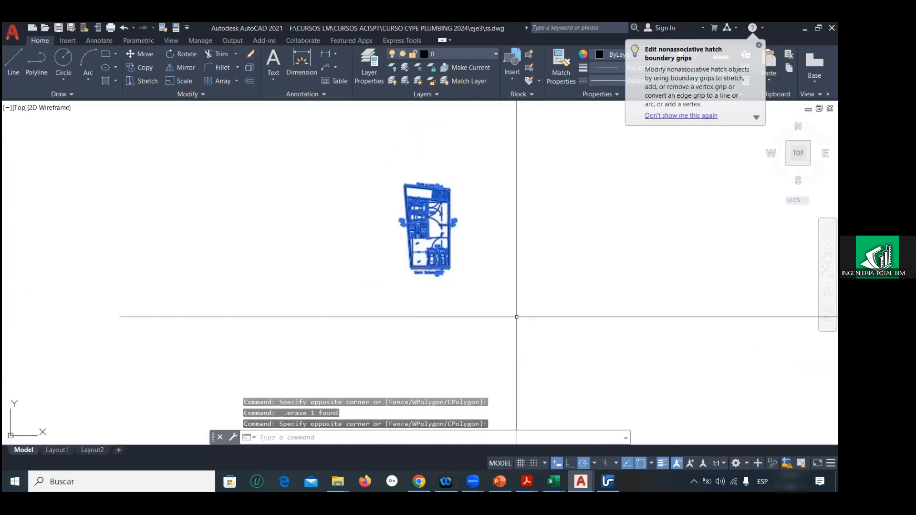
{"action": "type", "text": "m"}
{"action": "key", "text": "Return"}
{"action": "scroll", "coordinate": [429, 248], "scroll_direction": "up", "scroll_amount": 5}
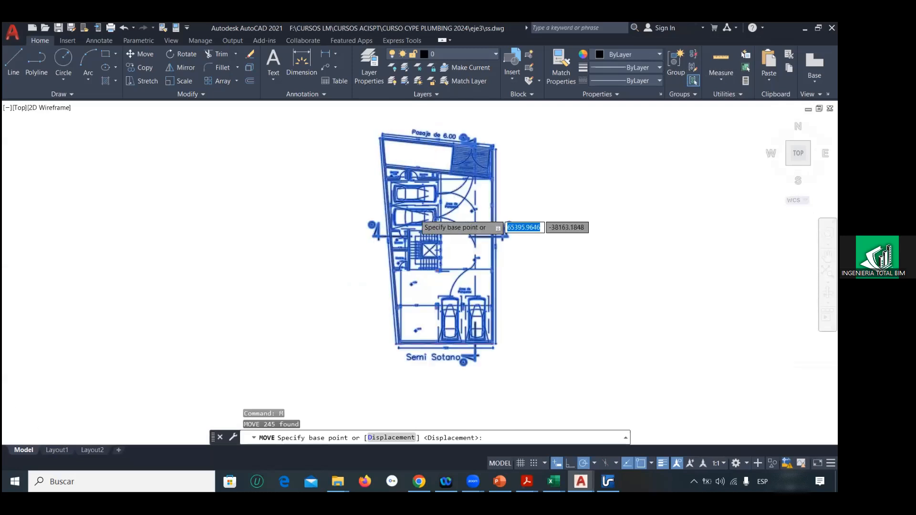
{"action": "left_click", "coordinate": [436, 271]}
{"action": "scroll", "coordinate": [397, 246], "scroll_direction": "down", "scroll_amount": 10}
{"action": "middle_click_drag", "start_coordinate": [220, 209], "coordinate": [297, 215]}
{"action": "scroll", "coordinate": [432, 225], "scroll_direction": "up", "scroll_amount": 8}
{"action": "scroll", "coordinate": [415, 210], "scroll_direction": "up", "scroll_amount": 8}
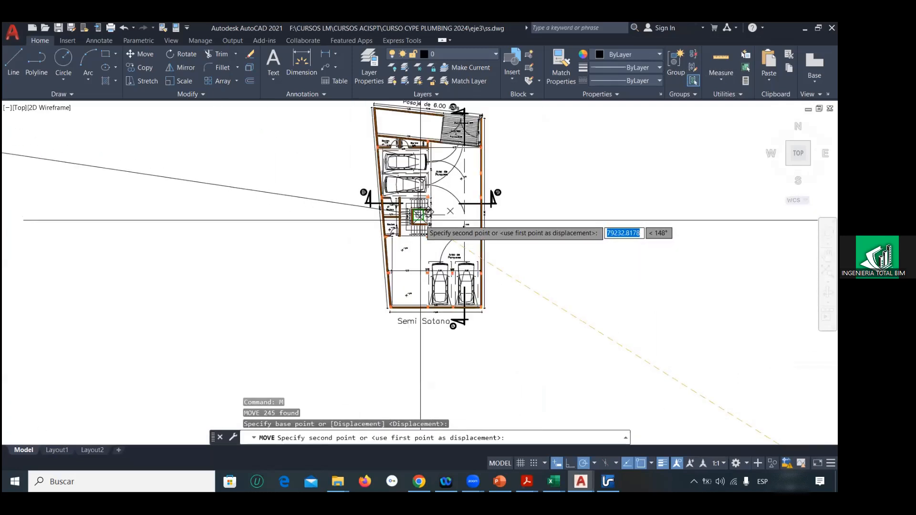
{"action": "left_click", "coordinate": [413, 207]}
Step: Erase the reference line and save ss.dwg
{"action": "scroll", "coordinate": [422, 223], "scroll_direction": "down", "scroll_amount": 8}
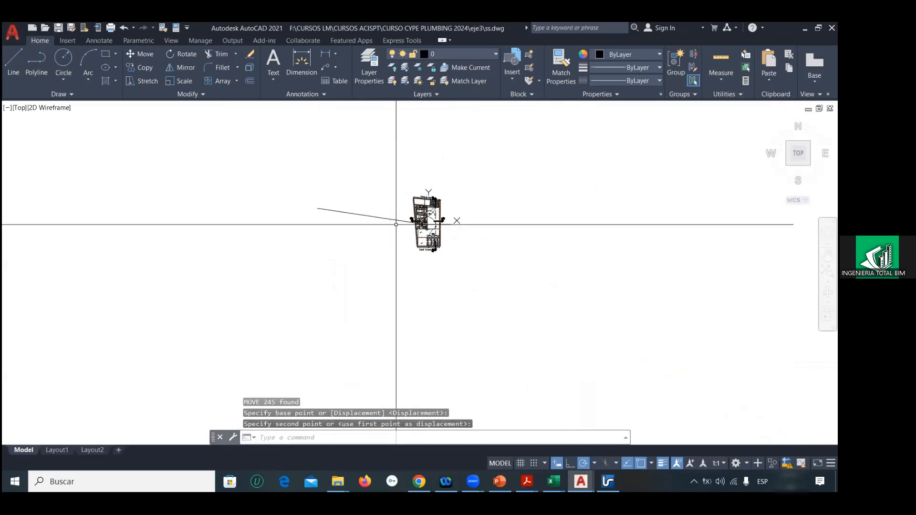
{"action": "left_click", "coordinate": [378, 217]}
{"action": "key", "text": "Delete"}
{"action": "left_click", "coordinate": [12, 32]}
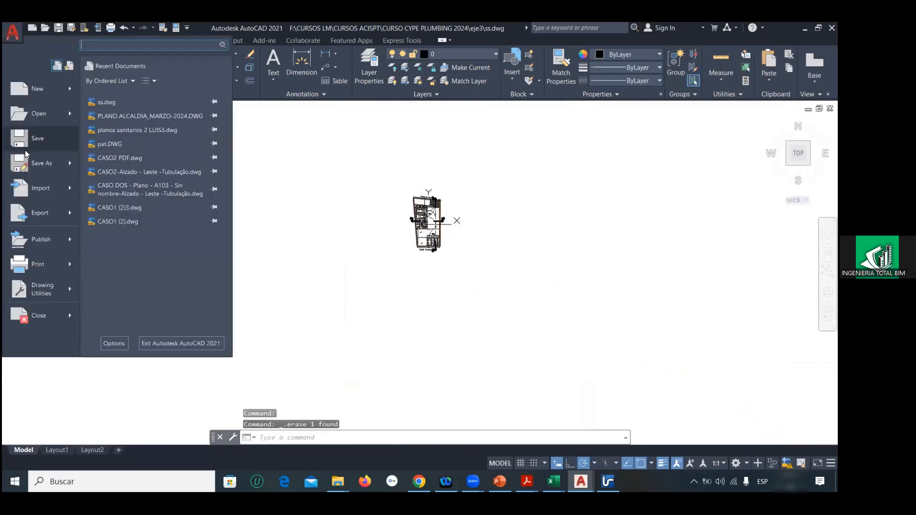
{"action": "left_click", "coordinate": [18, 142]}
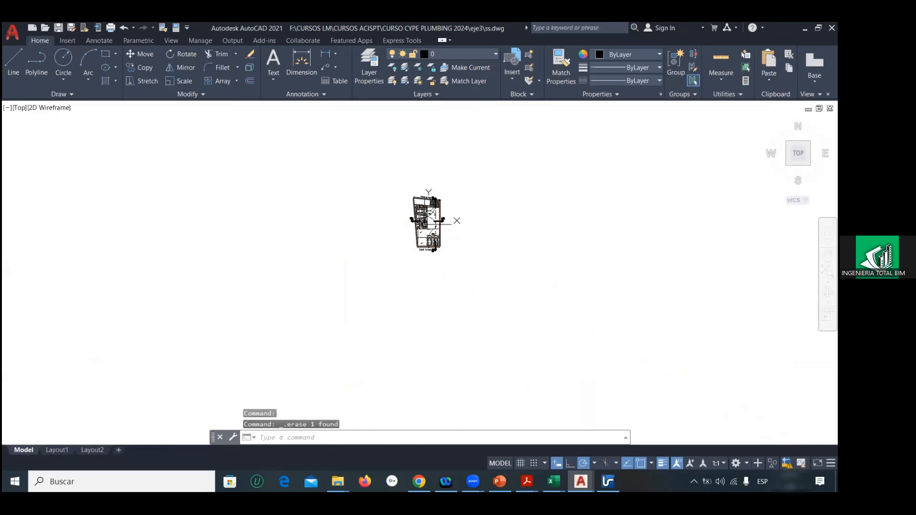
{"action": "left_click", "coordinate": [6, 38]}
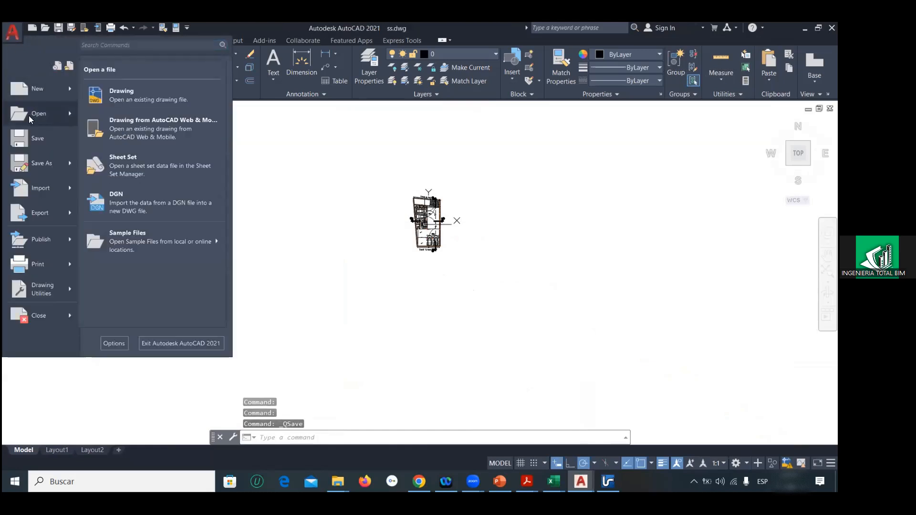
{"action": "left_click", "coordinate": [29, 116]}
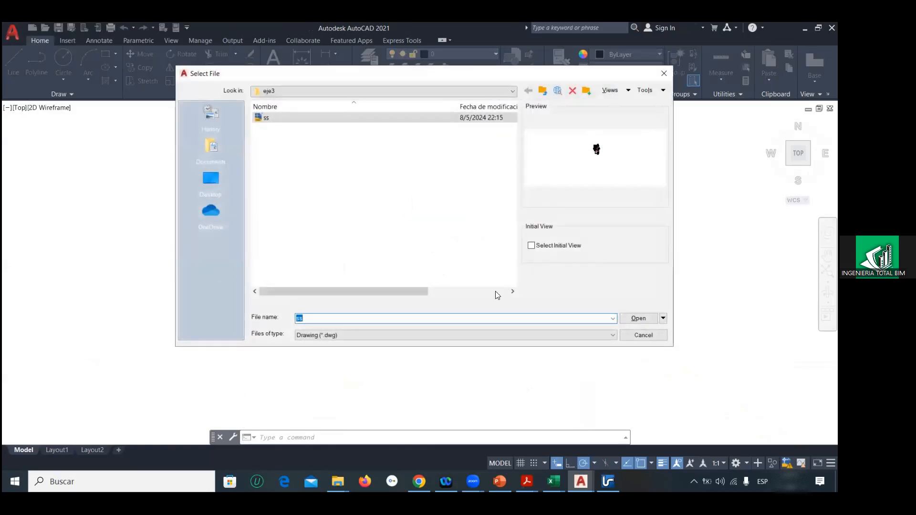
{"action": "key", "text": "Return"}
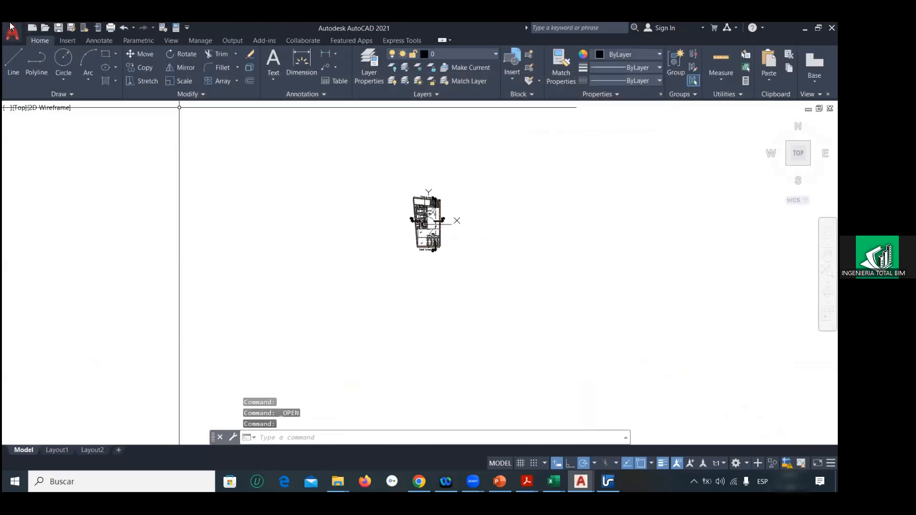
Step: Reopen PLANO ALCALDIA_MARZO-2024.DWG from the recent documents
{"action": "left_click", "coordinate": [13, 34]}
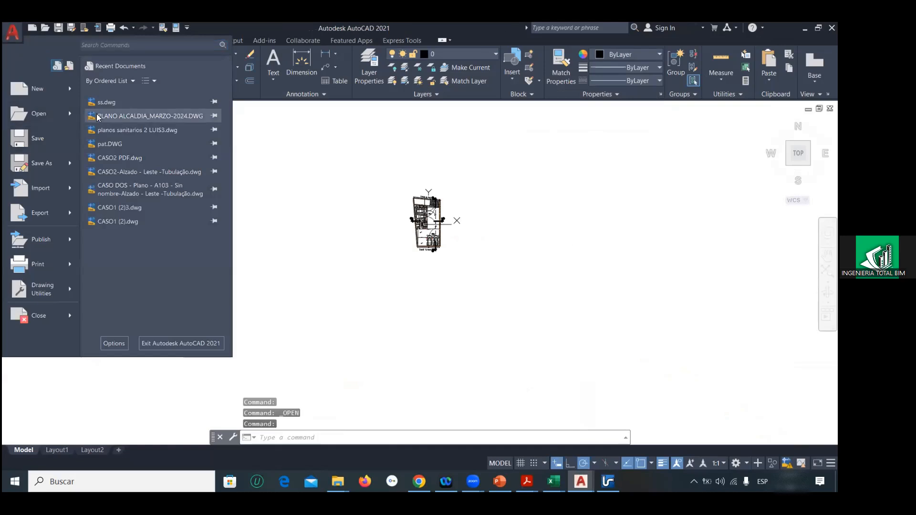
{"action": "left_click", "coordinate": [98, 118]}
{"action": "left_click", "coordinate": [340, 227]}
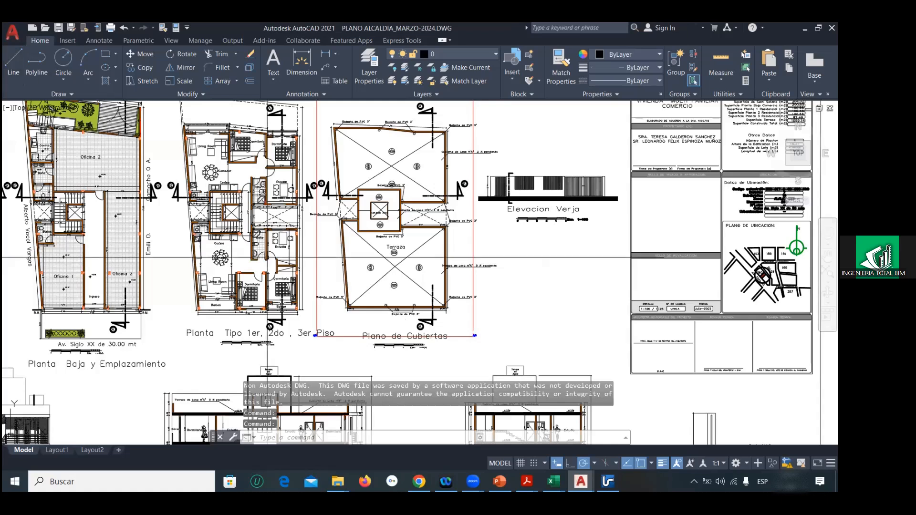
{"action": "scroll", "coordinate": [306, 277], "scroll_direction": "down", "scroll_amount": 2}
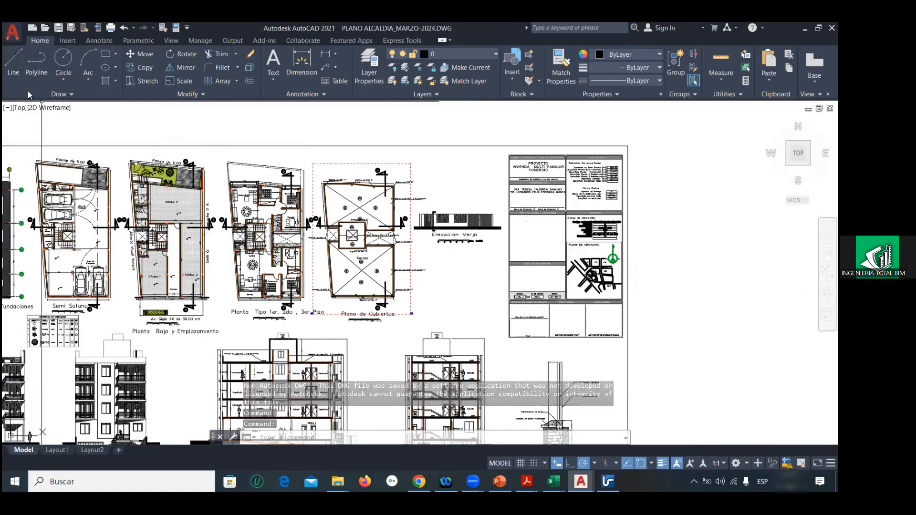
Step: Save a copy of the drawing as pb.dwg in the eje3 folder in AutoCAD 2013/LT2013 format
{"action": "left_click", "coordinate": [12, 32]}
{"action": "left_click", "coordinate": [35, 161]}
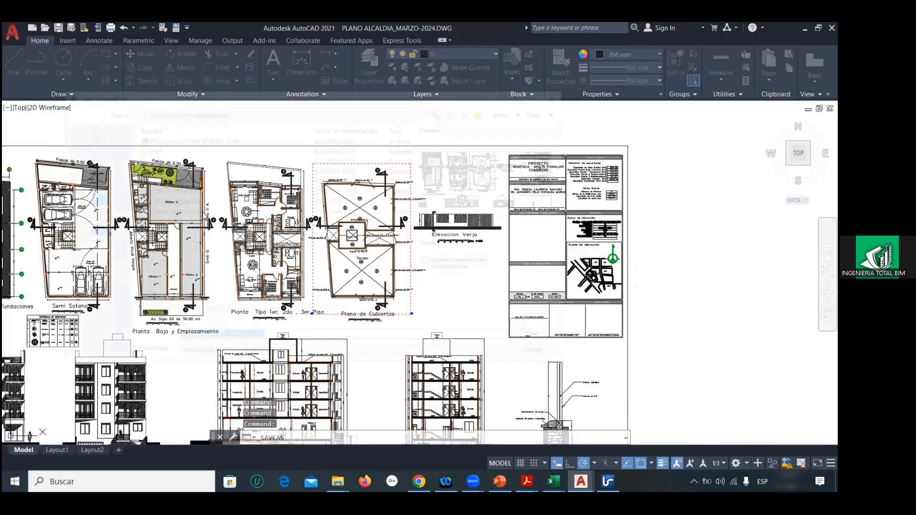
{"action": "double_click", "coordinate": [135, 149]}
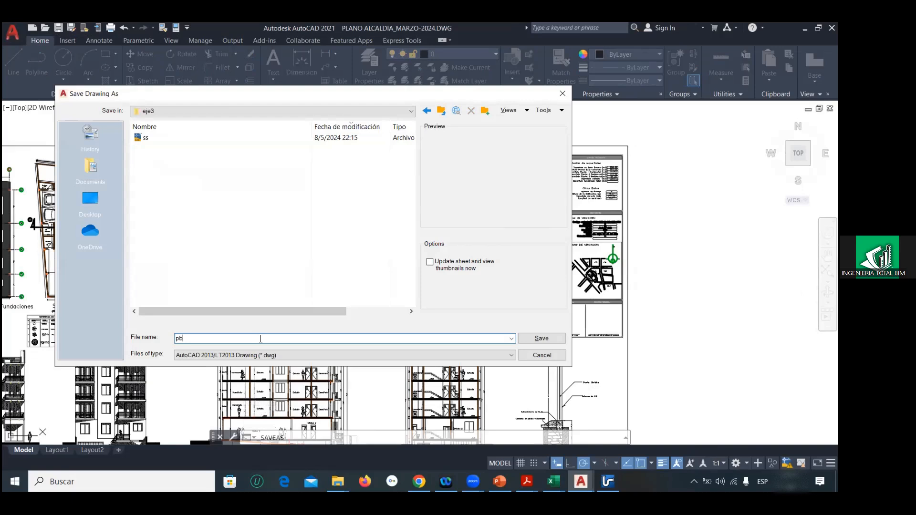
{"action": "left_click", "coordinate": [299, 356]}
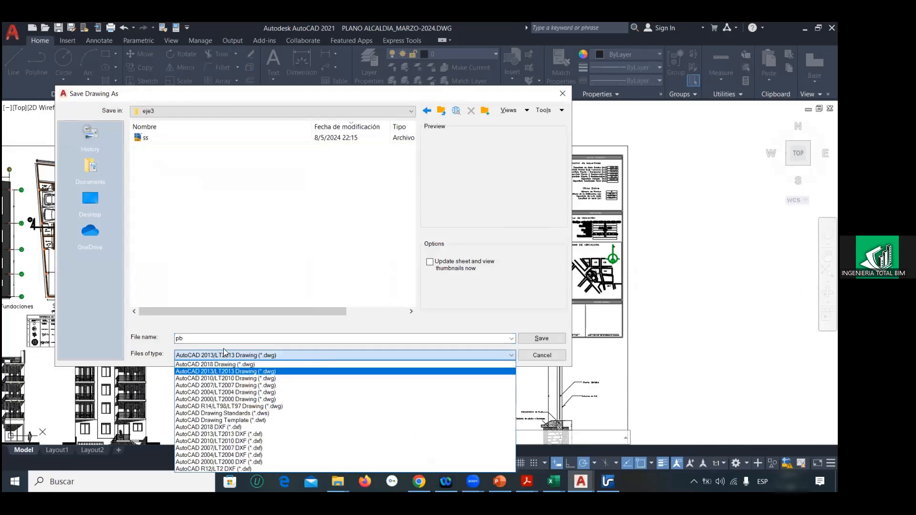
{"action": "left_click", "coordinate": [201, 372]}
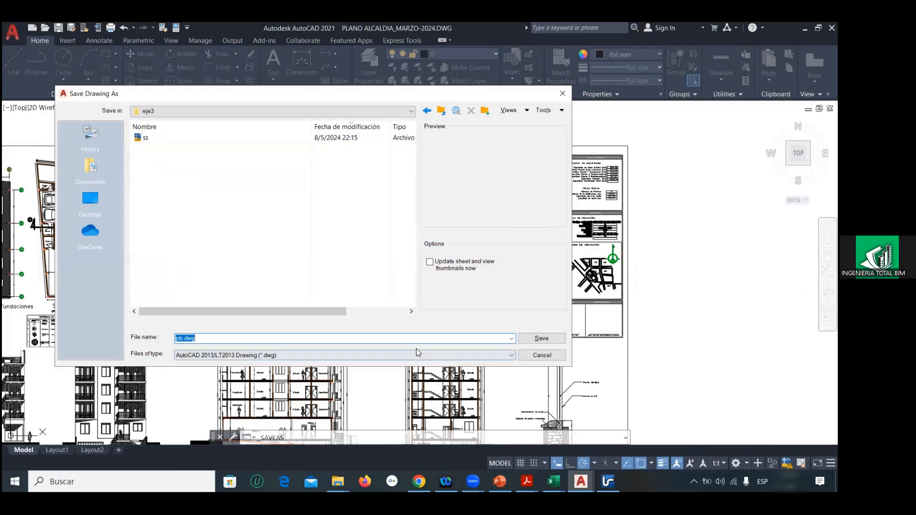
{"action": "left_click", "coordinate": [534, 339]}
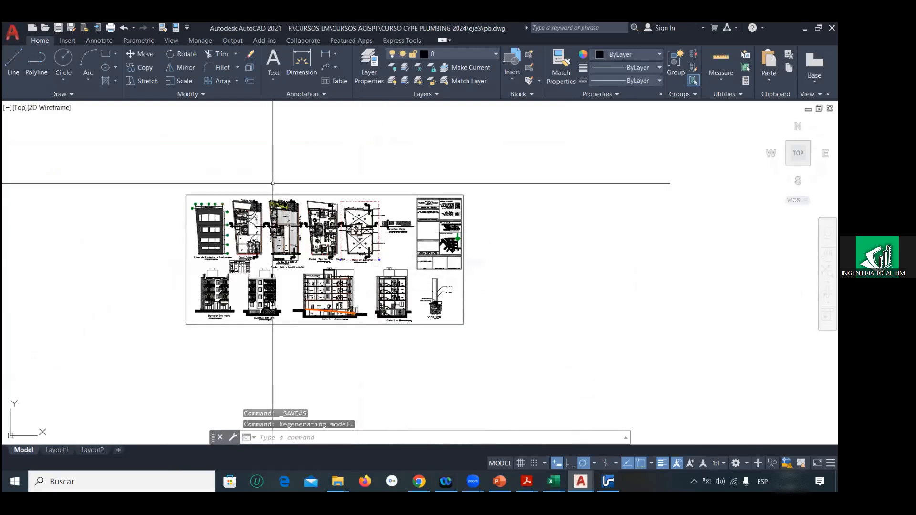
Step: Erase the typical floor and roof plans, title block, elevations and sections from the pb drawing
{"action": "left_click", "coordinate": [487, 351]}
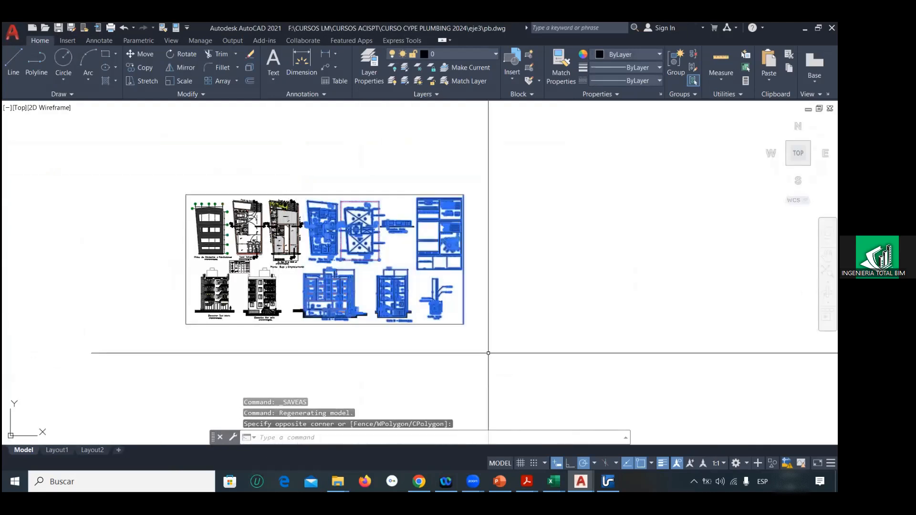
{"action": "key", "text": "Delete"}
{"action": "left_click", "coordinate": [164, 261]}
{"action": "left_click", "coordinate": [377, 336]}
{"action": "key", "text": "Delete"}
{"action": "scroll", "coordinate": [286, 299], "scroll_direction": "down", "scroll_amount": 6}
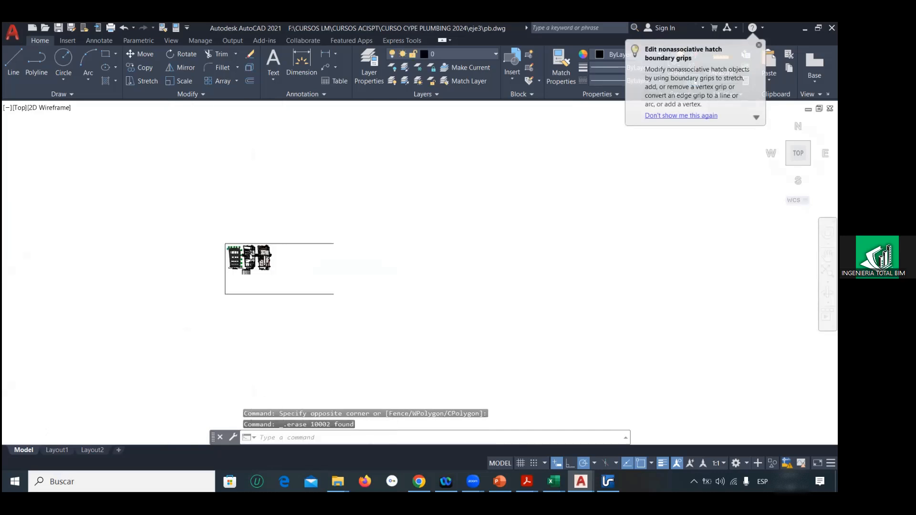
Step: Erase the foundation and Semi Sotano plans along with the remaining sheet frame lines
{"action": "scroll", "coordinate": [337, 314], "scroll_direction": "up", "scroll_amount": 6}
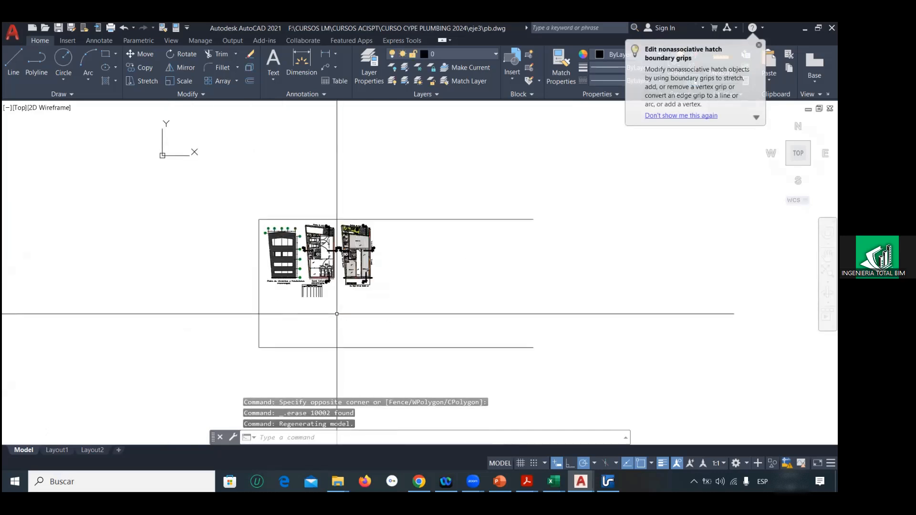
{"action": "left_click", "coordinate": [336, 314]}
{"action": "left_click", "coordinate": [196, 188]}
{"action": "key", "text": "Delete"}
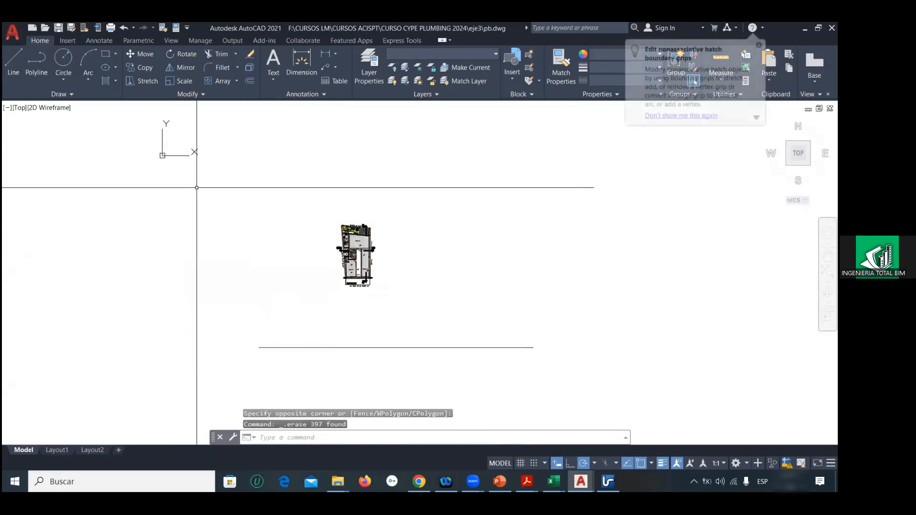
{"action": "left_click", "coordinate": [264, 327]}
{"action": "left_click", "coordinate": [250, 364]}
{"action": "key", "text": "Delete"}
Step: Move the whole ground floor plan by its elevator shaft to a spot close to the coordinate origin
{"action": "scroll", "coordinate": [334, 235], "scroll_direction": "up", "scroll_amount": 2}
{"action": "left_click", "coordinate": [321, 193]}
{"action": "left_click", "coordinate": [409, 317]}
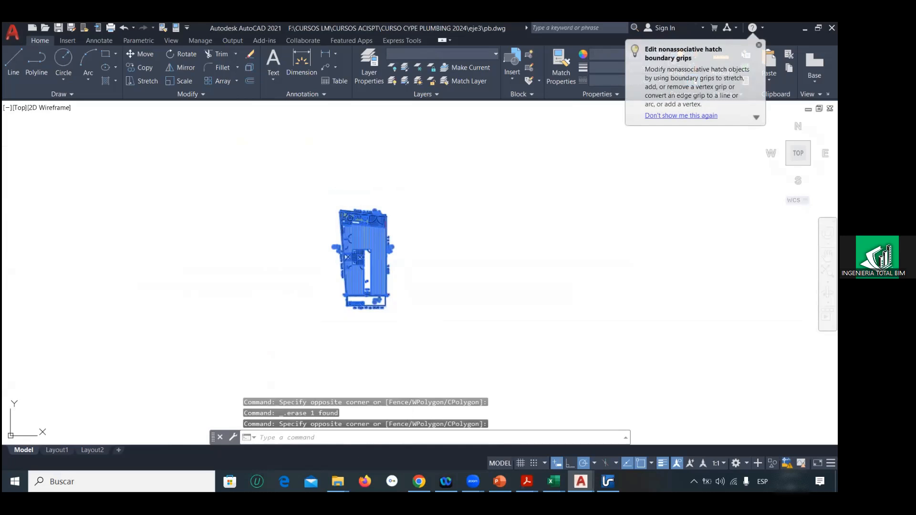
{"action": "type", "text": "m"}
{"action": "key", "text": "Return"}
{"action": "scroll", "coordinate": [344, 258], "scroll_direction": "up", "scroll_amount": 5}
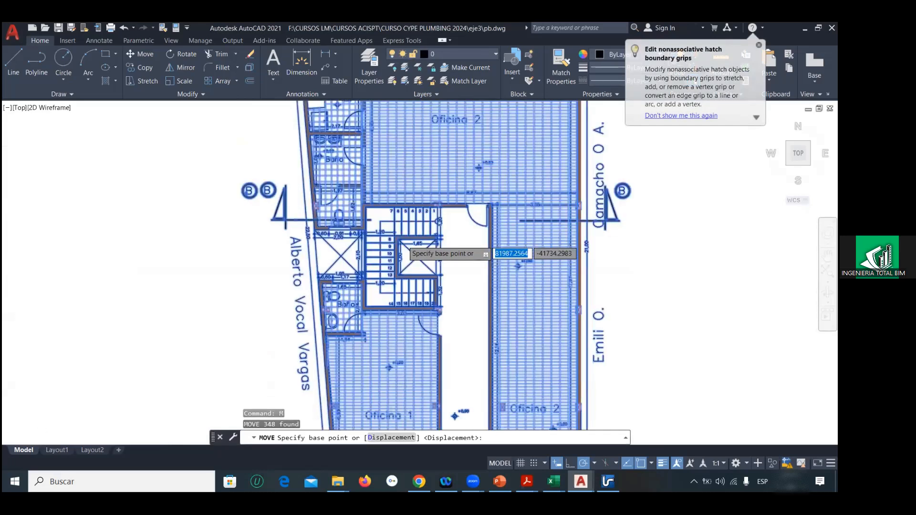
{"action": "scroll", "coordinate": [412, 248], "scroll_direction": "up", "scroll_amount": 4}
{"action": "left_click", "coordinate": [427, 278]}
{"action": "scroll", "coordinate": [424, 276], "scroll_direction": "down", "scroll_amount": 9}
{"action": "scroll", "coordinate": [271, 251], "scroll_direction": "down", "scroll_amount": 6}
{"action": "scroll", "coordinate": [287, 246], "scroll_direction": "up", "scroll_amount": 10}
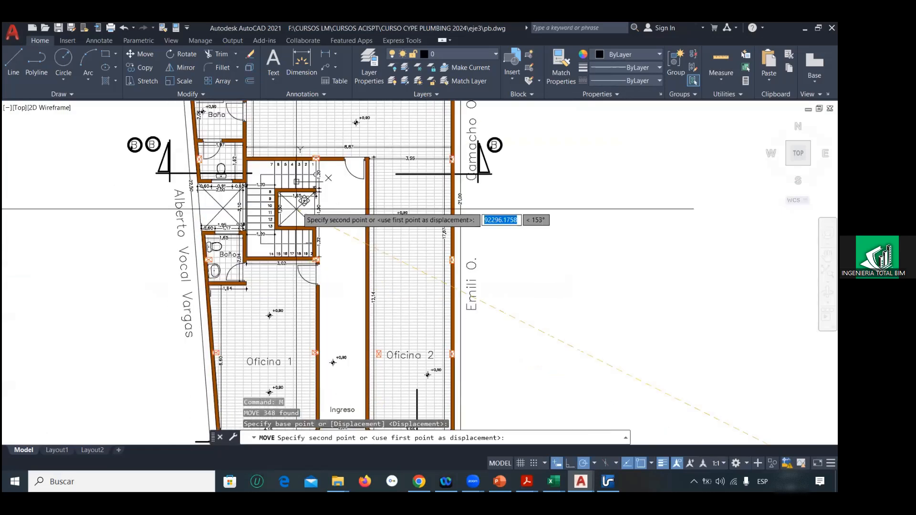
{"action": "scroll", "coordinate": [364, 199], "scroll_direction": "down", "scroll_amount": 8}
{"action": "left_click", "coordinate": [390, 225]}
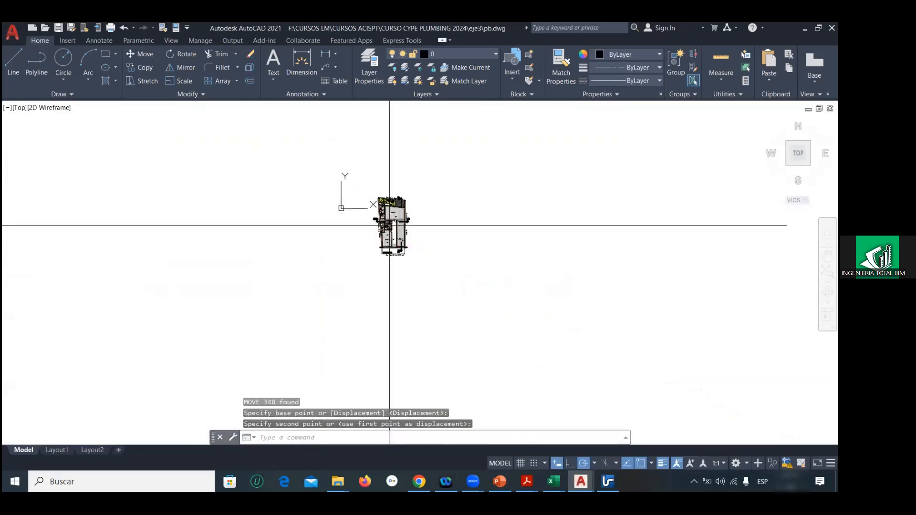
Step: Draw a diagonal reference line starting at 0,0,0 to mark the origin in the pb drawing
{"action": "type", "text": "l"}
{"action": "key", "text": "Return"}
{"action": "type", "text": "0"}
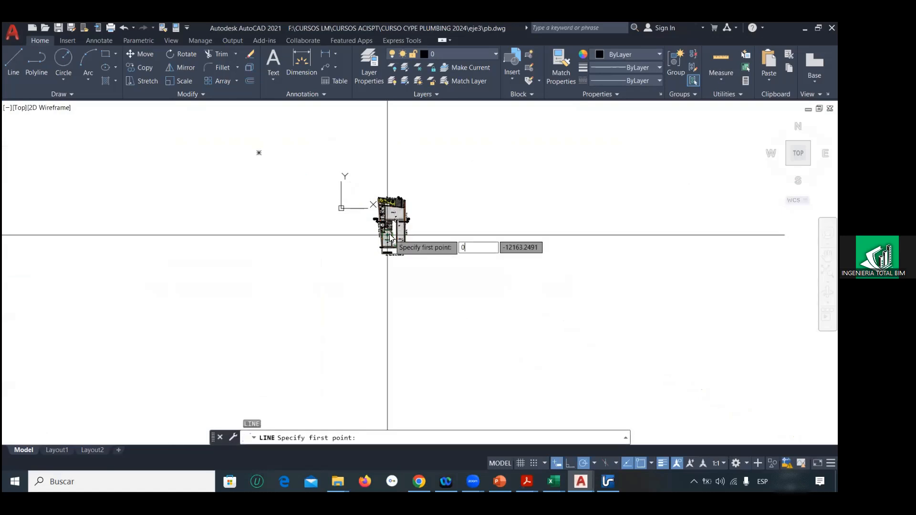
{"action": "type", "text": ",0,0"}
{"action": "key", "text": "Return"}
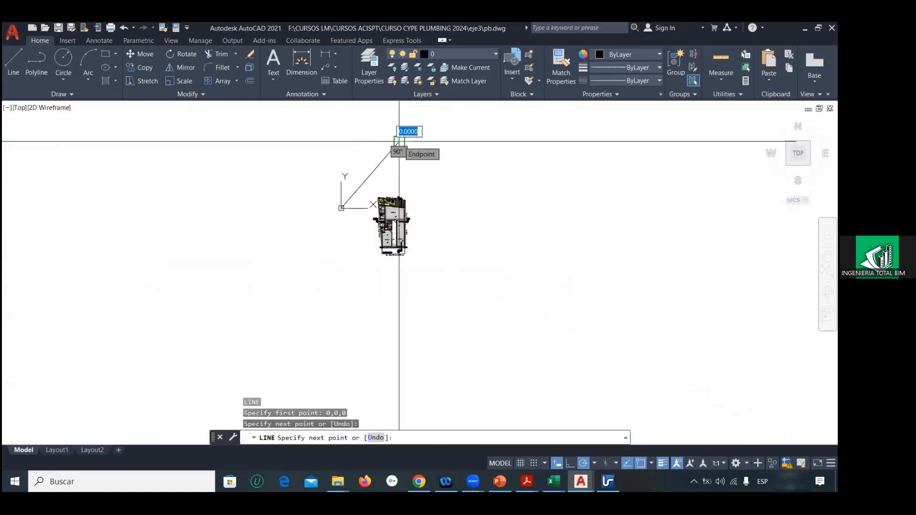
{"action": "key", "text": "Escape"}
{"action": "key", "text": "Escape"}
{"action": "left_click", "coordinate": [353, 188]}
{"action": "left_click", "coordinate": [443, 269]}
{"action": "type", "text": "m"}
{"action": "key", "text": "Return"}
{"action": "scroll", "coordinate": [405, 224], "scroll_direction": "up", "scroll_amount": 8}
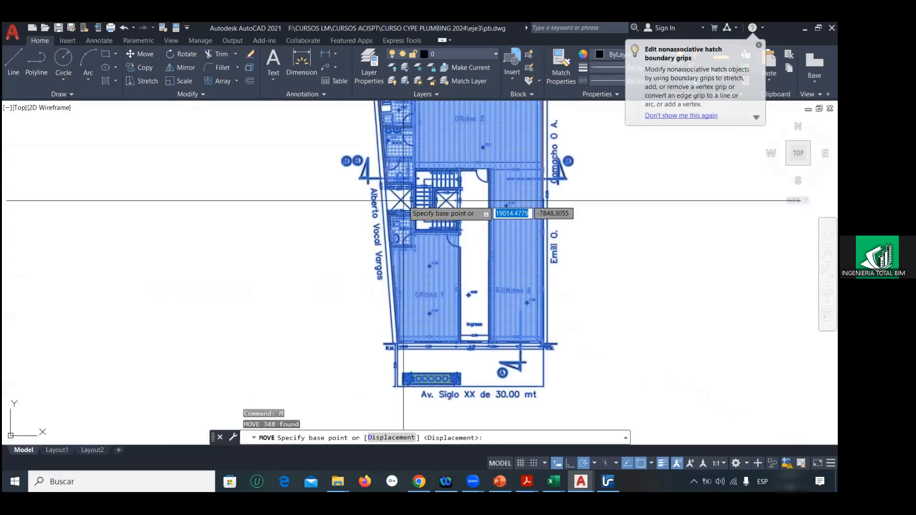
{"action": "scroll", "coordinate": [404, 200], "scroll_direction": "up", "scroll_amount": 5}
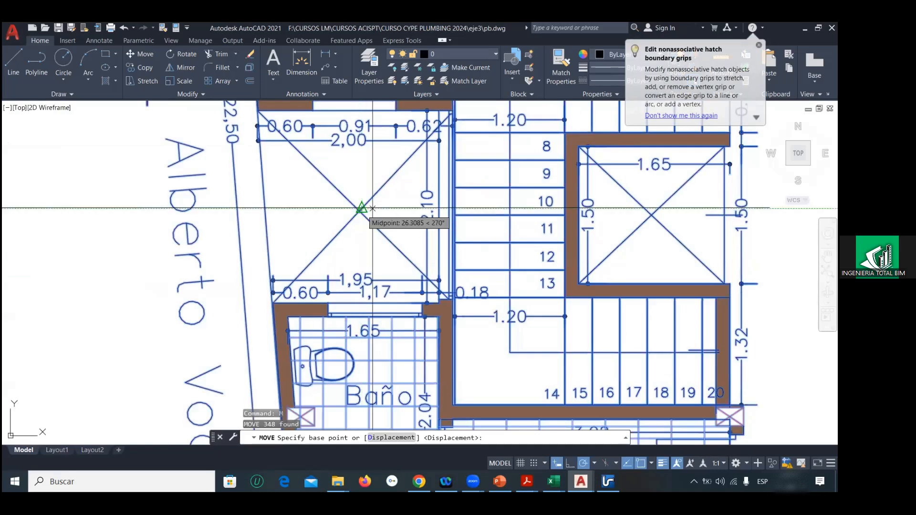
{"action": "scroll", "coordinate": [372, 209], "scroll_direction": "up", "scroll_amount": 2}
{"action": "left_click", "coordinate": [364, 218]}
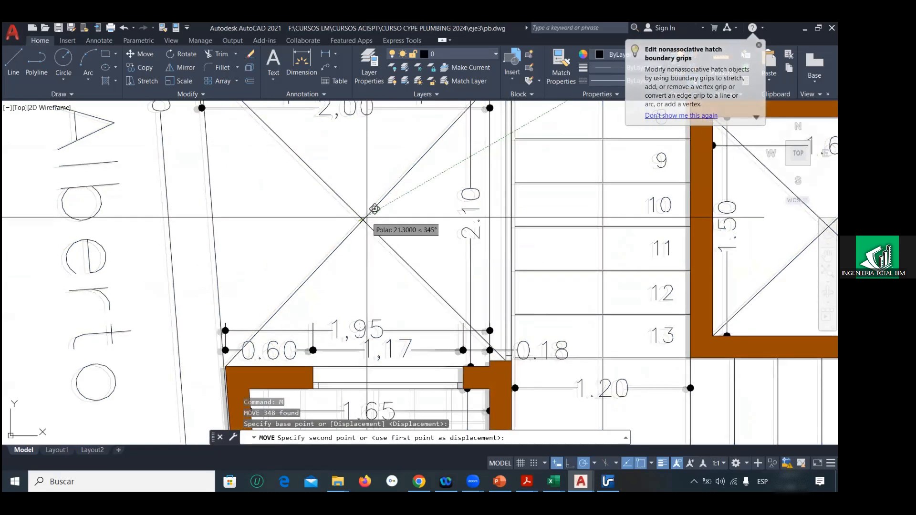
{"action": "scroll", "coordinate": [367, 218], "scroll_direction": "down", "scroll_amount": 6}
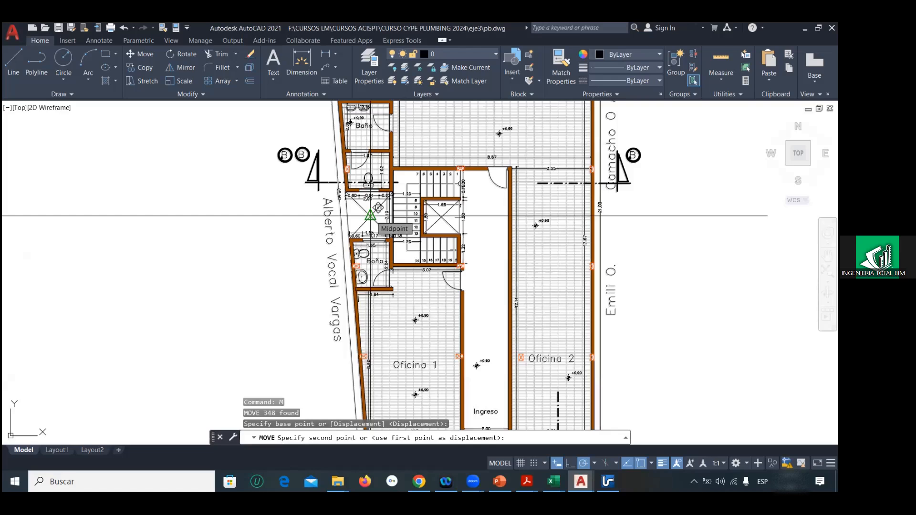
{"action": "scroll", "coordinate": [370, 216], "scroll_direction": "down", "scroll_amount": 5}
{"action": "key", "text": "Escape"}
Step: Move the ground floor plan from the elevator shaft's centre to the reference line's endpoint at the origin
{"action": "left_click", "coordinate": [357, 152]}
{"action": "left_click", "coordinate": [482, 339]}
{"action": "type", "text": "m"}
{"action": "key", "text": "Return"}
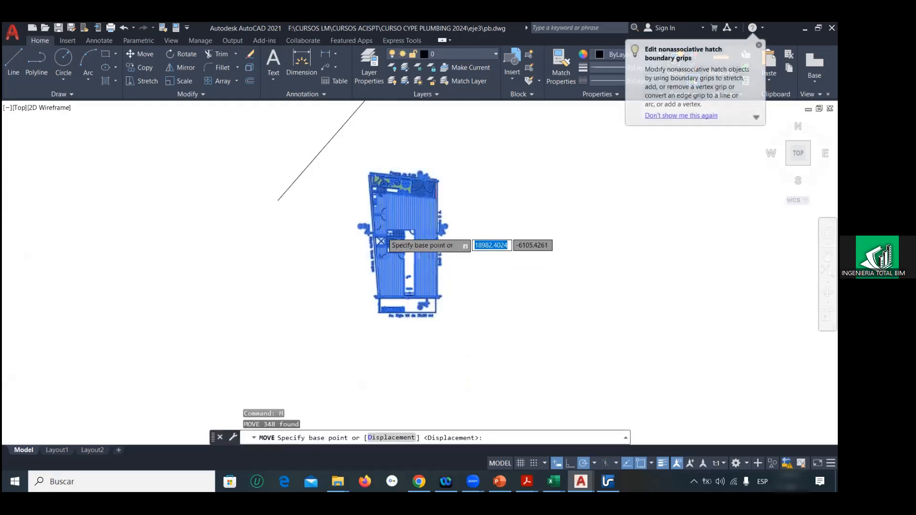
{"action": "scroll", "coordinate": [380, 241], "scroll_direction": "up", "scroll_amount": 5}
{"action": "left_click", "coordinate": [389, 247]}
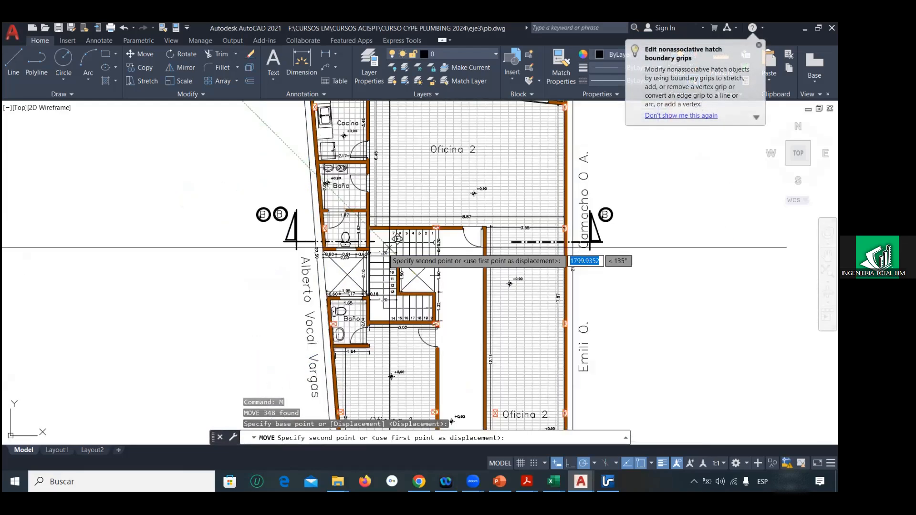
{"action": "scroll", "coordinate": [390, 248], "scroll_direction": "down", "scroll_amount": 5}
{"action": "scroll", "coordinate": [204, 202], "scroll_direction": "up", "scroll_amount": 8}
{"action": "middle_click_drag", "start_coordinate": [208, 204], "coordinate": [351, 259]}
{"action": "scroll", "coordinate": [351, 260], "scroll_direction": "up", "scroll_amount": 5}
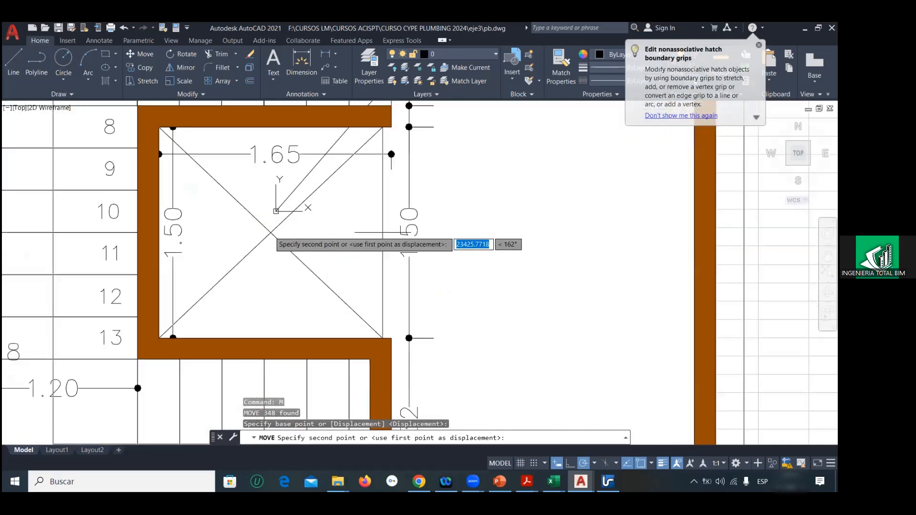
{"action": "left_click", "coordinate": [276, 211]}
Step: Erase the diagonal reference line and save the pb drawing
{"action": "scroll", "coordinate": [326, 228], "scroll_direction": "down", "scroll_amount": 13}
{"action": "left_click", "coordinate": [369, 191]}
{"action": "left_click", "coordinate": [382, 161]}
{"action": "key", "text": "Delete"}
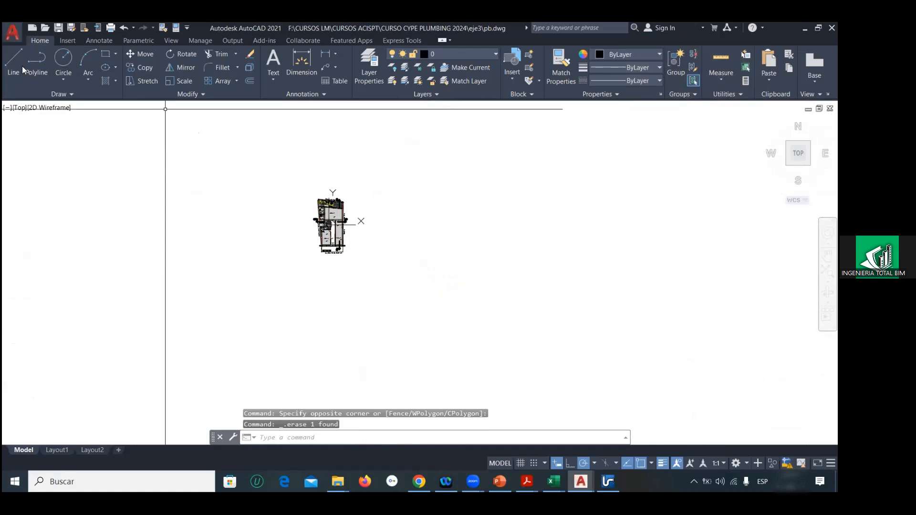
{"action": "left_click", "coordinate": [15, 36]}
{"action": "left_click", "coordinate": [28, 144]}
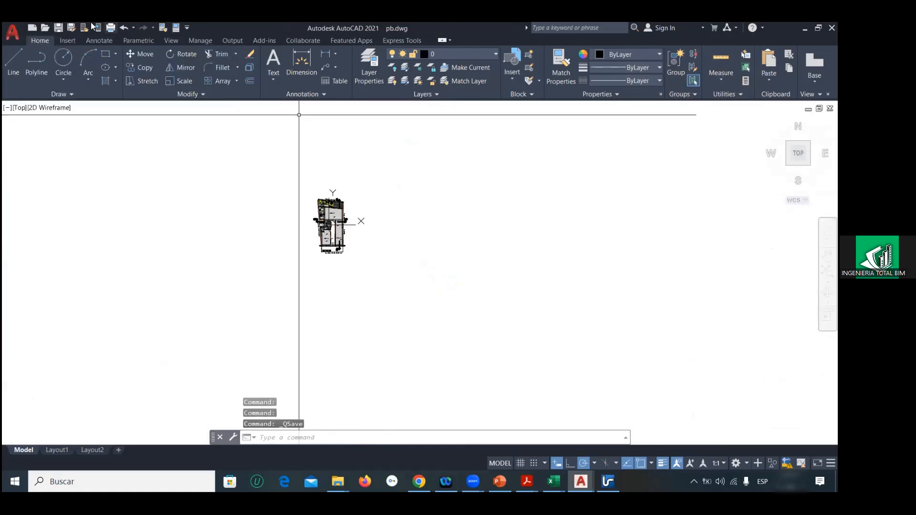
{"action": "left_click", "coordinate": [13, 32]}
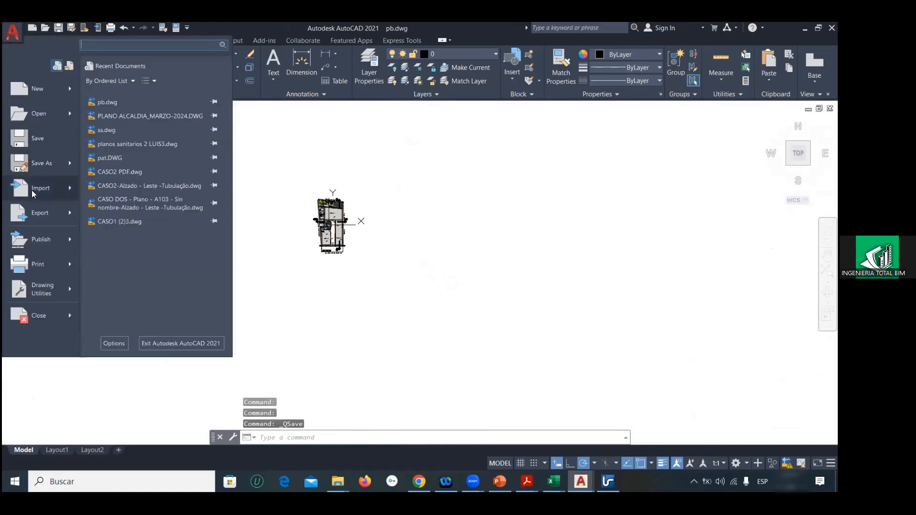
{"action": "left_click", "coordinate": [31, 110]}
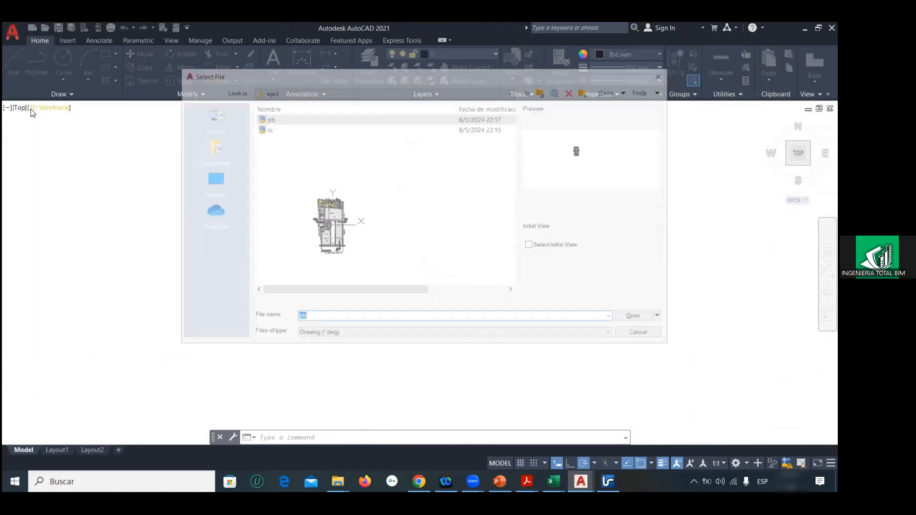
{"action": "left_click", "coordinate": [630, 336]}
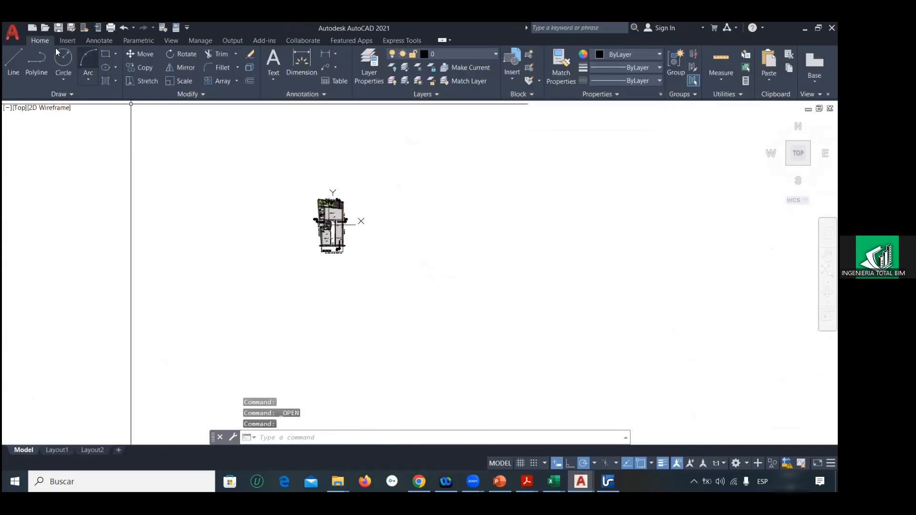
Step: Reopen PLANO ALCALDIA_MARZO-2024.DWG from the recent documents and continue opening it despite its foreign origin
{"action": "left_click", "coordinate": [10, 33]}
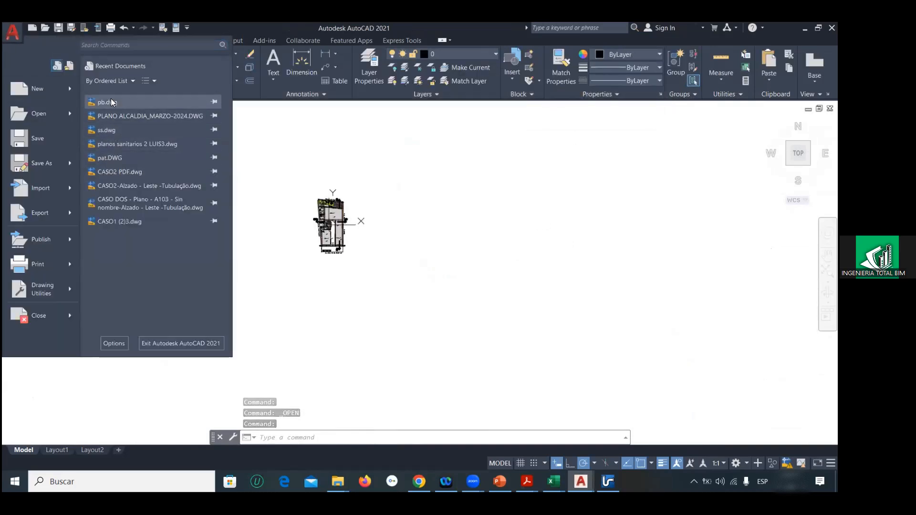
{"action": "left_click", "coordinate": [109, 115]}
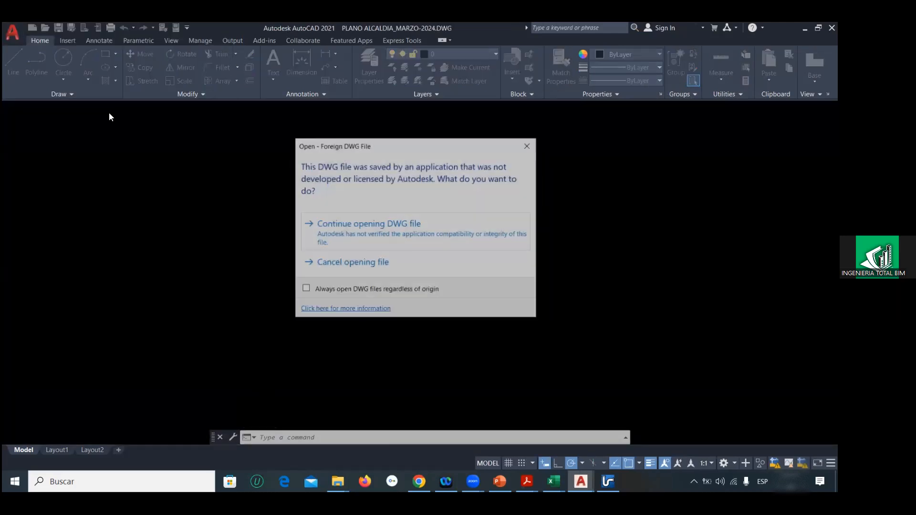
{"action": "left_click", "coordinate": [323, 233]}
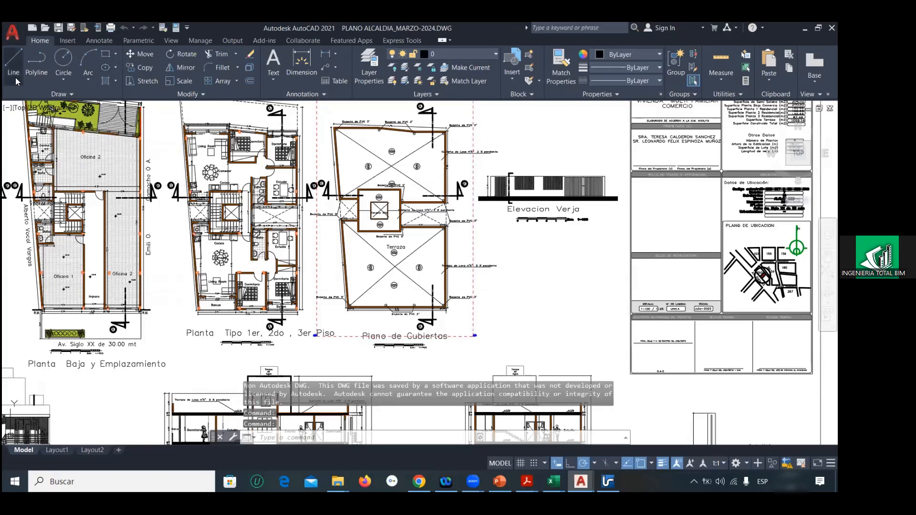
Step: Save a copy of the drawing as 123p.dwg in the eje3 folder in AutoCAD 2013/LT2013 format
{"action": "left_click", "coordinate": [13, 41]}
{"action": "left_click", "coordinate": [32, 161]}
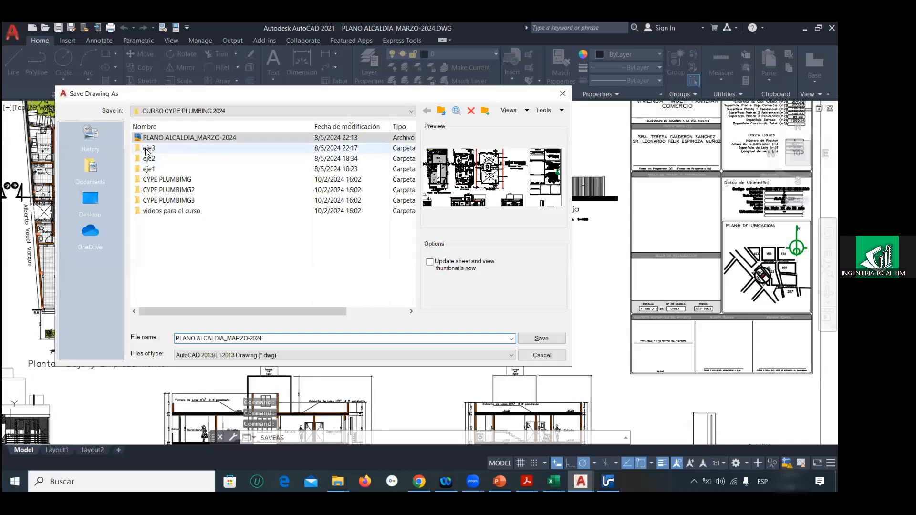
{"action": "double_click", "coordinate": [148, 149]}
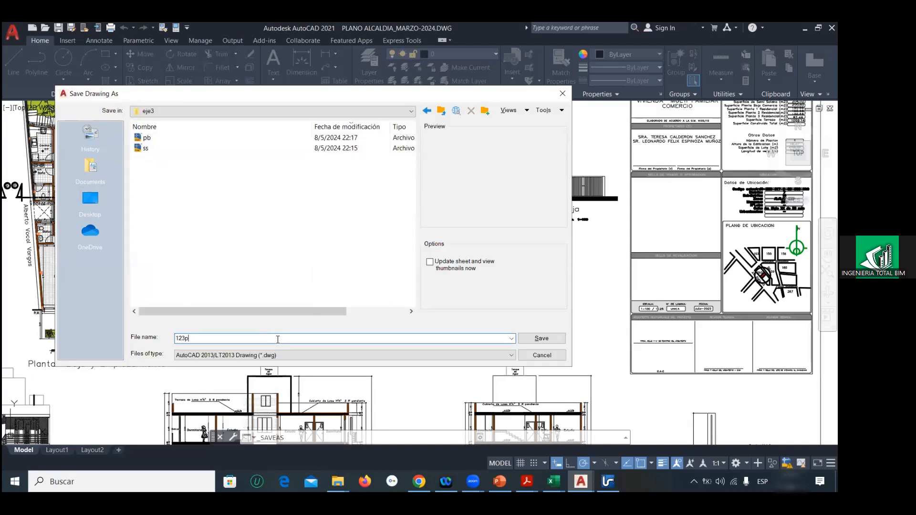
{"action": "key", "text": "Return"}
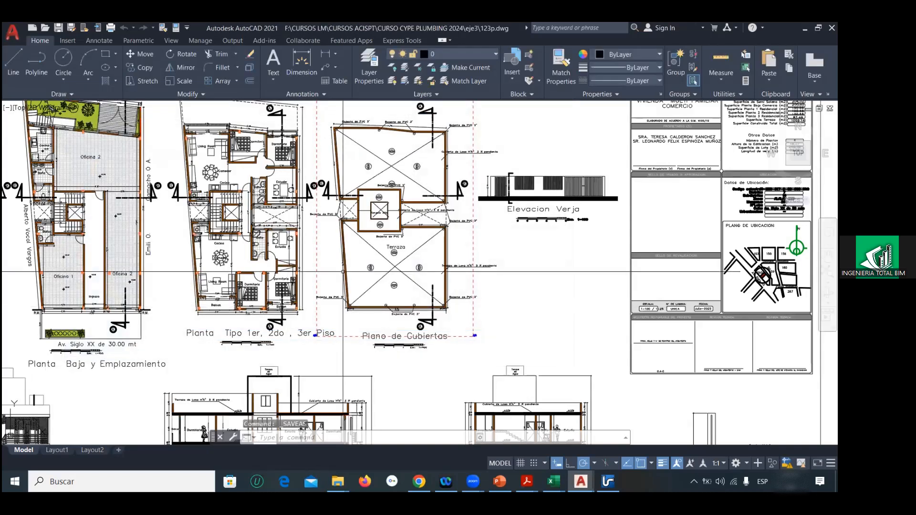
Step: Erase the foundation, Semi Sotano and ground floor plans plus the building elevations and sections from the 123p drawing
{"action": "scroll", "coordinate": [393, 275], "scroll_direction": "down", "scroll_amount": 3}
{"action": "scroll", "coordinate": [343, 271], "scroll_direction": "down", "scroll_amount": 2}
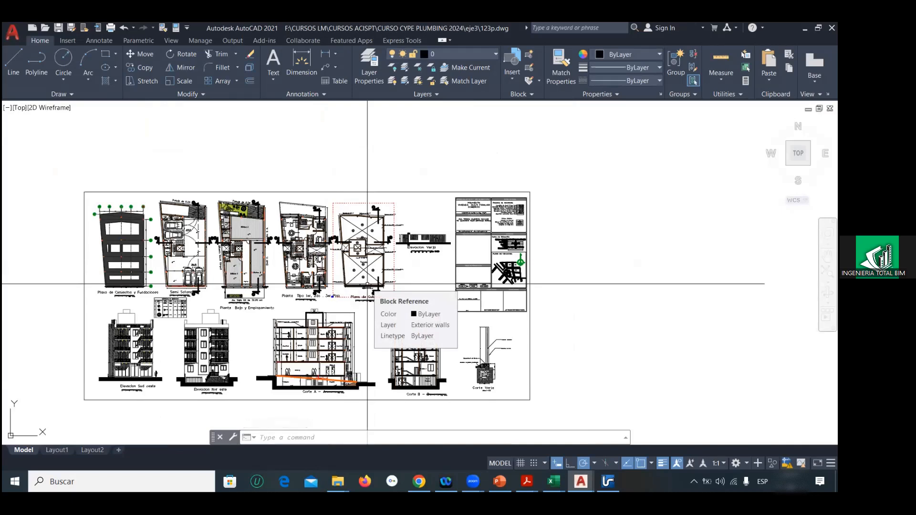
{"action": "scroll", "coordinate": [367, 284], "scroll_direction": "up", "scroll_amount": 2}
{"action": "middle_click_drag", "start_coordinate": [367, 284], "coordinate": [419, 285]}
{"action": "scroll", "coordinate": [338, 250], "scroll_direction": "down", "scroll_amount": 2}
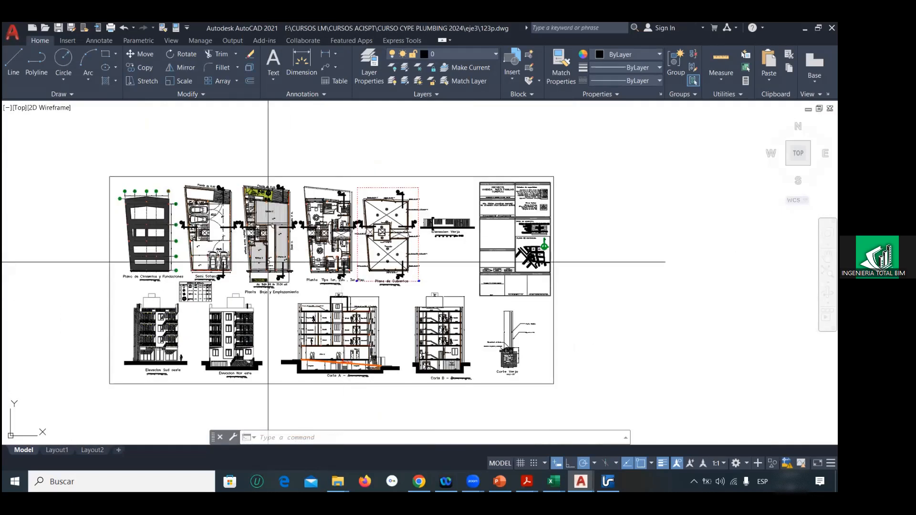
{"action": "left_click", "coordinate": [106, 165]}
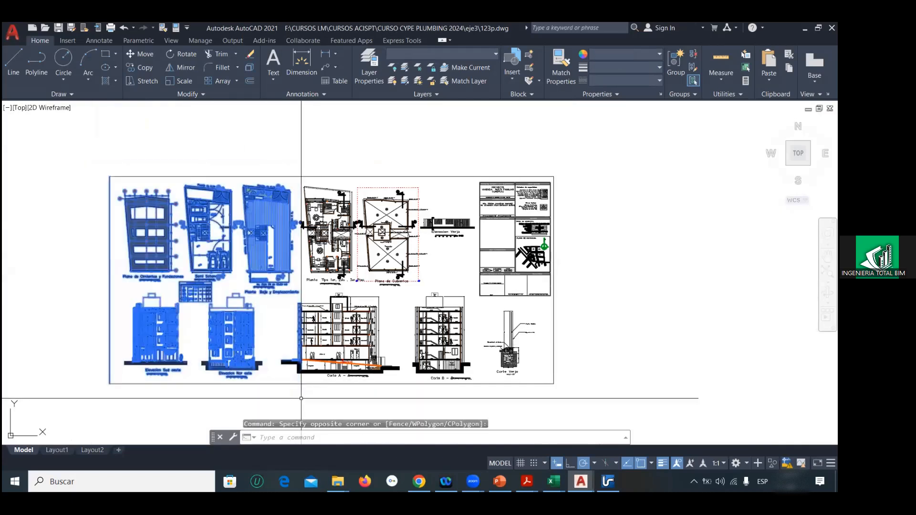
{"action": "left_click", "coordinate": [301, 398]}
{"action": "key", "text": "Delete"}
{"action": "left_click", "coordinate": [268, 288]}
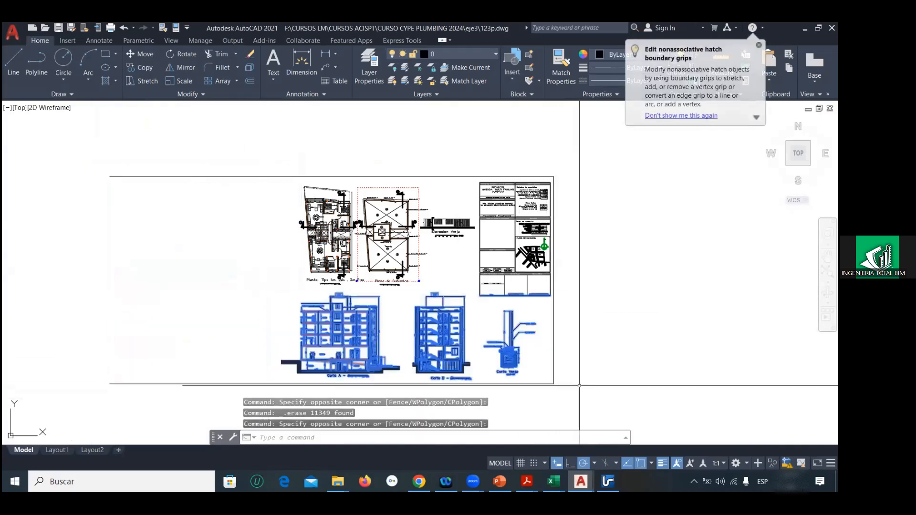
{"action": "key", "text": "Delete"}
Step: Erase the title block, sheet frame, fence elevation and roof plan, keeping only the typical floor plan
{"action": "left_click", "coordinate": [558, 387]}
{"action": "left_click", "coordinate": [453, 139]}
{"action": "key", "text": "Delete"}
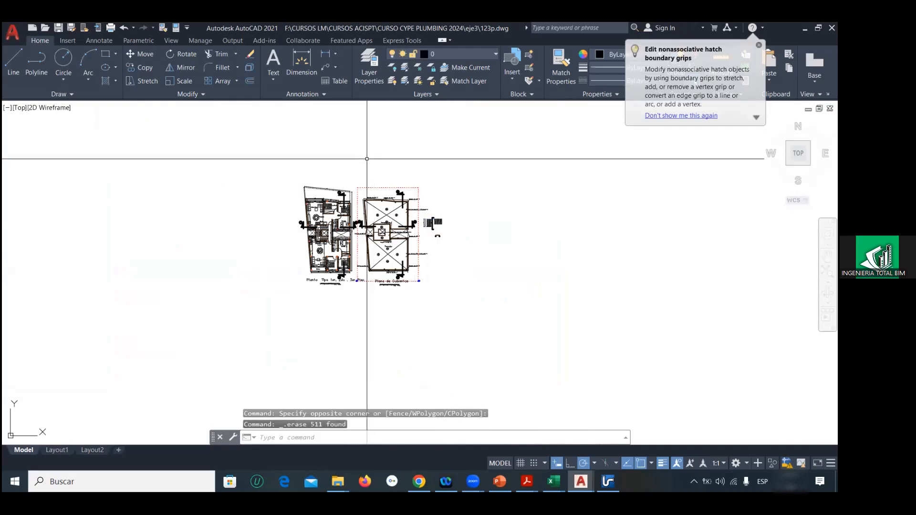
{"action": "left_click", "coordinate": [363, 152]}
{"action": "left_click", "coordinate": [482, 333]}
{"action": "key", "text": "Delete"}
{"action": "left_click", "coordinate": [402, 287]}
{"action": "left_click", "coordinate": [387, 268]}
{"action": "key", "text": "Delete"}
Step: Draw a diagonal reference line starting at 0,0,0 to mark the origin in the 123p drawing
{"action": "scroll", "coordinate": [344, 265], "scroll_direction": "up", "scroll_amount": 8}
{"action": "scroll", "coordinate": [337, 264], "scroll_direction": "down", "scroll_amount": 6}
{"action": "type", "text": "l"}
{"action": "key", "text": "Return"}
{"action": "type", "text": "0"}
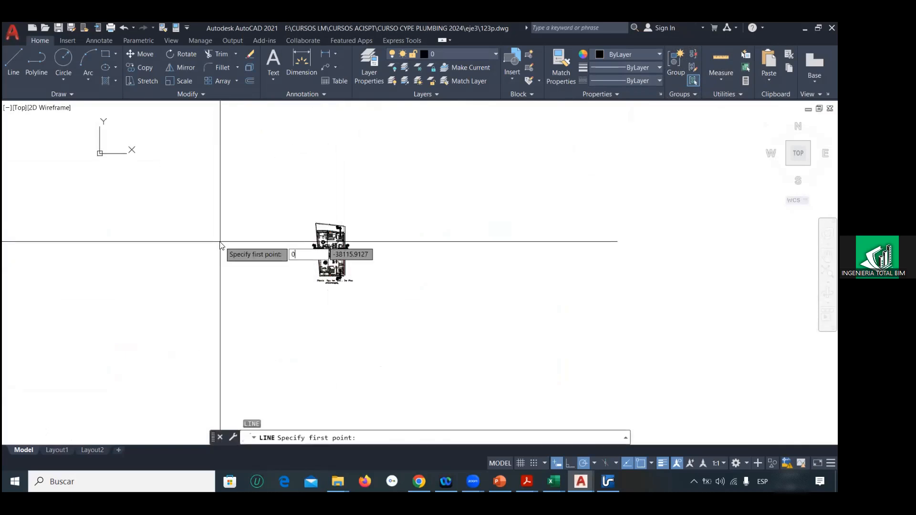
{"action": "type", "text": ",0,0"}
{"action": "key", "text": "Return"}
{"action": "middle_click_drag", "start_coordinate": [180, 230], "coordinate": [182, 292]}
{"action": "left_click", "coordinate": [197, 171]}
{"action": "key", "text": "Escape"}
Step: Move the typical floor plan from the elevator shaft's centre to the reference line's endpoint at the origin
{"action": "left_click", "coordinate": [282, 246]}
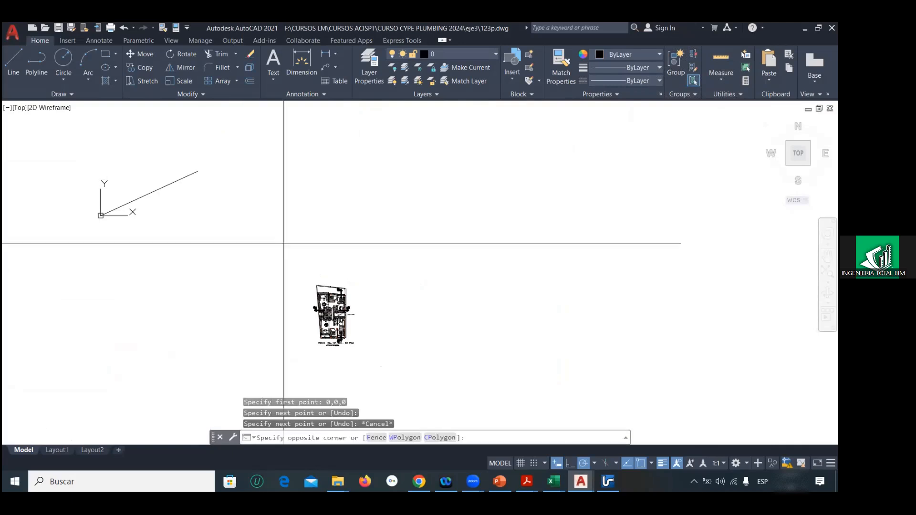
{"action": "left_click", "coordinate": [389, 365]}
{"action": "type", "text": "m"}
{"action": "key", "text": "Return"}
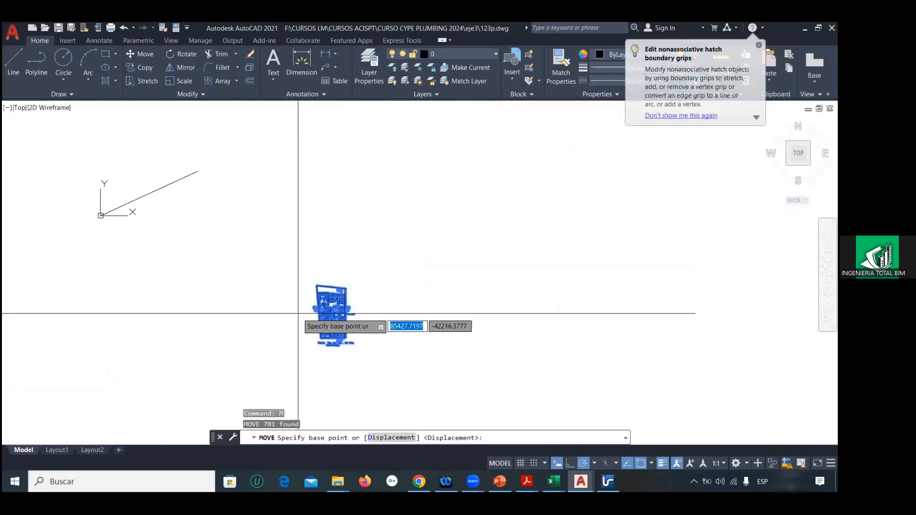
{"action": "scroll", "coordinate": [310, 327], "scroll_direction": "up", "scroll_amount": 7}
{"action": "left_click", "coordinate": [477, 333]}
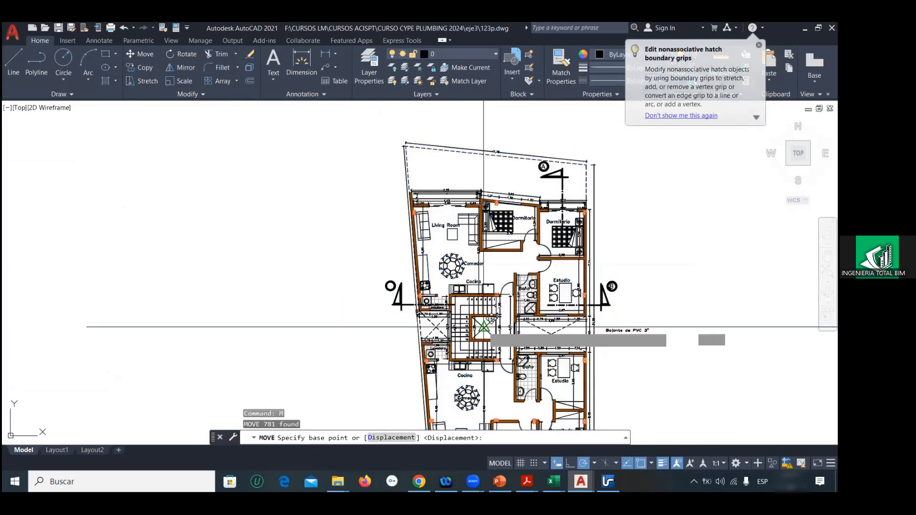
{"action": "scroll", "coordinate": [483, 328], "scroll_direction": "down", "scroll_amount": 8}
{"action": "scroll", "coordinate": [217, 212], "scroll_direction": "up", "scroll_amount": 6}
{"action": "scroll", "coordinate": [149, 219], "scroll_direction": "up", "scroll_amount": 8}
{"action": "middle_click_drag", "start_coordinate": [147, 219], "coordinate": [128, 221]}
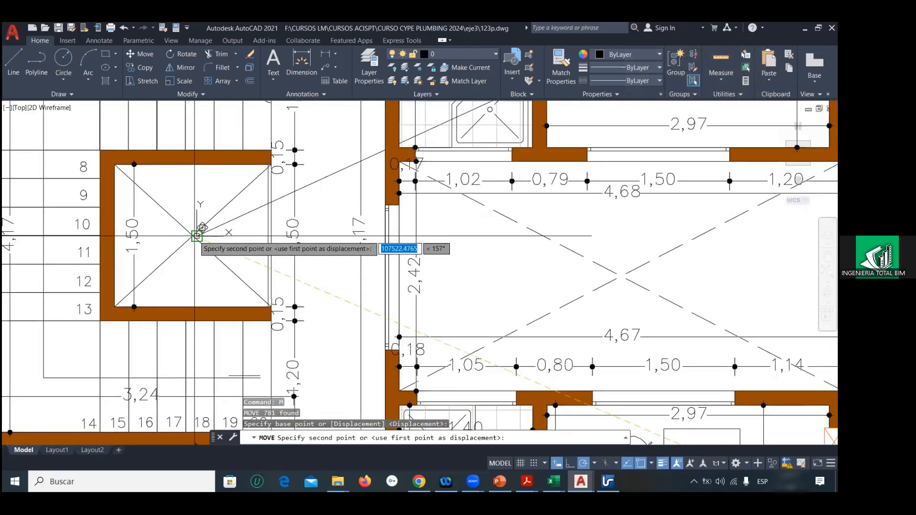
{"action": "left_click", "coordinate": [198, 235]}
Step: Erase the diagonal reference line from the 123p drawing
{"action": "scroll", "coordinate": [220, 241], "scroll_direction": "down", "scroll_amount": 12}
{"action": "scroll", "coordinate": [220, 241], "scroll_direction": "down", "scroll_amount": 6}
{"action": "left_click", "coordinate": [263, 232]}
{"action": "left_click", "coordinate": [236, 215]}
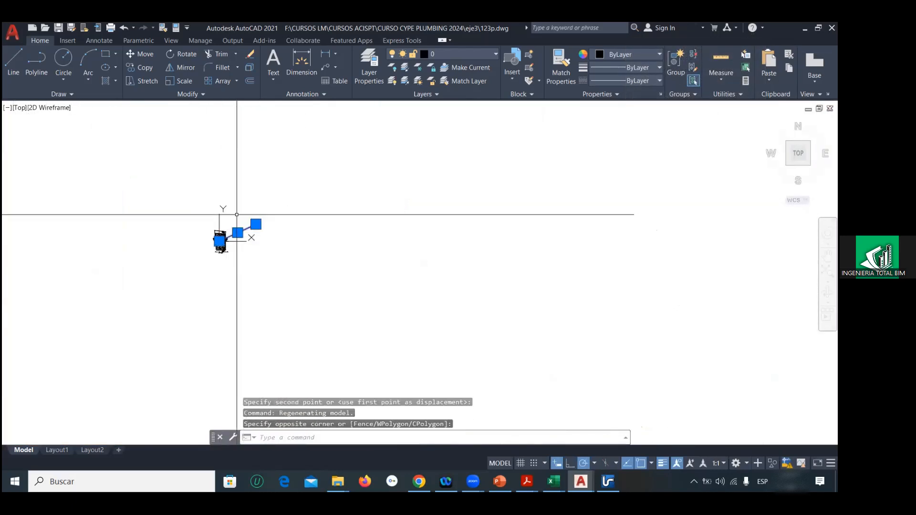
{"action": "key", "text": "Delete"}
Step: Erase the graphic scale bar below the typical floor plan's title
{"action": "scroll", "coordinate": [202, 254], "scroll_direction": "up", "scroll_amount": 9}
{"action": "middle_click_drag", "start_coordinate": [342, 228], "coordinate": [321, 265]}
{"action": "scroll", "coordinate": [322, 266], "scroll_direction": "up", "scroll_amount": 6}
{"action": "left_click", "coordinate": [231, 262]}
{"action": "left_click", "coordinate": [472, 321]}
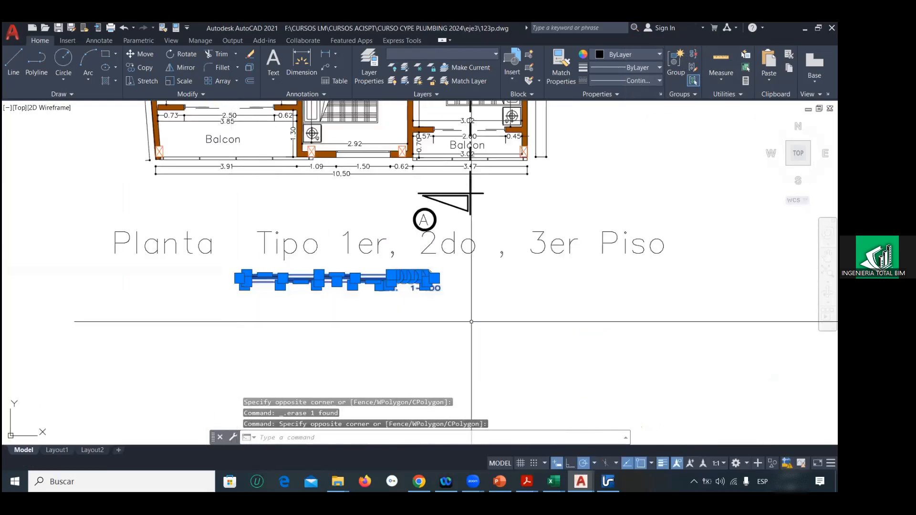
{"action": "key", "text": "Delete"}
Step: Save the typical floor drawing as 123p in the eje3 folder, replacing the existing file
{"action": "left_click", "coordinate": [12, 32]}
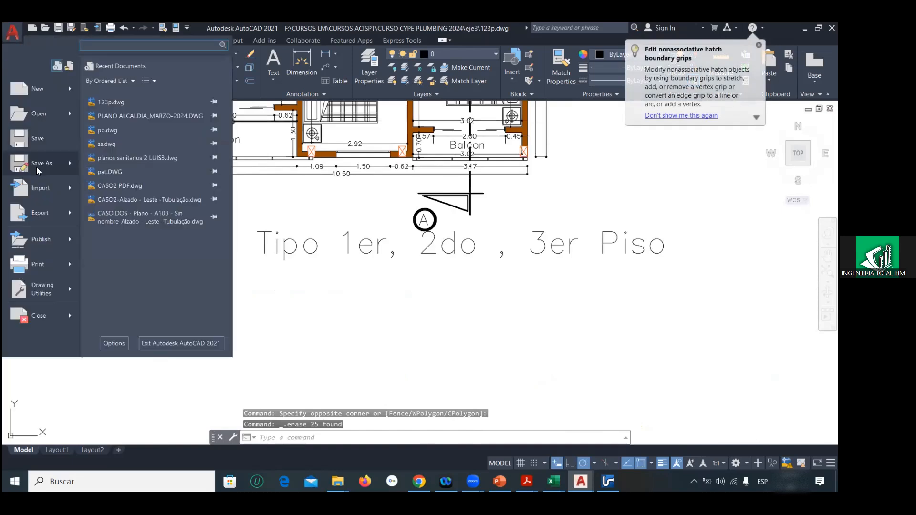
{"action": "left_click", "coordinate": [38, 170]}
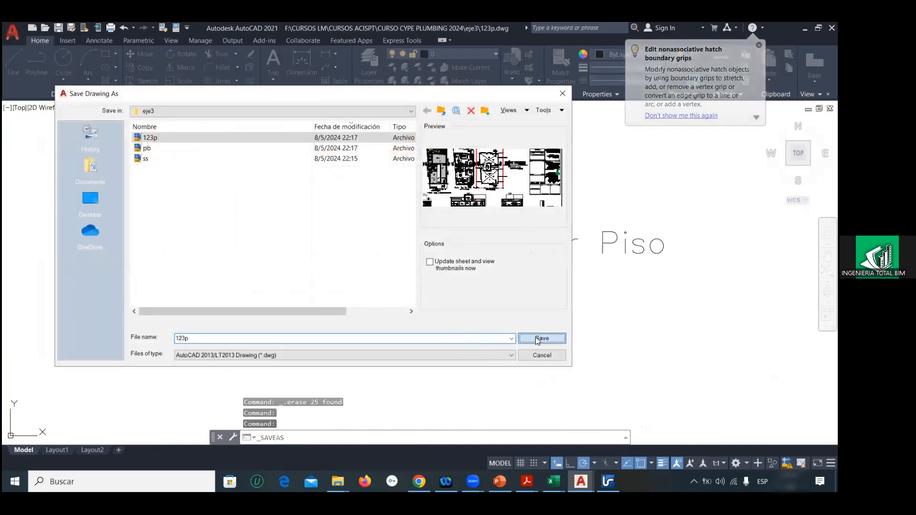
{"action": "left_click", "coordinate": [539, 339]}
{"action": "left_click", "coordinate": [306, 261]}
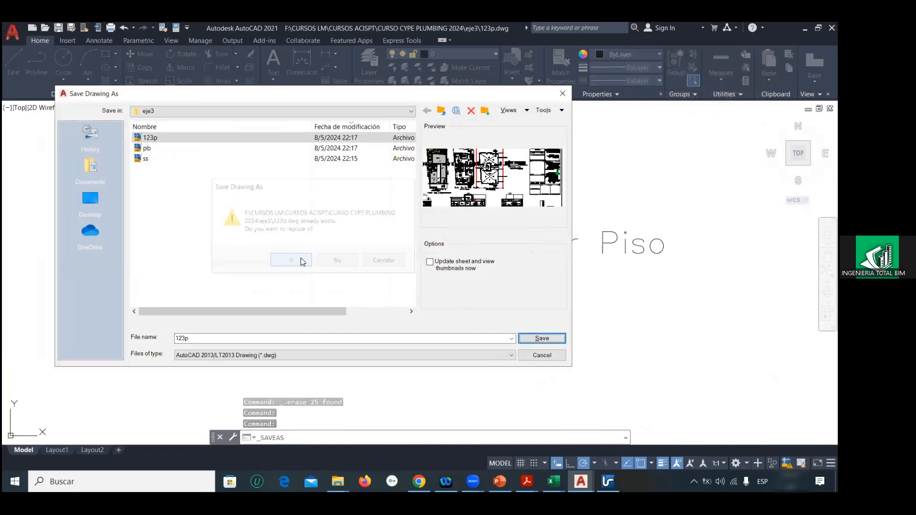
{"action": "scroll", "coordinate": [423, 273], "scroll_direction": "down", "scroll_amount": 10}
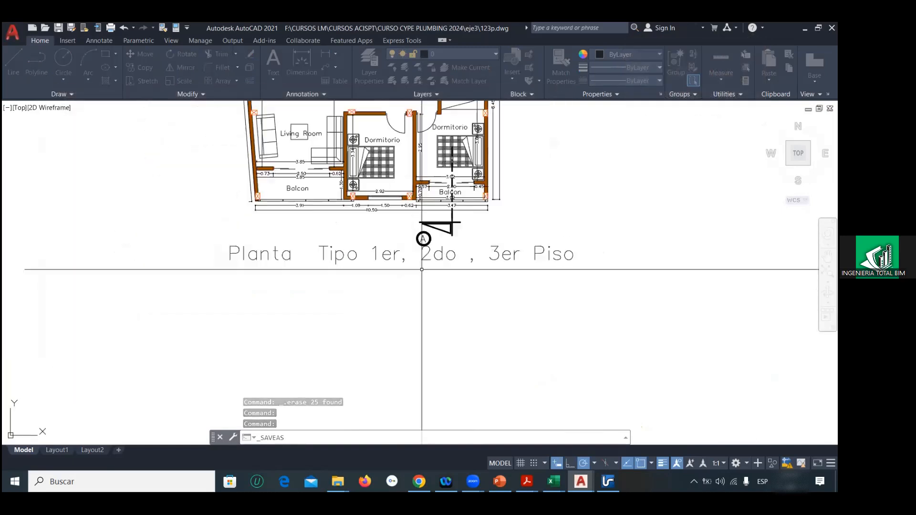
{"action": "left_click", "coordinate": [13, 32]}
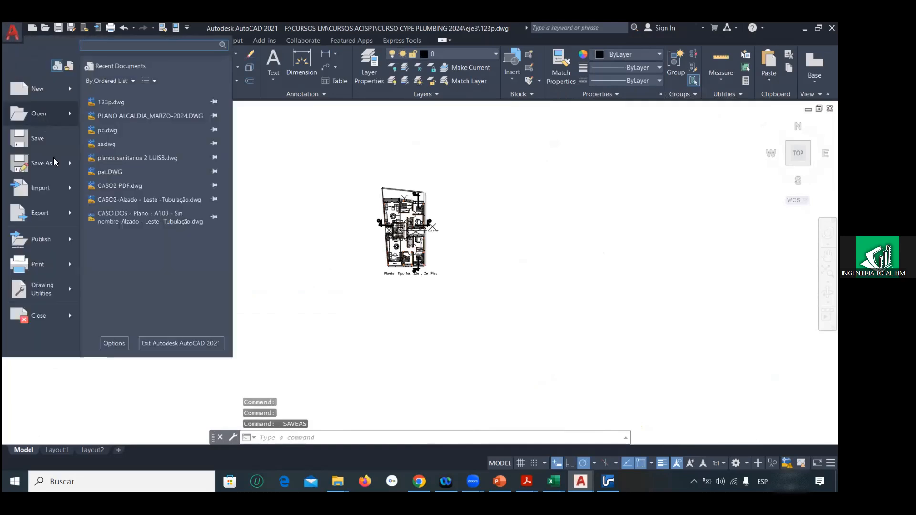
{"action": "mouse_move", "coordinate": [41, 115]}
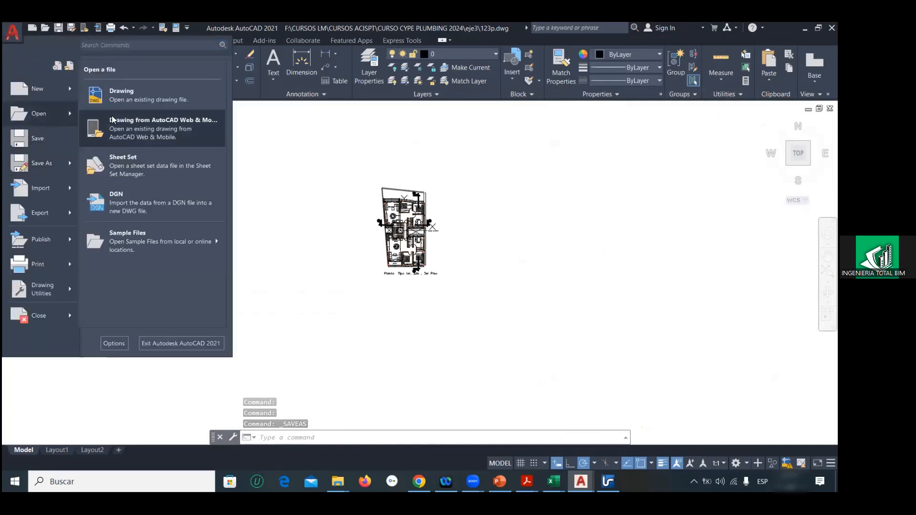
{"action": "left_click", "coordinate": [42, 116]}
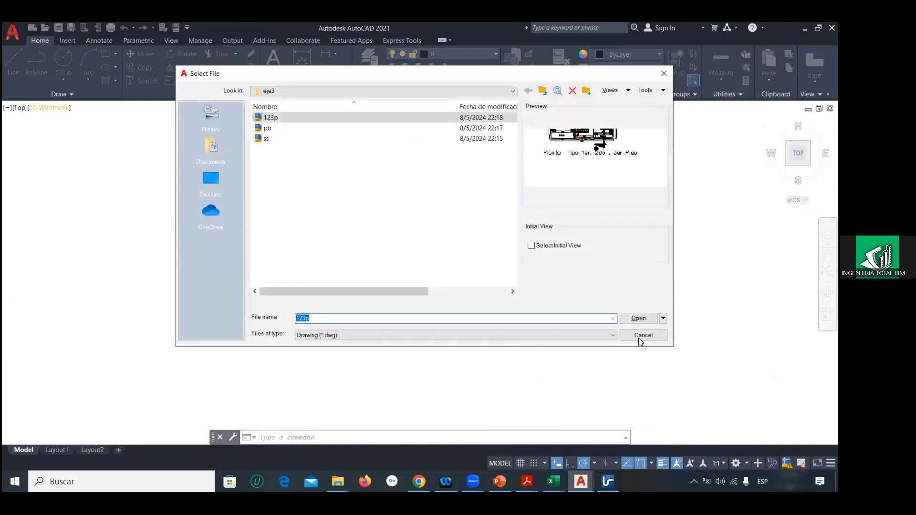
{"action": "left_click", "coordinate": [639, 319]}
Step: Reopen the original PLANO ALCALDIA_MARZO-2024.DWG drawing, accepting its non-Autodesk origin
{"action": "left_click", "coordinate": [13, 34]}
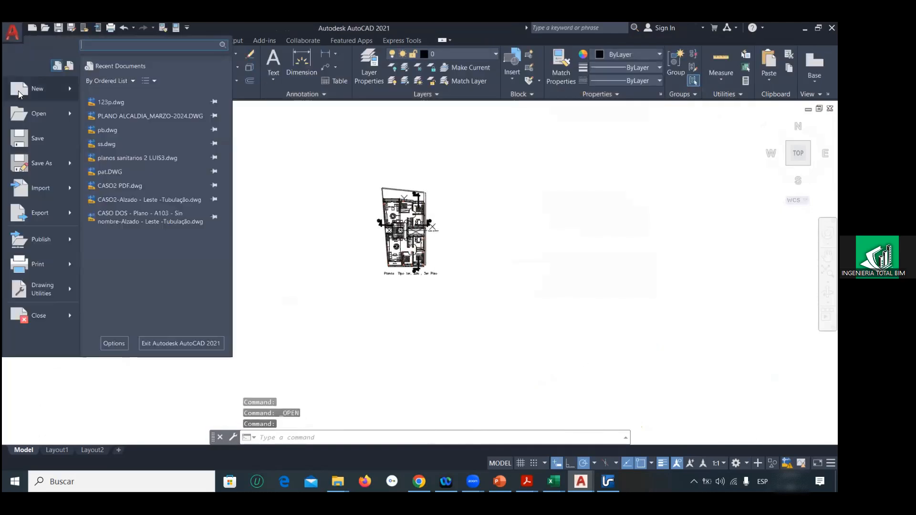
{"action": "left_click", "coordinate": [127, 115]}
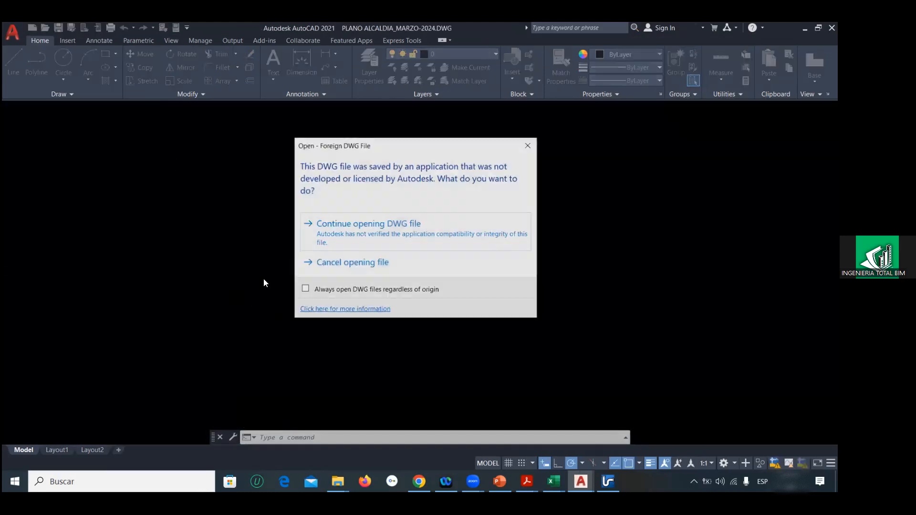
{"action": "left_click", "coordinate": [350, 236]}
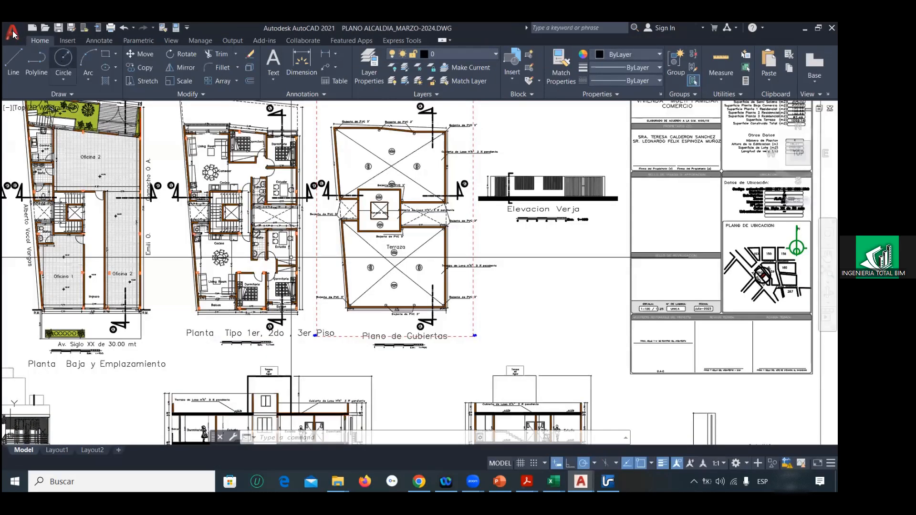
Step: Save a copy of the full drawing as cub in the eje3 folder
{"action": "left_click", "coordinate": [13, 35]}
{"action": "left_click", "coordinate": [37, 161]}
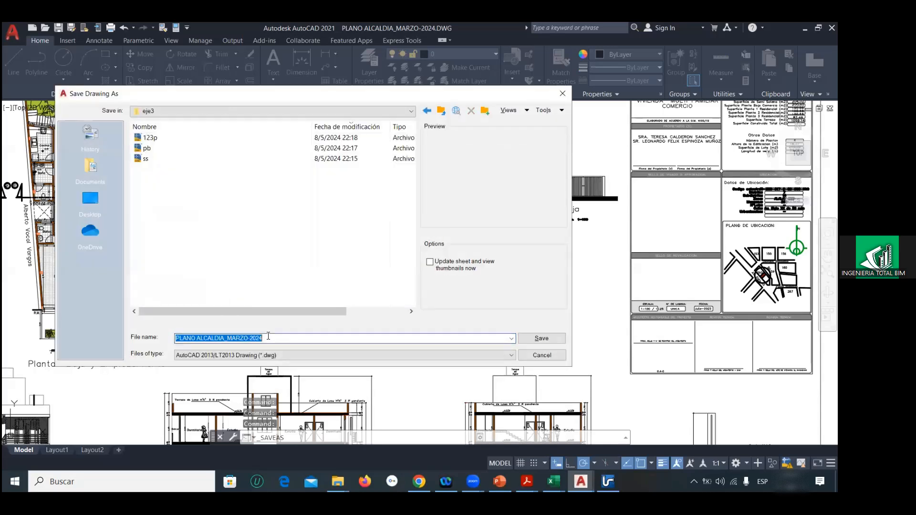
{"action": "type", "text": "cub"}
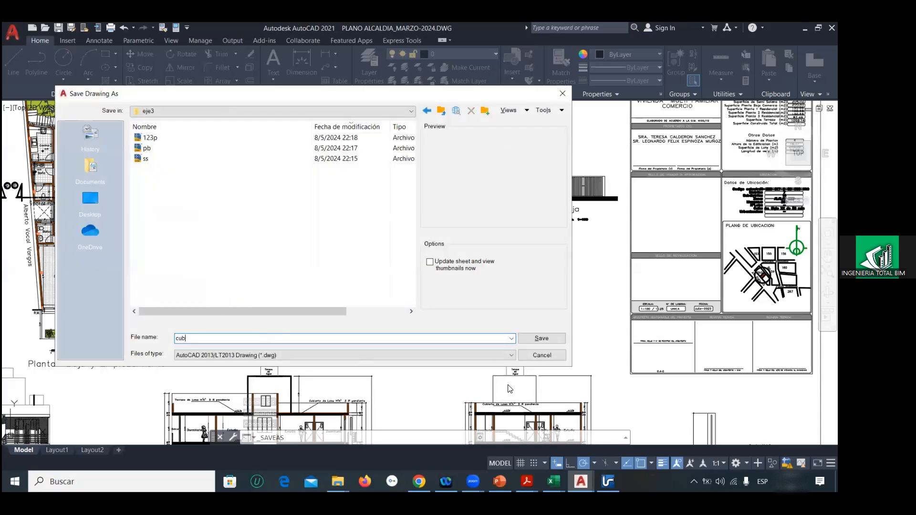
{"action": "left_click", "coordinate": [539, 338]}
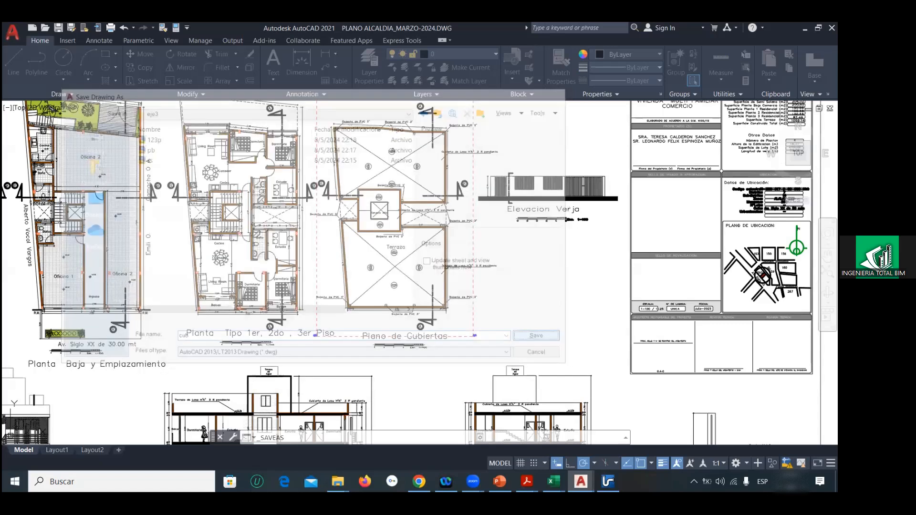
Step: Draw a diagonal reference line from 0,0,0 to a free point above the sheet in the cub drawing
{"action": "scroll", "coordinate": [402, 242], "scroll_direction": "down", "scroll_amount": 10}
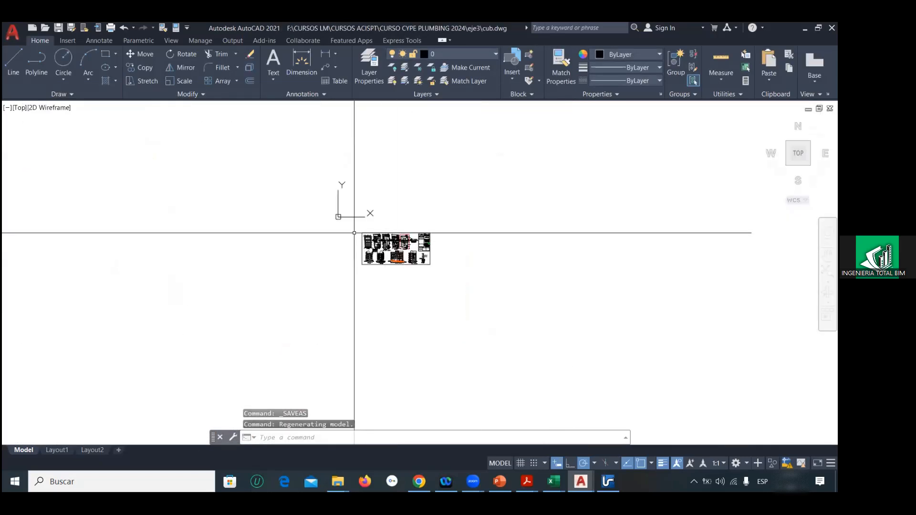
{"action": "type", "text": "l"}
{"action": "key", "text": "Return"}
{"action": "type", "text": "0,0,0"}
{"action": "key", "text": "Return"}
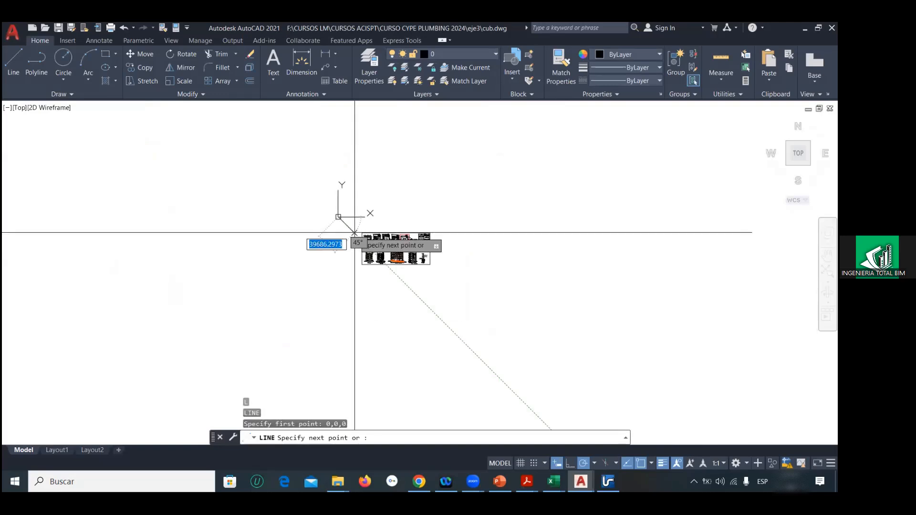
{"action": "left_click", "coordinate": [563, 133]}
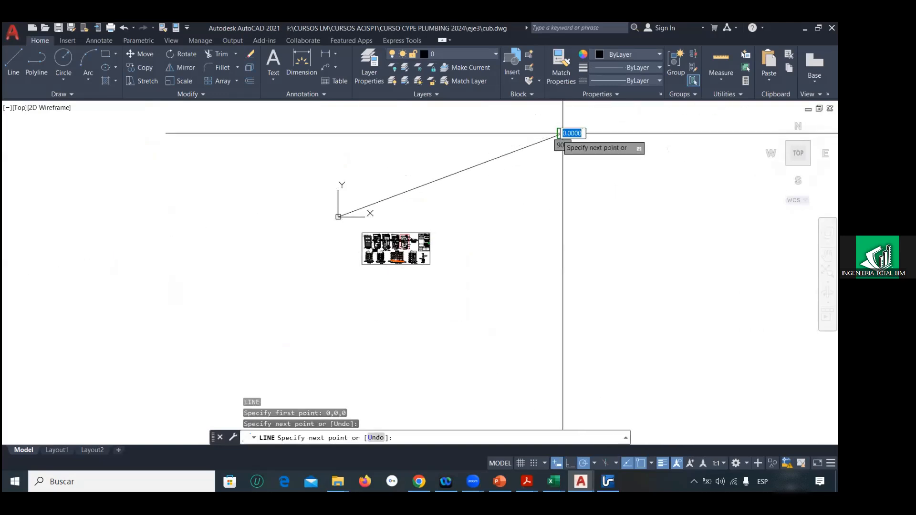
{"action": "key", "text": "Escape"}
Step: Erase the title block, the fence drawings and the building elevations and sections from the cub drawing
{"action": "scroll", "coordinate": [368, 245], "scroll_direction": "up", "scroll_amount": 6}
{"action": "scroll", "coordinate": [559, 275], "scroll_direction": "up", "scroll_amount": 3}
{"action": "left_click", "coordinate": [453, 135]}
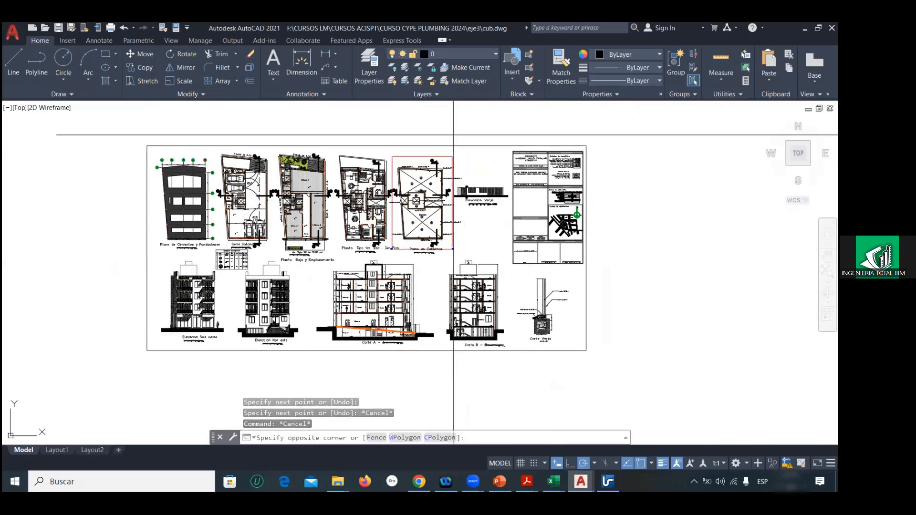
{"action": "left_click", "coordinate": [647, 395]}
{"action": "key", "text": "Delete"}
{"action": "left_click", "coordinate": [614, 374]}
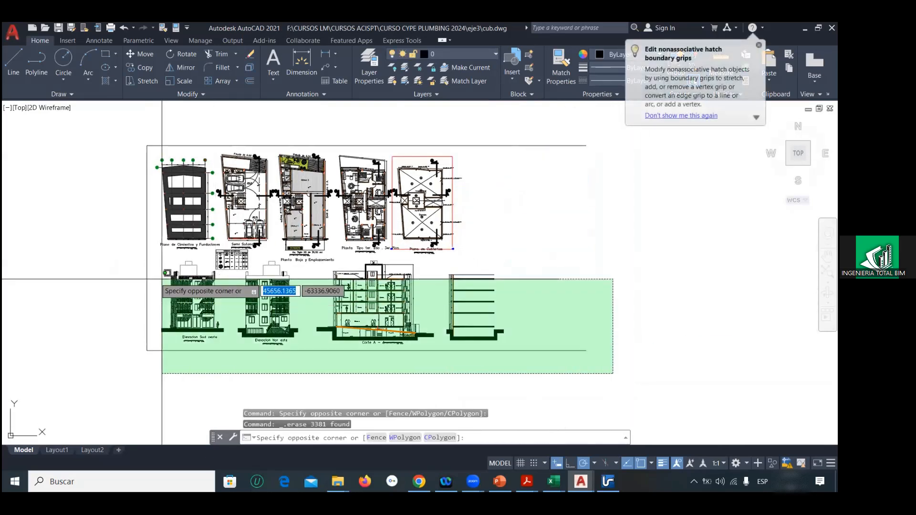
{"action": "left_click", "coordinate": [77, 260]}
{"action": "key", "text": "Delete"}
Step: Erase the foundation plan and the sheet frame's remaining upper line
{"action": "middle_click_drag", "start_coordinate": [155, 219], "coordinate": [231, 241]}
{"action": "left_click", "coordinate": [196, 155]}
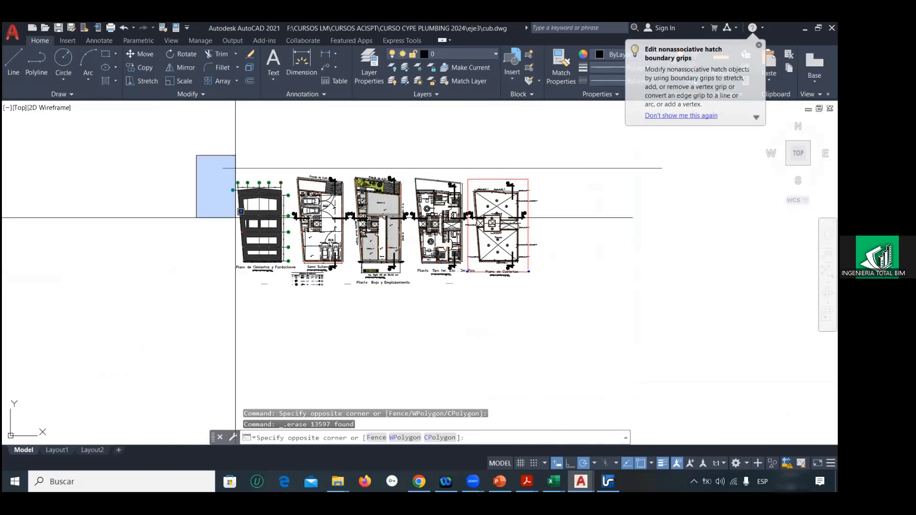
{"action": "left_click_drag", "start_coordinate": [286, 289], "coordinate": [181, 143]}
{"action": "key", "text": "Delete"}
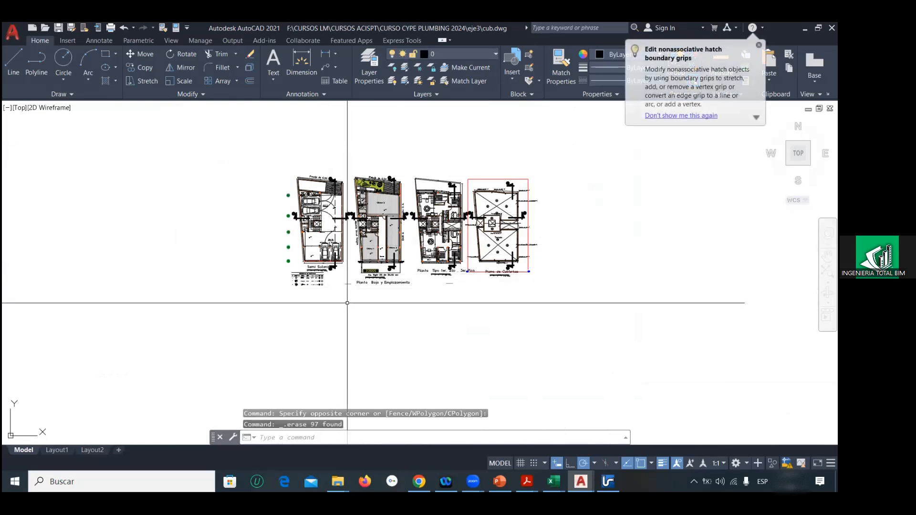
Step: Erase the Semi Sotano, ground floor and typical floor plans, keeping only the roof plan
{"action": "left_click", "coordinate": [348, 303]}
{"action": "left_click", "coordinate": [257, 135]}
{"action": "left_click", "coordinate": [458, 160]}
{"action": "left_click", "coordinate": [300, 285]}
{"action": "key", "text": "Delete"}
{"action": "scroll", "coordinate": [466, 270], "scroll_direction": "up", "scroll_amount": 4}
{"action": "left_click", "coordinate": [460, 272]}
{"action": "middle_click_drag", "start_coordinate": [421, 212], "coordinate": [412, 323]}
{"action": "left_click", "coordinate": [406, 176]}
{"action": "key", "text": "Delete"}
Step: Erase the leftover section B marker beside the roof plan's red frame
{"action": "scroll", "coordinate": [449, 250], "scroll_direction": "up", "scroll_amount": 8}
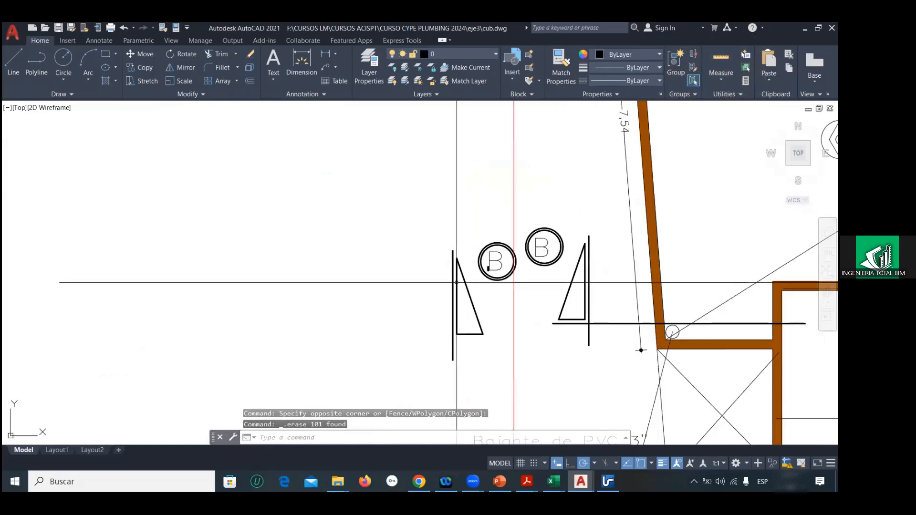
{"action": "left_click", "coordinate": [475, 354]}
{"action": "left_click", "coordinate": [394, 235]}
{"action": "key", "text": "Delete"}
{"action": "scroll", "coordinate": [378, 209], "scroll_direction": "down", "scroll_amount": 10}
{"action": "scroll", "coordinate": [380, 209], "scroll_direction": "up", "scroll_amount": 6}
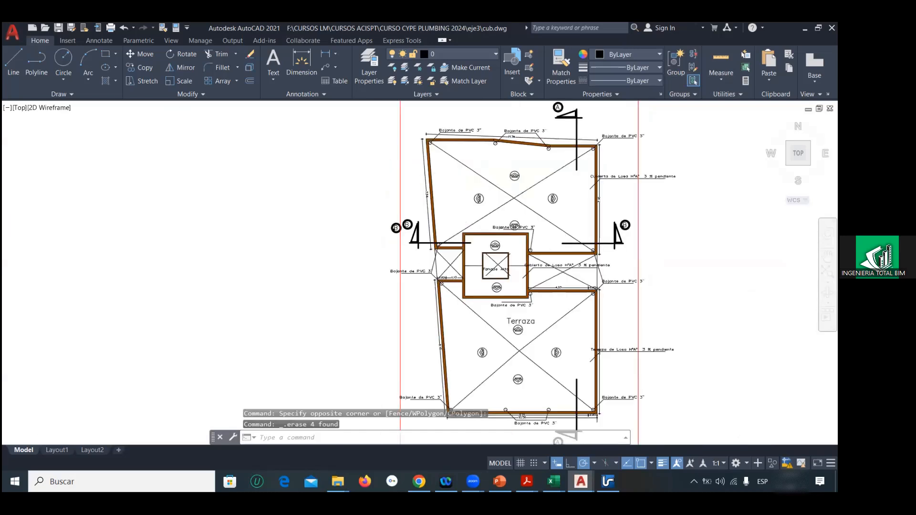
{"action": "scroll", "coordinate": [379, 208], "scroll_direction": "up", "scroll_amount": 5}
{"action": "left_click", "coordinate": [414, 278]}
{"action": "left_click", "coordinate": [378, 215]}
{"action": "key", "text": "Delete"}
{"action": "scroll", "coordinate": [378, 216], "scroll_direction": "down", "scroll_amount": 14}
{"action": "scroll", "coordinate": [378, 241], "scroll_direction": "up", "scroll_amount": 4}
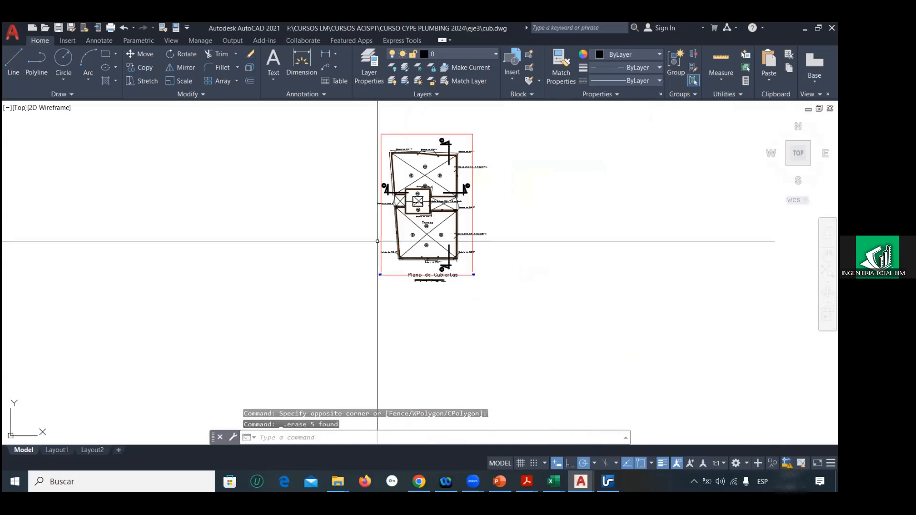
Step: Erase the red frame around the roof plan and the graphic scale bar below its title
{"action": "scroll", "coordinate": [379, 242], "scroll_direction": "up", "scroll_amount": 5}
{"action": "left_click", "coordinate": [388, 305]}
{"action": "left_click", "coordinate": [349, 337]}
{"action": "key", "text": "Delete"}
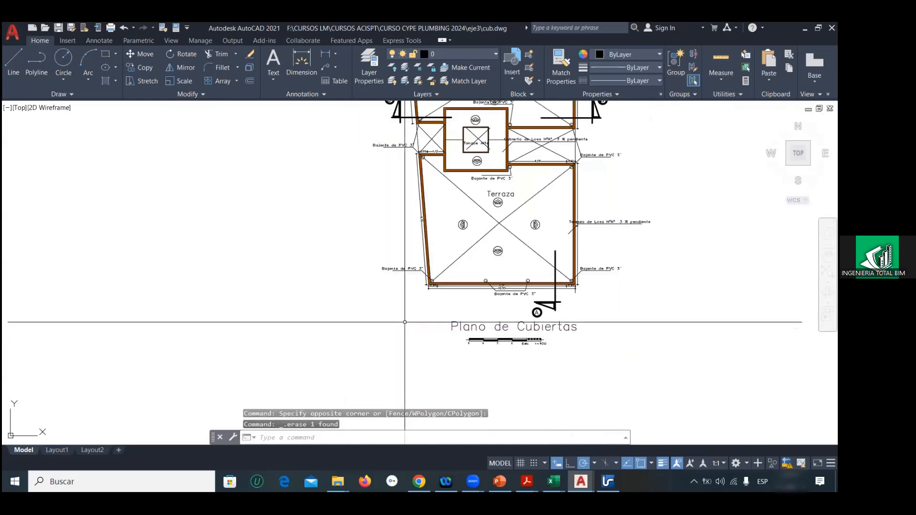
{"action": "left_click", "coordinate": [419, 327]}
{"action": "left_click", "coordinate": [593, 364]}
{"action": "key", "text": "Delete"}
Step: Move the roof plan from the centre of the Tanque Alto square to the reference line's endpoint at the origin
{"action": "scroll", "coordinate": [406, 284], "scroll_direction": "down", "scroll_amount": 10}
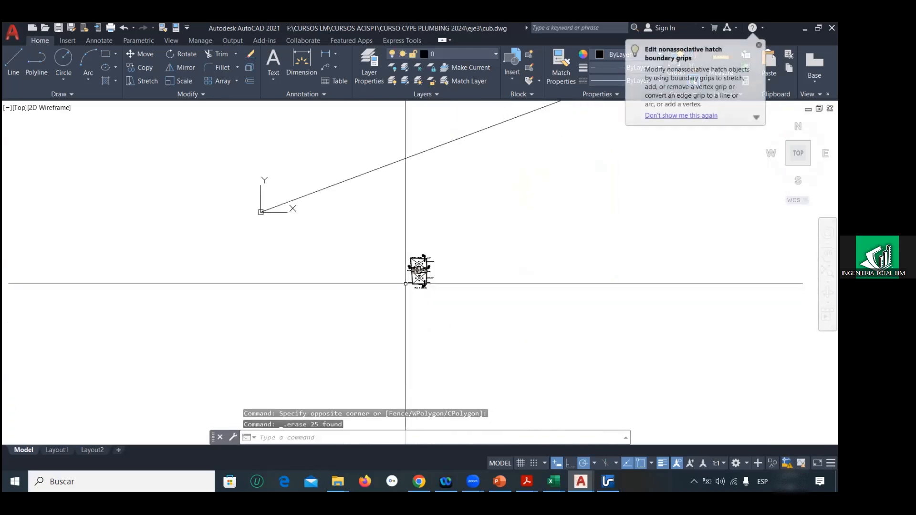
{"action": "left_click", "coordinate": [368, 232]}
{"action": "left_click", "coordinate": [446, 315]}
{"action": "type", "text": "m"}
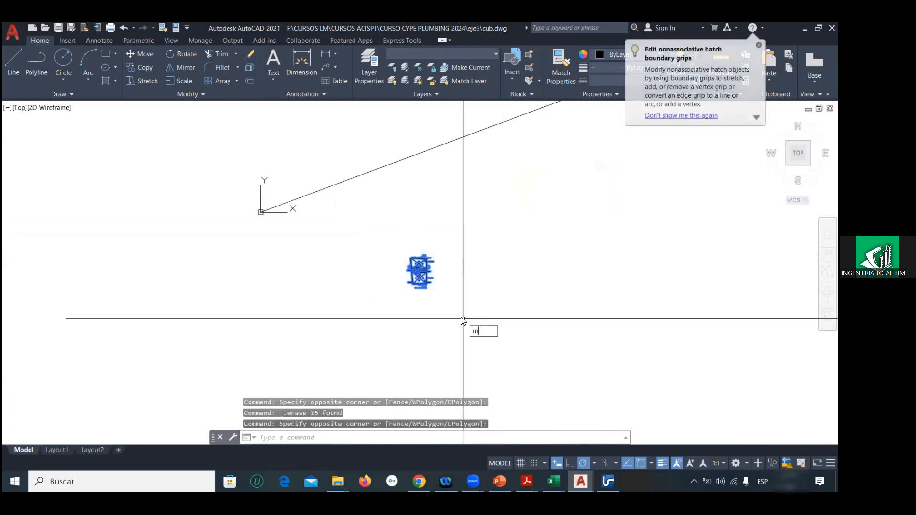
{"action": "key", "text": "Return"}
{"action": "scroll", "coordinate": [419, 272], "scroll_direction": "up", "scroll_amount": 8}
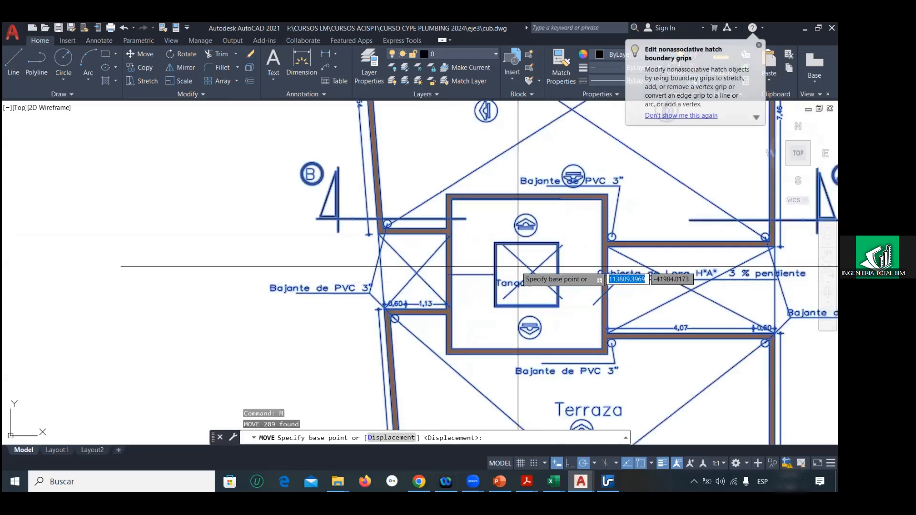
{"action": "left_click", "coordinate": [532, 268]}
{"action": "scroll", "coordinate": [369, 220], "scroll_direction": "down", "scroll_amount": 8}
{"action": "middle_click_drag", "start_coordinate": [249, 193], "coordinate": [461, 237]}
{"action": "scroll", "coordinate": [262, 187], "scroll_direction": "down", "scroll_amount": 2}
{"action": "middle_click_drag", "start_coordinate": [262, 187], "coordinate": [374, 229]}
{"action": "middle_click_drag", "start_coordinate": [237, 175], "coordinate": [335, 223]}
{"action": "scroll", "coordinate": [299, 198], "scroll_direction": "up", "scroll_amount": 6}
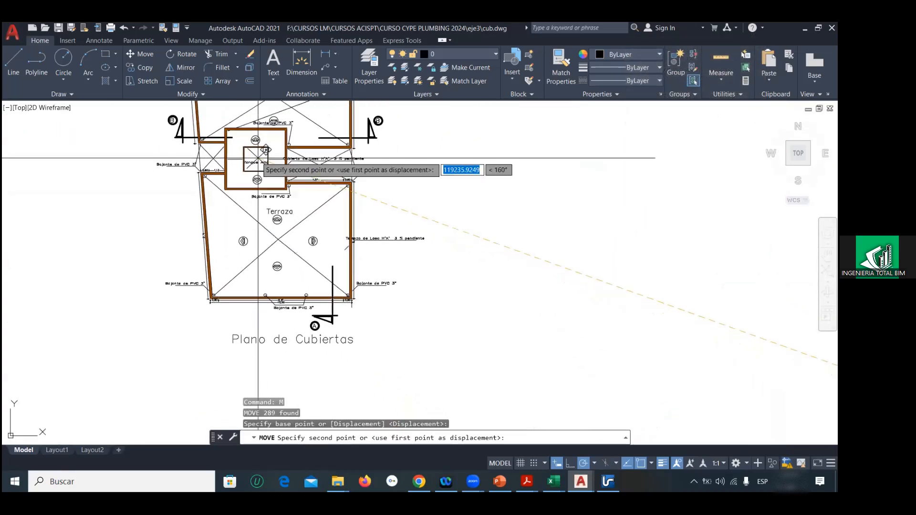
{"action": "middle_click_drag", "start_coordinate": [258, 158], "coordinate": [262, 224]}
{"action": "scroll", "coordinate": [286, 220], "scroll_direction": "up", "scroll_amount": 4}
{"action": "left_click", "coordinate": [293, 217]}
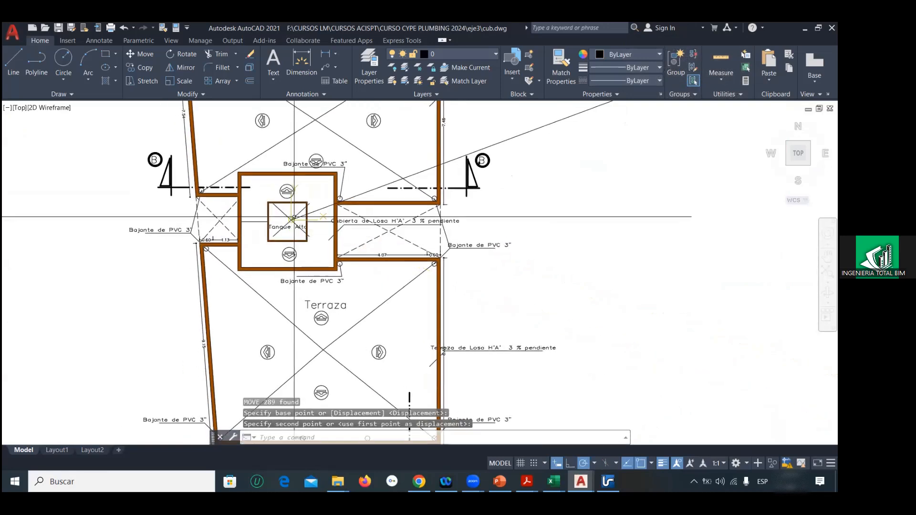
Step: Erase the diagonal reference line from the cub drawing and zoom to the drawing's extents
{"action": "scroll", "coordinate": [482, 268], "scroll_direction": "down", "scroll_amount": 10}
{"action": "left_click", "coordinate": [525, 260]}
{"action": "left_click", "coordinate": [508, 203]}
{"action": "key", "text": "Delete"}
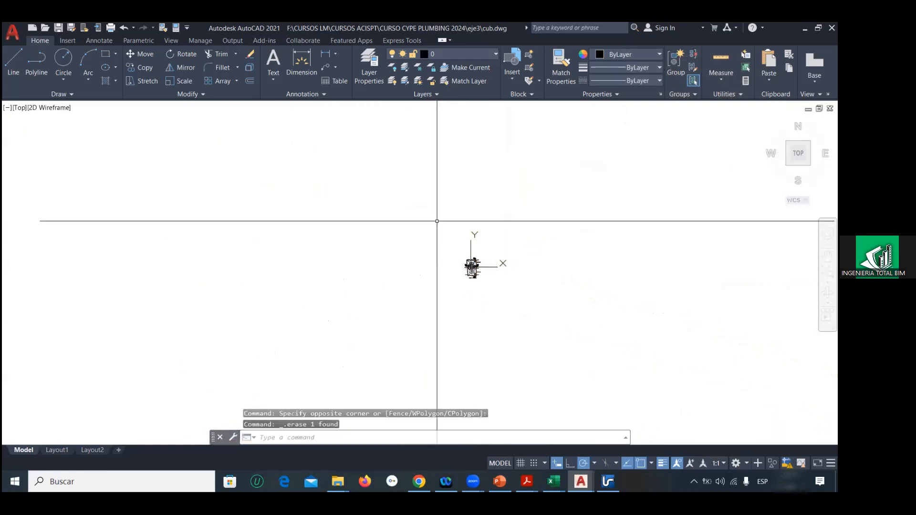
{"action": "type", "text": "z"}
{"action": "key", "text": "Return"}
{"action": "type", "text": "e"}
{"action": "key", "text": "Return"}
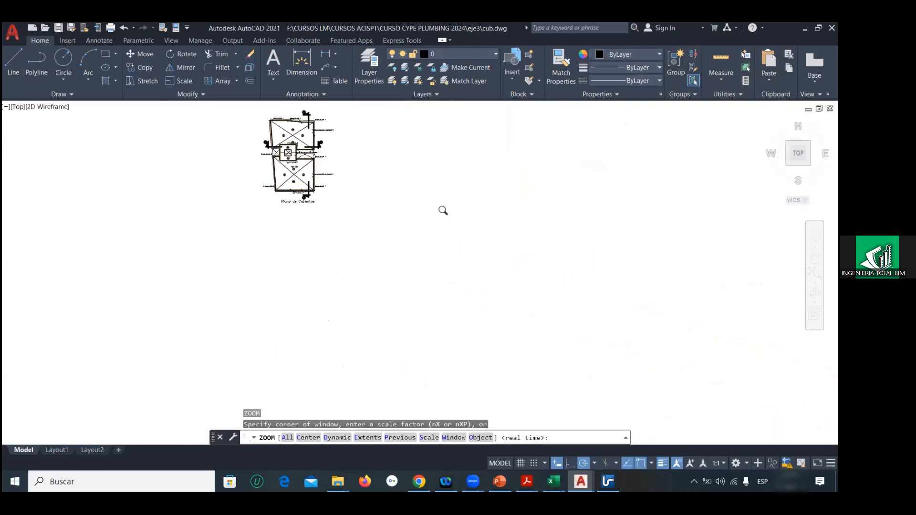
{"action": "left_click", "coordinate": [12, 32]}
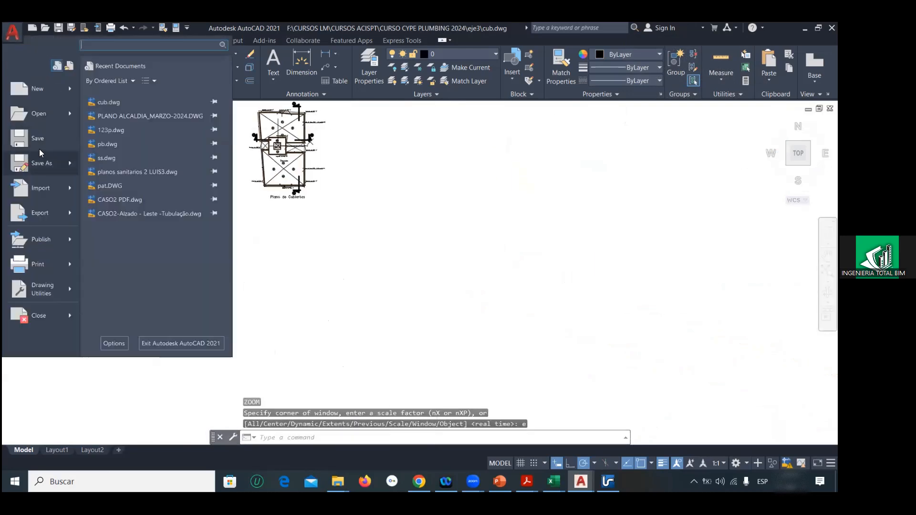
{"action": "key", "text": "Escape"}
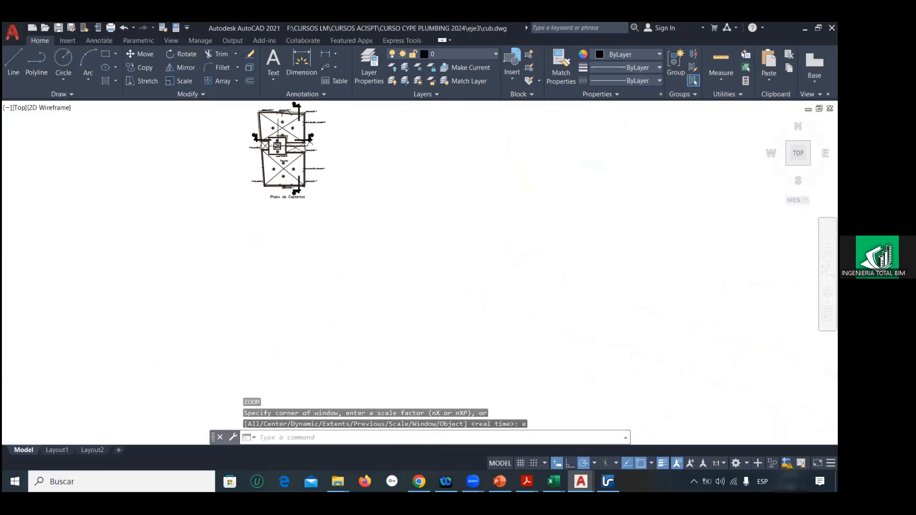
Step: Save the cub drawing and quit AutoCAD, keeping the changes to cub and discarding those to Drawing1 and 123p
{"action": "key", "text": "ctrl+s"}
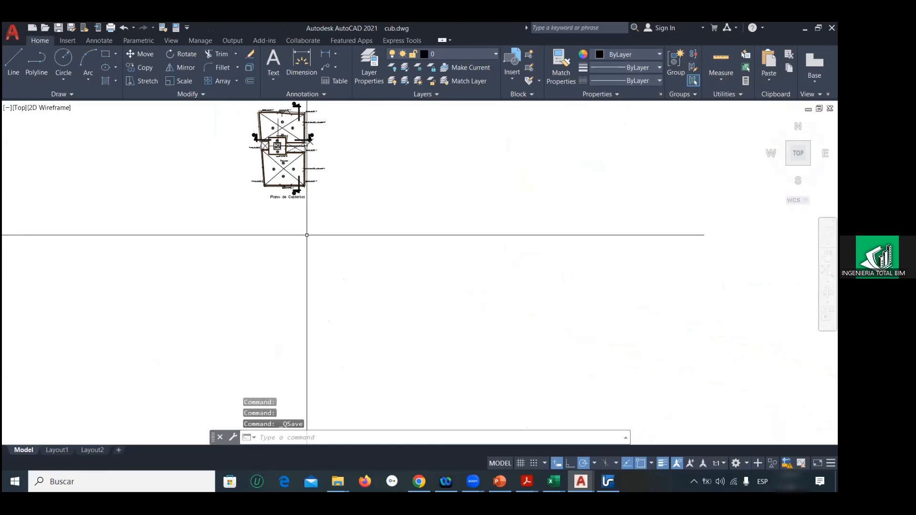
{"action": "scroll", "coordinate": [331, 231], "scroll_direction": "down", "scroll_amount": 4}
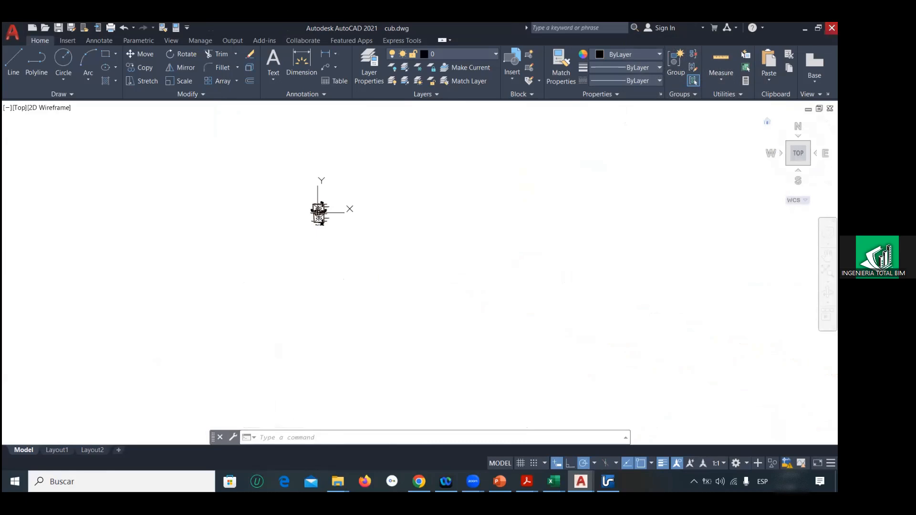
{"action": "left_click", "coordinate": [832, 27]}
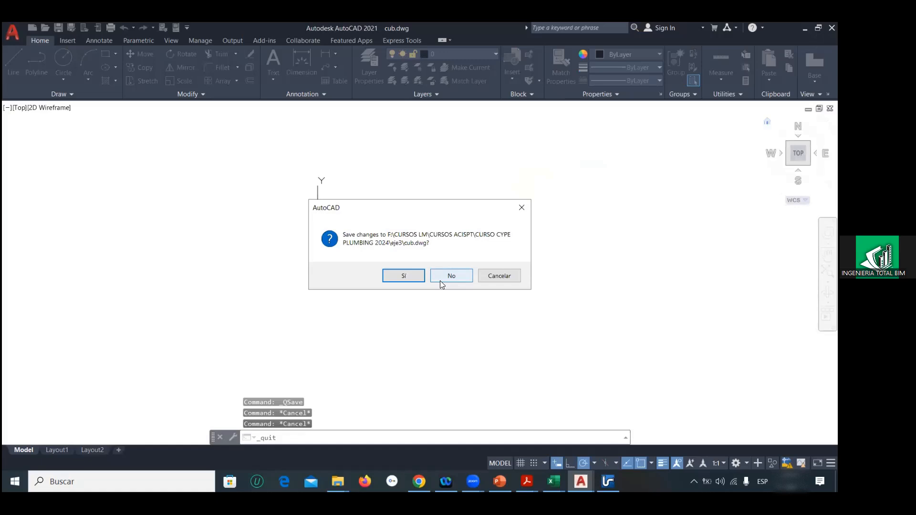
{"action": "left_click", "coordinate": [412, 276]}
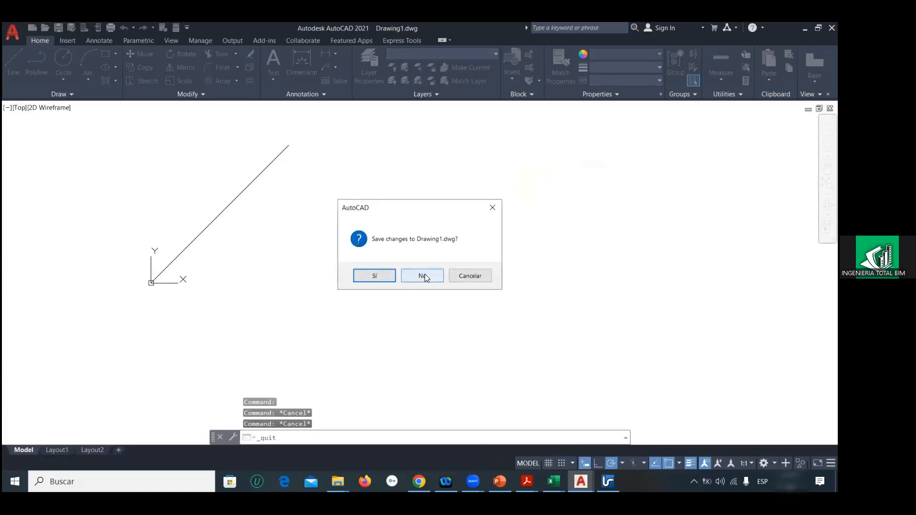
{"action": "left_click", "coordinate": [423, 276]}
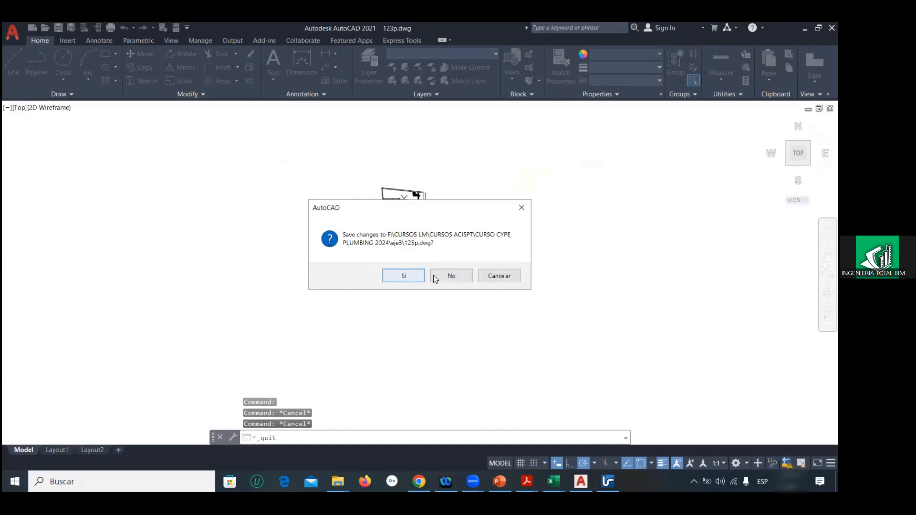
{"action": "left_click", "coordinate": [433, 276]}
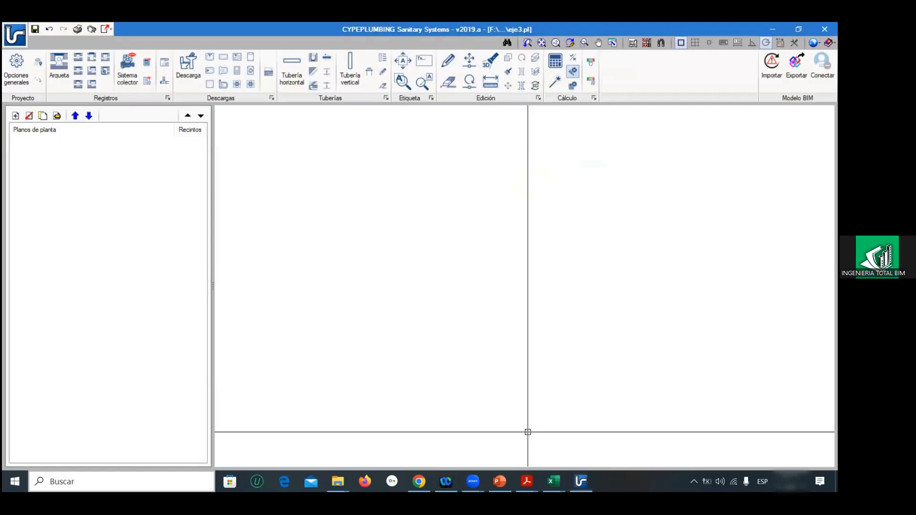
Step: Find AutoCAD 2021 - English among the installed applications and launch it again
{"action": "left_click", "coordinate": [148, 482]}
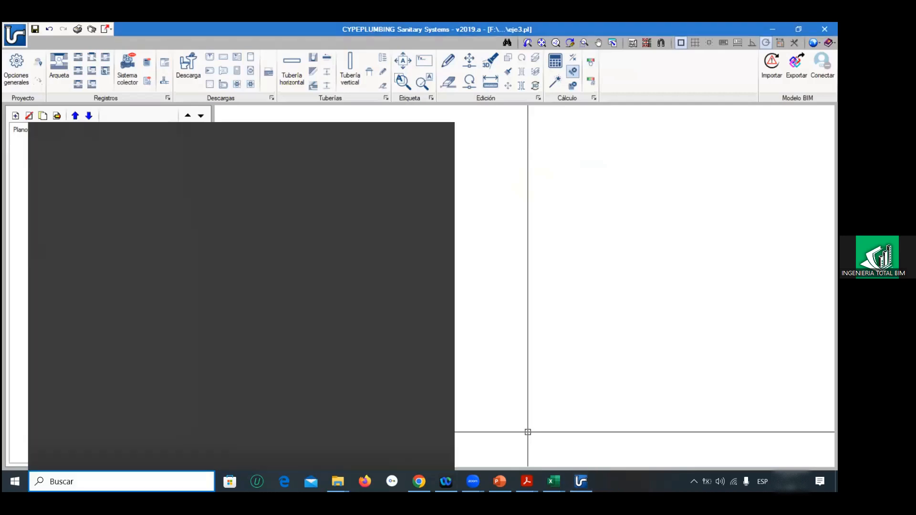
{"action": "type", "text": "auto"}
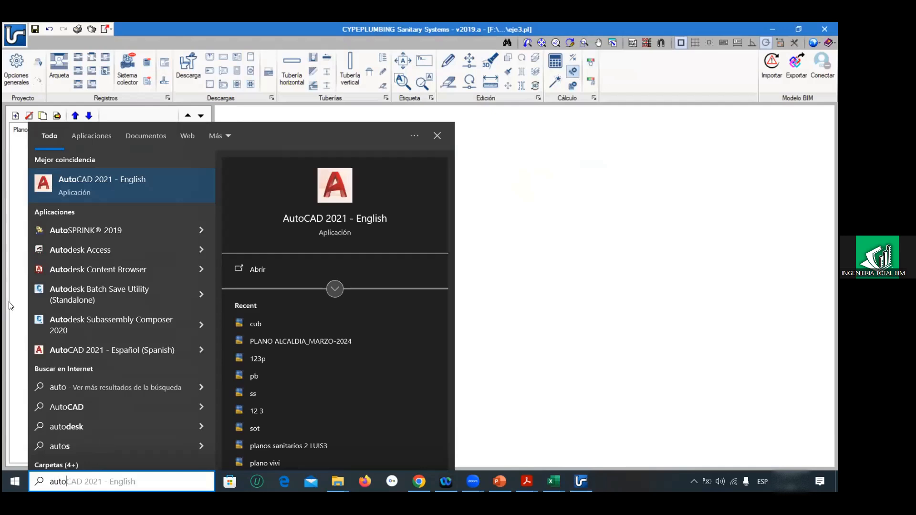
{"action": "left_click", "coordinate": [65, 182]}
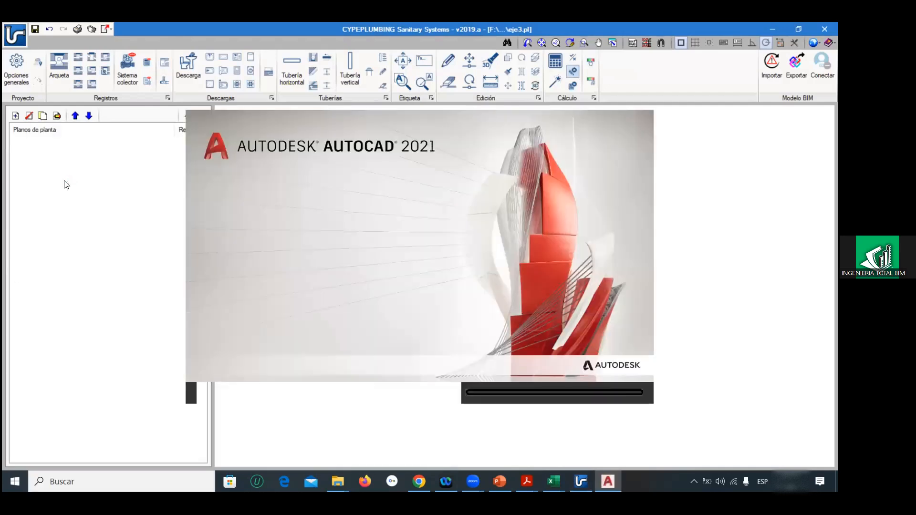
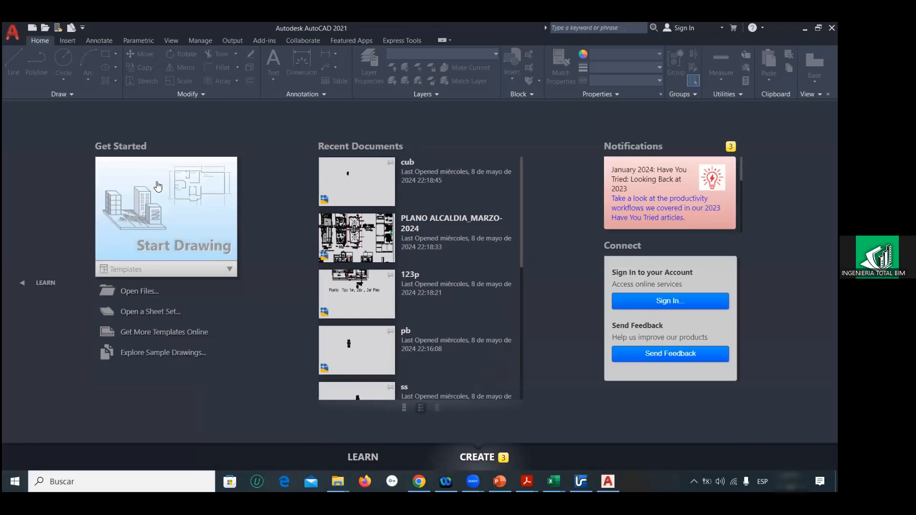
Step: Open the recent drawing PLANO ALCALDIA_MARZO-2024, continuing past the foreign-DWG notice, and locate section Corte A - A
{"action": "left_click", "coordinate": [363, 221]}
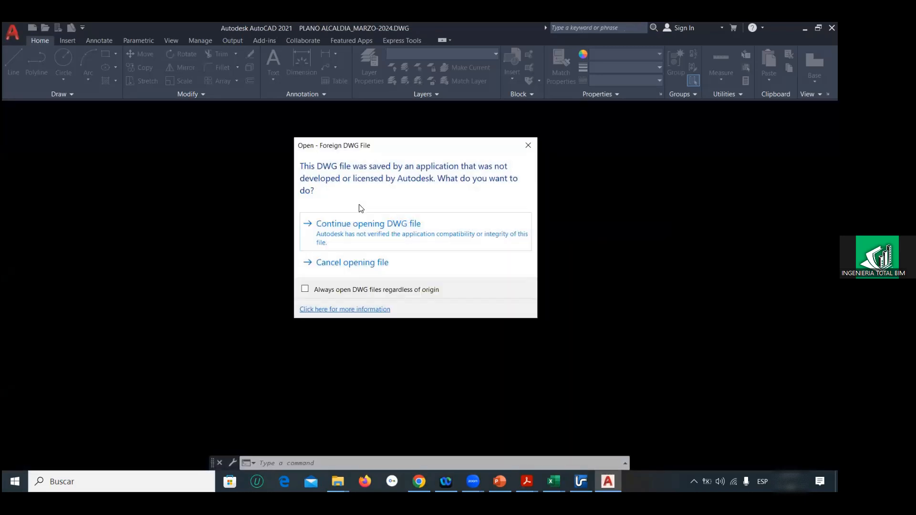
{"action": "left_click", "coordinate": [352, 226]}
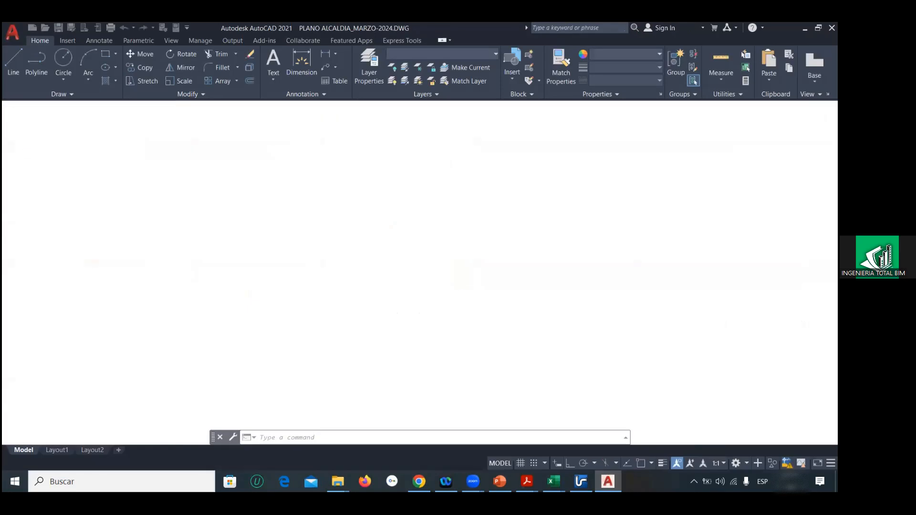
{"action": "scroll", "coordinate": [353, 225], "scroll_direction": "down", "scroll_amount": 2}
{"action": "middle_click_drag", "start_coordinate": [350, 301], "coordinate": [372, 173]}
{"action": "scroll", "coordinate": [326, 307], "scroll_direction": "up", "scroll_amount": 9}
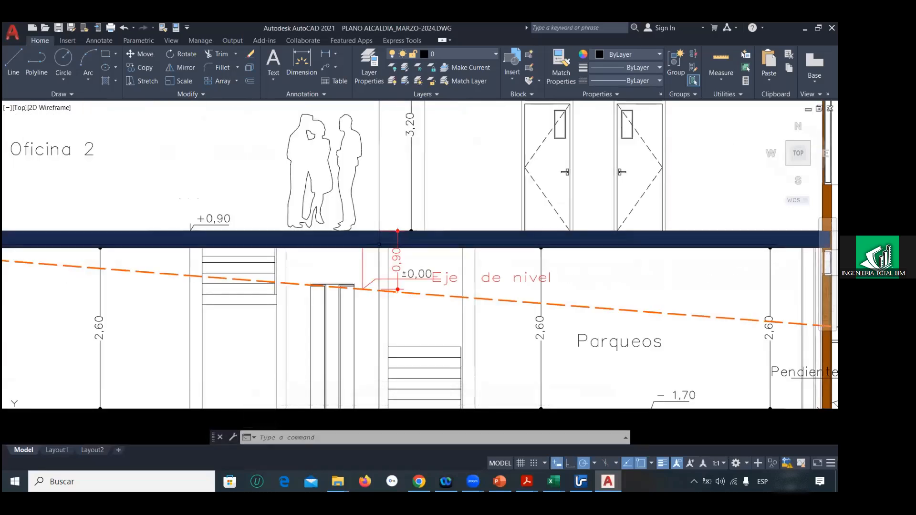
{"action": "scroll", "coordinate": [380, 246], "scroll_direction": "down", "scroll_amount": 4}
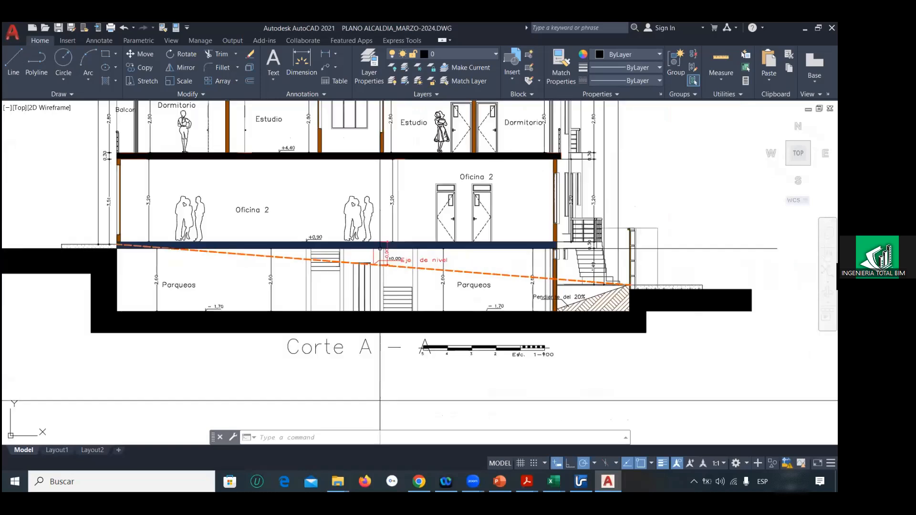
Step: Measure the Parqueos storey's height in Corte A - A from its floor to the top of the slab above with a temporary line
{"action": "left_click", "coordinate": [13, 63]}
{"action": "scroll", "coordinate": [457, 301], "scroll_direction": "up", "scroll_amount": 8}
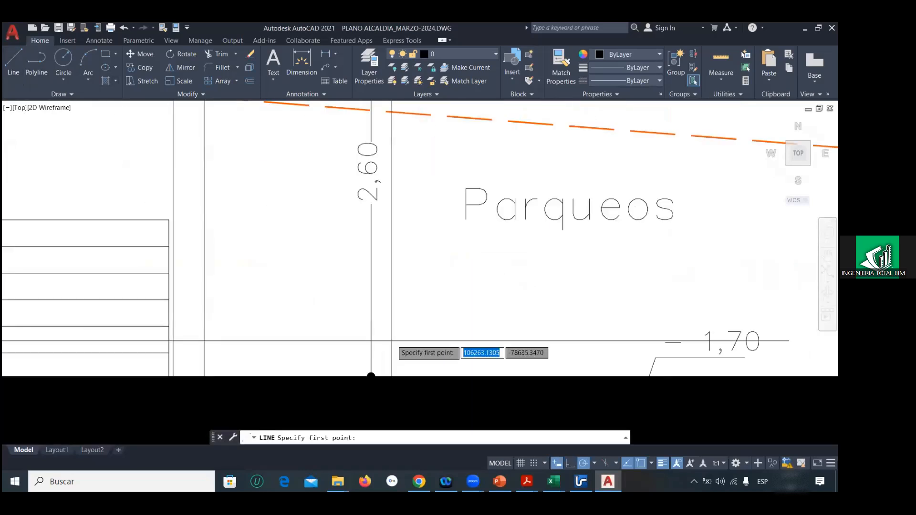
{"action": "left_click", "coordinate": [371, 373]}
{"action": "scroll", "coordinate": [390, 204], "scroll_direction": "down", "scroll_amount": 4}
{"action": "scroll", "coordinate": [390, 202], "scroll_direction": "down", "scroll_amount": 3}
{"action": "middle_click_drag", "start_coordinate": [390, 202], "coordinate": [385, 301]}
{"action": "scroll", "coordinate": [381, 234], "scroll_direction": "up", "scroll_amount": 3}
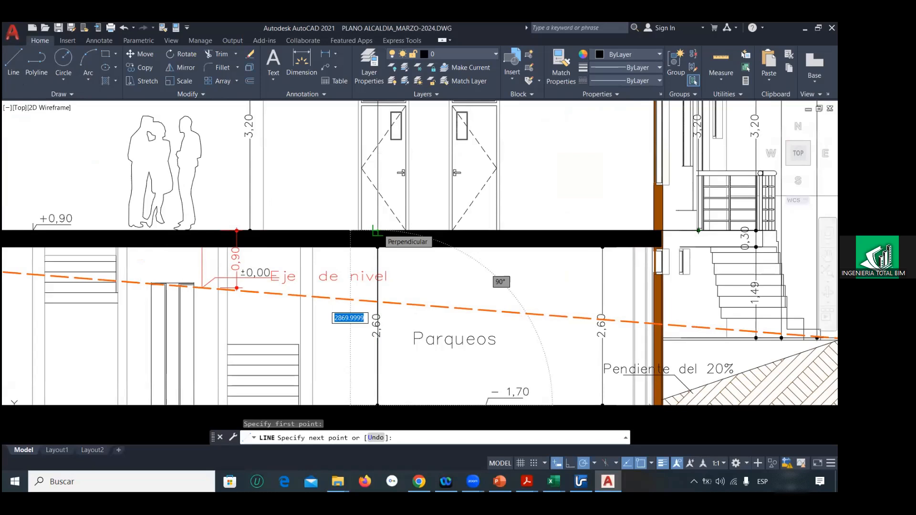
{"action": "scroll", "coordinate": [377, 233], "scroll_direction": "down", "scroll_amount": 4}
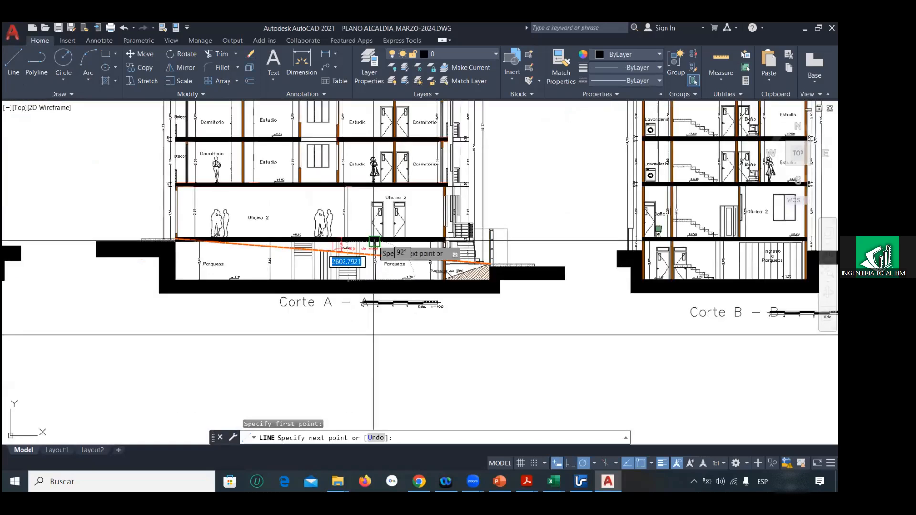
{"action": "key", "text": "Escape"}
Step: Measure the Oficina 2 storey's height from its +0,90 floor to the top of the slab above with a temporary line
{"action": "scroll", "coordinate": [367, 221], "scroll_direction": "up", "scroll_amount": 5}
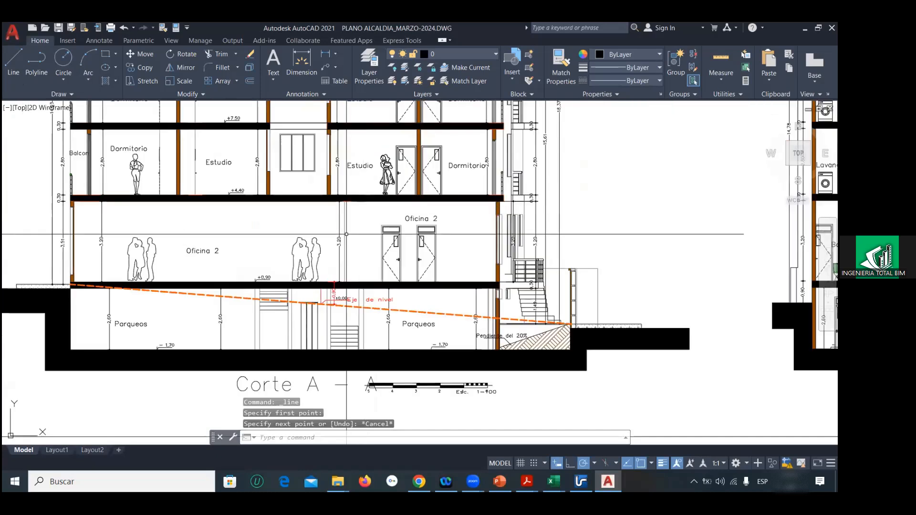
{"action": "left_click", "coordinate": [14, 63]}
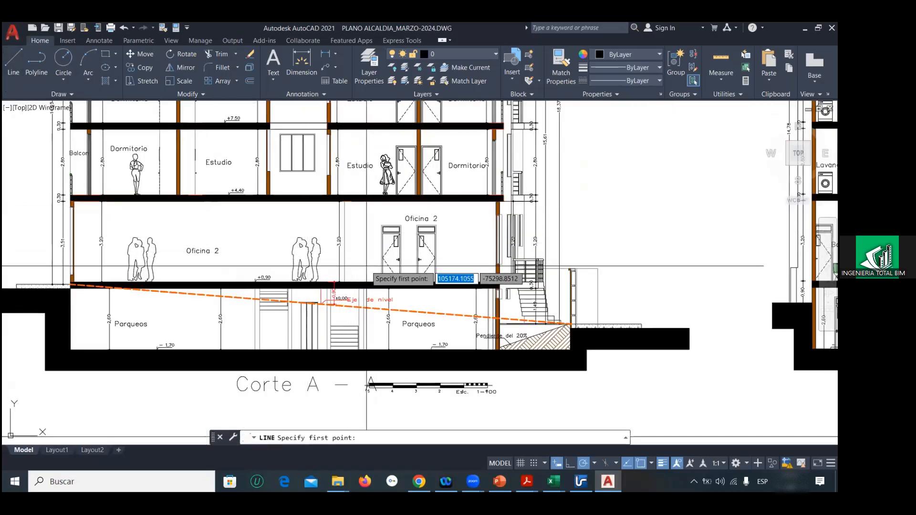
{"action": "scroll", "coordinate": [369, 267], "scroll_direction": "up", "scroll_amount": 2}
{"action": "left_click", "coordinate": [342, 289]}
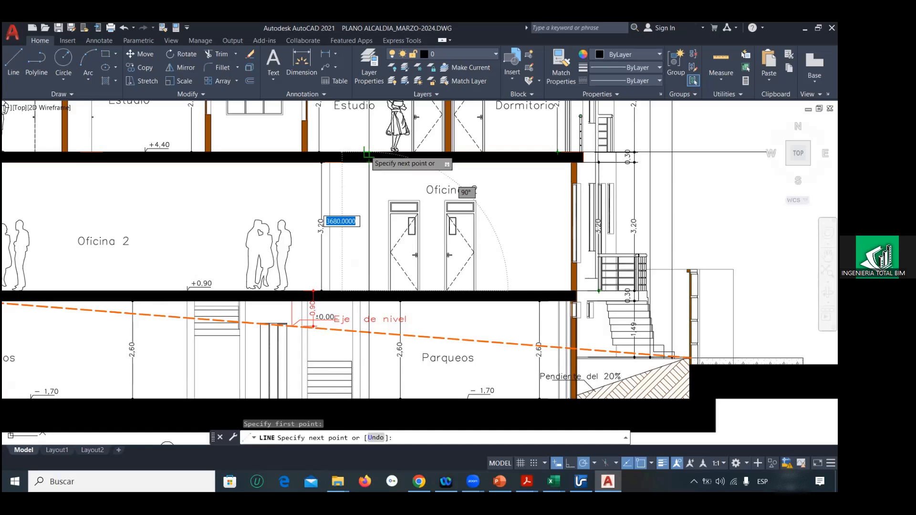
{"action": "key", "text": "Escape"}
Step: Measure the dwelling storey's height from the +4,40 floor to the top of the next slab with a temporary line
{"action": "middle_click_drag", "start_coordinate": [358, 119], "coordinate": [386, 268]}
{"action": "left_click", "coordinate": [12, 62]}
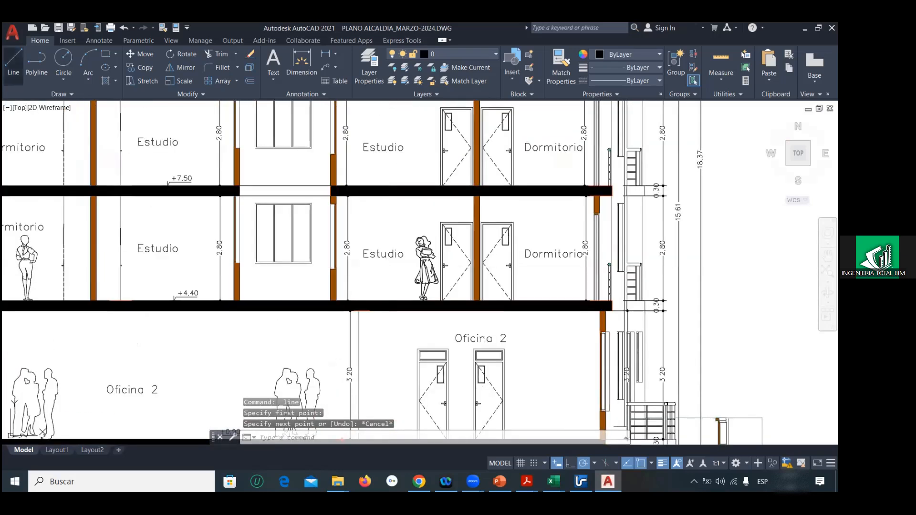
{"action": "left_click", "coordinate": [471, 298]}
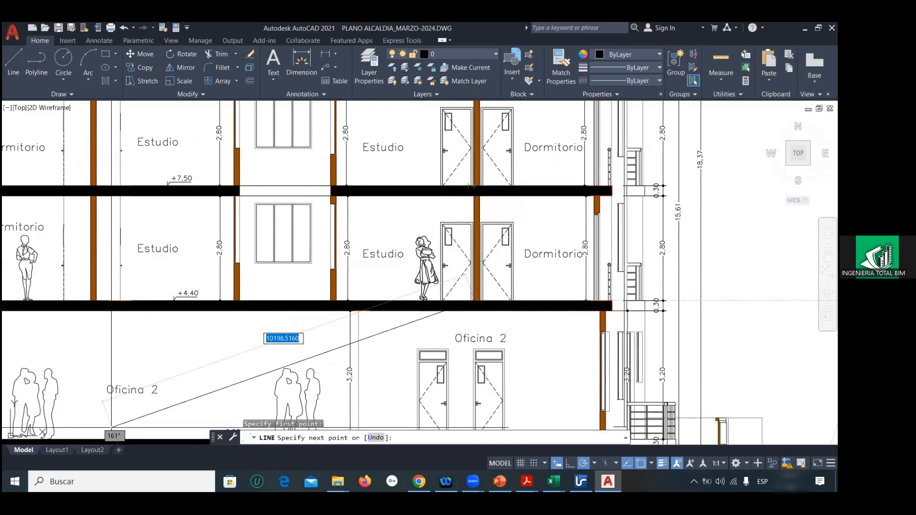
Step: Switch to File Explorer and open the eje3 folder inside CURSO CYPE PLUMBING 2024
{"action": "left_click", "coordinate": [338, 482]}
{"action": "left_click", "coordinate": [329, 428]}
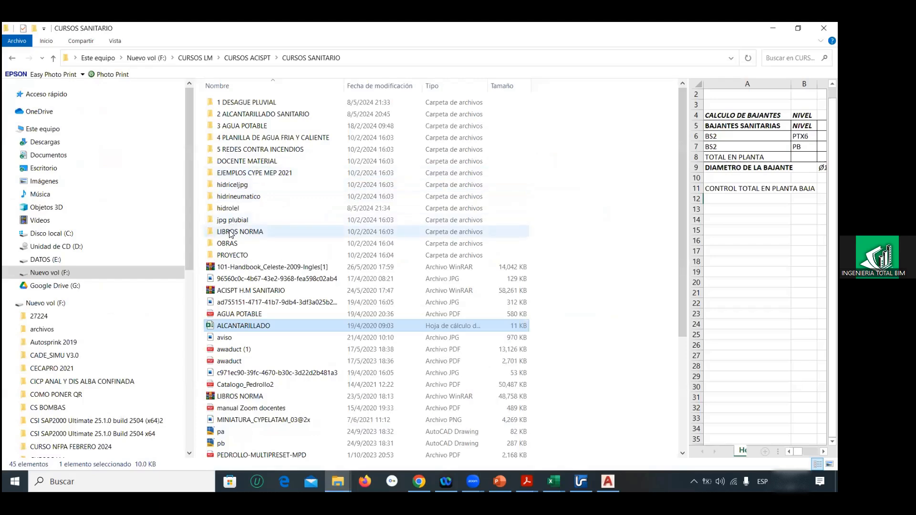
{"action": "double_click", "coordinate": [230, 171]}
{"action": "key", "text": "alt+Up"}
{"action": "scroll", "coordinate": [241, 251], "scroll_direction": "down", "scroll_amount": 4}
{"action": "scroll", "coordinate": [241, 249], "scroll_direction": "up", "scroll_amount": 4}
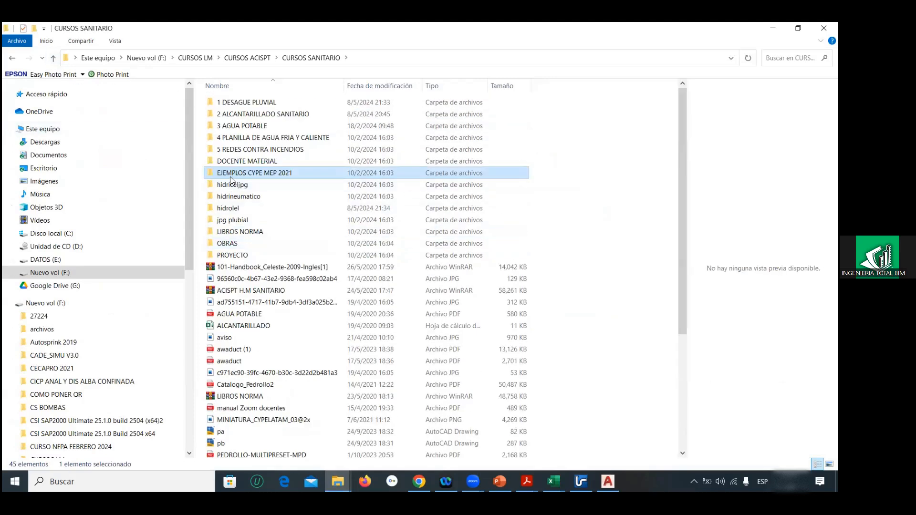
{"action": "left_click", "coordinate": [53, 58]}
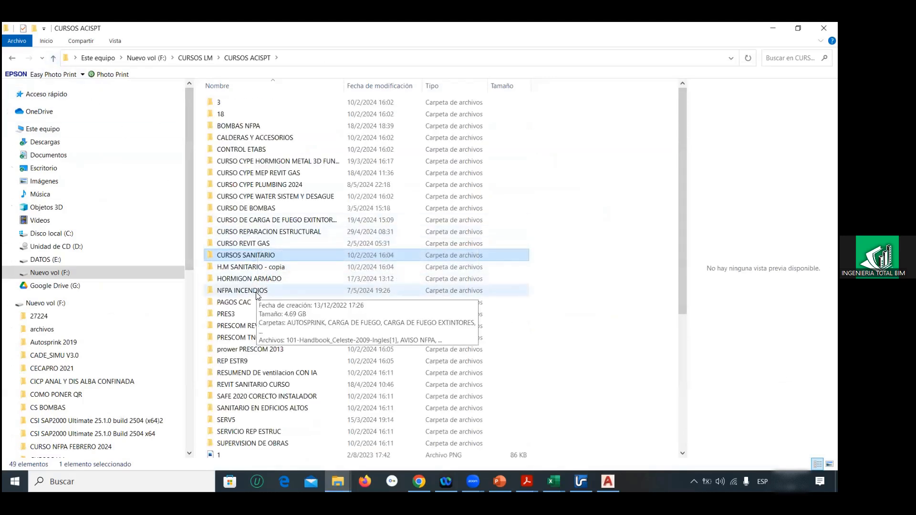
{"action": "double_click", "coordinate": [252, 185]}
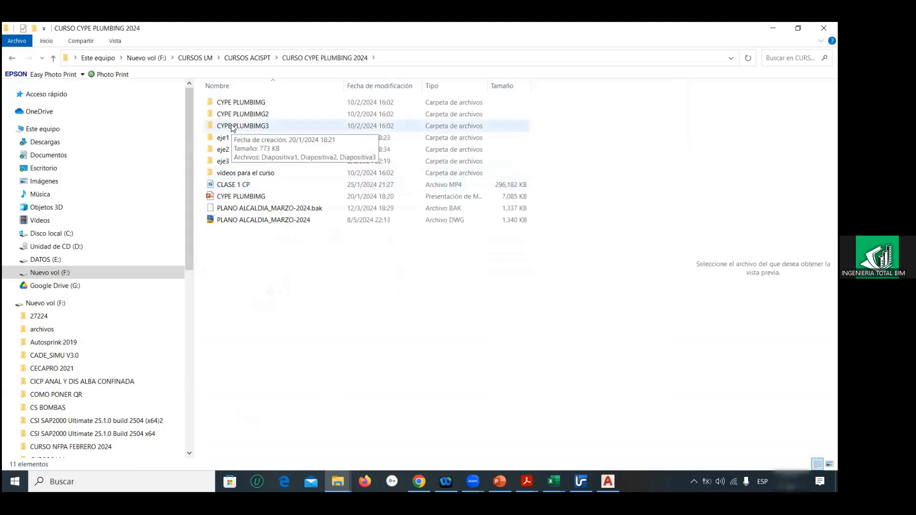
{"action": "double_click", "coordinate": [229, 162]}
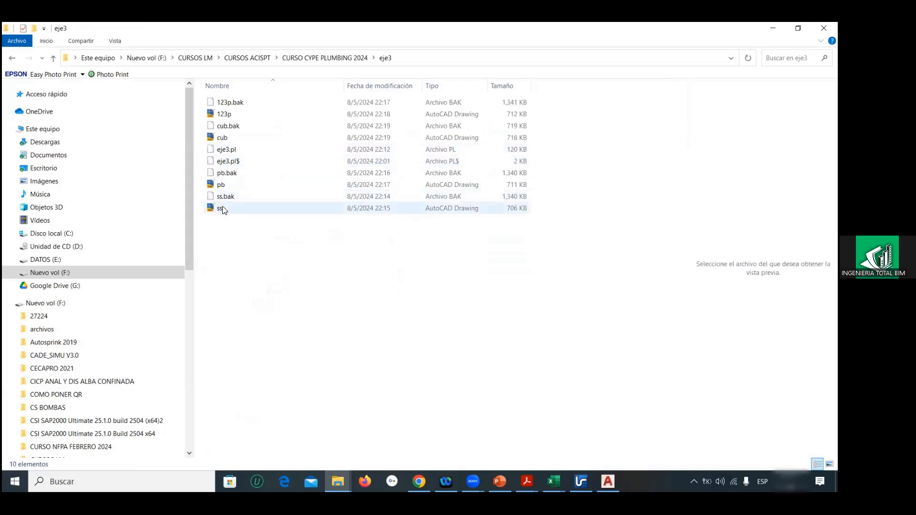
Step: Open the ss drawing from the eje3 folder in AutoCAD, continuing past the foreign-DWG notice
{"action": "right_click", "coordinate": [223, 210]}
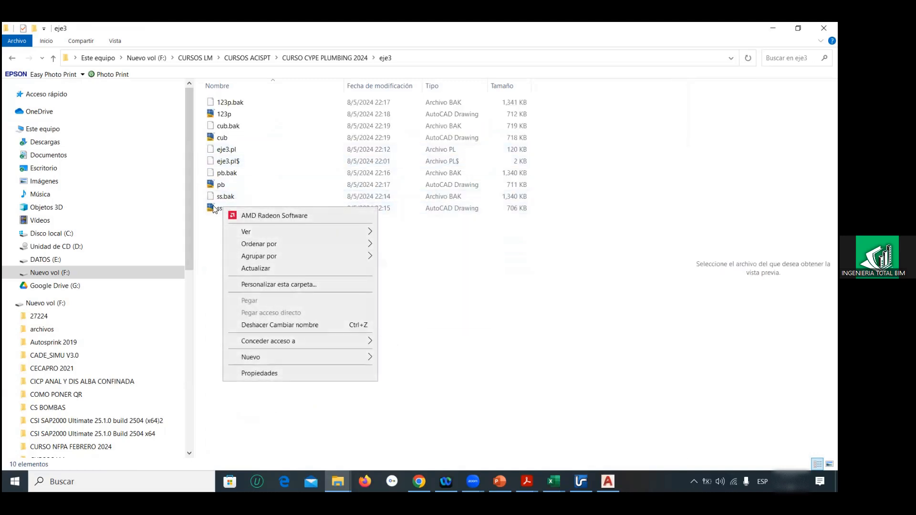
{"action": "left_click", "coordinate": [214, 209]}
{"action": "right_click", "coordinate": [213, 209]}
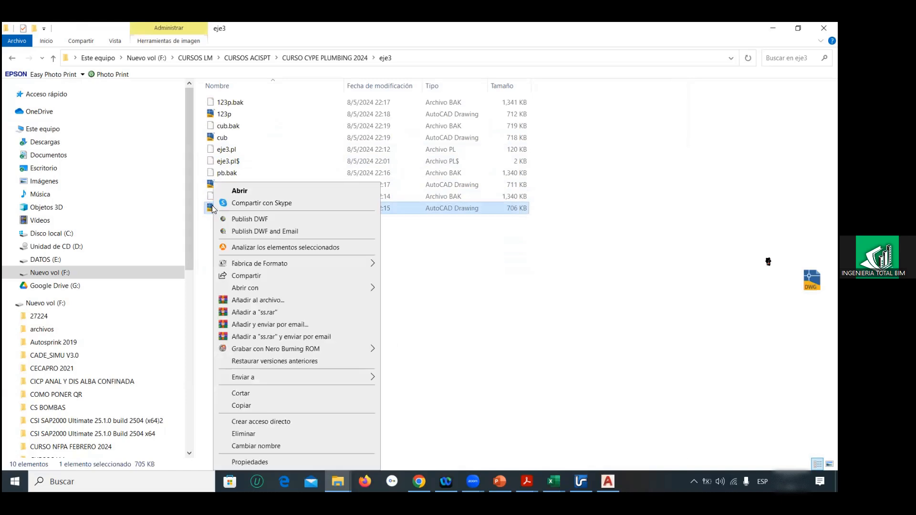
{"action": "left_click", "coordinate": [224, 190]}
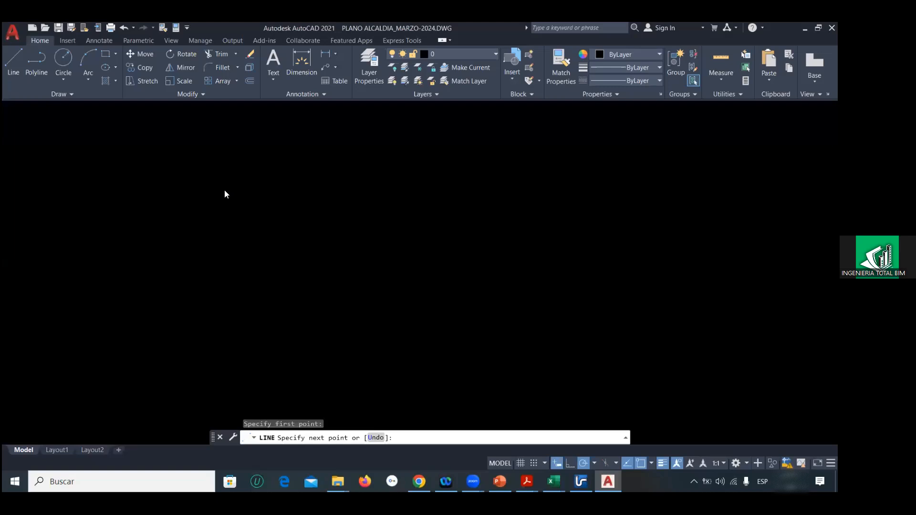
{"action": "left_click", "coordinate": [329, 226]}
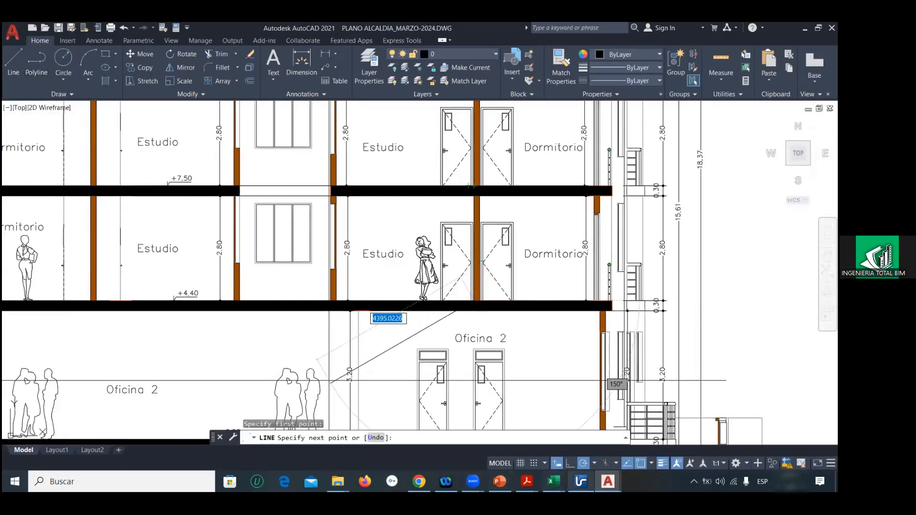
Step: Cancel the pending line in PLANO ALCALDIA_MARZO-2024 and switch to the ss drawing
{"action": "mouse_move", "coordinate": [607, 482]}
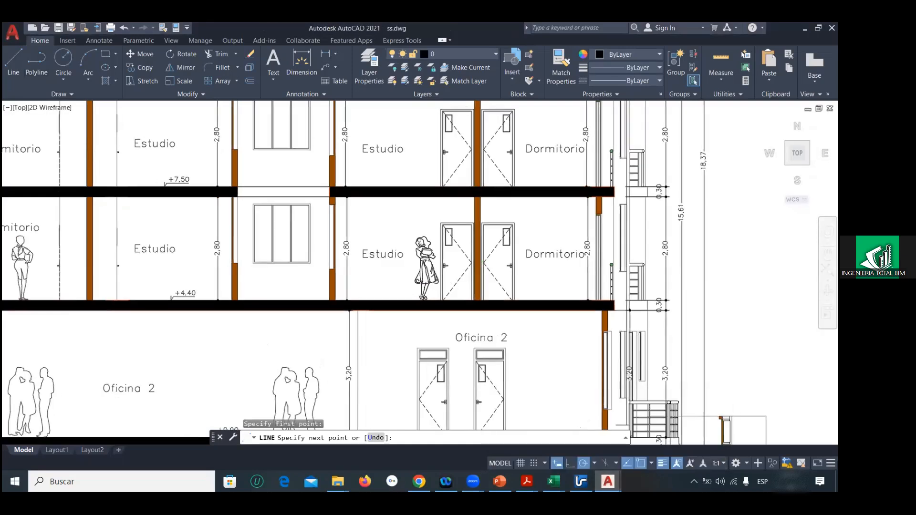
{"action": "key", "text": "Escape"}
{"action": "scroll", "coordinate": [448, 286], "scroll_direction": "down", "scroll_amount": 10}
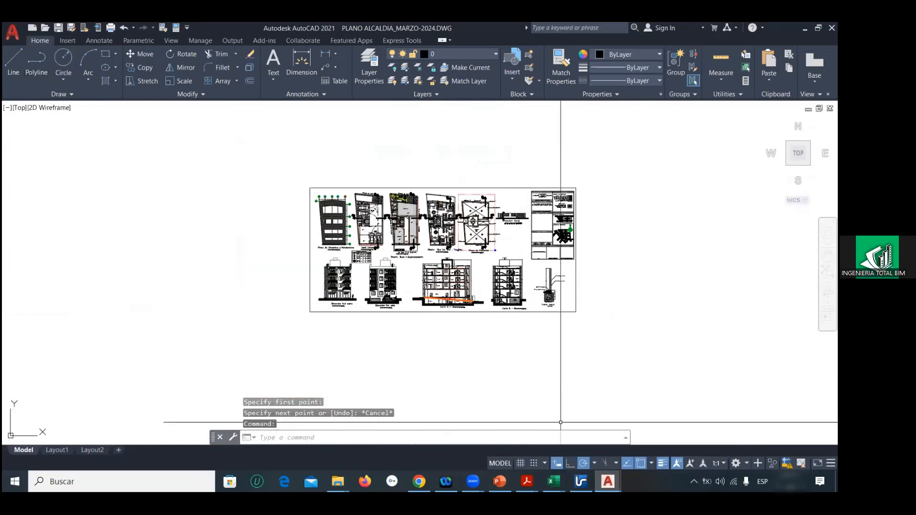
{"action": "left_click", "coordinate": [665, 431]}
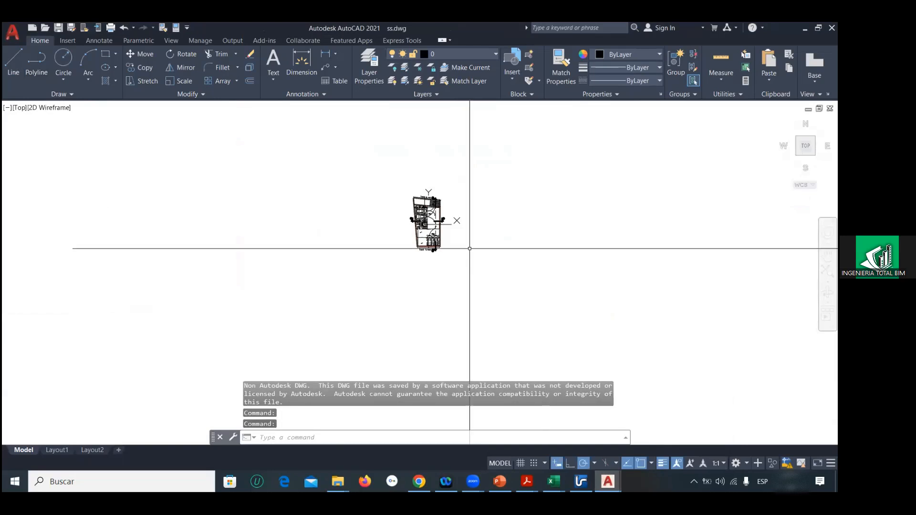
Step: Measure the lower Baulera's inside length beside the stairs in the Semi Sotano plan with a temporary line
{"action": "scroll", "coordinate": [434, 220], "scroll_direction": "up", "scroll_amount": 5}
{"action": "key", "text": "l"}
{"action": "key", "text": "Return"}
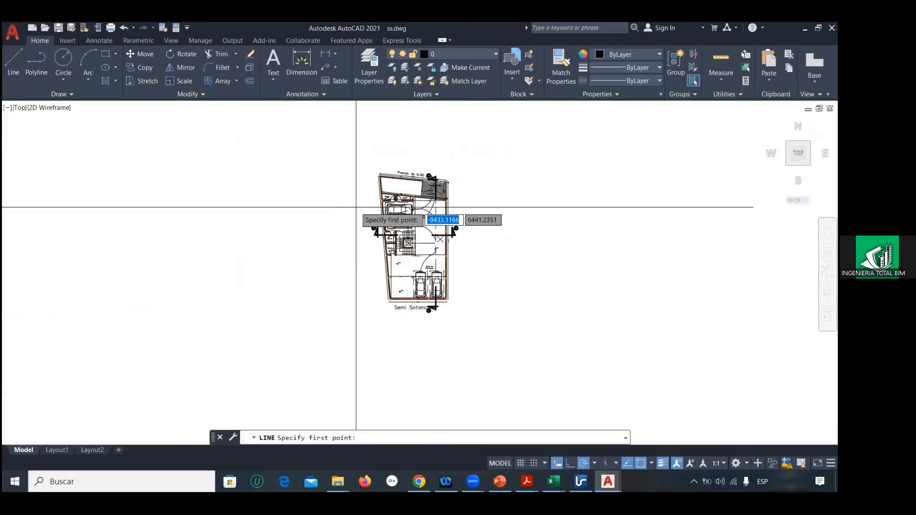
{"action": "scroll", "coordinate": [413, 234], "scroll_direction": "up", "scroll_amount": 6}
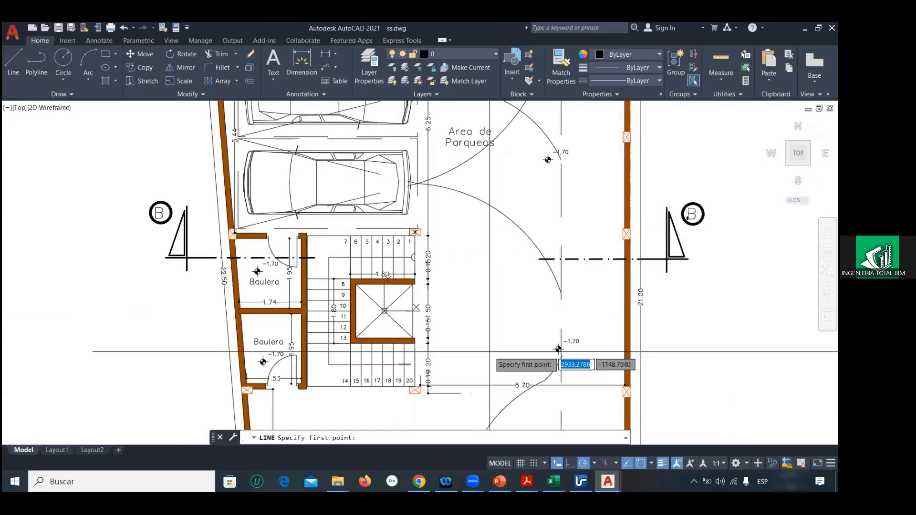
{"action": "middle_click_drag", "start_coordinate": [506, 362], "coordinate": [469, 345]}
{"action": "scroll", "coordinate": [549, 305], "scroll_direction": "down", "scroll_amount": 5}
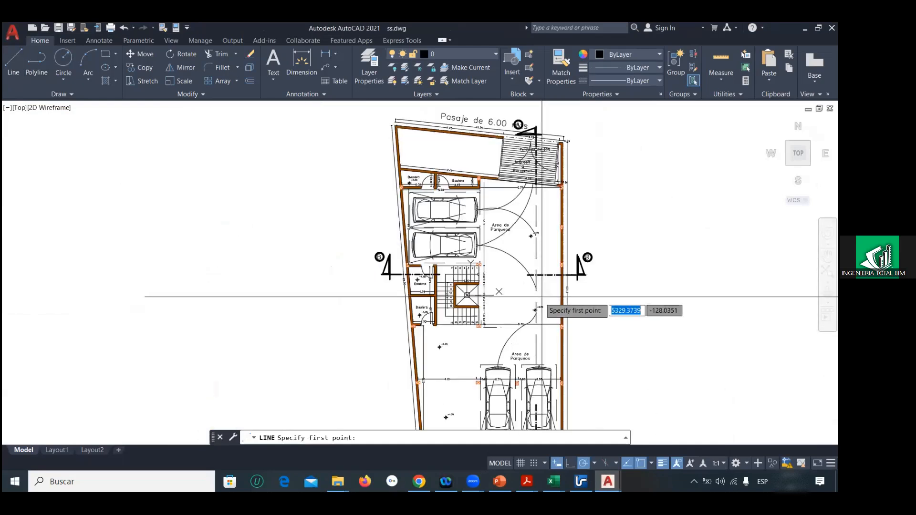
{"action": "scroll", "coordinate": [415, 322], "scroll_direction": "up", "scroll_amount": 8}
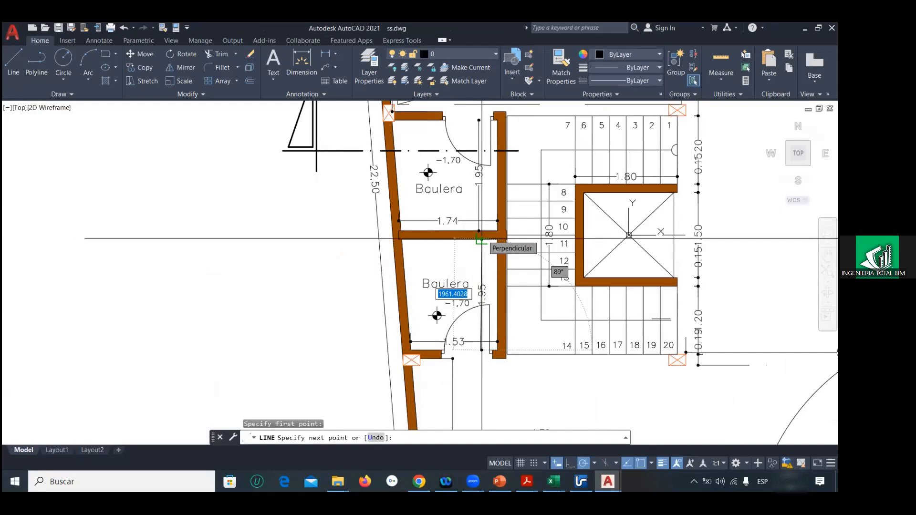
{"action": "key", "text": "super+s"}
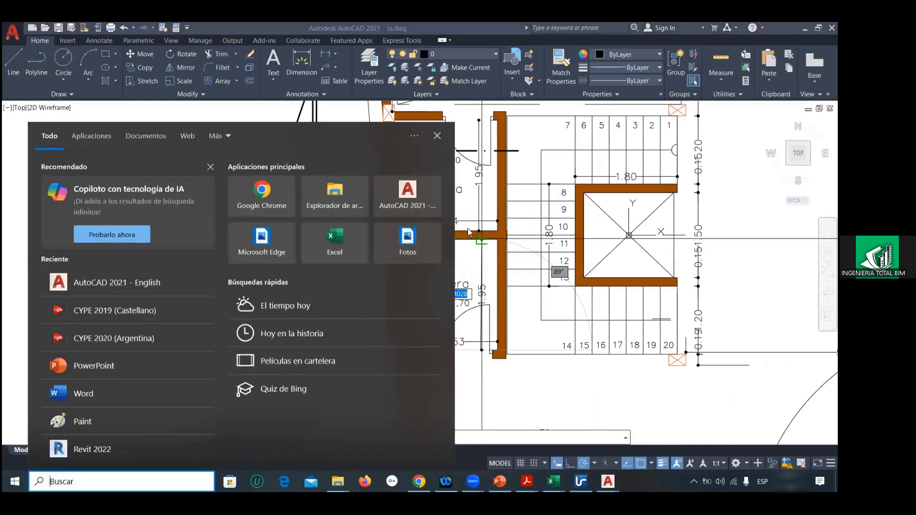
{"action": "key", "text": "Escape"}
{"action": "key", "text": "Escape"}
{"action": "scroll", "coordinate": [458, 238], "scroll_direction": "down", "scroll_amount": 8}
Step: Explode all objects of the Semi Sotano plan in the ss drawing
{"action": "left_click", "coordinate": [395, 188]}
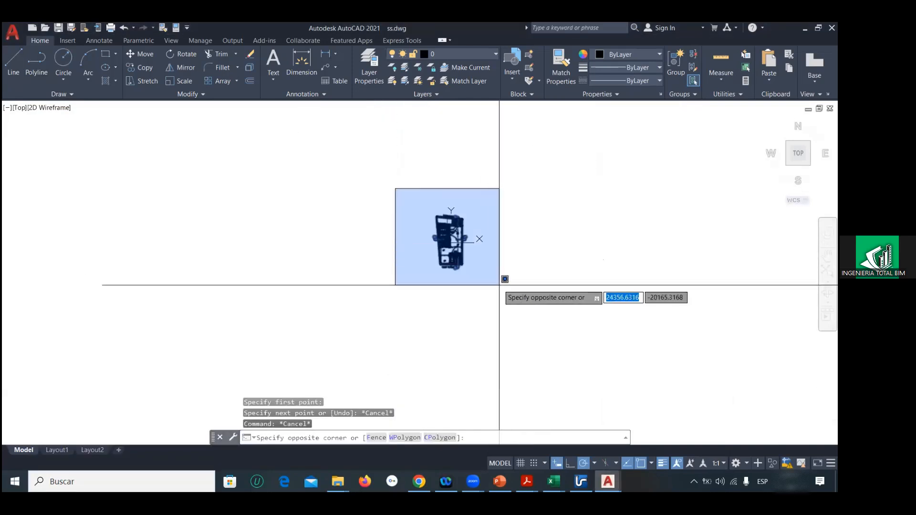
{"action": "left_click", "coordinate": [499, 285]}
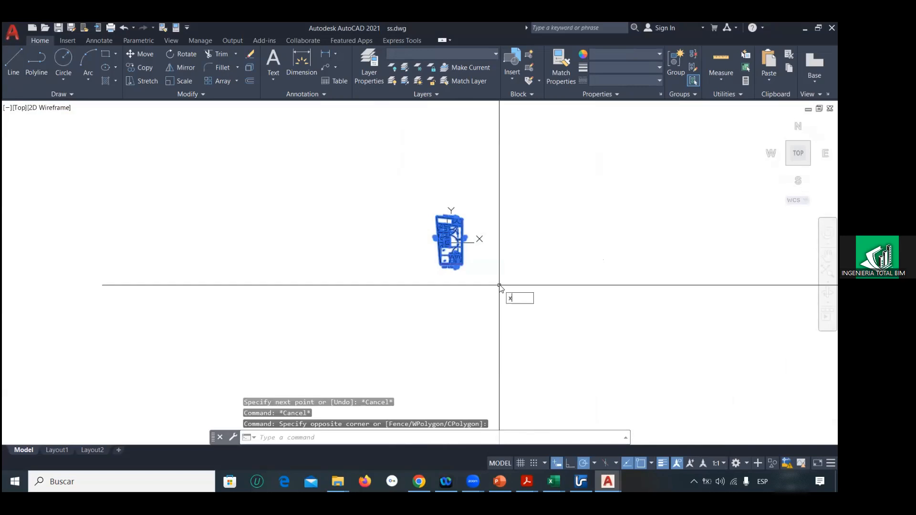
{"action": "key", "text": "Return"}
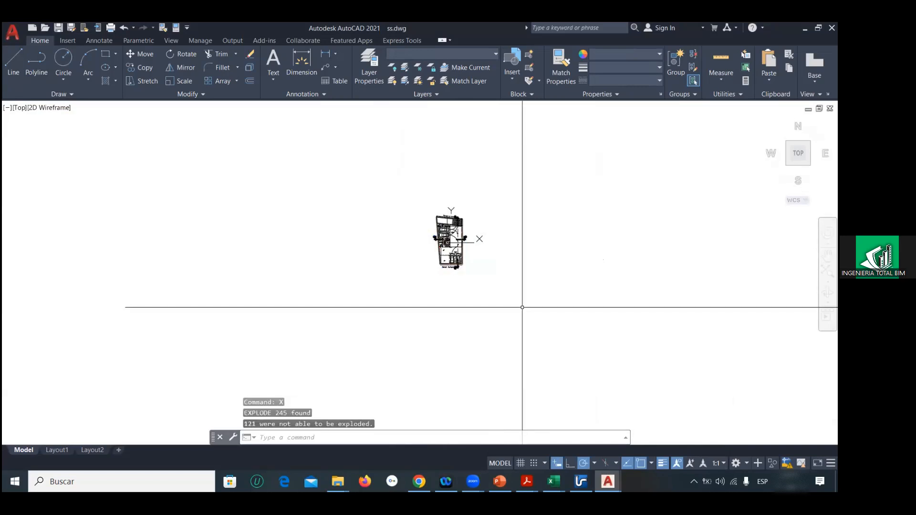
Step: Draw a slanted reference line from the origin 0,0,0 to a free point above the Semi Sotano plan
{"action": "scroll", "coordinate": [426, 211], "scroll_direction": "up", "scroll_amount": 3}
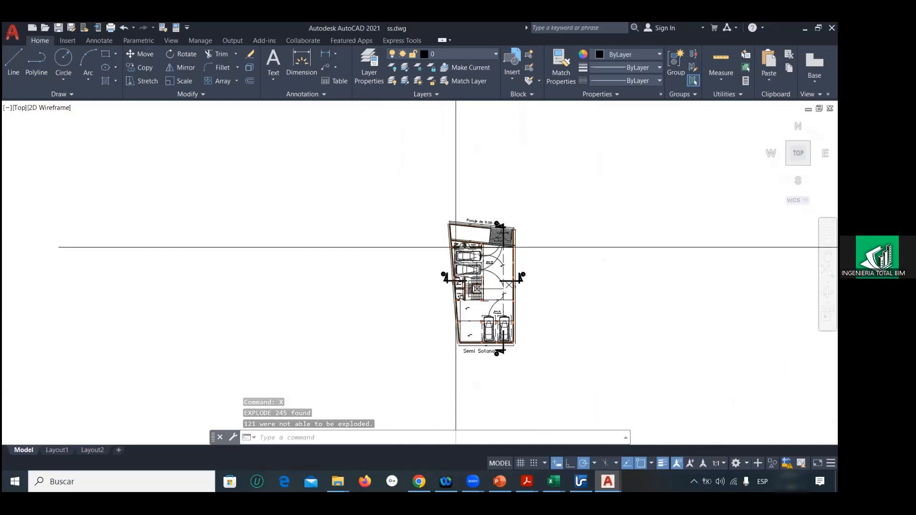
{"action": "type", "text": "l"}
{"action": "key", "text": "Return"}
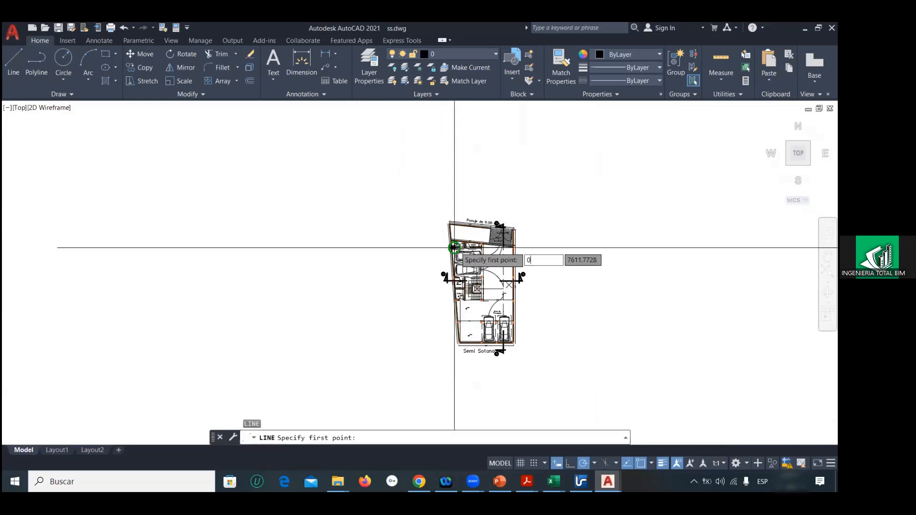
{"action": "key", "text": "Return"}
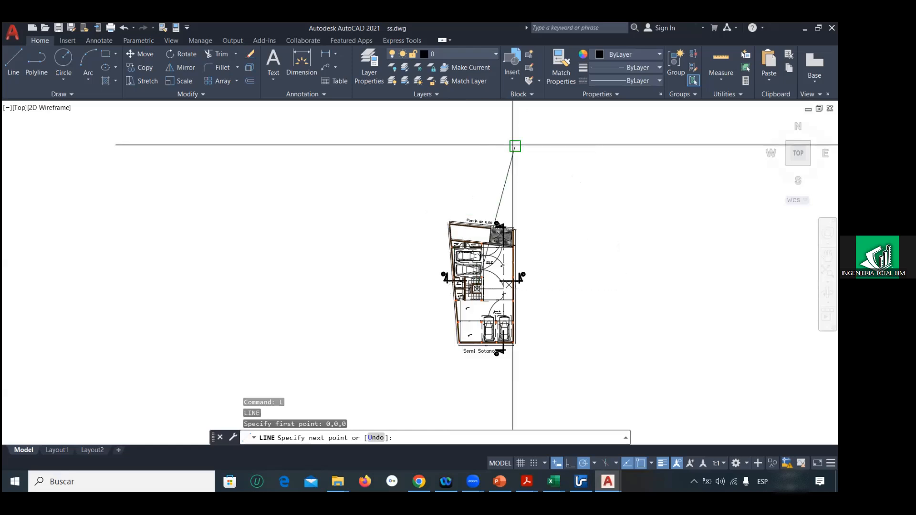
{"action": "key", "text": "Escape"}
{"action": "key", "text": "Escape"}
Step: Scale the whole Semi Sotano plan by a factor of 1/100
{"action": "left_click", "coordinate": [425, 201]}
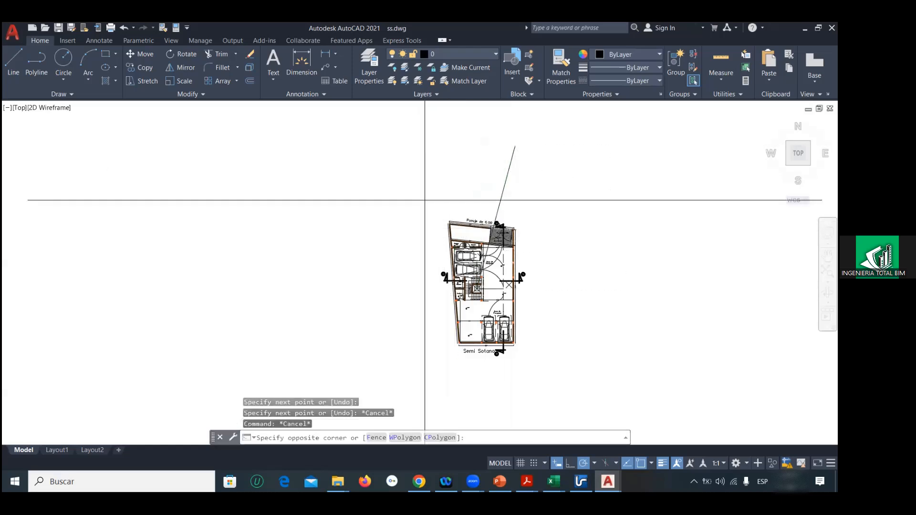
{"action": "left_click", "coordinate": [570, 359]}
{"action": "type", "text": "sc"}
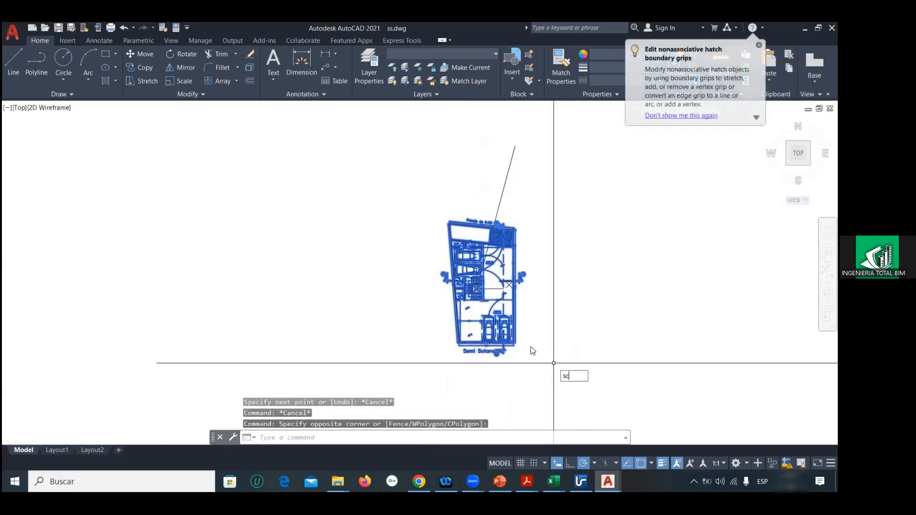
{"action": "key", "text": "Return"}
{"action": "left_click", "coordinate": [457, 299]}
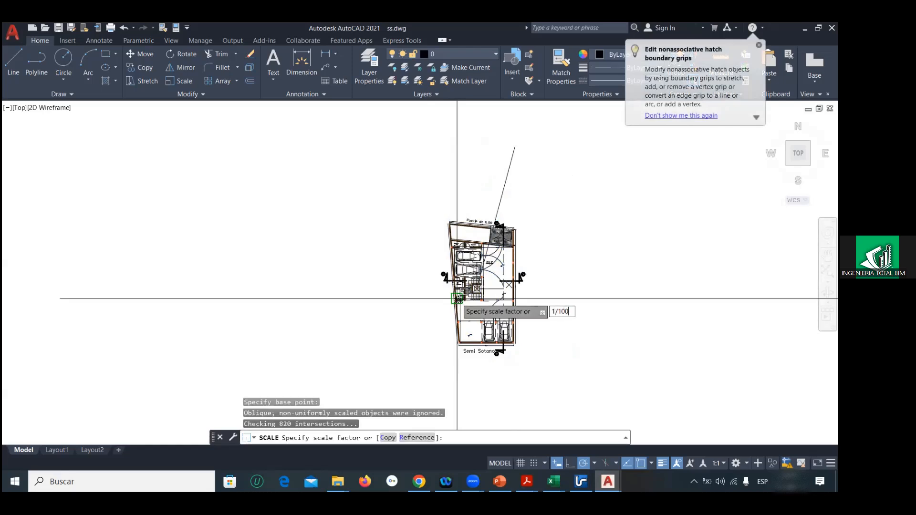
{"action": "key", "text": "Return"}
Step: Move the reduced Semi Sotano plan from the crossing of the shaft diagonals beside the stairs to the reference line's origin end
{"action": "scroll", "coordinate": [457, 299], "scroll_direction": "up", "scroll_amount": 5}
{"action": "left_click", "coordinate": [430, 283]}
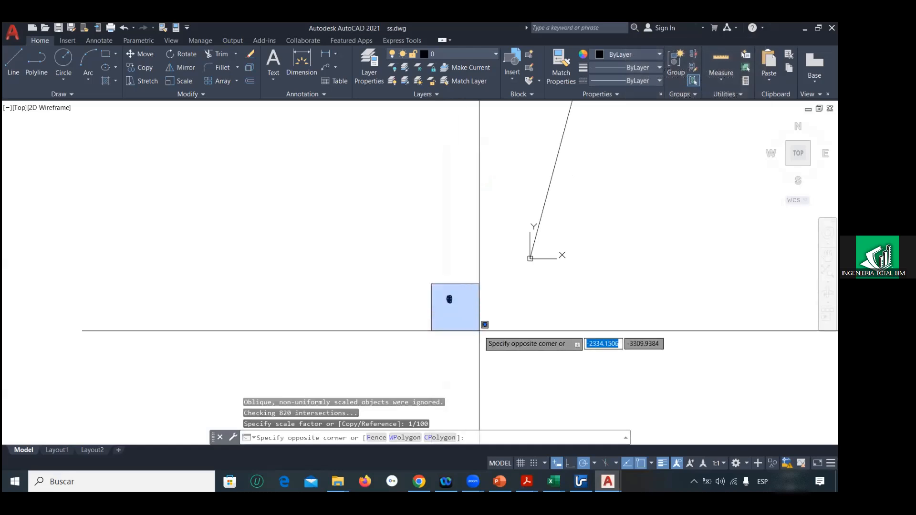
{"action": "left_click", "coordinate": [480, 329]}
{"action": "type", "text": "m"}
{"action": "key", "text": "Return"}
{"action": "scroll", "coordinate": [446, 301], "scroll_direction": "up", "scroll_amount": 6}
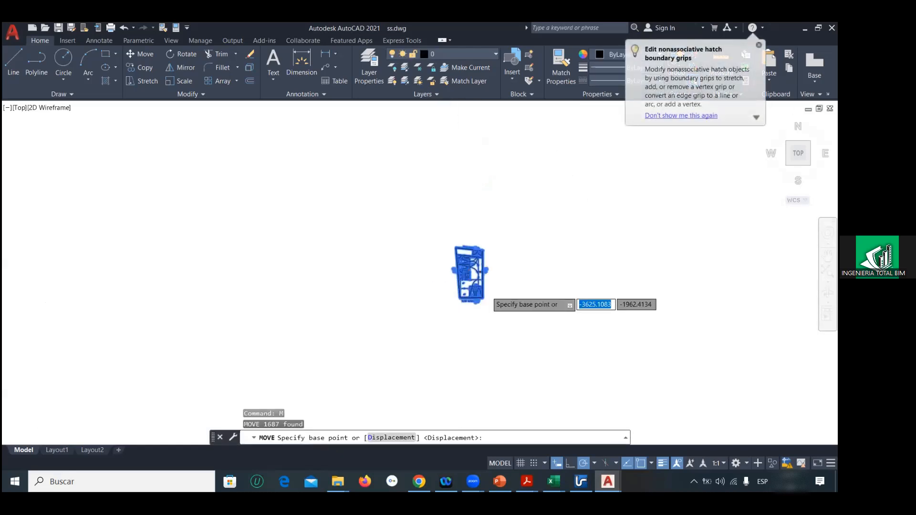
{"action": "scroll", "coordinate": [435, 247], "scroll_direction": "up", "scroll_amount": 3}
{"action": "left_click", "coordinate": [416, 244]}
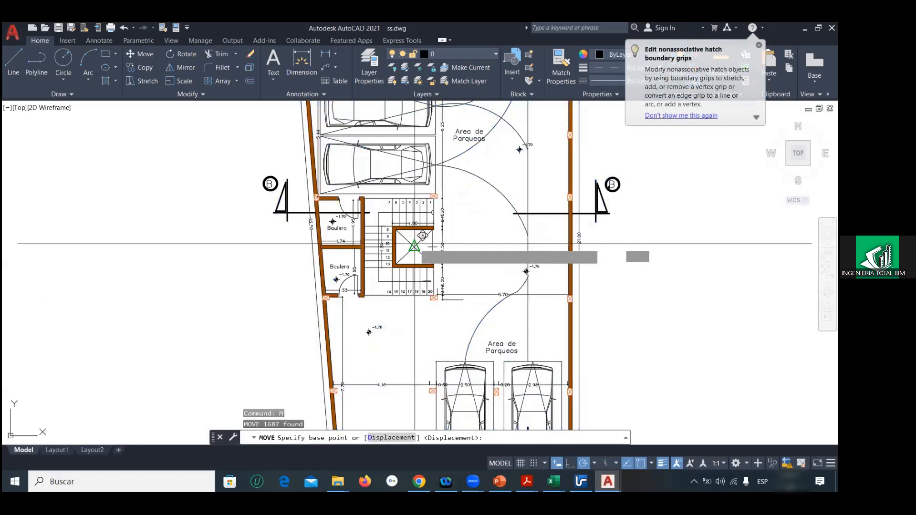
{"action": "scroll", "coordinate": [450, 243], "scroll_direction": "down", "scroll_amount": 10}
{"action": "scroll", "coordinate": [458, 282], "scroll_direction": "down", "scroll_amount": 4}
{"action": "scroll", "coordinate": [458, 333], "scroll_direction": "up", "scroll_amount": 10}
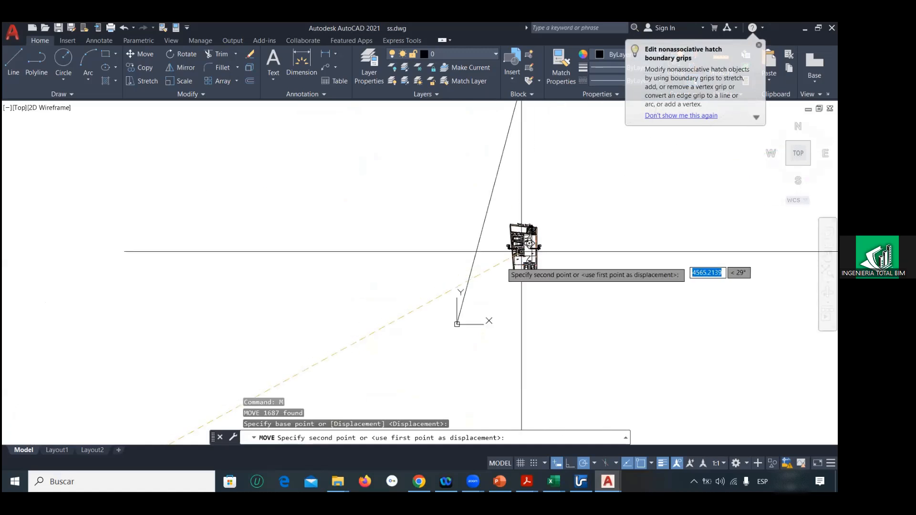
{"action": "scroll", "coordinate": [459, 345], "scroll_direction": "up", "scroll_amount": 6}
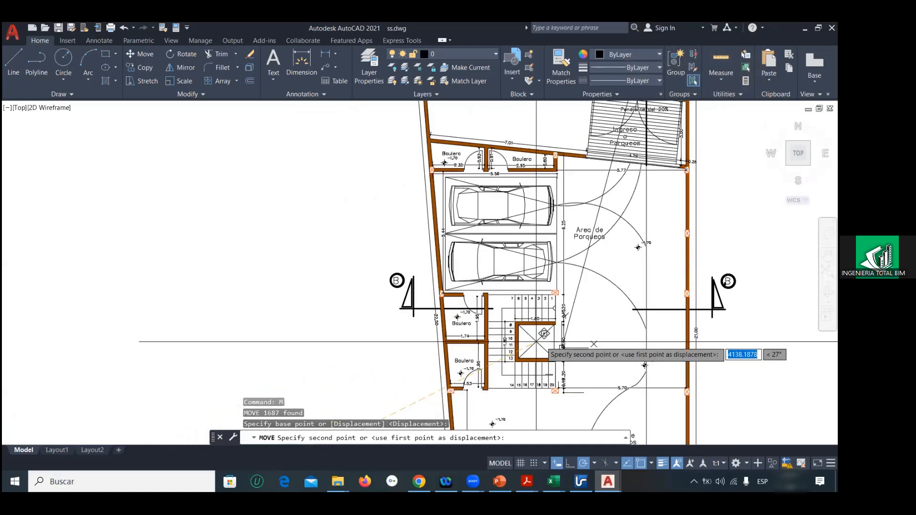
{"action": "left_click", "coordinate": [560, 346]}
Step: Measure the lower Baulera's inside length in the scaled plan with a temporary line
{"action": "middle_click_drag", "start_coordinate": [443, 337], "coordinate": [400, 274]}
{"action": "left_click", "coordinate": [13, 62]}
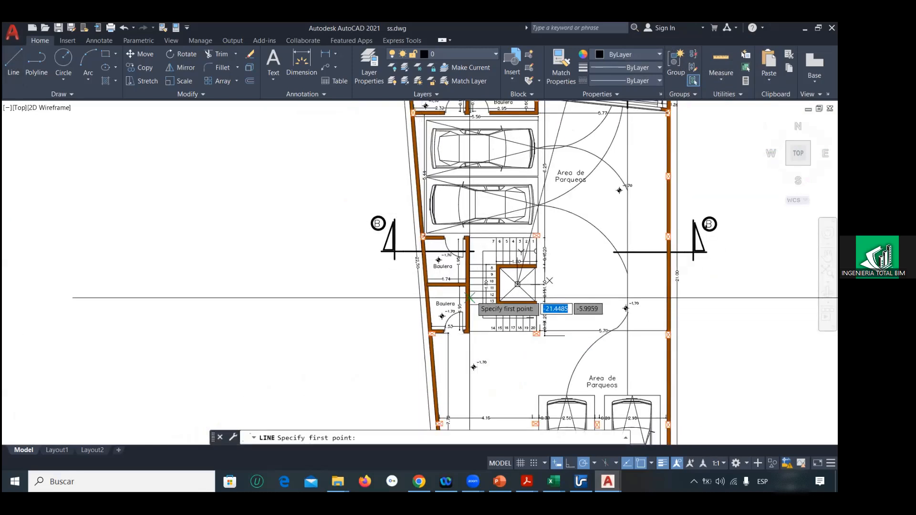
{"action": "scroll", "coordinate": [470, 299], "scroll_direction": "up", "scroll_amount": 5}
{"action": "left_click", "coordinate": [438, 382]}
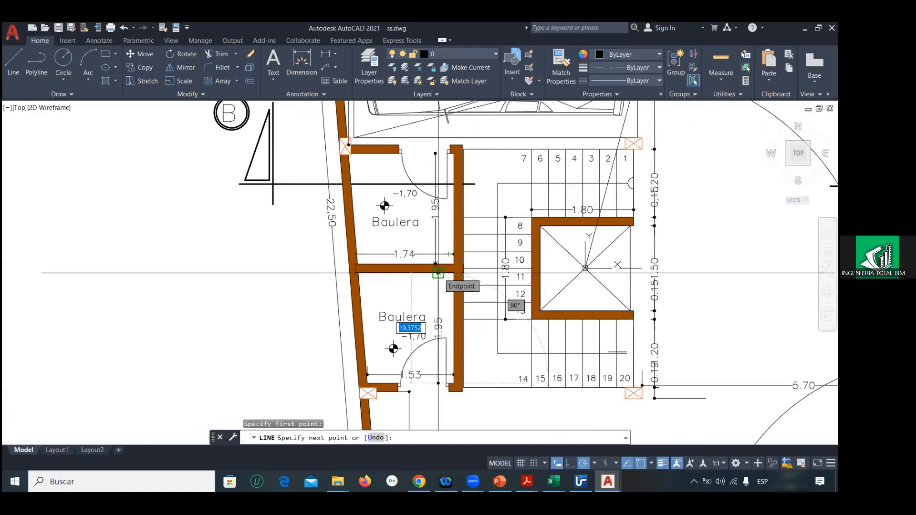
{"action": "scroll", "coordinate": [438, 273], "scroll_direction": "down", "scroll_amount": 8}
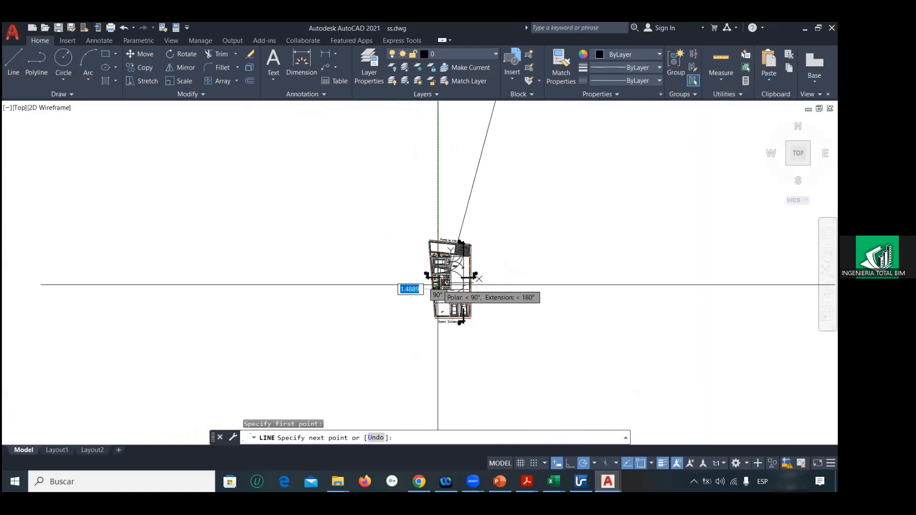
{"action": "key", "text": "Escape"}
{"action": "key", "text": "Escape"}
Step: Scale the whole Semi Sotano plan again by a factor of 0.1
{"action": "left_click", "coordinate": [410, 231]}
{"action": "left_click", "coordinate": [521, 343]}
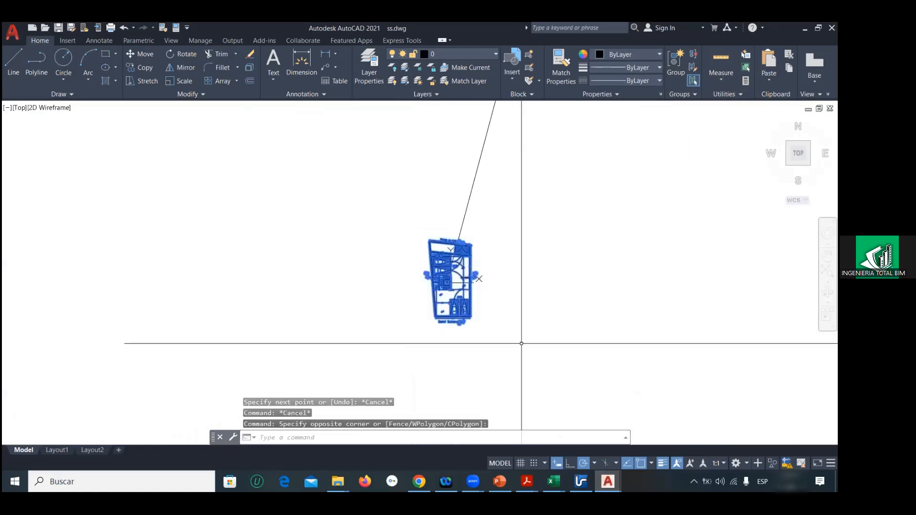
{"action": "type", "text": "SC"}
{"action": "key", "text": "Return"}
{"action": "left_click", "coordinate": [492, 284]}
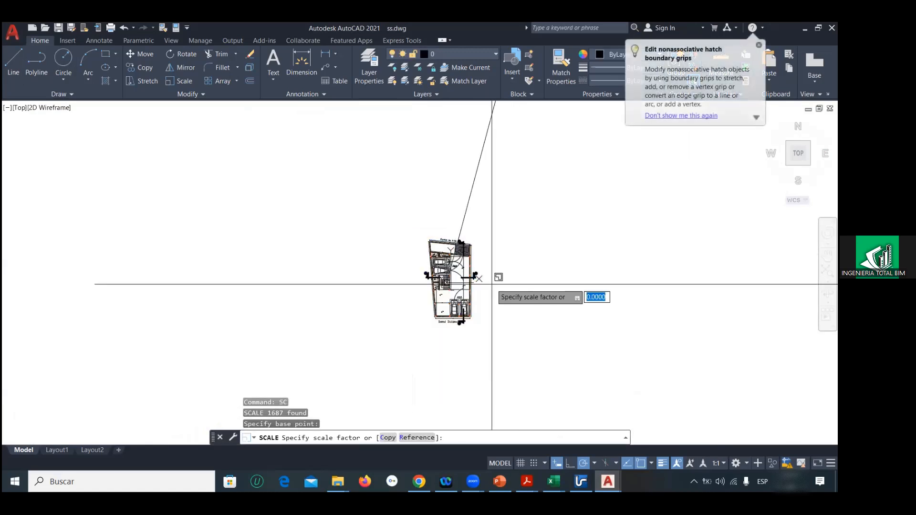
{"action": "type", "text": "0.1"}
{"action": "key", "text": "Return"}
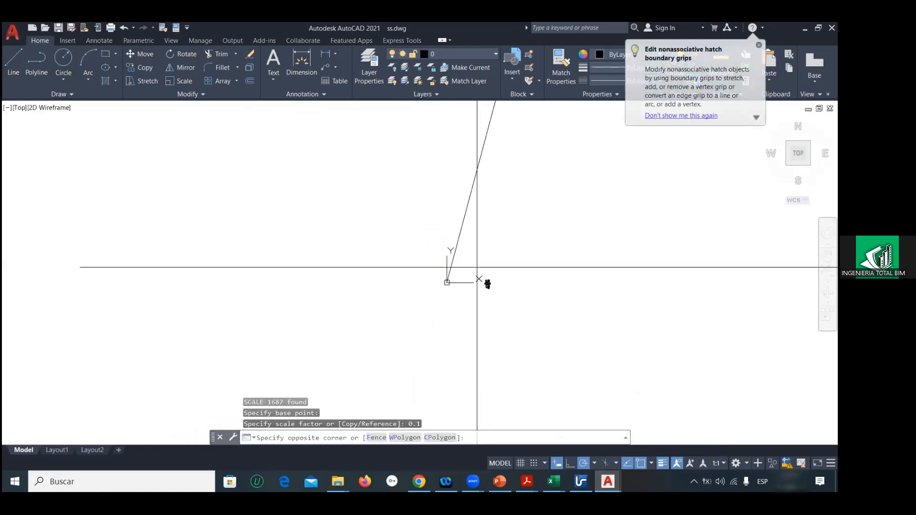
Step: Move the rescaled plan from the centre of the shaft beside the stairs back onto the origin end of the reference line
{"action": "left_click", "coordinate": [476, 266]}
{"action": "key", "text": "Return"}
{"action": "scroll", "coordinate": [536, 287], "scroll_direction": "up", "scroll_amount": 10}
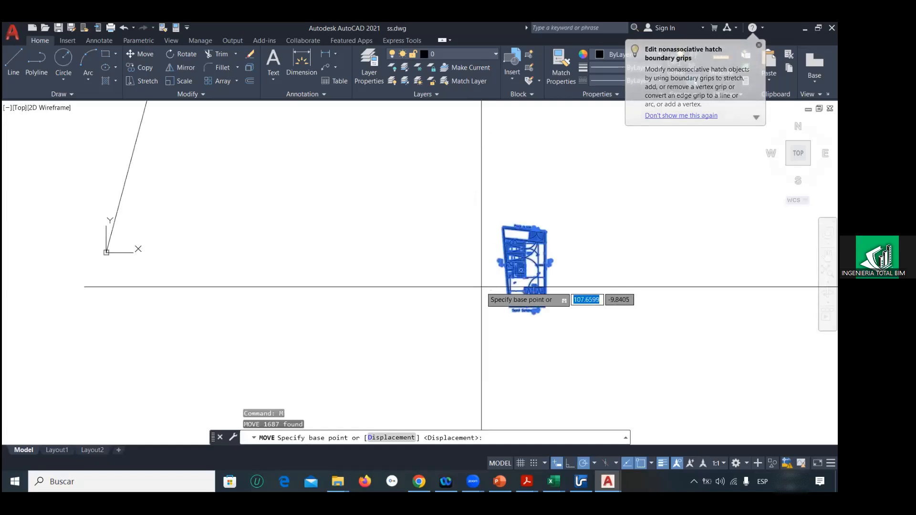
{"action": "left_click", "coordinate": [548, 300]}
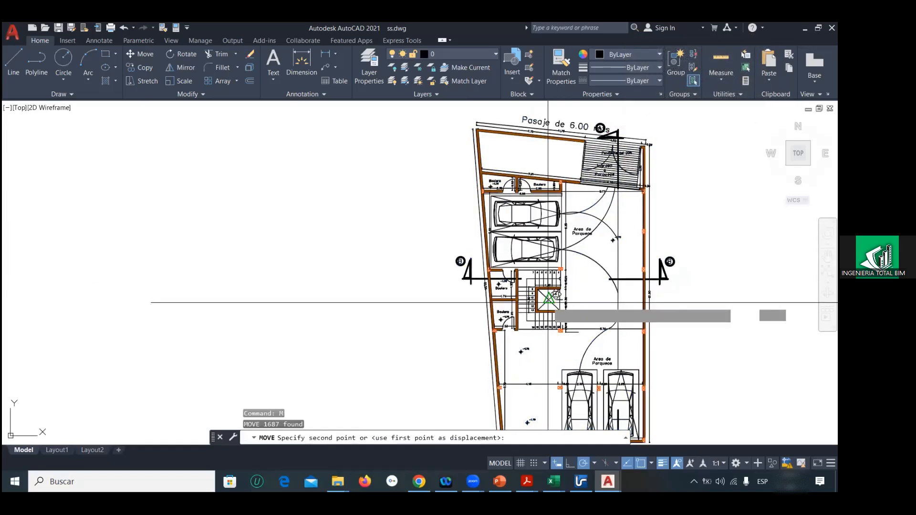
{"action": "scroll", "coordinate": [348, 262], "scroll_direction": "down", "scroll_amount": 6}
{"action": "scroll", "coordinate": [348, 262], "scroll_direction": "up", "scroll_amount": 10}
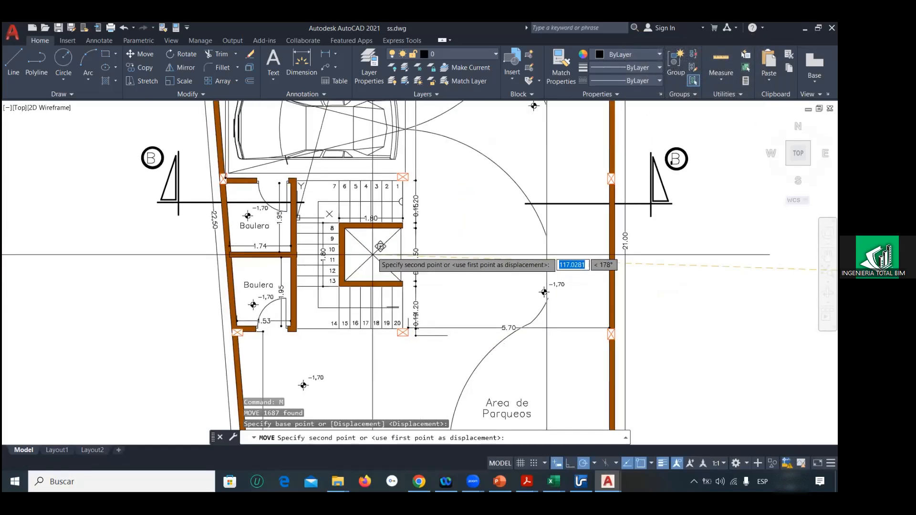
{"action": "left_click", "coordinate": [311, 224]}
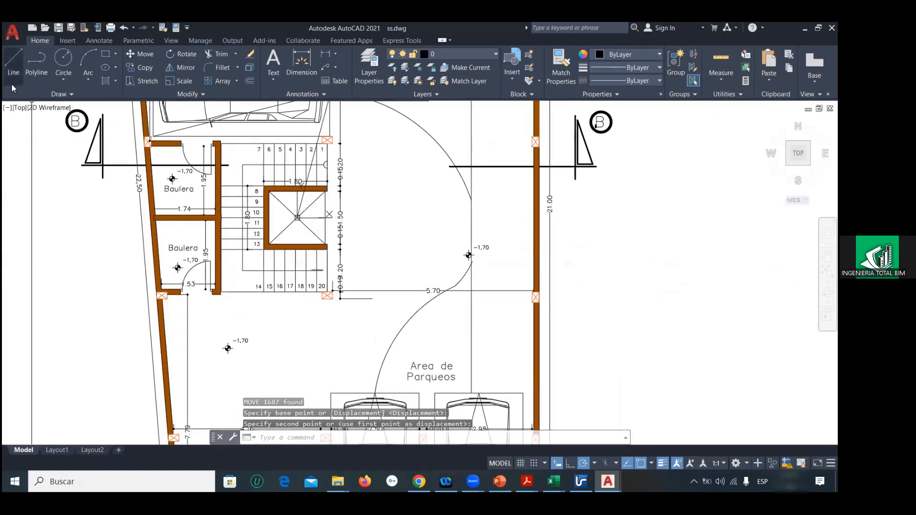
Step: Check the upper Baulera's inside width with a temporary line
{"action": "left_click", "coordinate": [13, 55]}
{"action": "scroll", "coordinate": [176, 218], "scroll_direction": "up", "scroll_amount": 3}
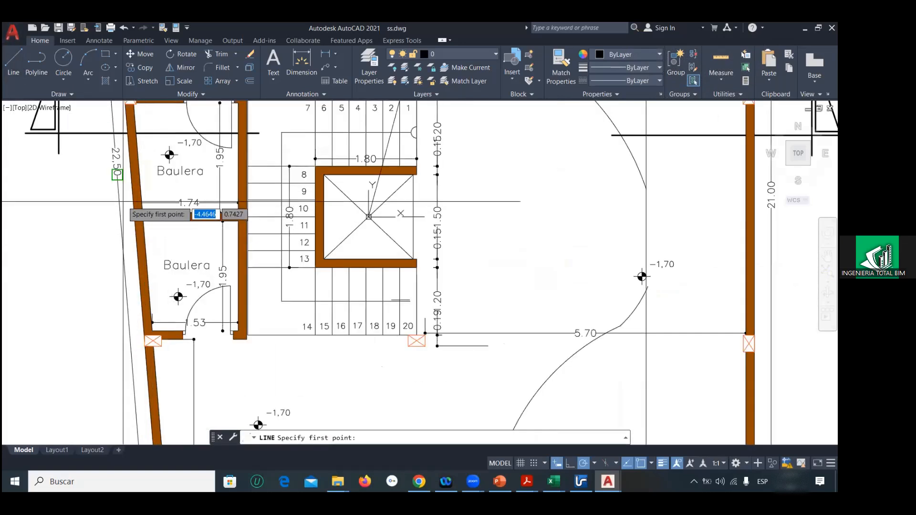
{"action": "left_click", "coordinate": [140, 217]}
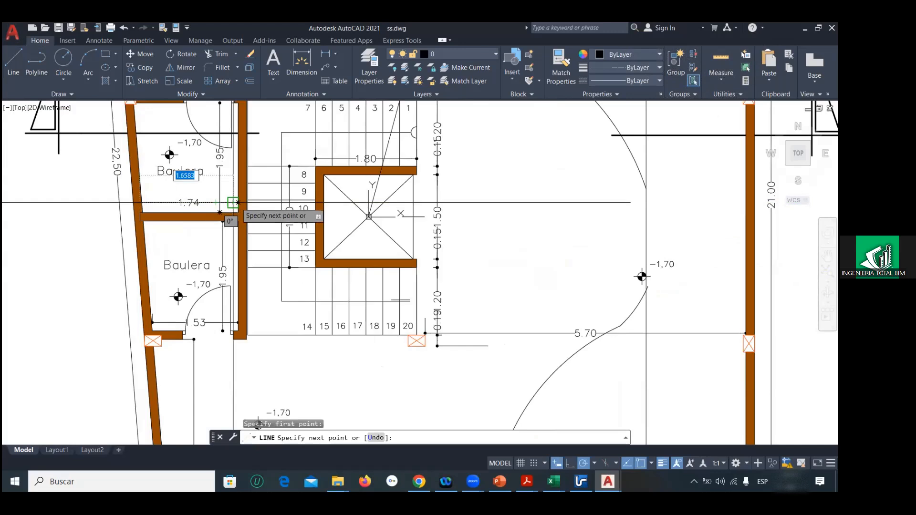
{"action": "key", "text": "Escape"}
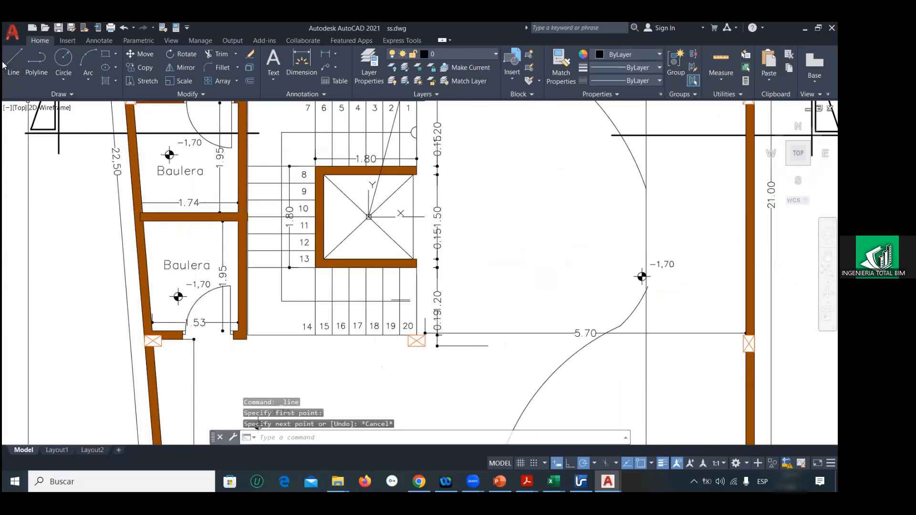
Step: Check the lower Baulera's inside length along its 1.95 dimension with a temporary line, and discard the line
{"action": "key", "text": "space"}
{"action": "scroll", "coordinate": [224, 321], "scroll_direction": "up", "scroll_amount": 5}
{"action": "left_click", "coordinate": [227, 369]}
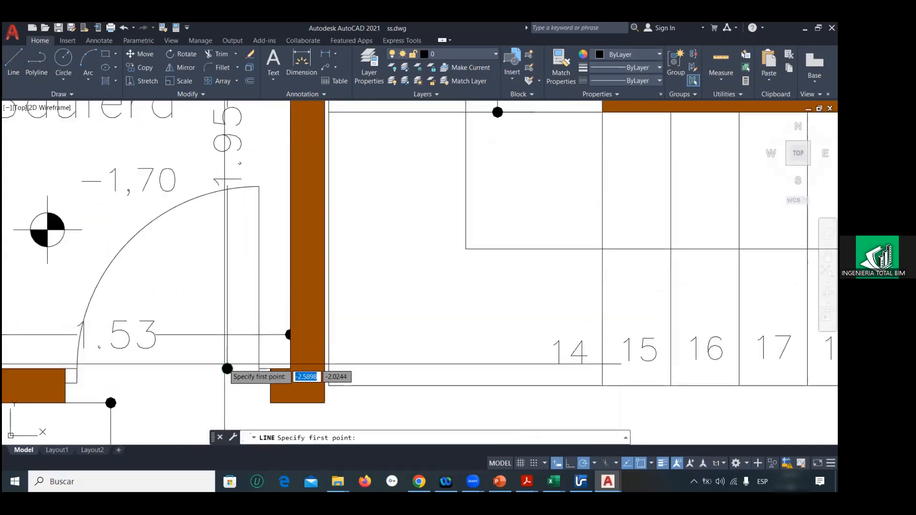
{"action": "scroll", "coordinate": [236, 202], "scroll_direction": "down", "scroll_amount": 5}
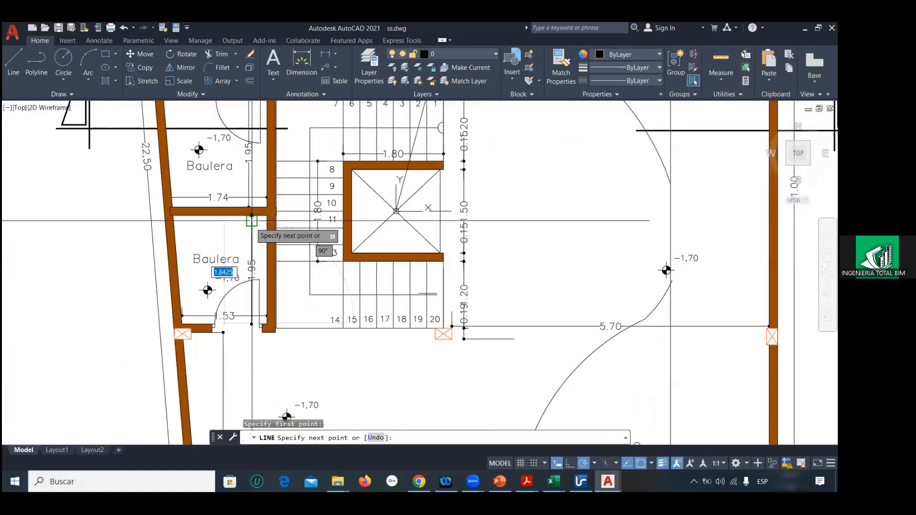
{"action": "scroll", "coordinate": [251, 221], "scroll_direction": "up", "scroll_amount": 4}
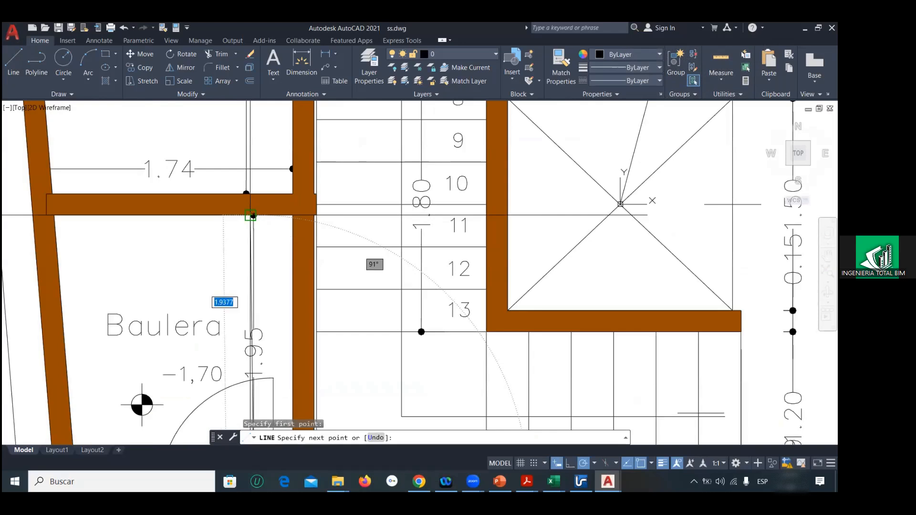
{"action": "scroll", "coordinate": [251, 216], "scroll_direction": "down", "scroll_amount": 8}
{"action": "key", "text": "Escape"}
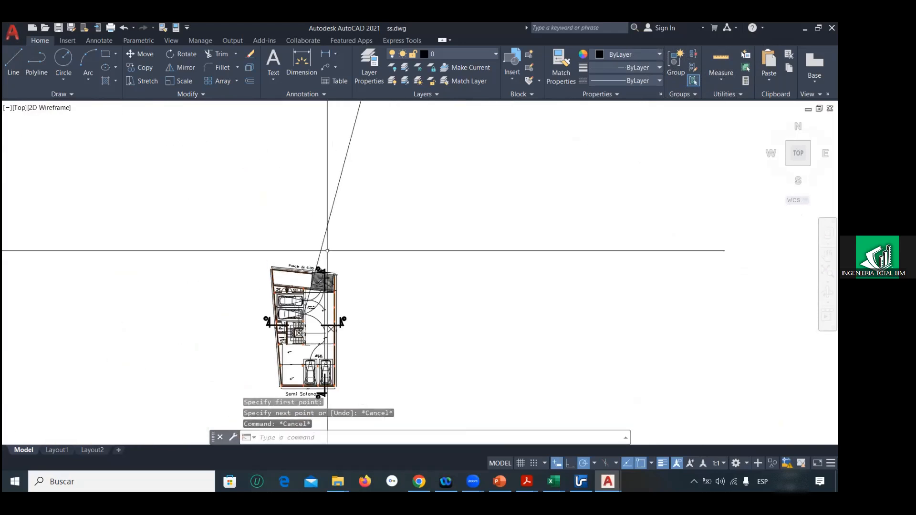
Step: Erase the slanted reference line above the plan and save the ss drawing
{"action": "left_click", "coordinate": [327, 251]}
{"action": "left_click", "coordinate": [294, 199]}
{"action": "key", "text": "Delete"}
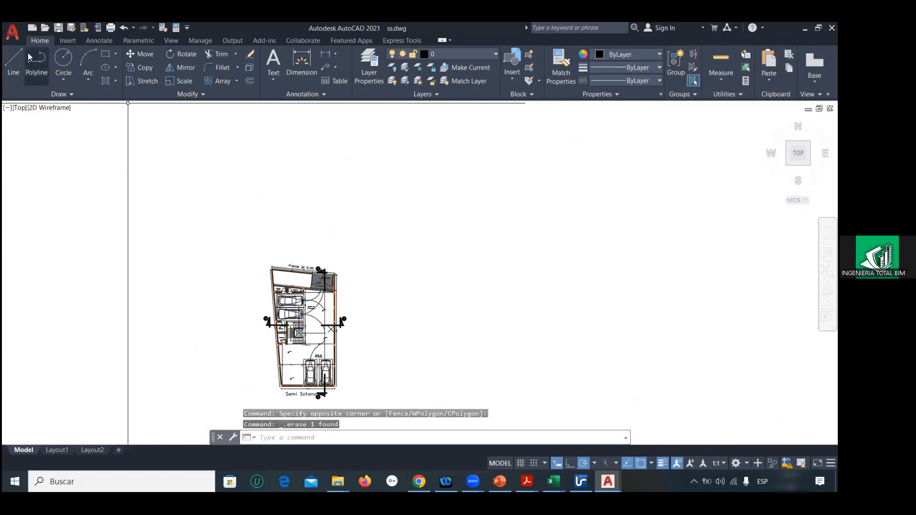
{"action": "left_click", "coordinate": [13, 33]}
{"action": "left_click", "coordinate": [28, 141]}
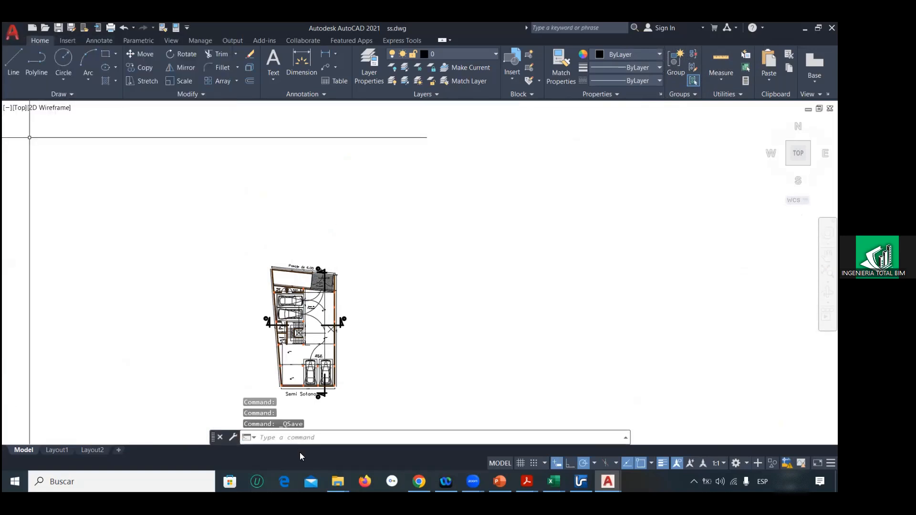
Step: Open the pb drawing from the eje3 folder in AutoCAD, continuing past the opening notice
{"action": "left_click", "coordinate": [338, 482]}
{"action": "left_click", "coordinate": [338, 425]}
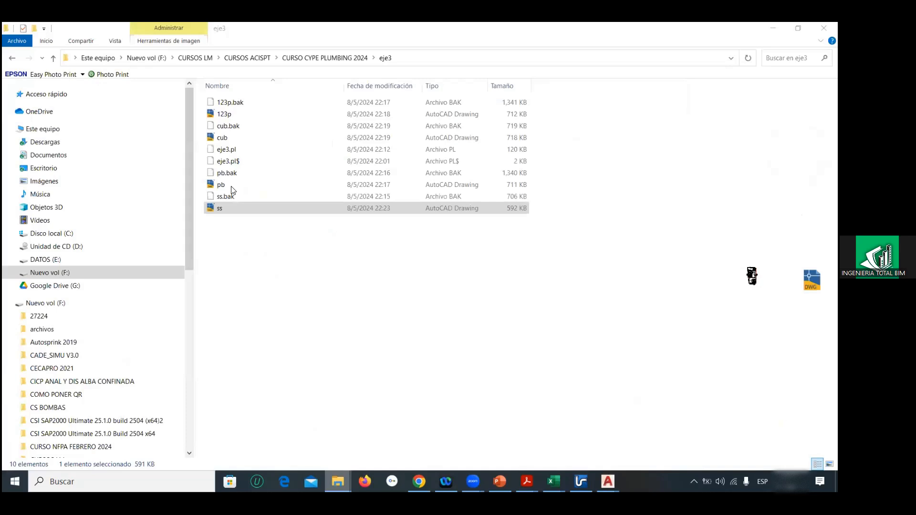
{"action": "right_click", "coordinate": [260, 184]}
{"action": "left_click", "coordinate": [282, 186]}
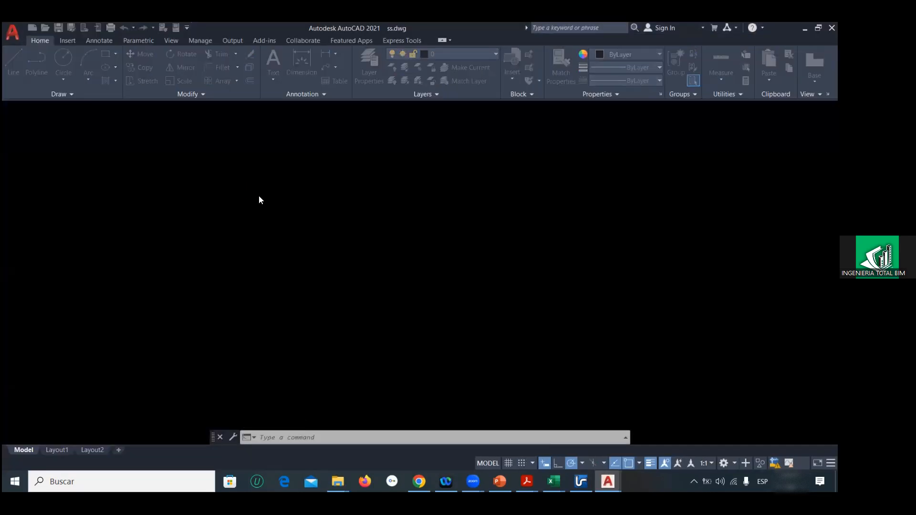
{"action": "left_click", "coordinate": [334, 234]}
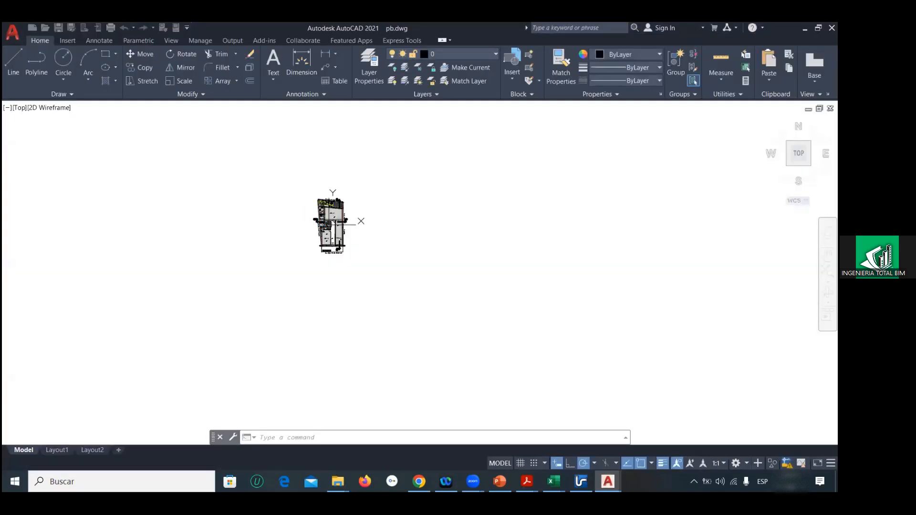
Step: Draw a slanted reference line from the origin 0,0,0 to a free point outside the ground-floor plan
{"action": "type", "text": "l"}
{"action": "key", "text": "Return"}
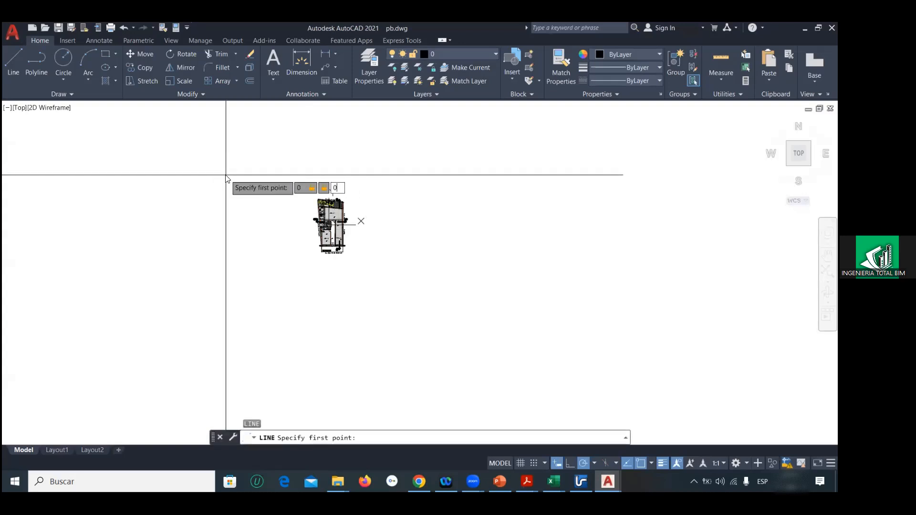
{"action": "type", "text": "0,0,0"}
{"action": "key", "text": "Return"}
{"action": "middle_click_drag", "start_coordinate": [313, 239], "coordinate": [290, 336]}
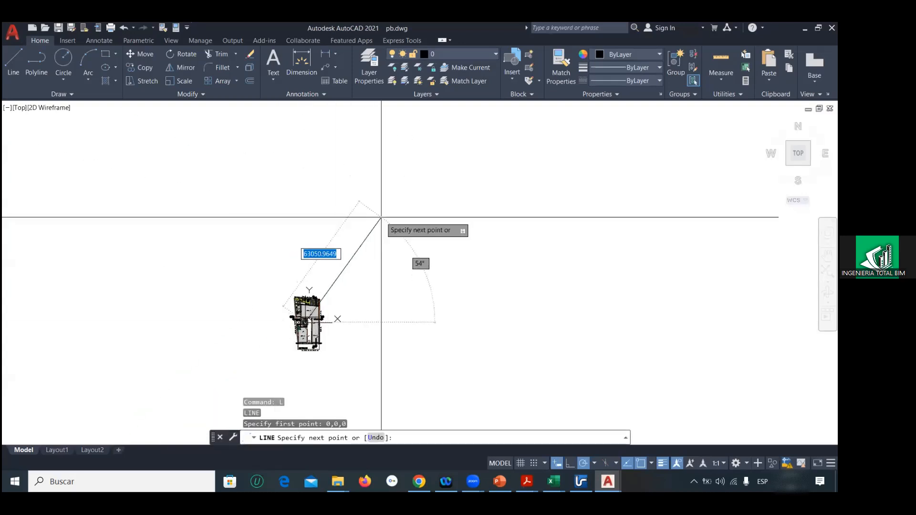
{"action": "key", "text": "super+s"}
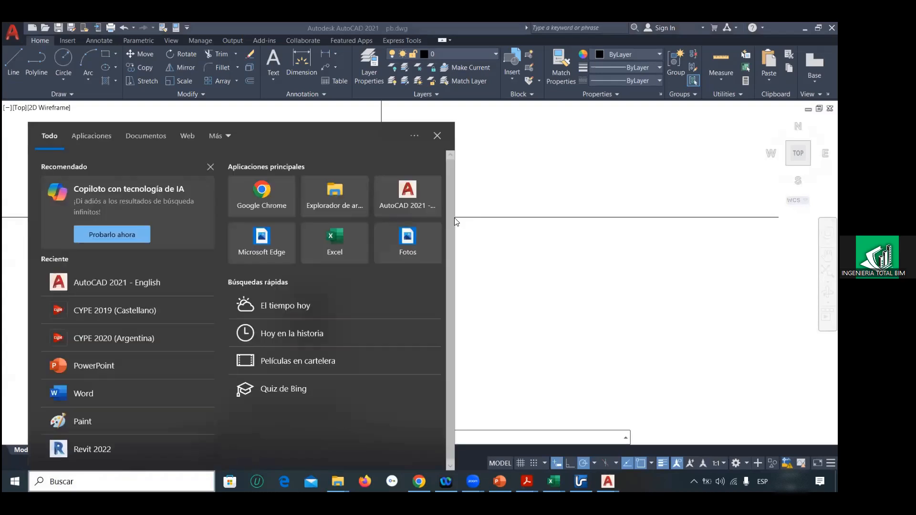
{"action": "key", "text": "super+p"}
{"action": "key", "text": "Escape"}
{"action": "key", "text": "Escape"}
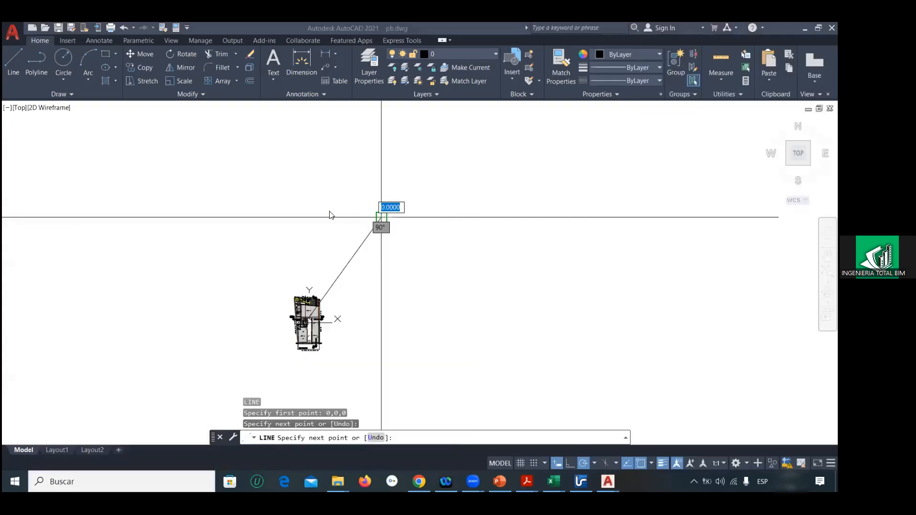
{"action": "key", "text": "Escape"}
{"action": "key", "text": "Escape"}
{"action": "key", "text": "Escape"}
Step: Try to scale the whole ground-floor plan by 1/1000 about the origin, leaving the reference line out
{"action": "middle_click_drag", "start_coordinate": [305, 282], "coordinate": [315, 225]}
{"action": "left_click", "coordinate": [275, 220]}
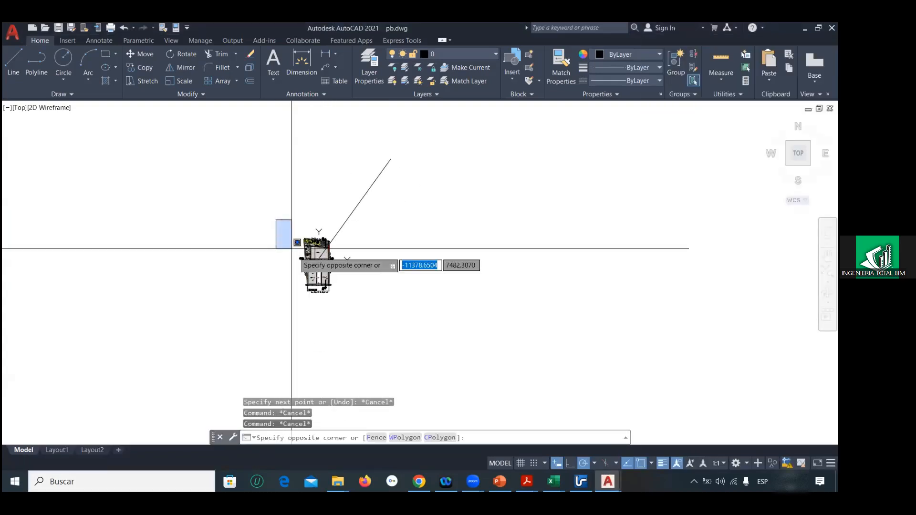
{"action": "left_click", "coordinate": [368, 317]}
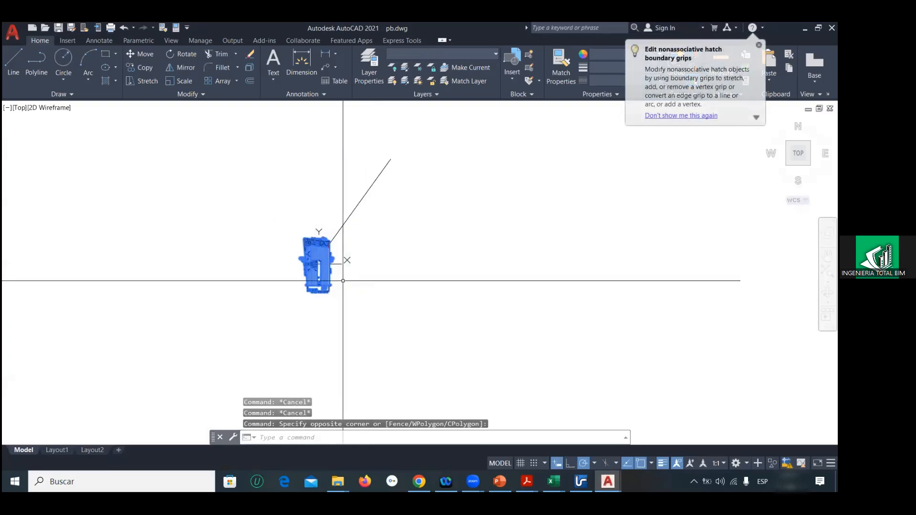
{"action": "key", "text": "Return"}
{"action": "scroll", "coordinate": [286, 261], "scroll_direction": "up", "scroll_amount": 6}
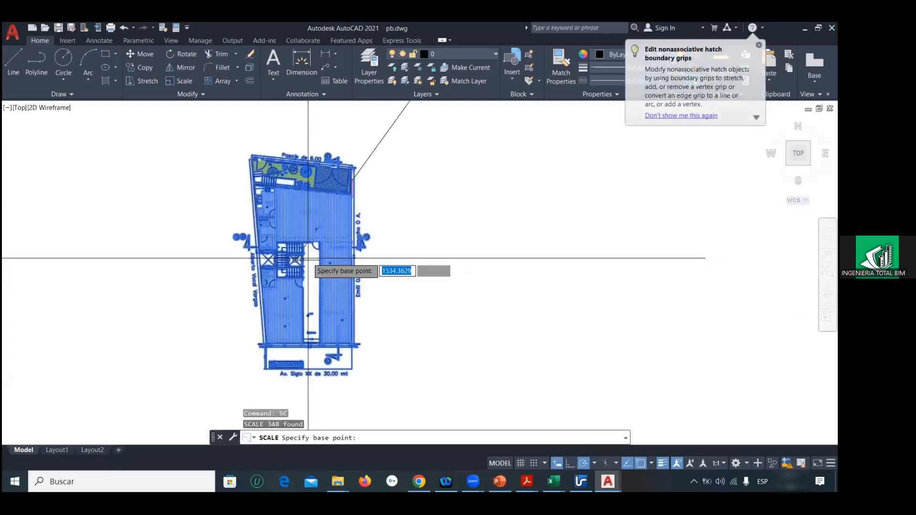
{"action": "left_click", "coordinate": [269, 262]}
{"action": "type", "text": "1/1000"}
{"action": "key", "text": "Return"}
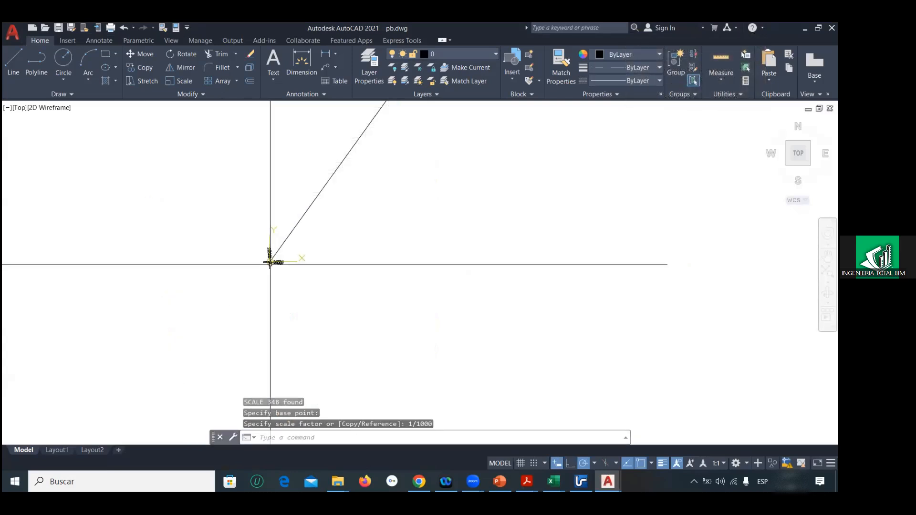
Step: Undo the scaling of the ground-floor plan
{"action": "scroll", "coordinate": [267, 255], "scroll_direction": "up", "scroll_amount": 3}
{"action": "scroll", "coordinate": [270, 256], "scroll_direction": "down", "scroll_amount": 3}
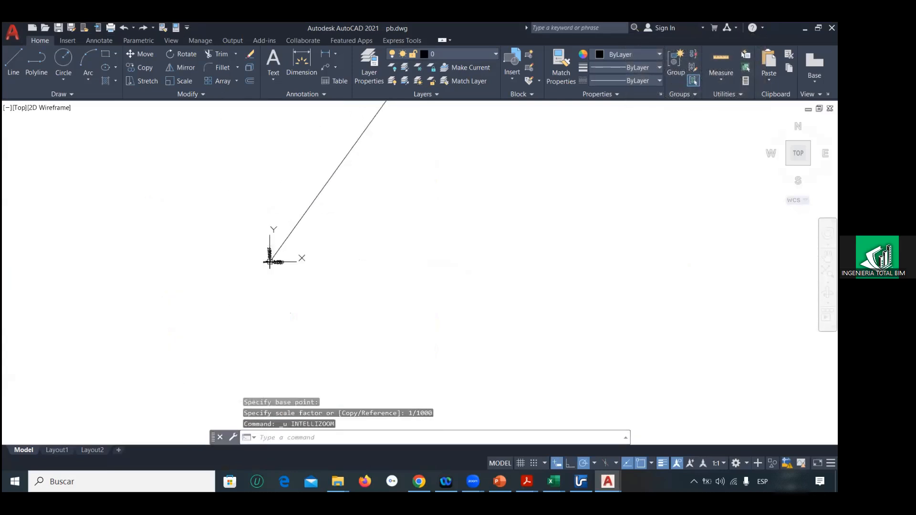
{"action": "scroll", "coordinate": [262, 246], "scroll_direction": "up", "scroll_amount": 3}
{"action": "key", "text": "Return"}
Step: Explode the whole ground-floor plan into individual objects, running the operation twice to break up nested objects
{"action": "left_click", "coordinate": [267, 220]}
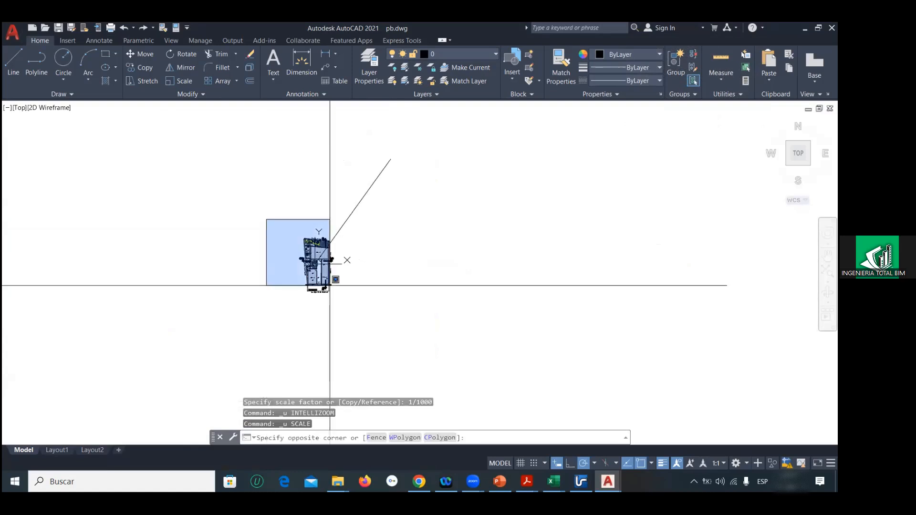
{"action": "left_click", "coordinate": [356, 307]}
{"action": "type", "text": "x"}
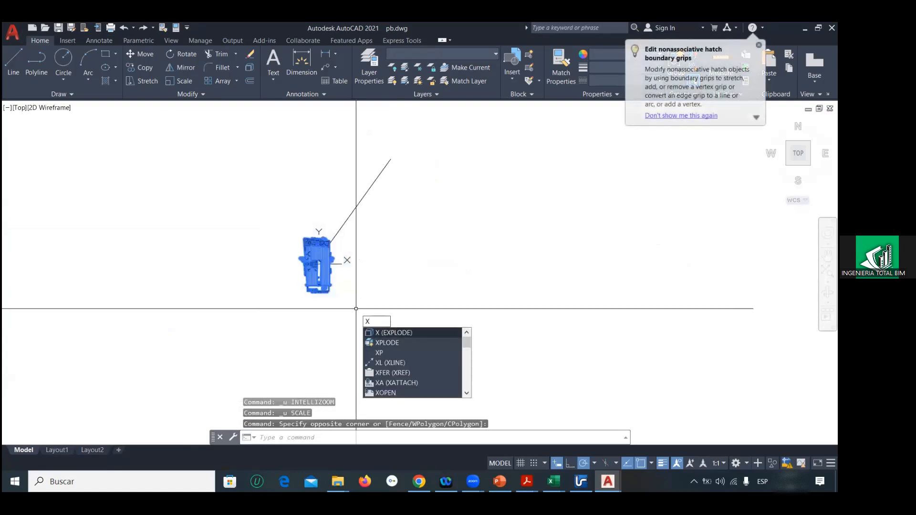
{"action": "key", "text": "Return"}
{"action": "key", "text": "Return"}
{"action": "left_click", "coordinate": [288, 221]}
{"action": "left_click", "coordinate": [377, 311]}
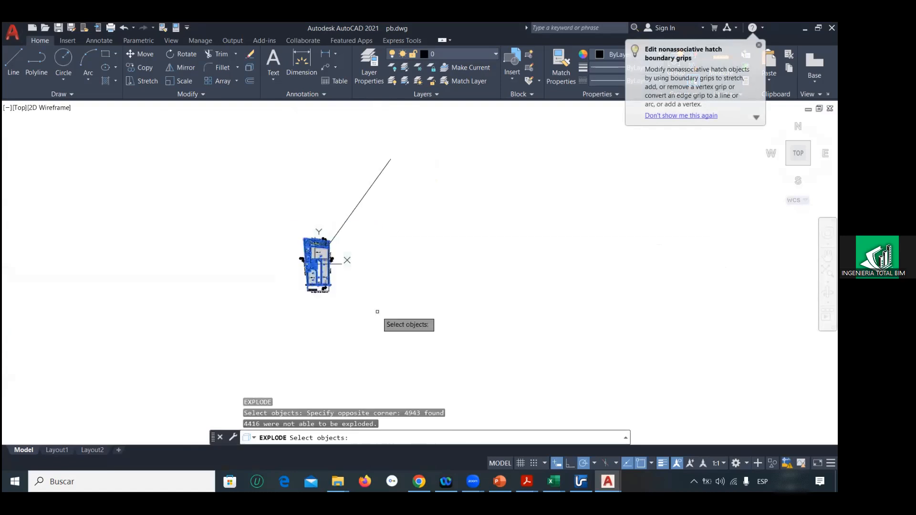
{"action": "key", "text": "Escape"}
{"action": "key", "text": "Escape"}
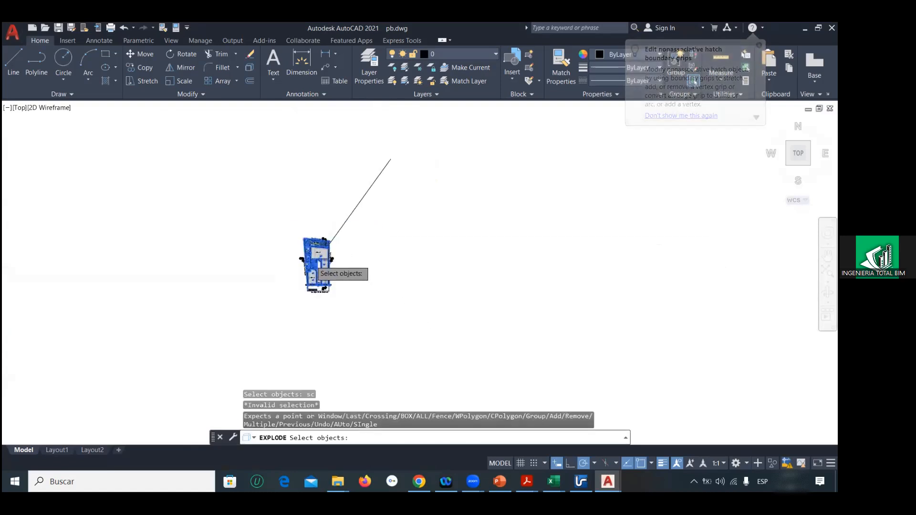
Step: Scale the exploded ground-floor plan by 1/1000 about the origin at the centre of the shaft beside the stairs
{"action": "scroll", "coordinate": [315, 261], "scroll_direction": "up", "scroll_amount": 8}
{"action": "scroll", "coordinate": [315, 261], "scroll_direction": "down", "scroll_amount": 8}
{"action": "left_click", "coordinate": [290, 221]}
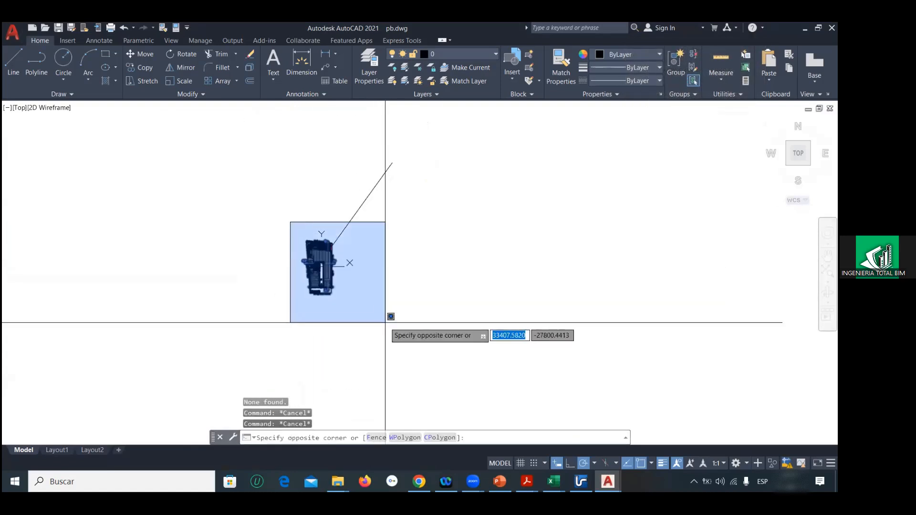
{"action": "left_click", "coordinate": [388, 322]}
{"action": "type", "text": "sc"}
{"action": "key", "text": "Return"}
{"action": "scroll", "coordinate": [306, 263], "scroll_direction": "up", "scroll_amount": 8}
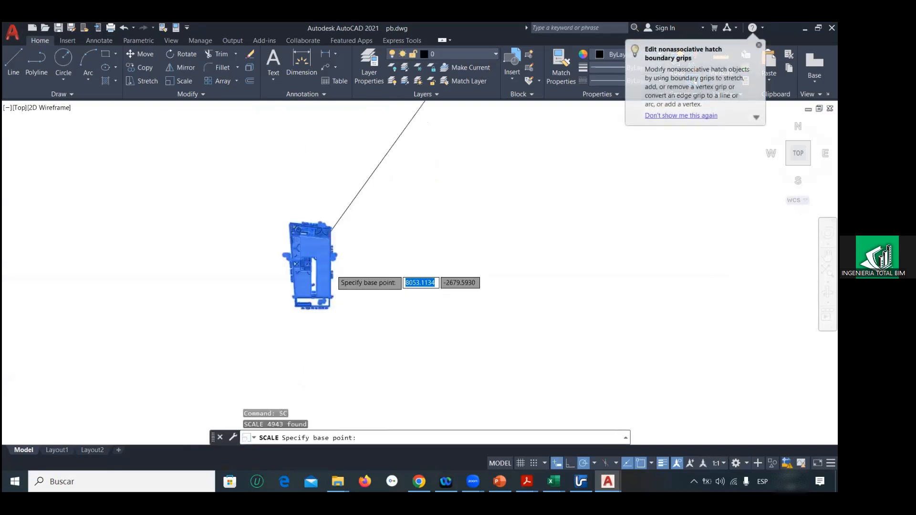
{"action": "scroll", "coordinate": [294, 260], "scroll_direction": "up", "scroll_amount": 3}
{"action": "left_click", "coordinate": [114, 228]}
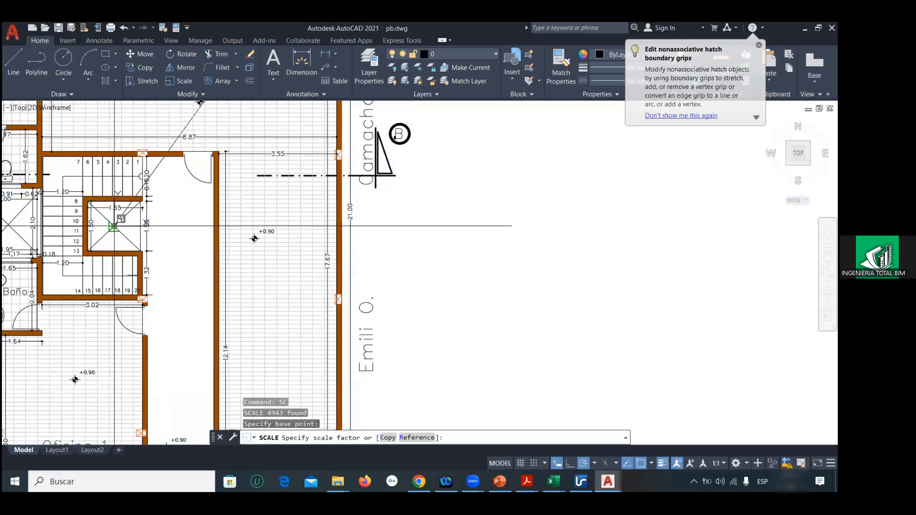
{"action": "type", "text": "1/1000"}
{"action": "key", "text": "Return"}
Step: Check the width of the stair flight above the shaft with a temporary line, and discard the line
{"action": "scroll", "coordinate": [160, 229], "scroll_direction": "up", "scroll_amount": 5}
{"action": "scroll", "coordinate": [487, 278], "scroll_direction": "up", "scroll_amount": 7}
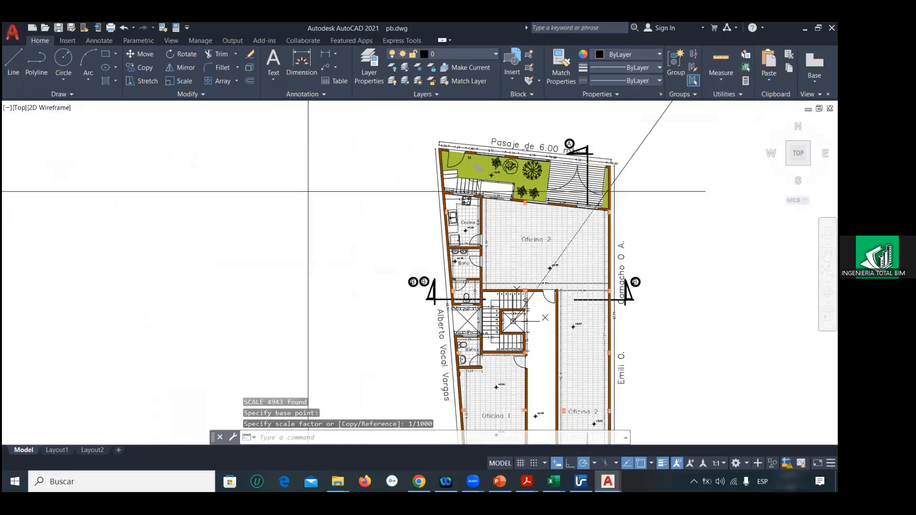
{"action": "type", "text": "l"}
{"action": "key", "text": "Return"}
{"action": "scroll", "coordinate": [512, 301], "scroll_direction": "up", "scroll_amount": 6}
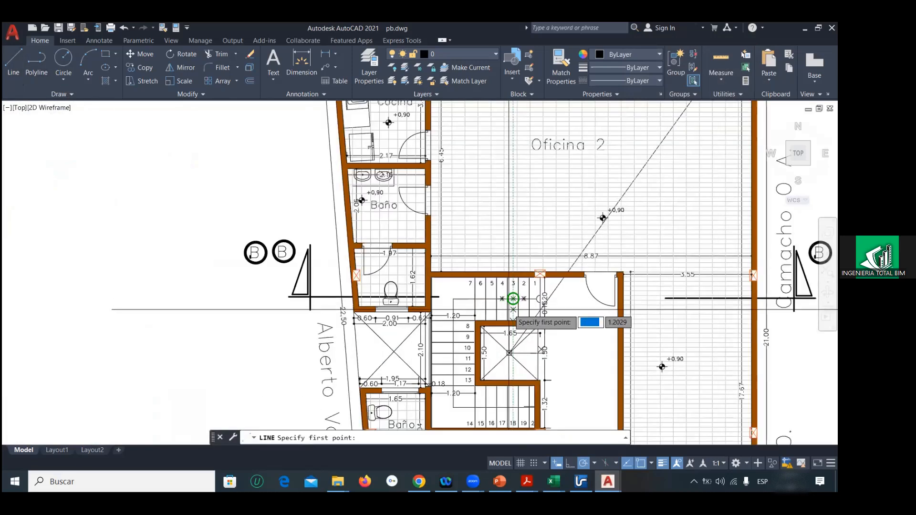
{"action": "scroll", "coordinate": [513, 299], "scroll_direction": "up", "scroll_amount": 2}
{"action": "left_click", "coordinate": [507, 323]}
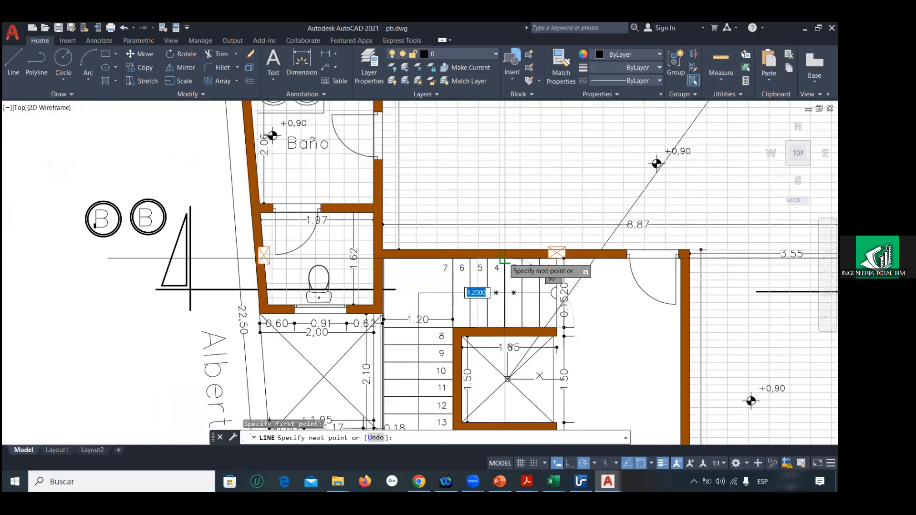
{"action": "scroll", "coordinate": [505, 260], "scroll_direction": "down", "scroll_amount": 8}
{"action": "key", "text": "Escape"}
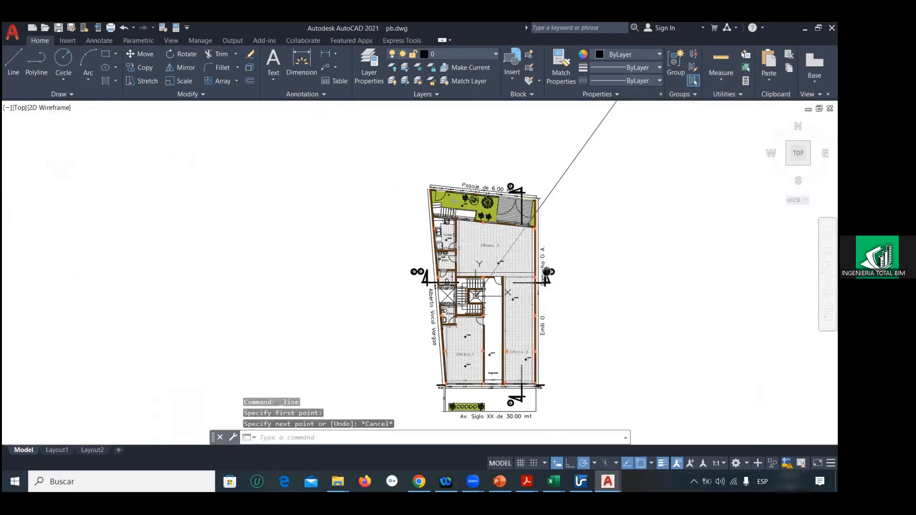
Step: Erase the slanted reference line and save the pb drawing
{"action": "middle_click_drag", "start_coordinate": [547, 272], "coordinate": [539, 369]}
{"action": "left_click", "coordinate": [581, 260]}
{"action": "left_click", "coordinate": [548, 229]}
{"action": "key", "text": "Delete"}
{"action": "left_click", "coordinate": [18, 39]}
{"action": "left_click", "coordinate": [37, 138]}
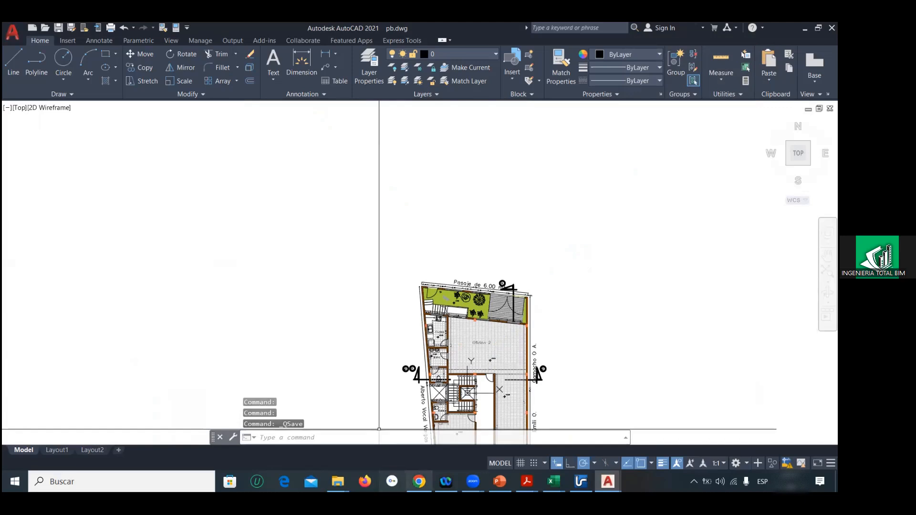
Step: Open the 123p drawing from the eje3 folder in AutoCAD, continuing past the foreign DWG notice
{"action": "left_click", "coordinate": [334, 475]}
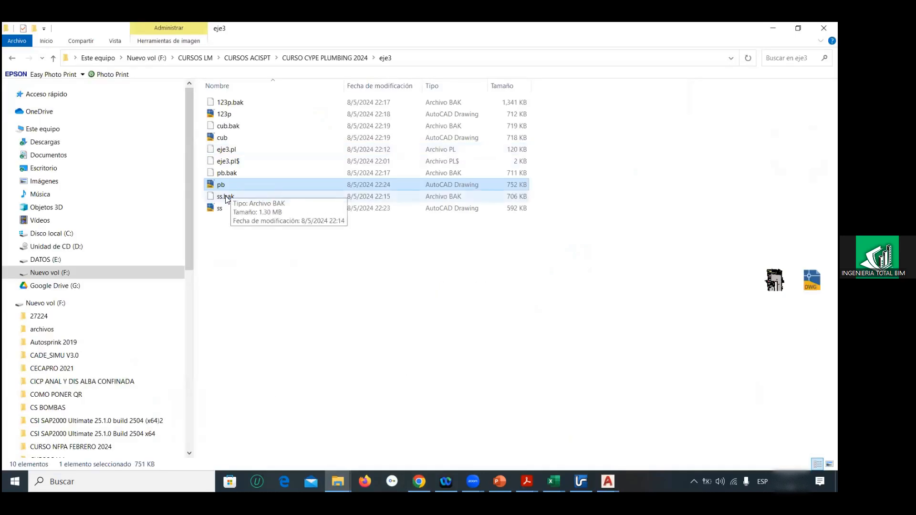
{"action": "double_click", "coordinate": [214, 114]}
{"action": "right_click", "coordinate": [214, 115]}
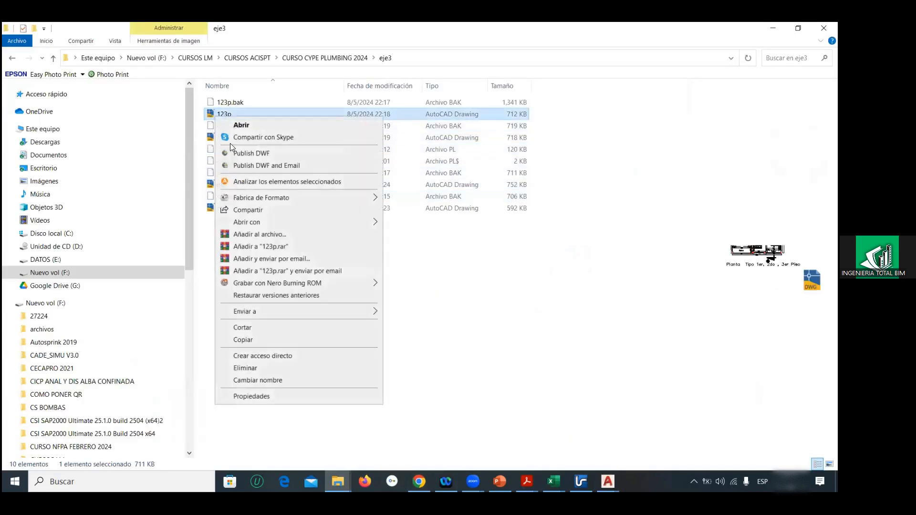
{"action": "left_click", "coordinate": [238, 123]}
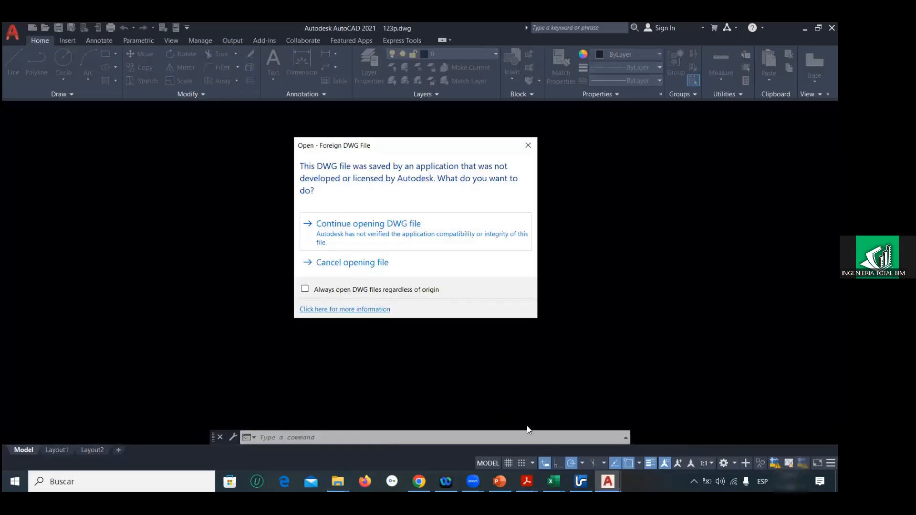
{"action": "left_click", "coordinate": [608, 482]}
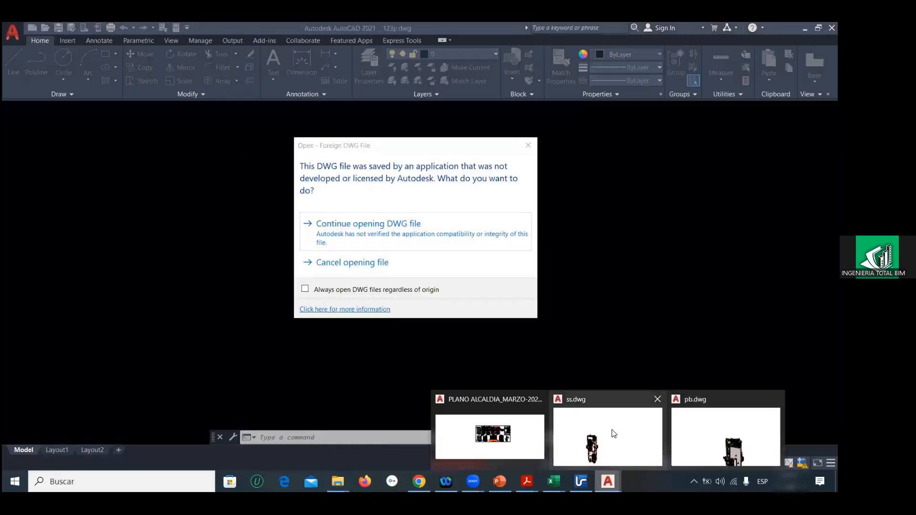
{"action": "left_click", "coordinate": [691, 435]}
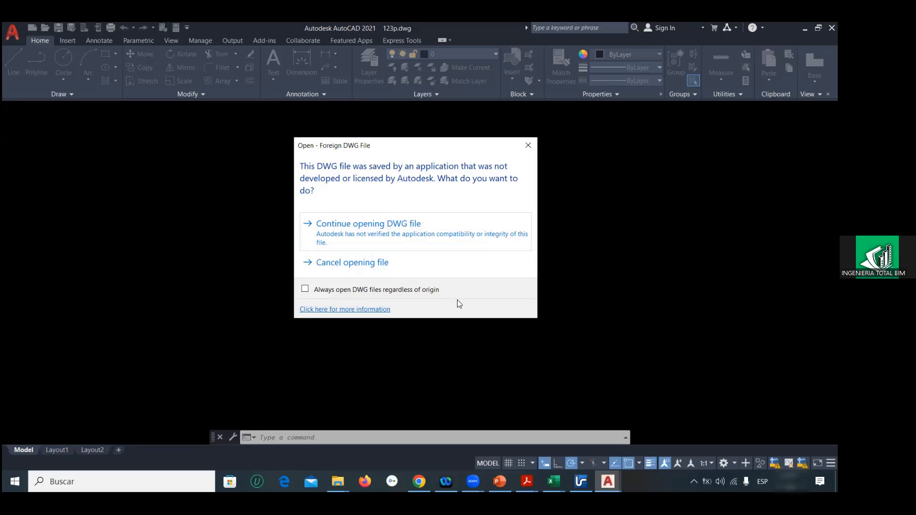
{"action": "left_click", "coordinate": [385, 229]}
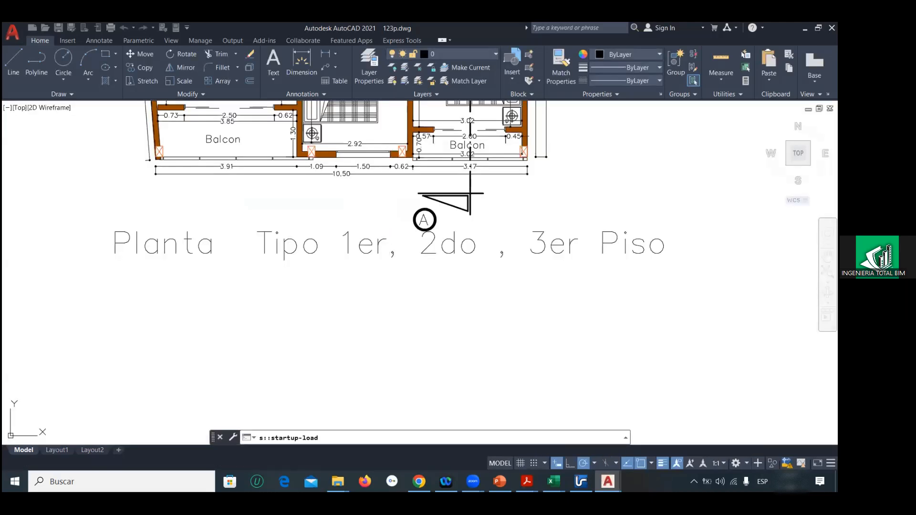
Step: Draw a reference line from the origin 0,0,0 to a free point outside the typical floor plan
{"action": "scroll", "coordinate": [384, 252], "scroll_direction": "down", "scroll_amount": 5}
{"action": "scroll", "coordinate": [384, 252], "scroll_direction": "down", "scroll_amount": 2}
{"action": "middle_click_drag", "start_coordinate": [338, 164], "coordinate": [339, 217]}
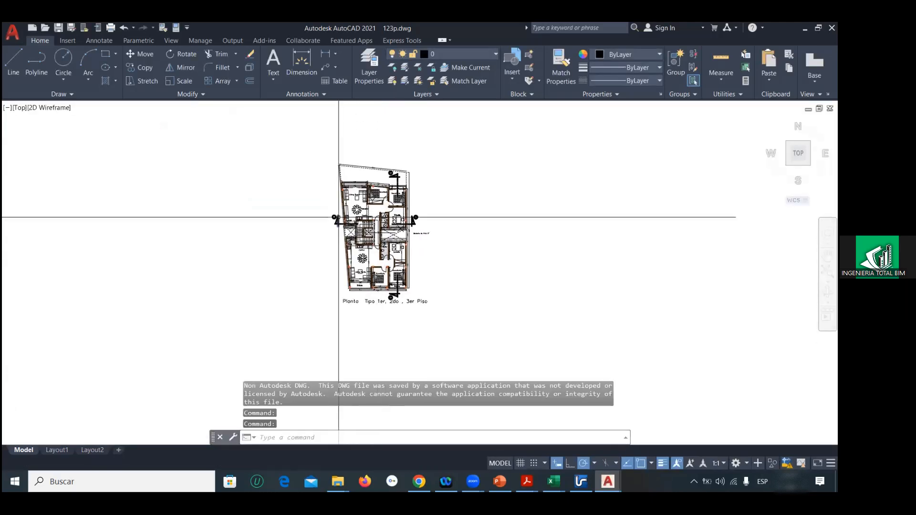
{"action": "type", "text": "l"}
{"action": "key", "text": "Return"}
{"action": "type", "text": "0,0,0"}
{"action": "key", "text": "Return"}
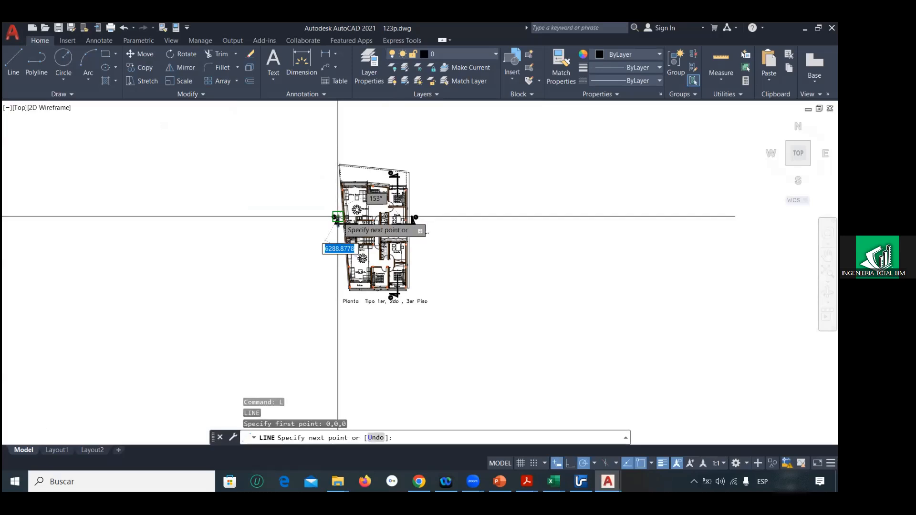
{"action": "scroll", "coordinate": [337, 218], "scroll_direction": "up", "scroll_amount": 2}
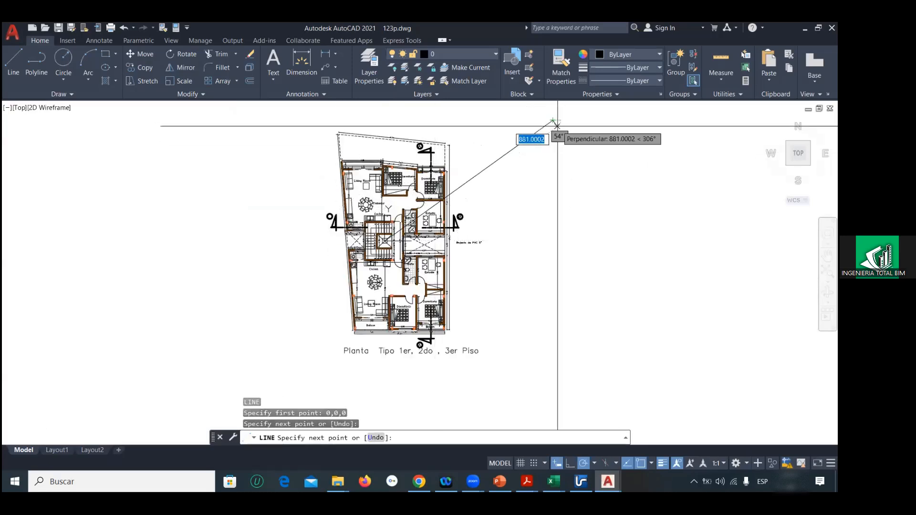
{"action": "scroll", "coordinate": [557, 125], "scroll_direction": "down", "scroll_amount": 5}
{"action": "key", "text": "Escape"}
Step: Stretch the outer end of the reference line farther away from the typical floor plan
{"action": "left_click", "coordinate": [515, 145]}
{"action": "left_click", "coordinate": [516, 144]}
{"action": "left_click", "coordinate": [631, 144]}
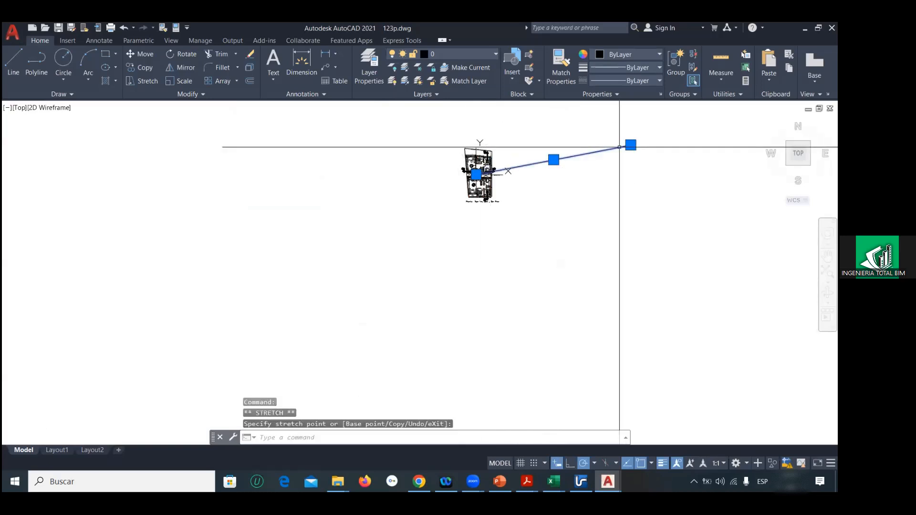
{"action": "key", "text": "Escape"}
{"action": "key", "text": "Escape"}
Step: Try to scale the typical floor plan by 1/1000 about the reference line's start at the origin, and undo the scaling
{"action": "left_click", "coordinate": [446, 131]}
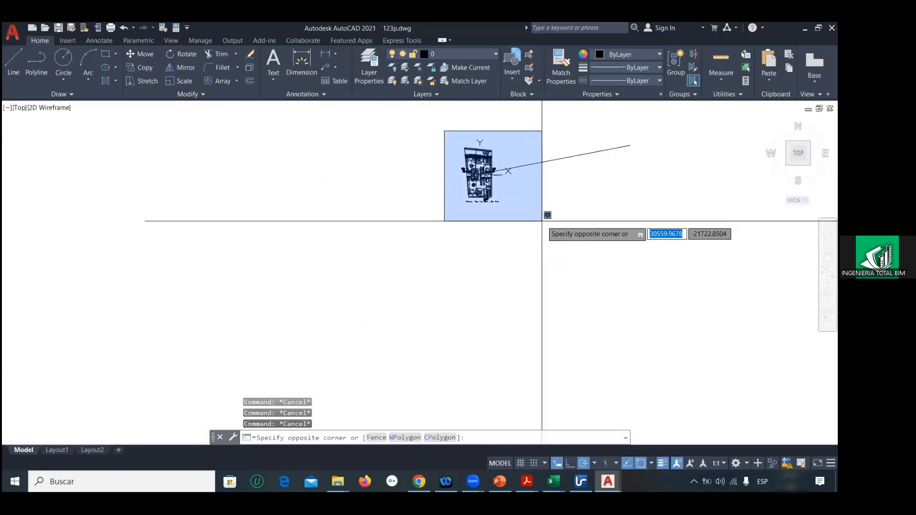
{"action": "left_click", "coordinate": [542, 222]}
{"action": "type", "text": "sc"}
{"action": "key", "text": "Return"}
{"action": "scroll", "coordinate": [482, 176], "scroll_direction": "up", "scroll_amount": 5}
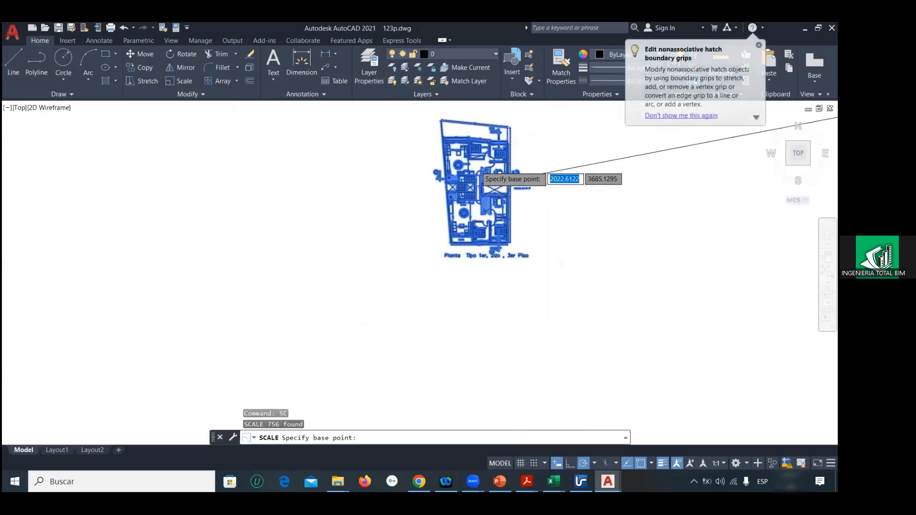
{"action": "scroll", "coordinate": [450, 266], "scroll_direction": "up", "scroll_amount": 4}
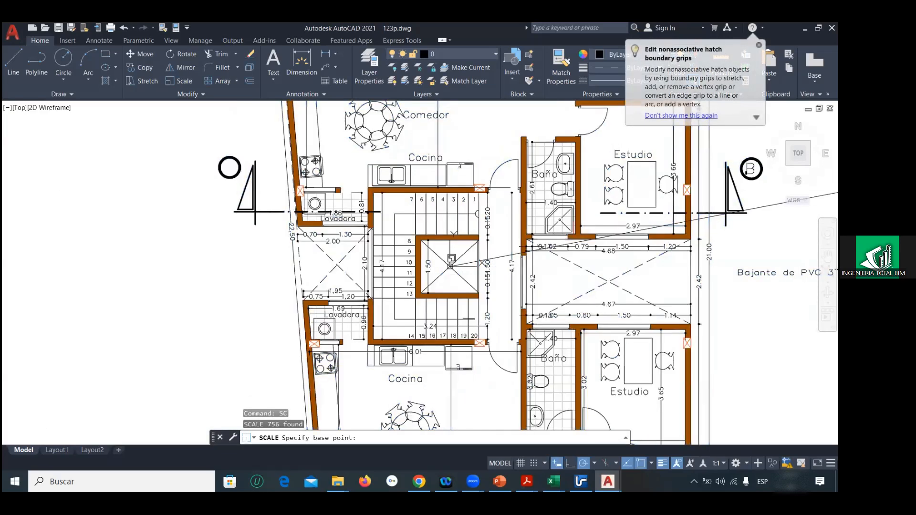
{"action": "left_click", "coordinate": [450, 266]}
{"action": "type", "text": "1/"}
{"action": "key", "text": "Return"}
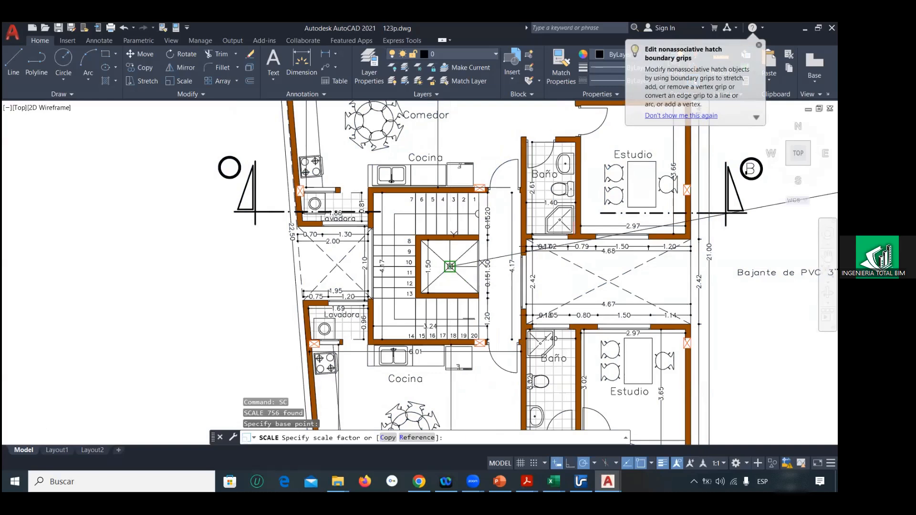
{"action": "key", "text": "ctrl+z"}
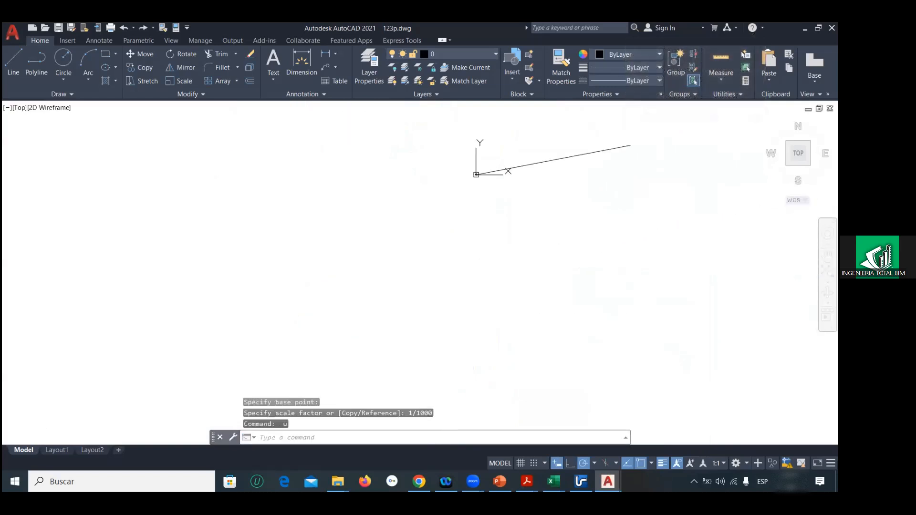
{"action": "key", "text": "ctrl+z"}
Step: Explode the entire typical floor plan, leaving the reference line out of the selection
{"action": "middle_click_drag", "start_coordinate": [456, 188], "coordinate": [448, 232]}
{"action": "left_click", "coordinate": [433, 156]}
{"action": "left_click", "coordinate": [527, 292]}
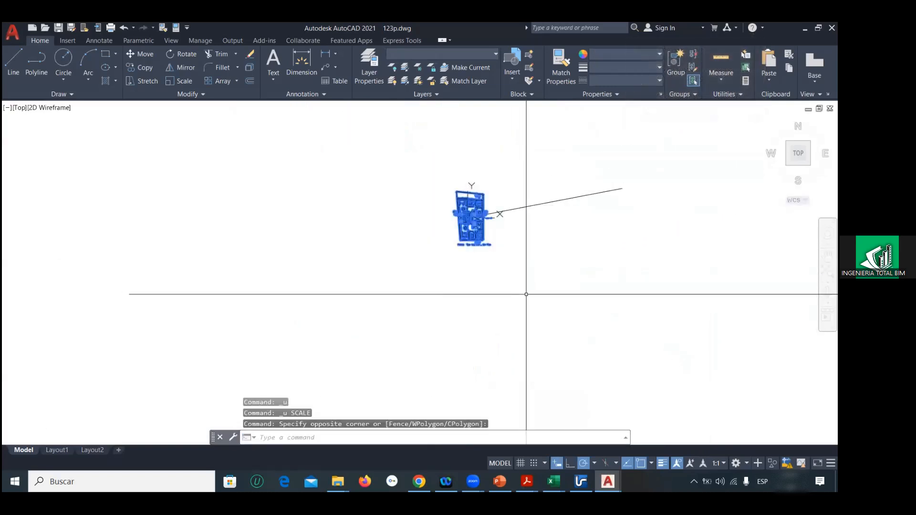
{"action": "type", "text": "X"}
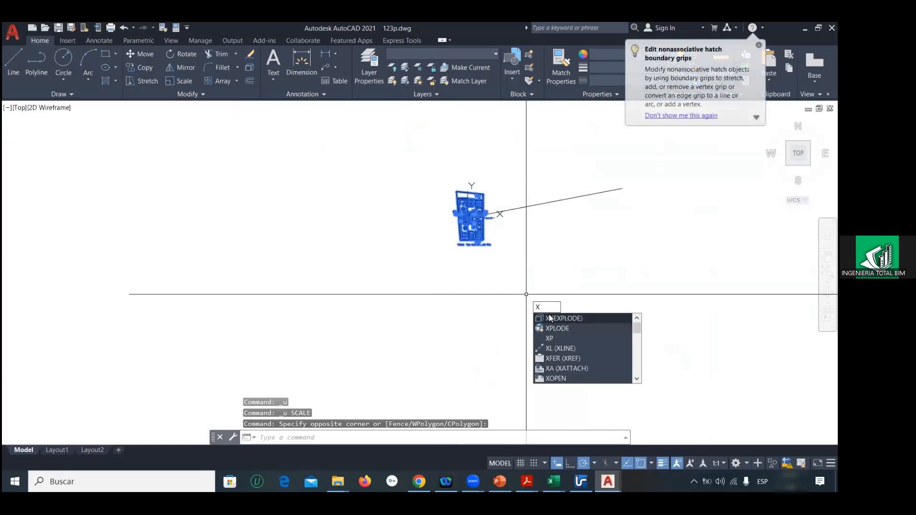
{"action": "key", "text": "Return"}
Step: Explode the typical floor plan a second time to break up its remaining compound objects
{"action": "key", "text": "Return"}
{"action": "left_click", "coordinate": [426, 171]}
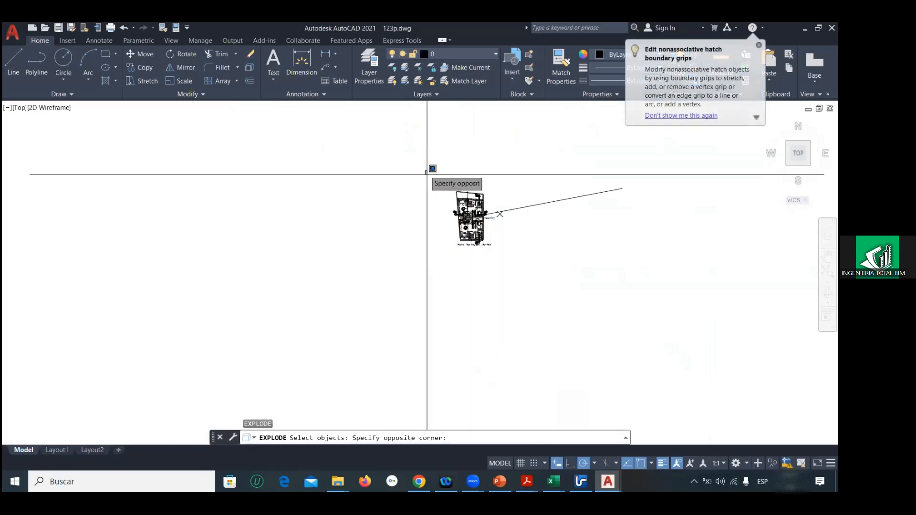
{"action": "left_click", "coordinate": [579, 296]}
{"action": "type", "text": "sc"}
{"action": "key", "text": "Return"}
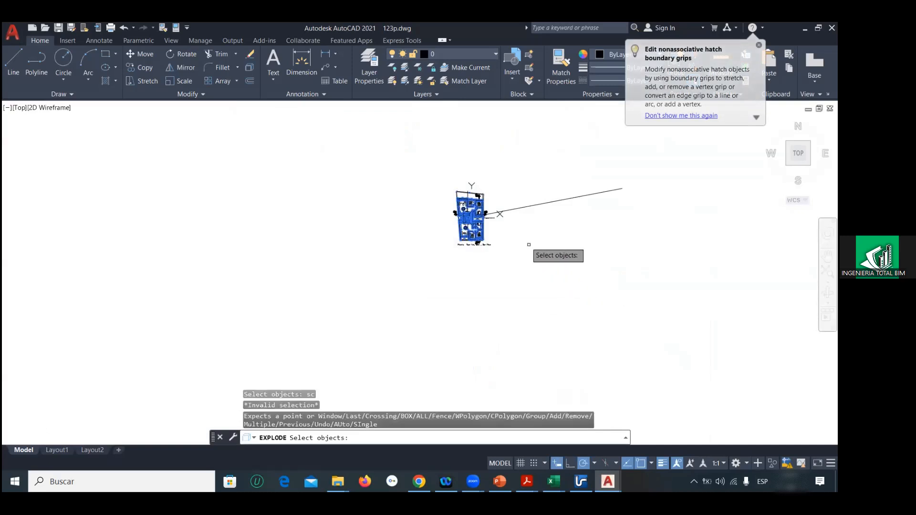
{"action": "scroll", "coordinate": [477, 230], "scroll_direction": "up", "scroll_amount": 6}
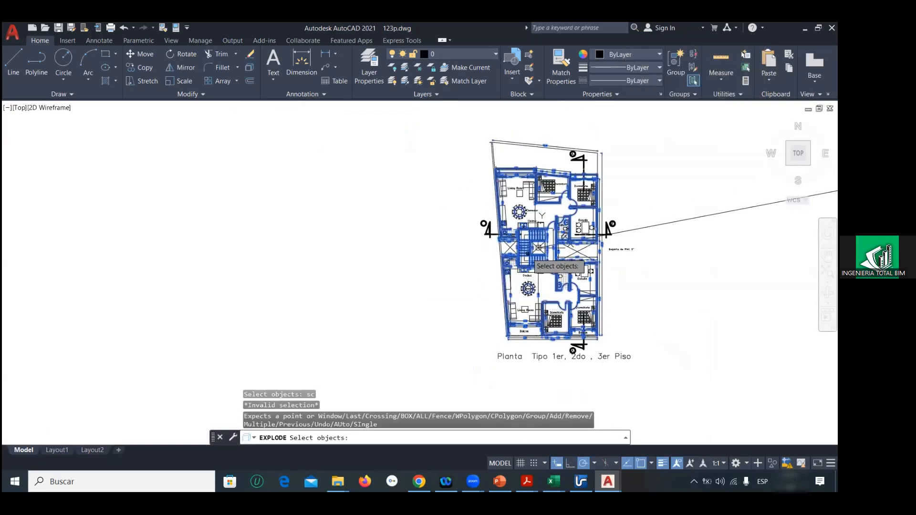
{"action": "key", "text": "Escape"}
{"action": "key", "text": "Escape"}
Step: Scale the exploded typical floor plan by 1/1000, using the reference line's start at the origin as base point
{"action": "scroll", "coordinate": [520, 239], "scroll_direction": "down", "scroll_amount": 4}
{"action": "left_click", "coordinate": [496, 201]}
{"action": "left_click", "coordinate": [600, 319]}
{"action": "type", "text": "sc"}
{"action": "key", "text": "Return"}
{"action": "scroll", "coordinate": [529, 248], "scroll_direction": "up", "scroll_amount": 4}
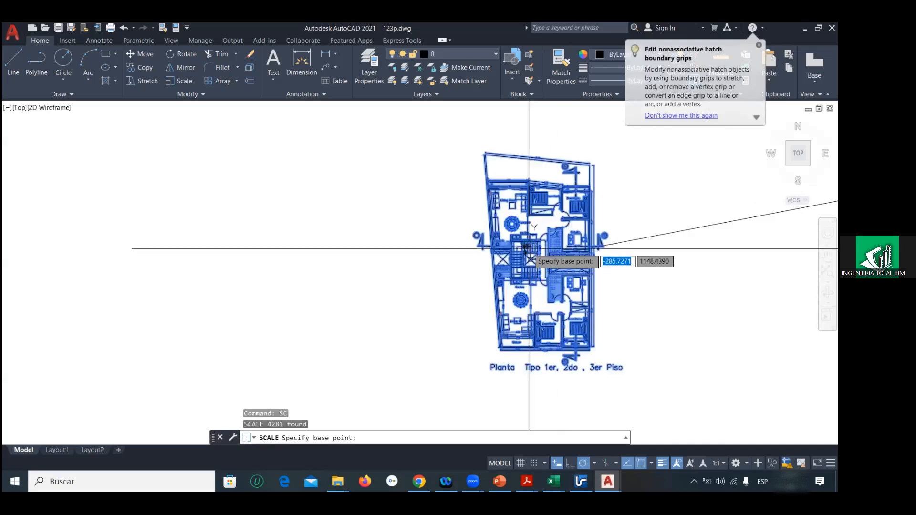
{"action": "scroll", "coordinate": [529, 248], "scroll_direction": "up", "scroll_amount": 2}
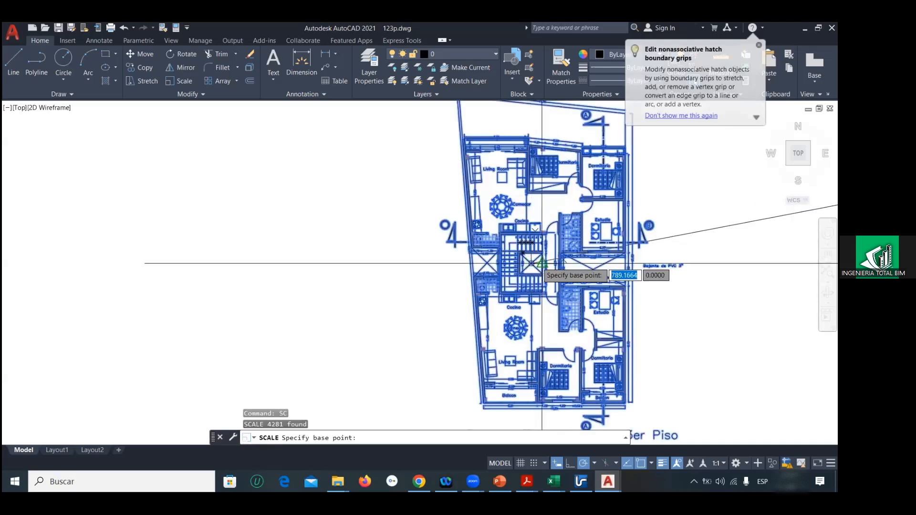
{"action": "scroll", "coordinate": [528, 263], "scroll_direction": "up", "scroll_amount": 4}
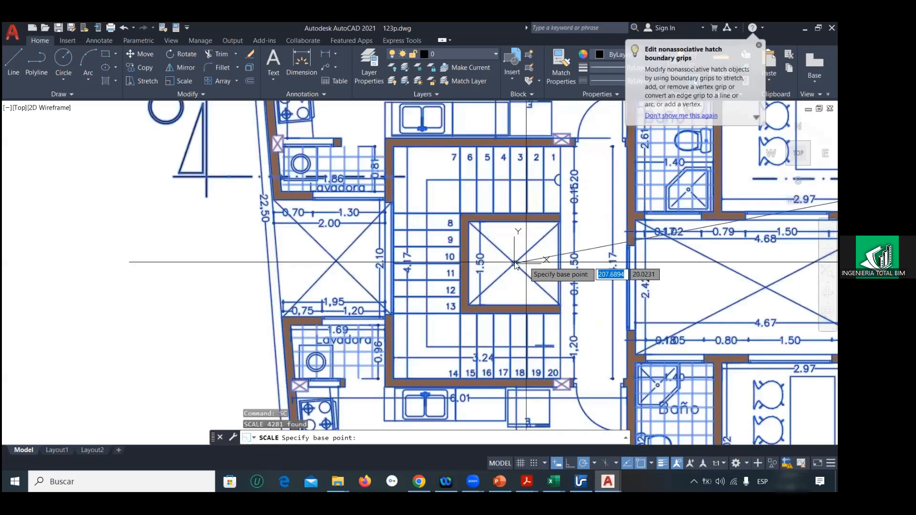
{"action": "left_click", "coordinate": [515, 262]}
{"action": "type", "text": "1/1000"}
{"action": "key", "text": "Return"}
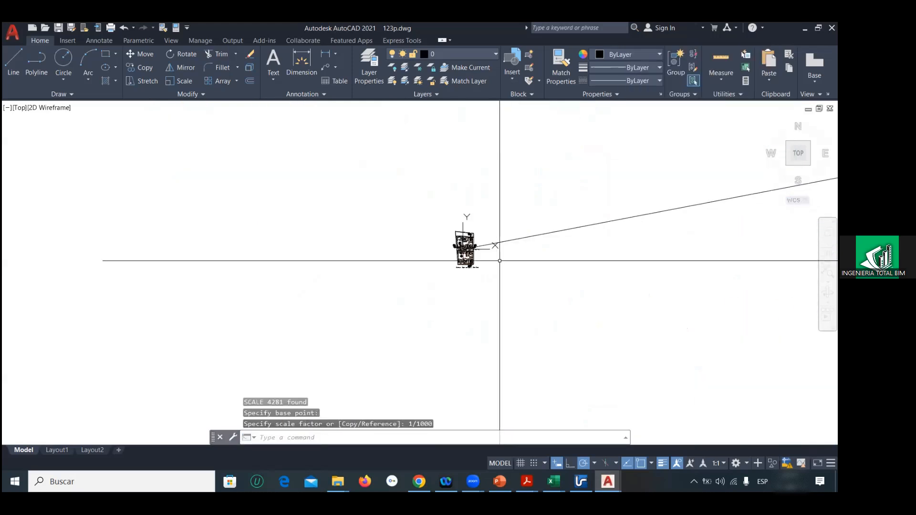
Step: Check the scaled plan by measuring along the 4.67 dimension of the light shaft with a temporary line
{"action": "scroll", "coordinate": [500, 260], "scroll_direction": "up", "scroll_amount": 6}
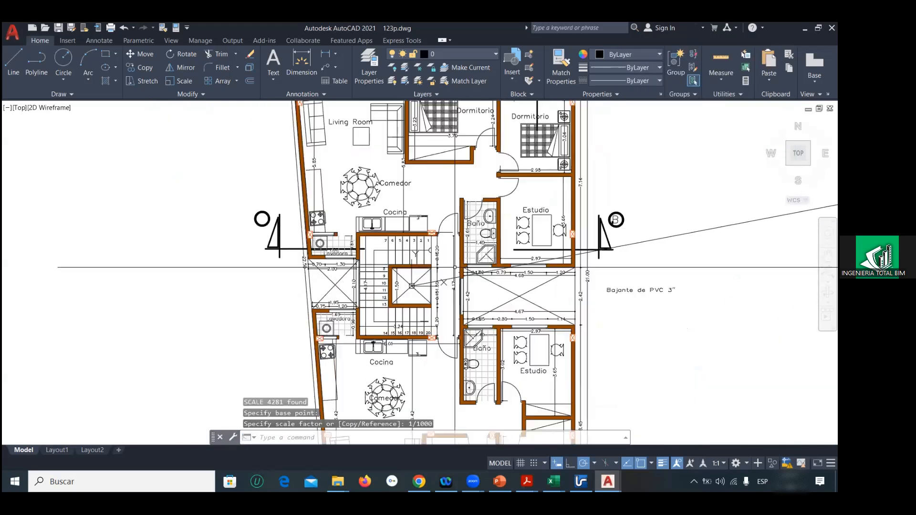
{"action": "scroll", "coordinate": [454, 267], "scroll_direction": "up", "scroll_amount": 2}
{"action": "scroll", "coordinate": [426, 292], "scroll_direction": "down", "scroll_amount": 6}
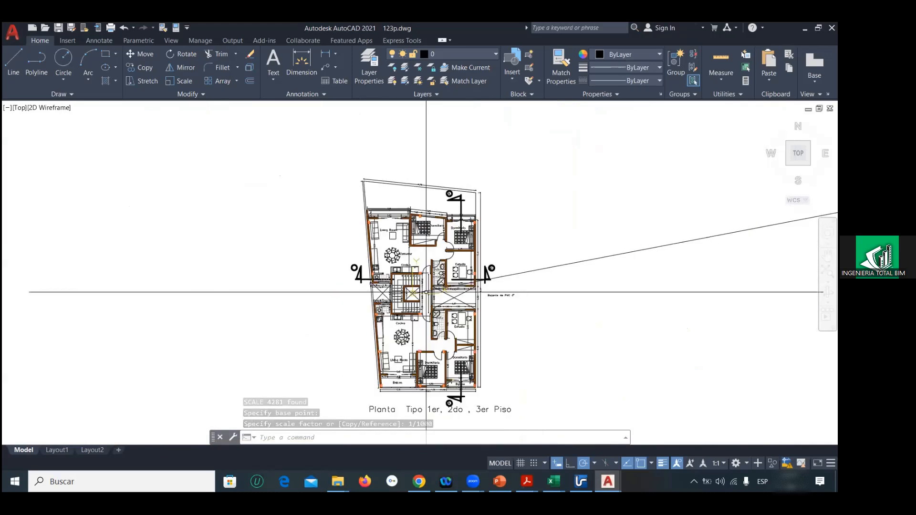
{"action": "scroll", "coordinate": [467, 283], "scroll_direction": "up", "scroll_amount": 3}
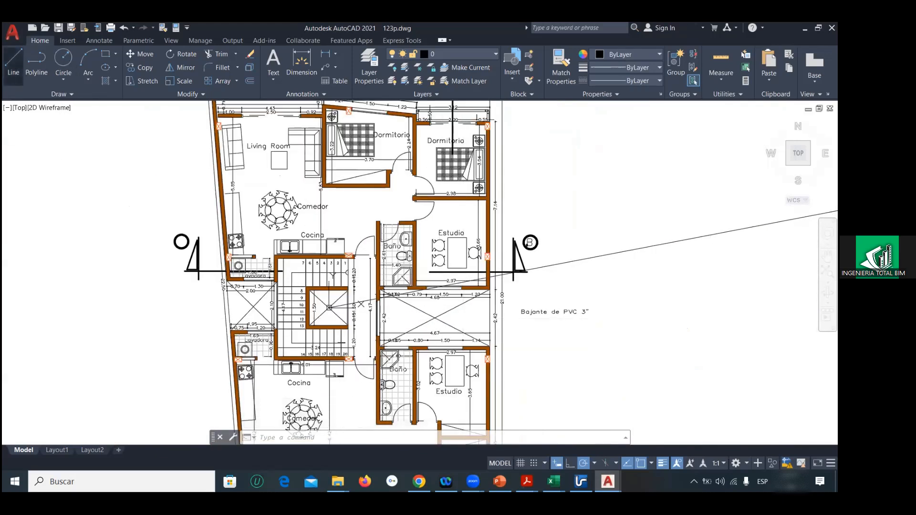
{"action": "left_click", "coordinate": [13, 62]}
{"action": "scroll", "coordinate": [392, 343], "scroll_direction": "up", "scroll_amount": 5}
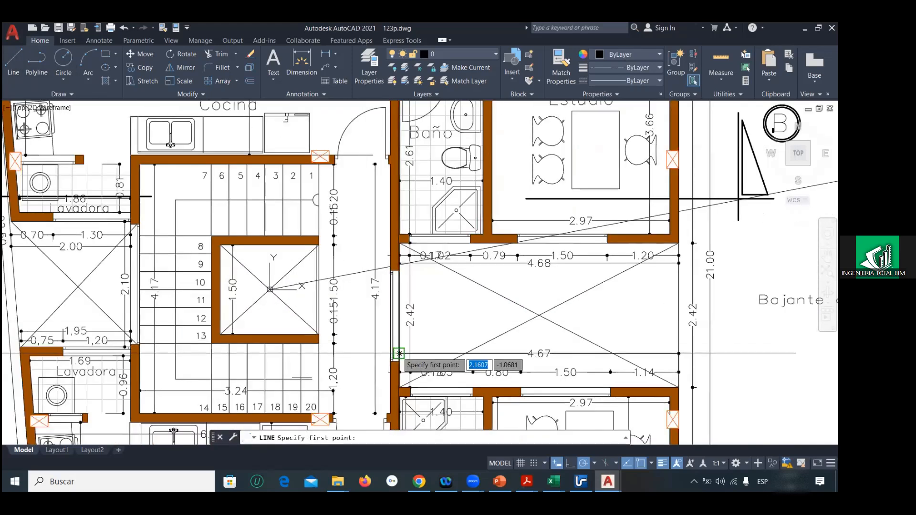
{"action": "left_click", "coordinate": [398, 353]}
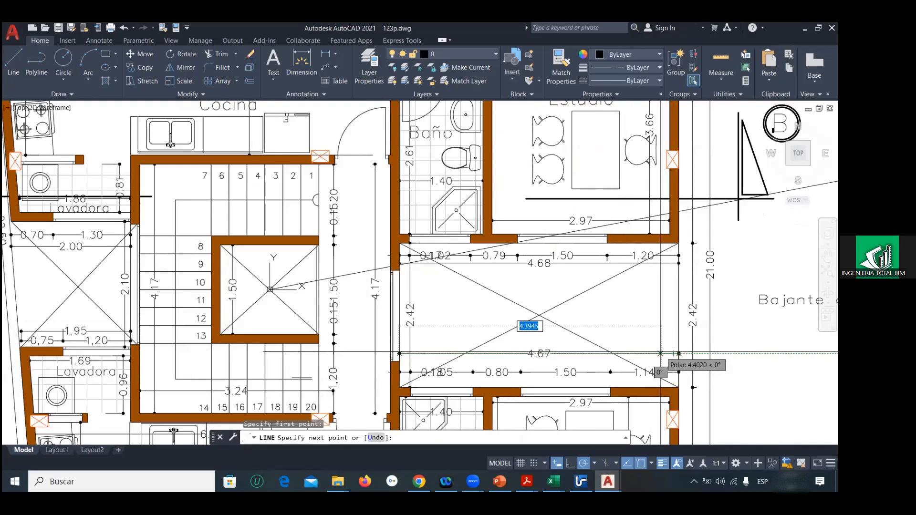
{"action": "key", "text": "Escape"}
{"action": "key", "text": "Escape"}
Step: Erase the slanted reference line and save the 123p drawing
{"action": "scroll", "coordinate": [660, 354], "scroll_direction": "down", "scroll_amount": 10}
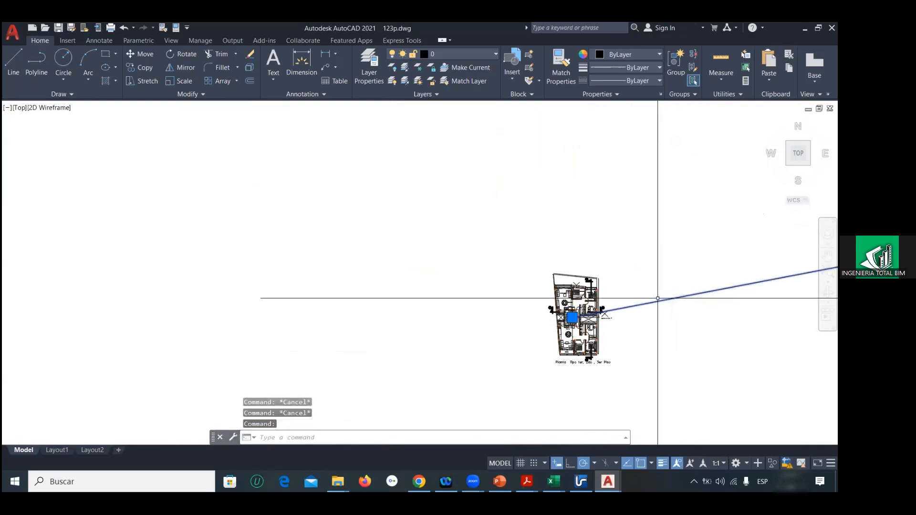
{"action": "key", "text": "Delete"}
{"action": "left_click", "coordinate": [12, 32]}
{"action": "left_click", "coordinate": [37, 138]}
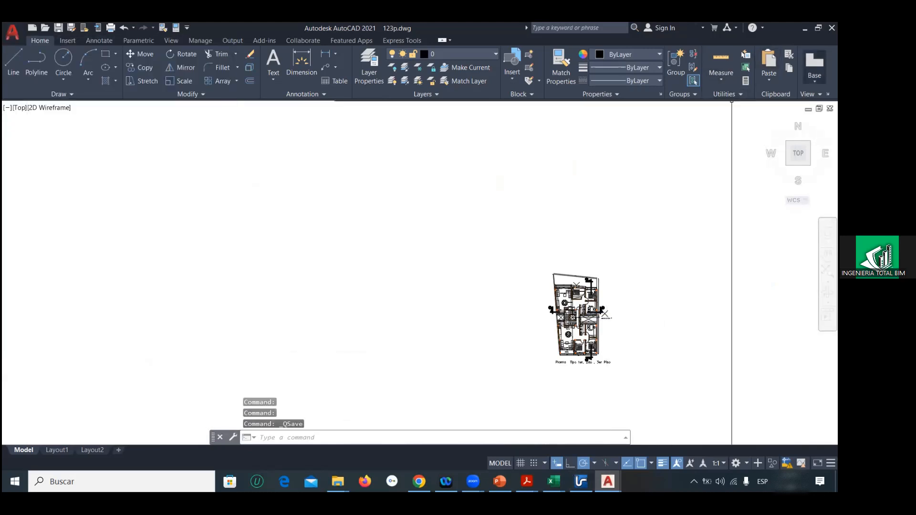
Step: Close AutoCAD and open the cub drawing from the eje3 folder, continuing past the foreign DWG notice
{"action": "left_click", "coordinate": [832, 28]}
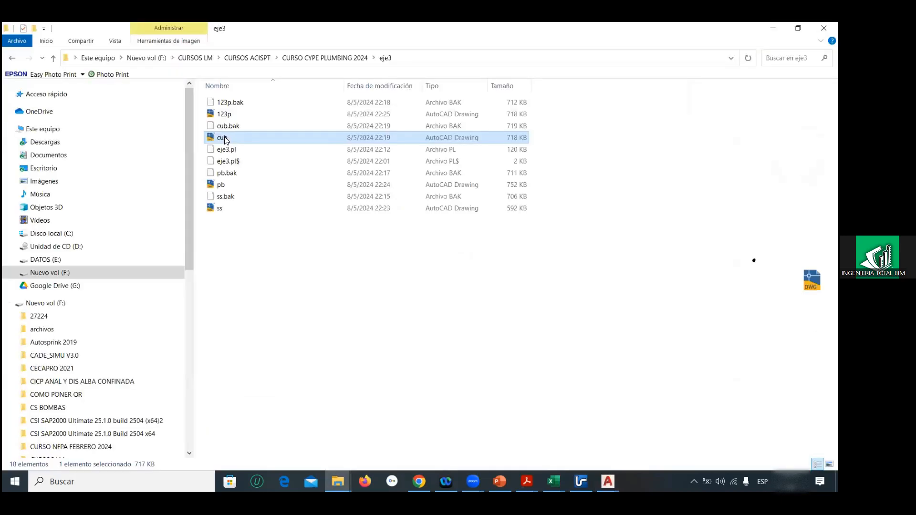
{"action": "right_click", "coordinate": [226, 139]}
{"action": "mouse_move", "coordinate": [264, 243]}
{"action": "left_click", "coordinate": [407, 246]}
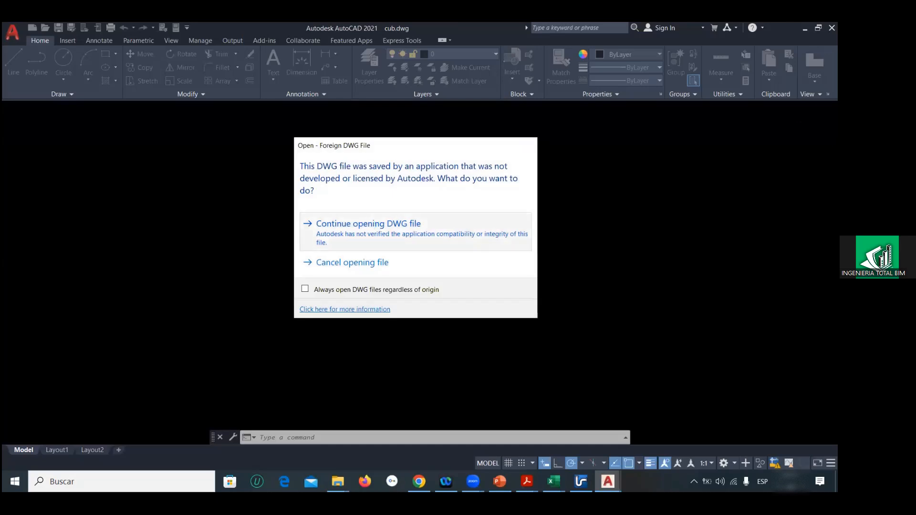
{"action": "left_click", "coordinate": [321, 223]}
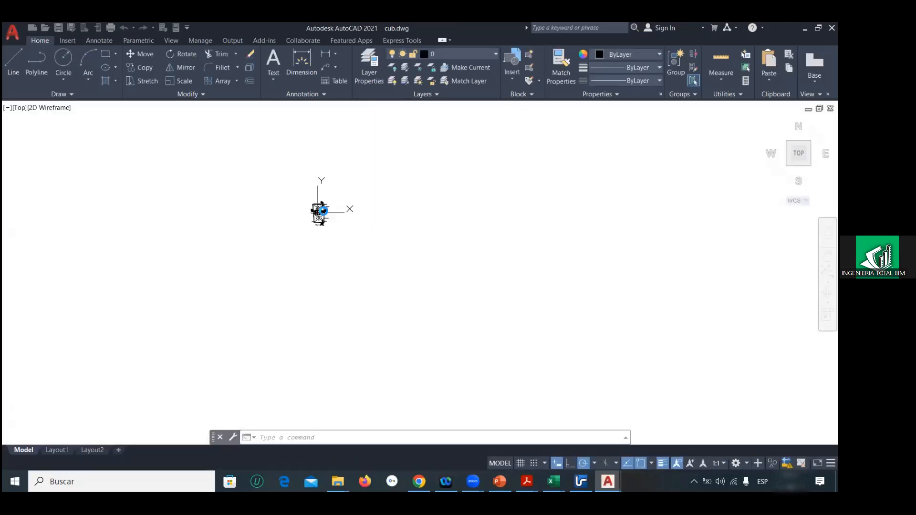
Step: Draw a reference line from the origin 0,0,0 to a free point outside the roof plan
{"action": "left_click", "coordinate": [303, 189]}
{"action": "left_click", "coordinate": [287, 199]}
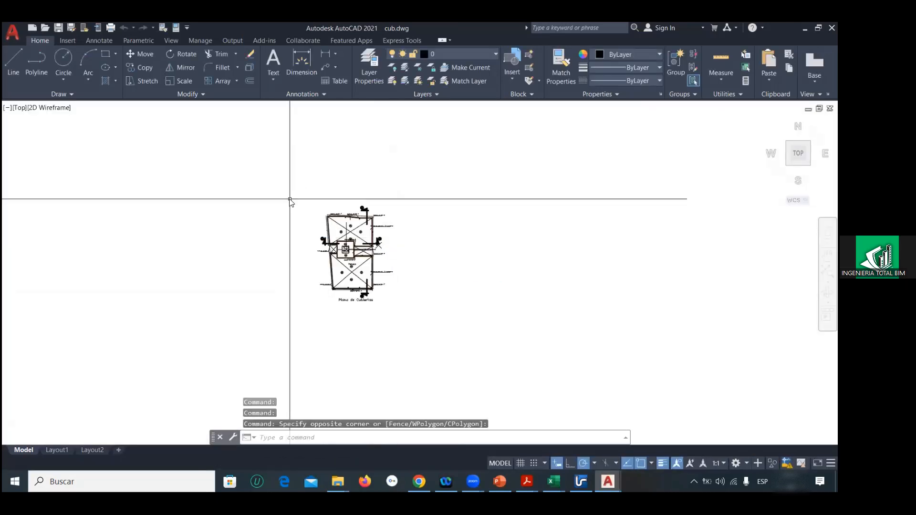
{"action": "type", "text": "L"}
{"action": "key", "text": "Return"}
{"action": "type", "text": "0,0,0"}
{"action": "key", "text": "Return"}
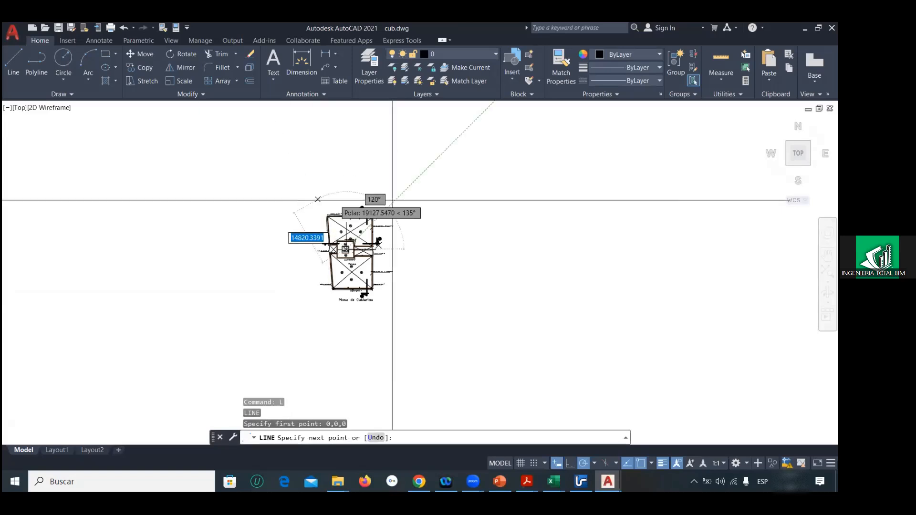
{"action": "middle_click_drag", "start_coordinate": [479, 118], "coordinate": [450, 205]}
{"action": "left_click", "coordinate": [453, 215]}
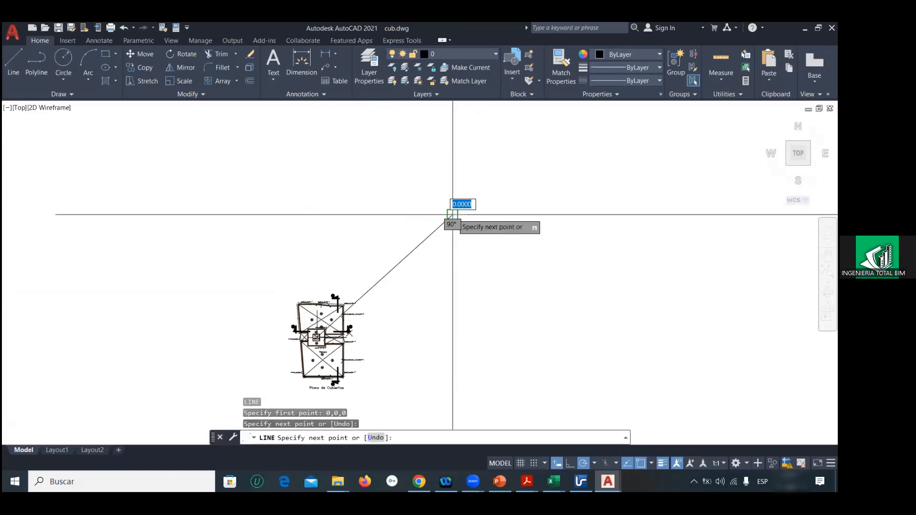
{"action": "key", "text": "Escape"}
{"action": "key", "text": "Escape"}
{"action": "middle_click_drag", "start_coordinate": [324, 254], "coordinate": [343, 191]}
{"action": "left_click", "coordinate": [288, 205]}
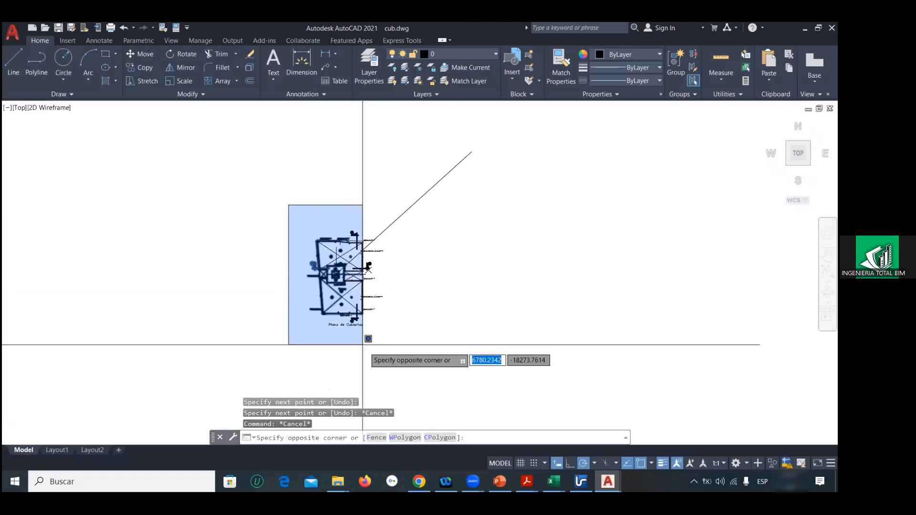
{"action": "left_click", "coordinate": [402, 357]}
{"action": "type", "text": "sc"}
{"action": "key", "text": "Return"}
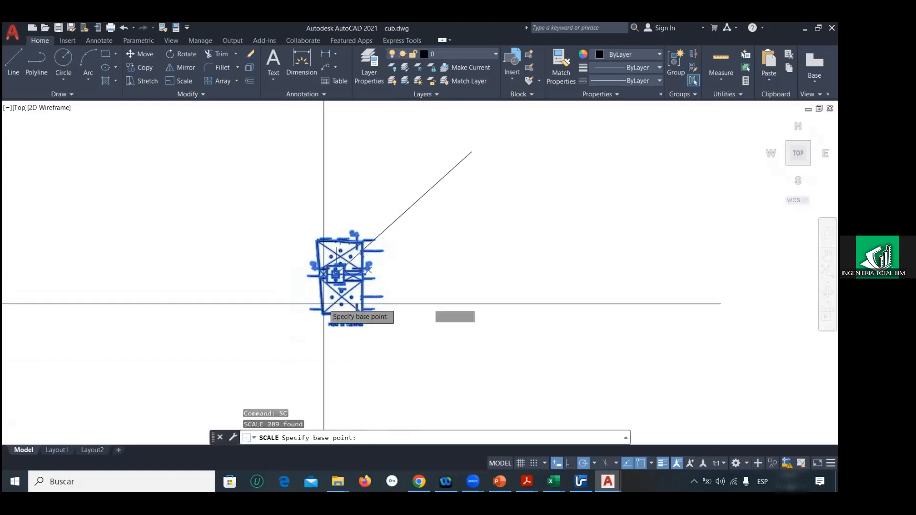
{"action": "scroll", "coordinate": [389, 359], "scroll_direction": "up", "scroll_amount": 10}
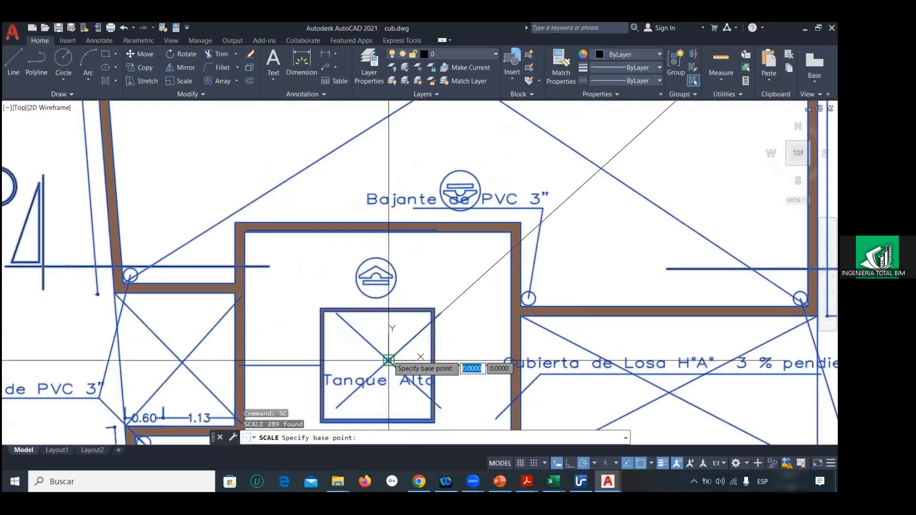
{"action": "left_click", "coordinate": [389, 361]}
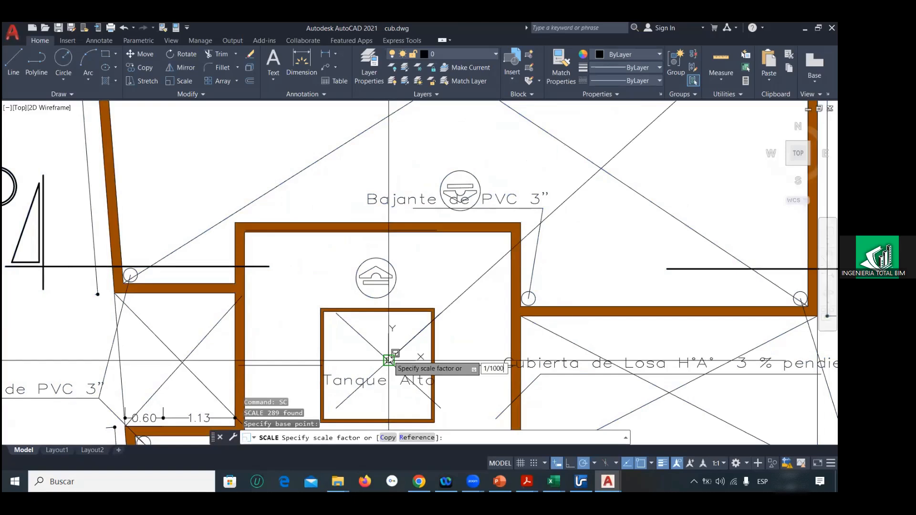
{"action": "key", "text": "Escape"}
{"action": "key", "text": "Escape"}
Step: Abandon the pending scale and explode all objects of the roof plan, leaving the slanted reference line out of the selection
{"action": "scroll", "coordinate": [389, 360], "scroll_direction": "down", "scroll_amount": 10}
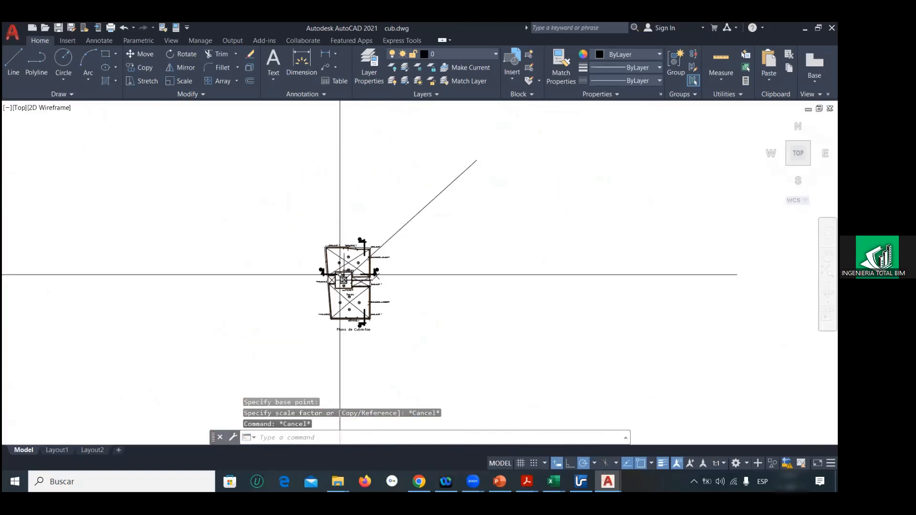
{"action": "left_click", "coordinate": [303, 226]}
{"action": "left_click", "coordinate": [419, 355]}
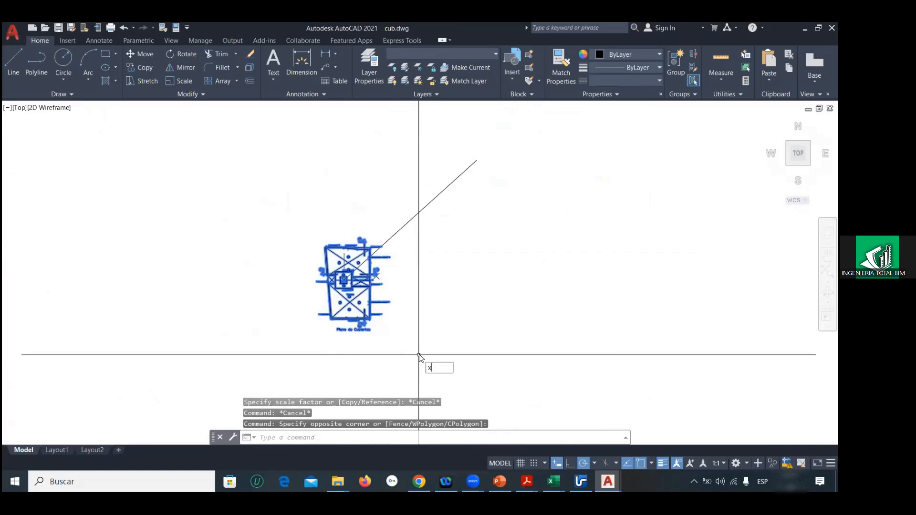
{"action": "left_click", "coordinate": [443, 379]}
{"action": "left_click", "coordinate": [304, 224]}
{"action": "left_click", "coordinate": [406, 345]}
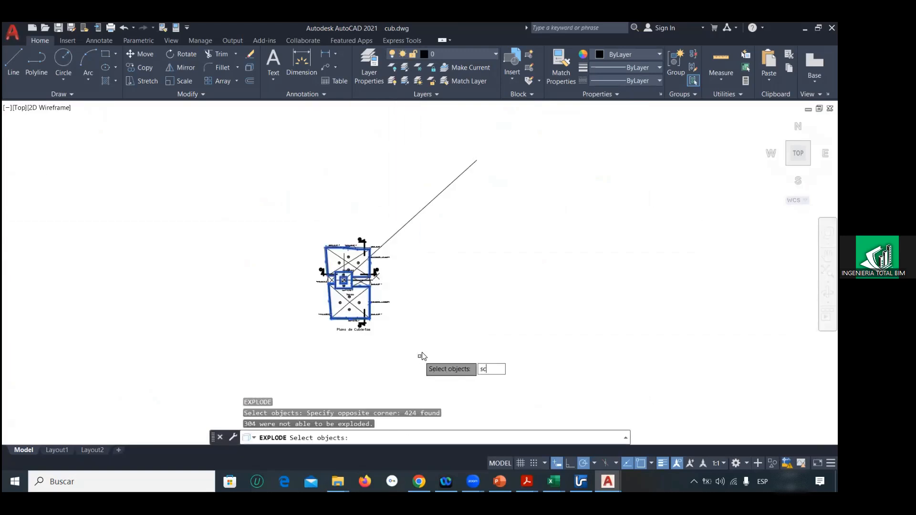
{"action": "type", "text": "sc"}
{"action": "key", "text": "Return"}
{"action": "scroll", "coordinate": [388, 296], "scroll_direction": "up", "scroll_amount": 6}
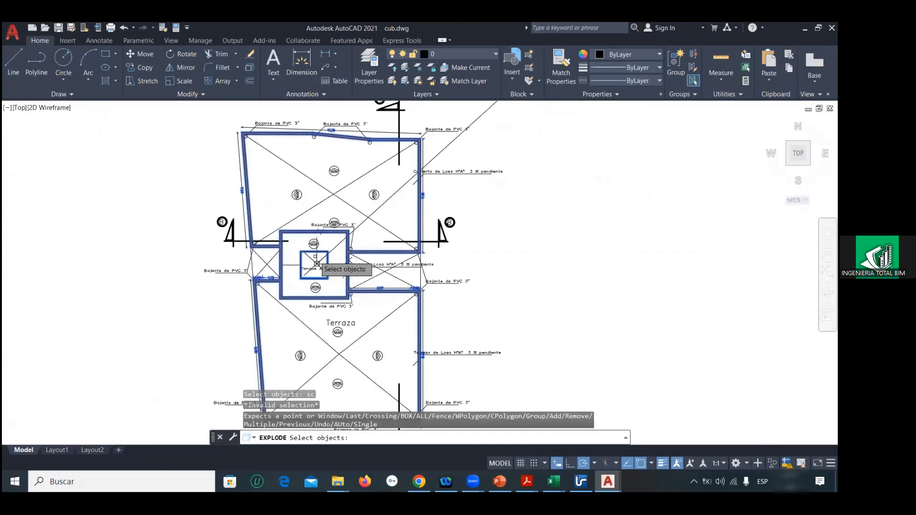
{"action": "key", "text": "Escape"}
{"action": "key", "text": "Escape"}
{"action": "scroll", "coordinate": [317, 263], "scroll_direction": "down", "scroll_amount": 6}
Step: Scale the whole roof plan by a factor of 1/1000, using the reference line's endpoint at the origin as base point
{"action": "left_click", "coordinate": [280, 215]}
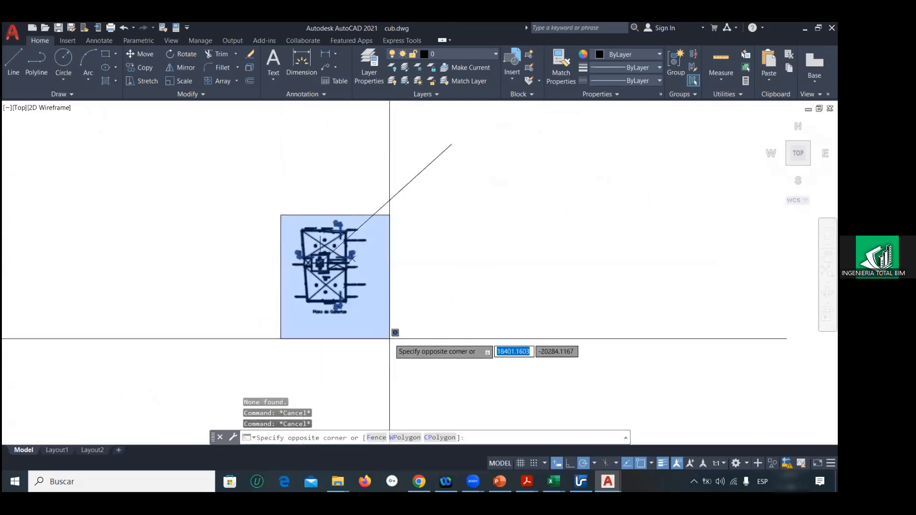
{"action": "left_click", "coordinate": [390, 339]}
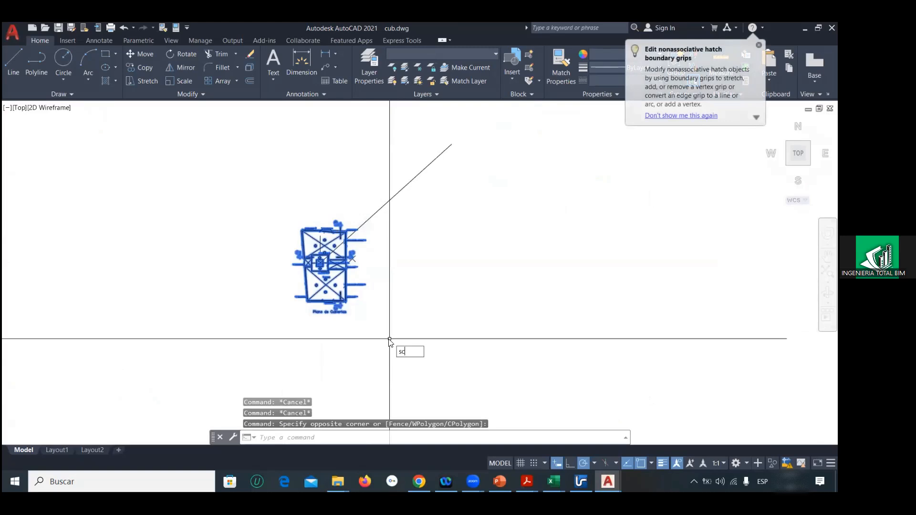
{"action": "key", "text": "Return"}
{"action": "scroll", "coordinate": [320, 262], "scroll_direction": "up", "scroll_amount": 8}
{"action": "left_click", "coordinate": [341, 247]}
{"action": "type", "text": "1/1000"}
{"action": "key", "text": "Return"}
Step: Erase the slanted reference line that starts at the origin of the roof drawing
{"action": "left_click", "coordinate": [345, 246]}
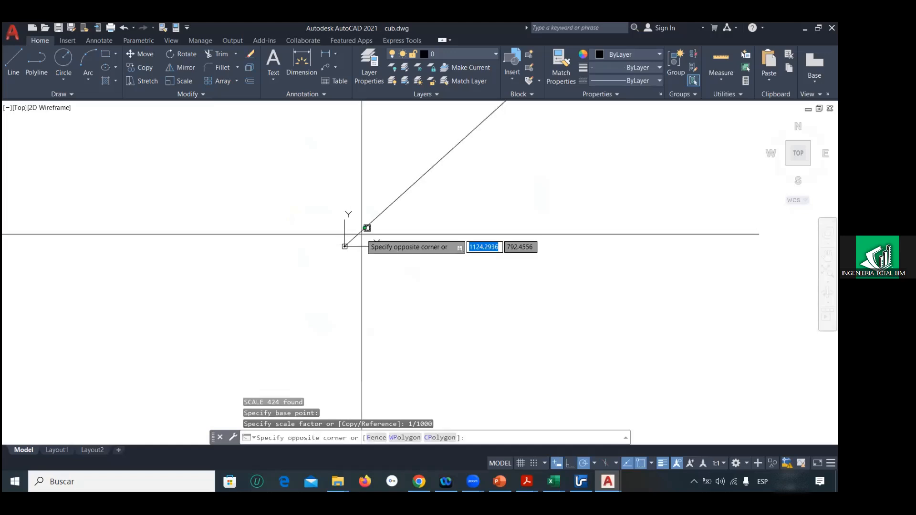
{"action": "left_click", "coordinate": [356, 224]}
{"action": "key", "text": "Delete"}
{"action": "scroll", "coordinate": [329, 215], "scroll_direction": "up", "scroll_amount": 6}
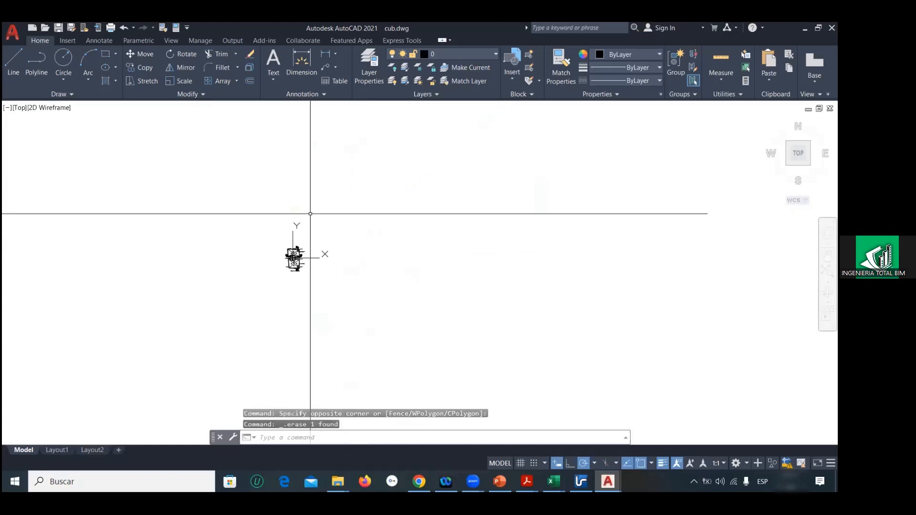
{"action": "scroll", "coordinate": [269, 262], "scroll_direction": "up", "scroll_amount": 8}
{"action": "middle_click_drag", "start_coordinate": [455, 203], "coordinate": [395, 322]}
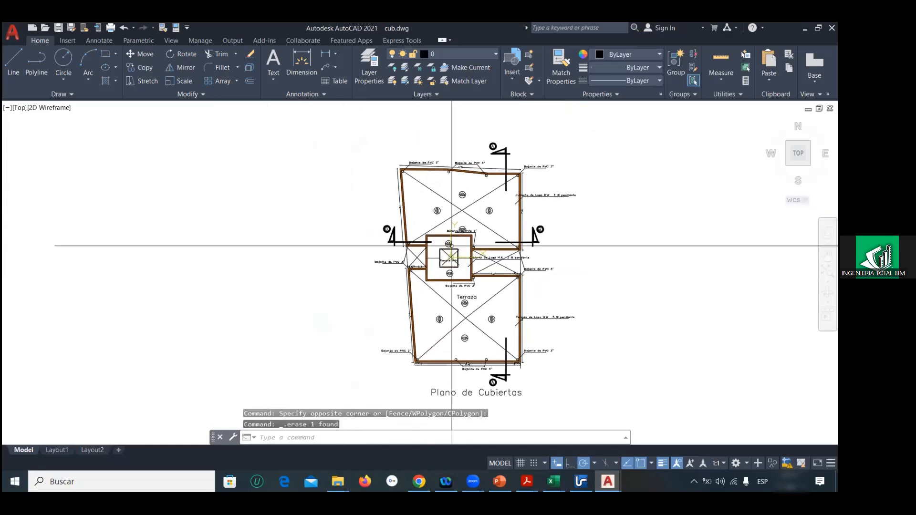
Step: Save and close the cub drawing, keeping the PLANO ALCALDIA_MARZO-2024 drawing open
{"action": "left_click", "coordinate": [35, 139]}
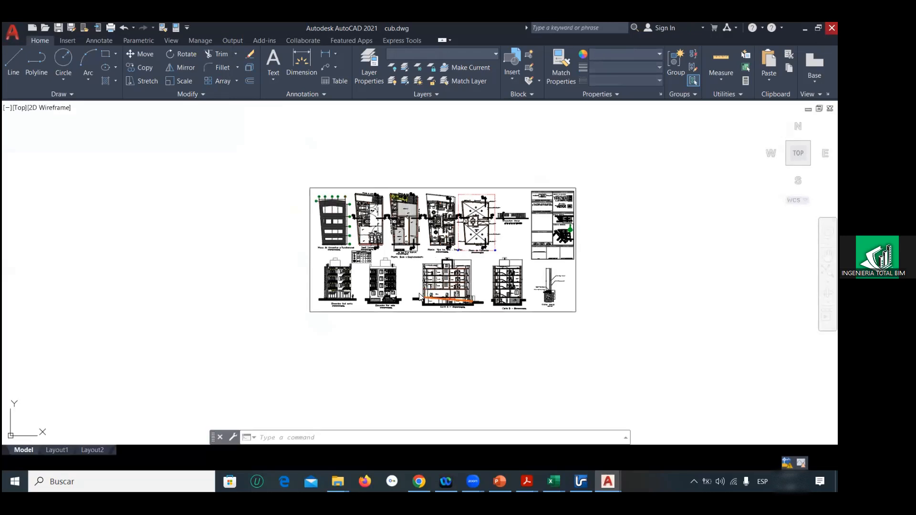
{"action": "key", "text": "ctrl+q"}
{"action": "key", "text": "Escape"}
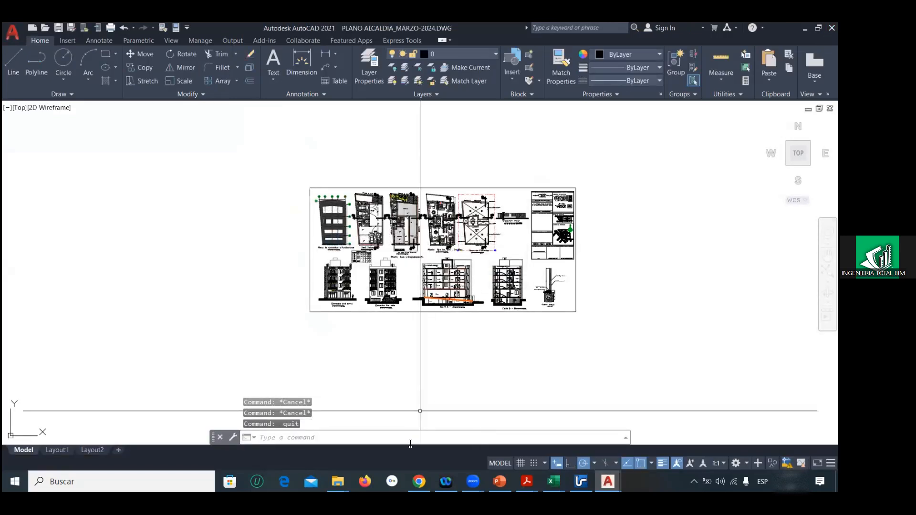
Step: Check the previews of the pb, cub, 123p and ss drawings in the eje3 folder
{"action": "mouse_move", "coordinate": [338, 482]}
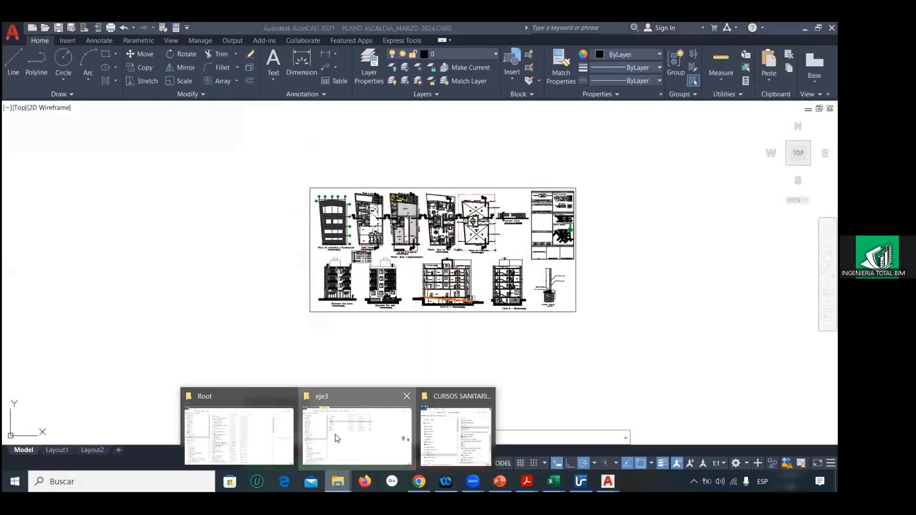
{"action": "left_click", "coordinate": [335, 439]}
{"action": "left_click", "coordinate": [221, 186]}
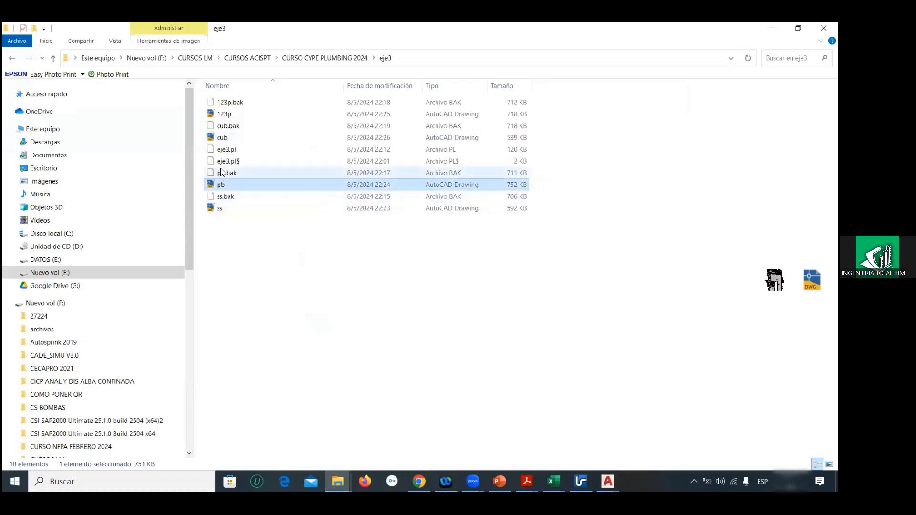
{"action": "left_click", "coordinate": [223, 139]}
{"action": "left_click", "coordinate": [221, 117]}
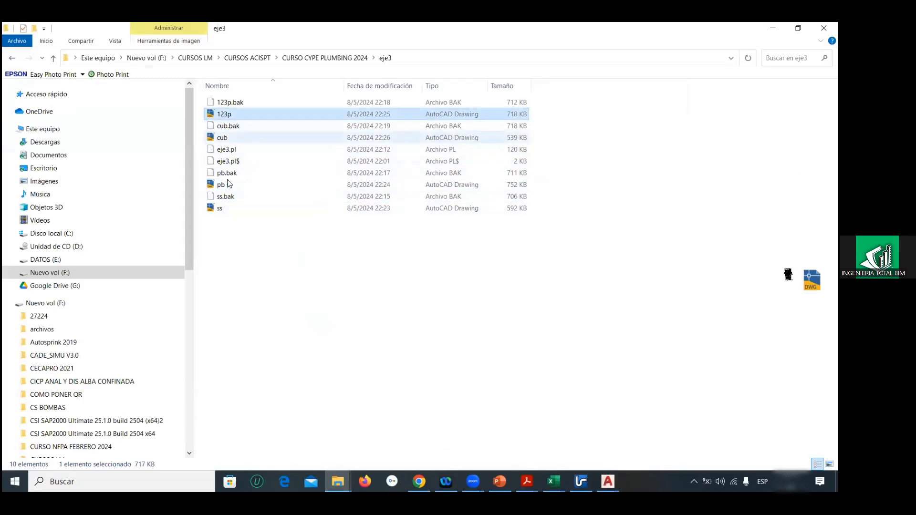
{"action": "left_click", "coordinate": [217, 210]}
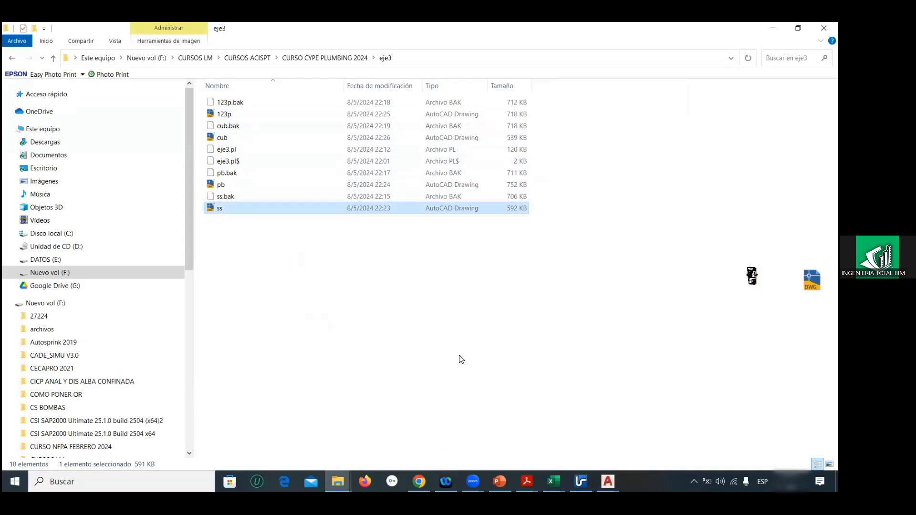
Step: Switch to CYPEPLUMBING and start a new floor plan with the reference SS
{"action": "left_click", "coordinate": [581, 481]}
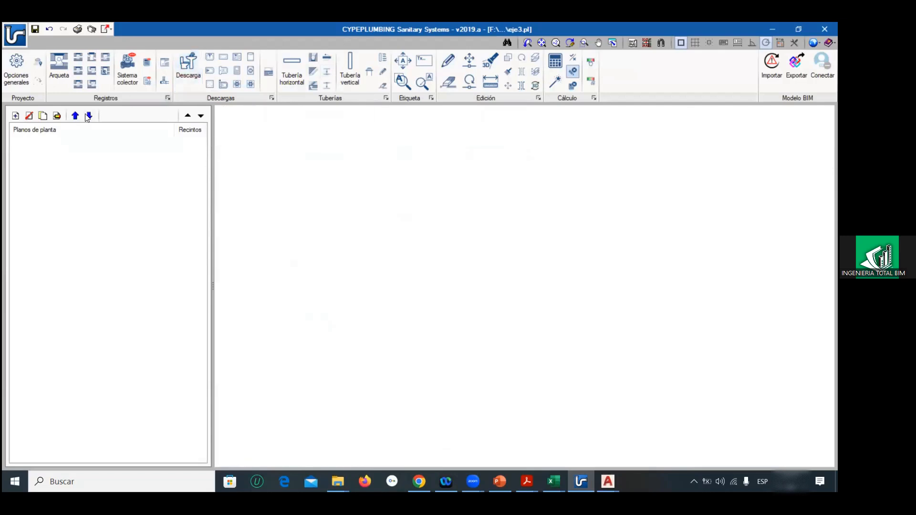
{"action": "left_click", "coordinate": [15, 116]}
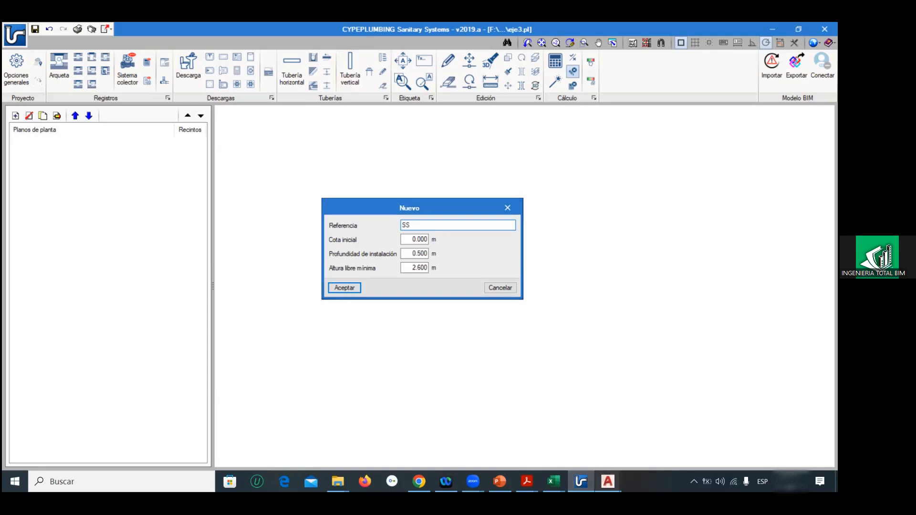
Step: Switch to PLANO ALCALDIA_MARZO-2024 in AutoCAD and measure section A-A from the Parqueos floor to the top of the slab above with a temporary line
{"action": "mouse_move", "coordinate": [608, 482]}
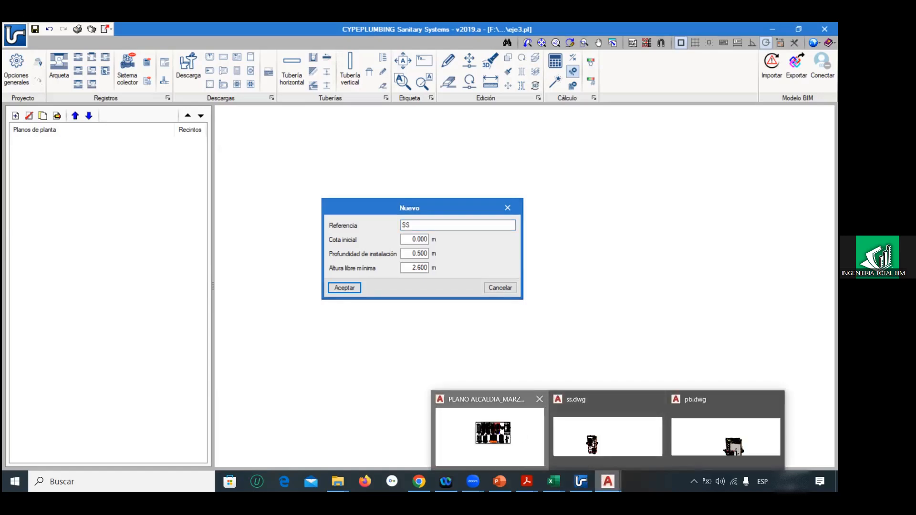
{"action": "left_click", "coordinate": [490, 434]}
{"action": "scroll", "coordinate": [447, 281], "scroll_direction": "up", "scroll_amount": 5}
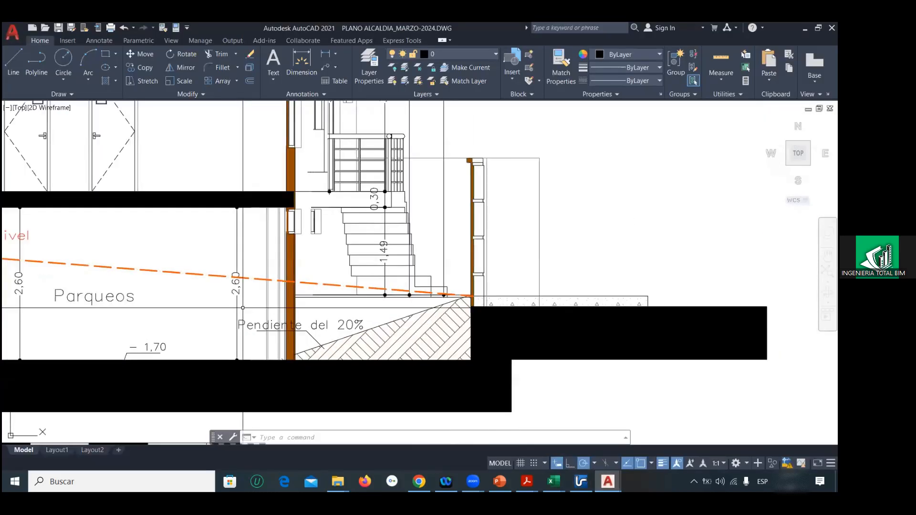
{"action": "scroll", "coordinate": [243, 308], "scroll_direction": "down", "scroll_amount": 5}
{"action": "middle_click_drag", "start_coordinate": [328, 346], "coordinate": [394, 340]}
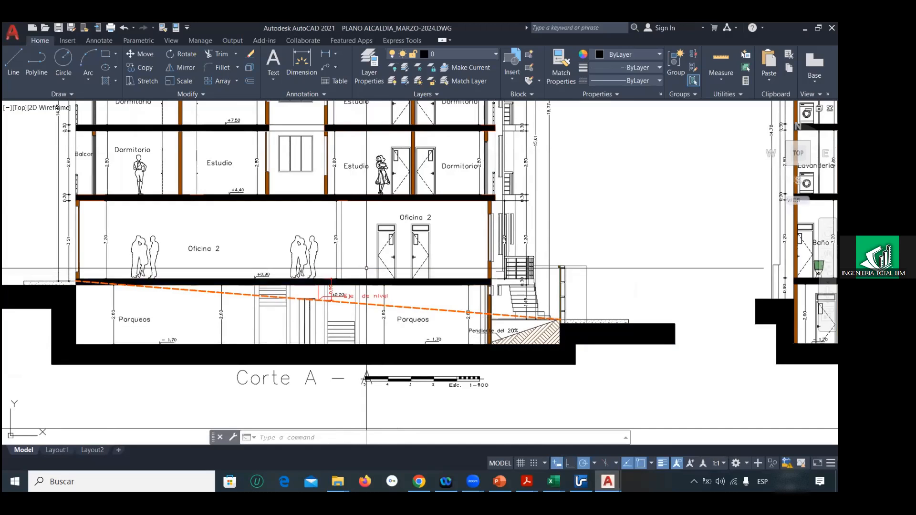
{"action": "mouse_move", "coordinate": [377, 278]}
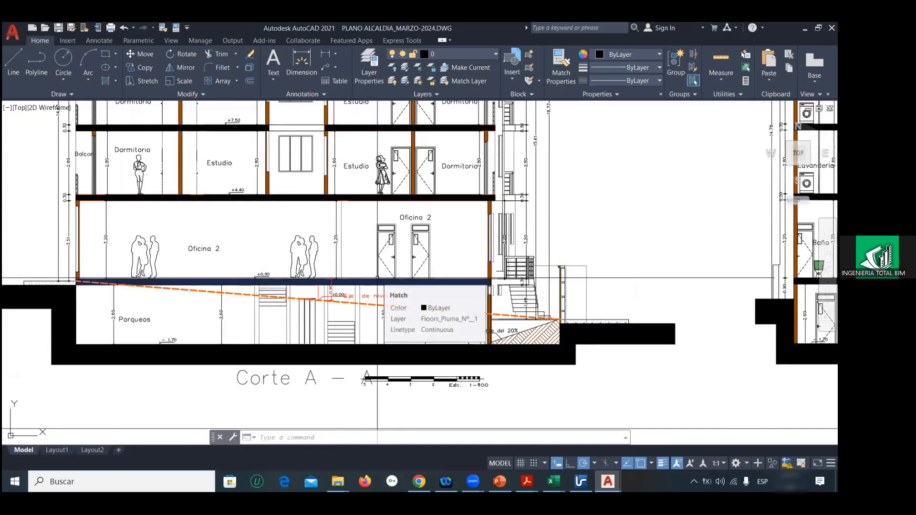
{"action": "left_click", "coordinate": [13, 59]}
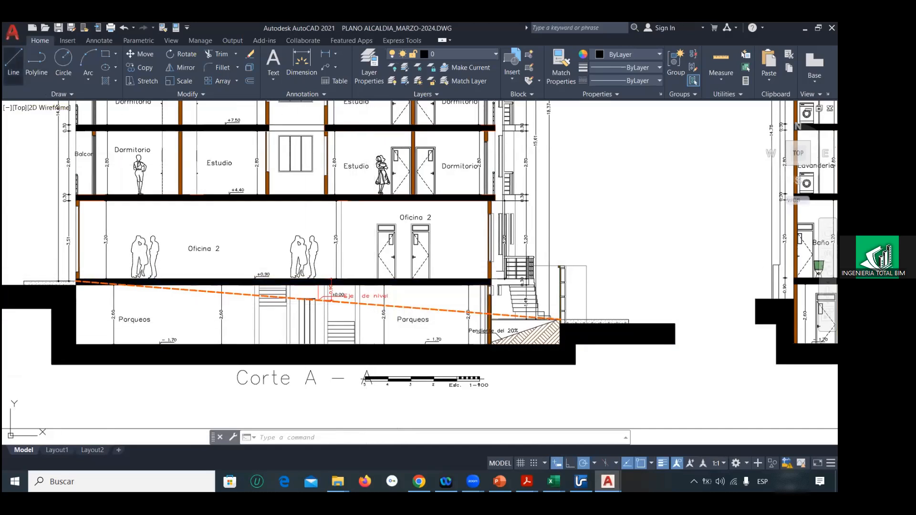
{"action": "scroll", "coordinate": [375, 333], "scroll_direction": "up", "scroll_amount": 4}
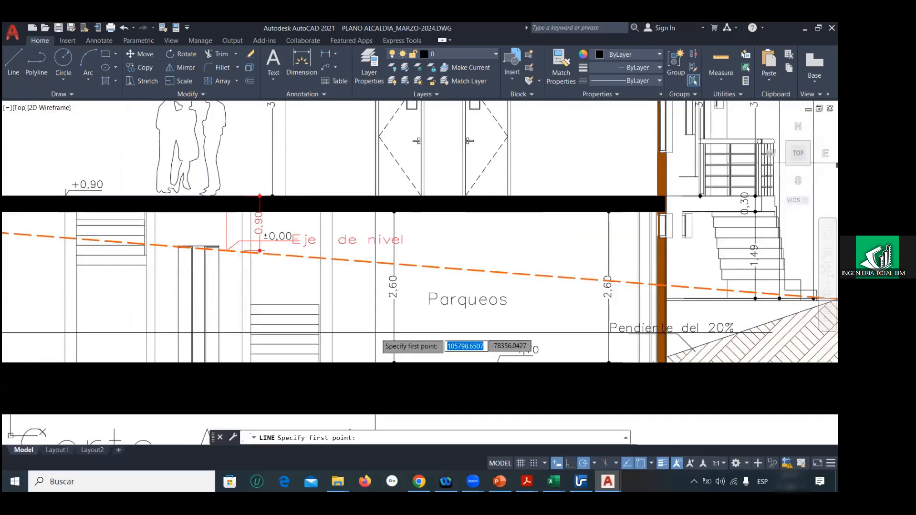
{"action": "left_click", "coordinate": [393, 360]}
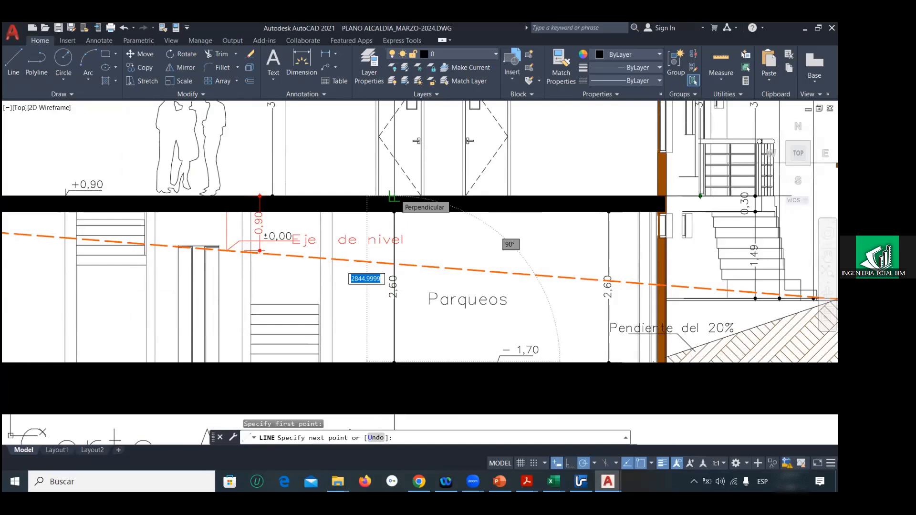
{"action": "key", "text": "Escape"}
{"action": "key", "text": "Escape"}
{"action": "key", "text": "Escape"}
Step: Measure the Oficina 2 storey in section A-A from its floor level to the slab above with a temporary line
{"action": "scroll", "coordinate": [395, 198], "scroll_direction": "down", "scroll_amount": 5}
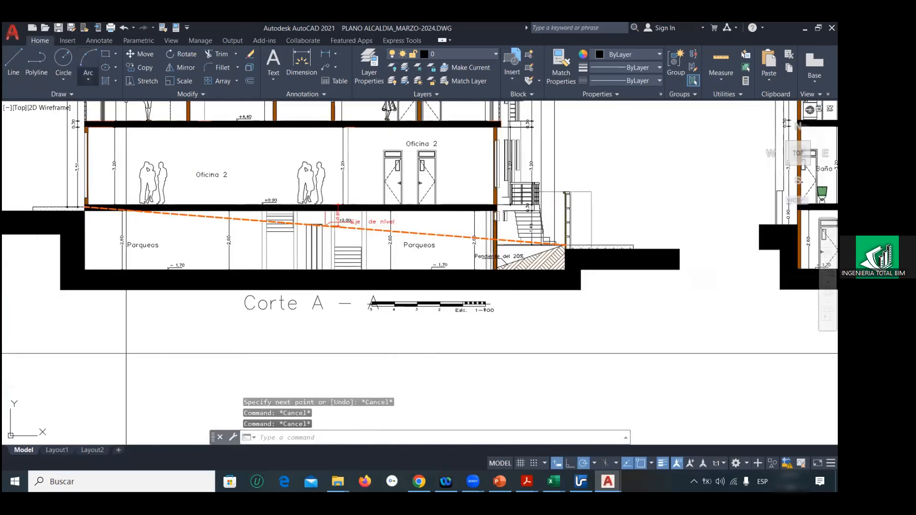
{"action": "left_click", "coordinate": [13, 65]}
{"action": "left_click", "coordinate": [385, 204]}
{"action": "middle_click_drag", "start_coordinate": [376, 168], "coordinate": [376, 252]}
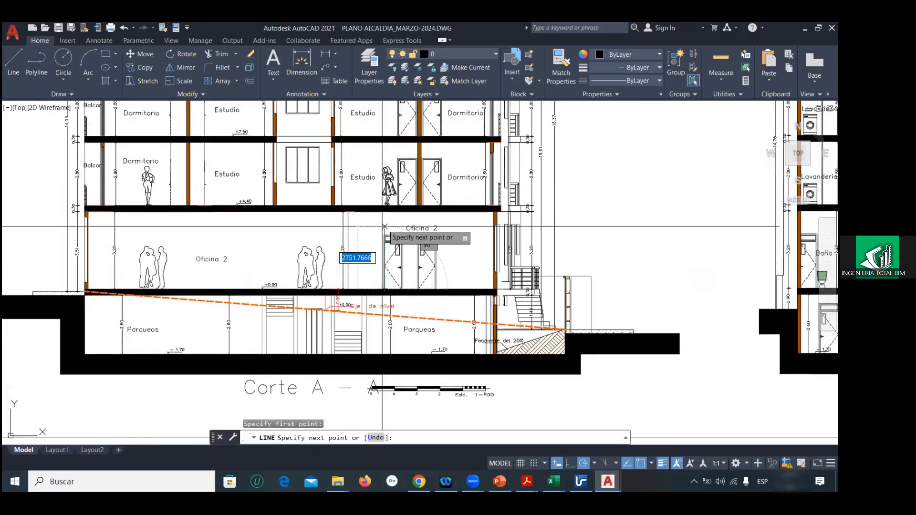
{"action": "scroll", "coordinate": [385, 226], "scroll_direction": "up", "scroll_amount": 4}
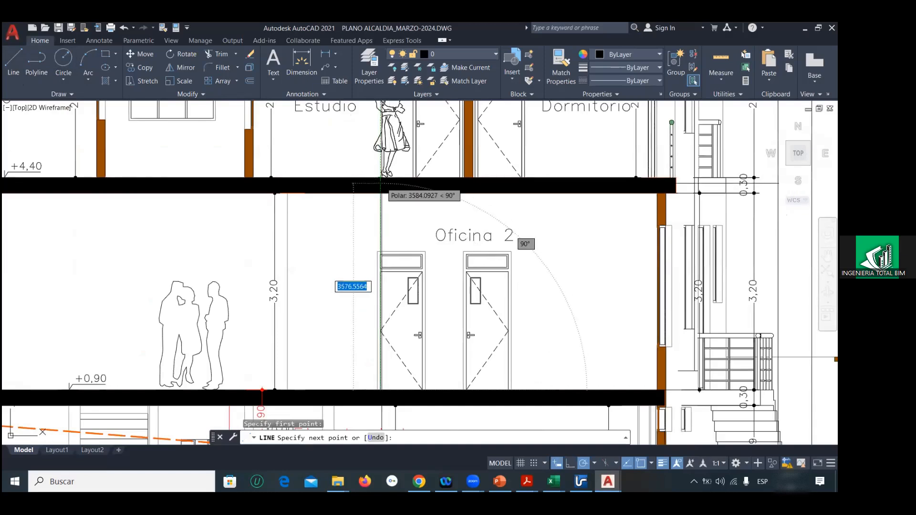
{"action": "key", "text": "Escape"}
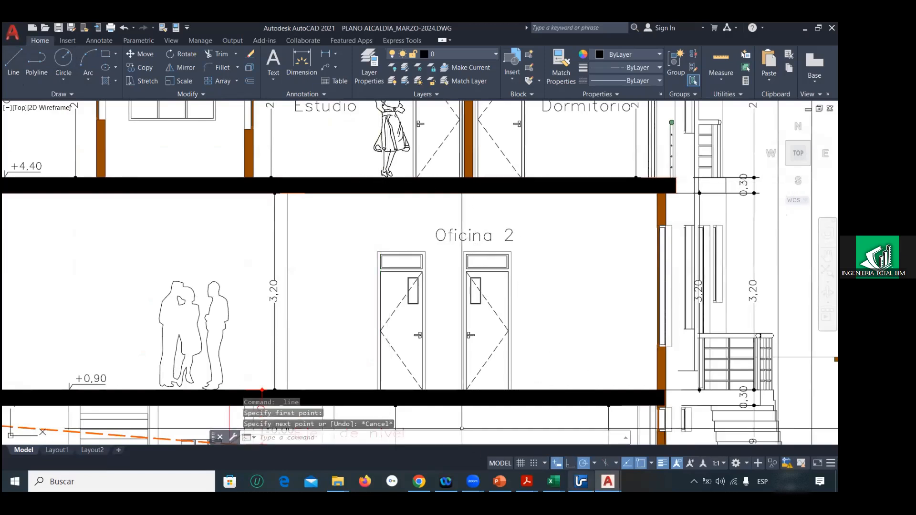
Step: Switch back to CYPEPLUMBING and create floor plan SS with initial elevation 2.86 m and minimum free height 2.86 m
{"action": "left_click", "coordinate": [581, 481]}
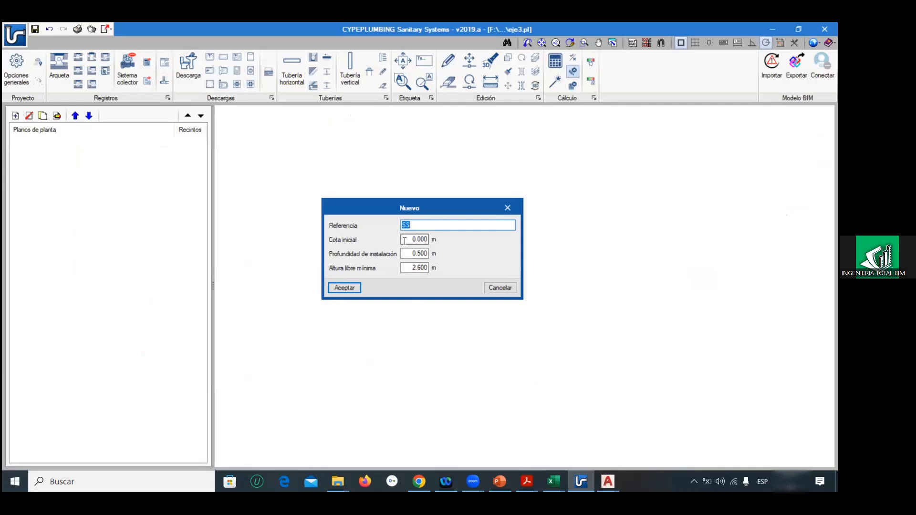
{"action": "type", "text": "2.86"}
{"action": "left_click", "coordinate": [348, 288]}
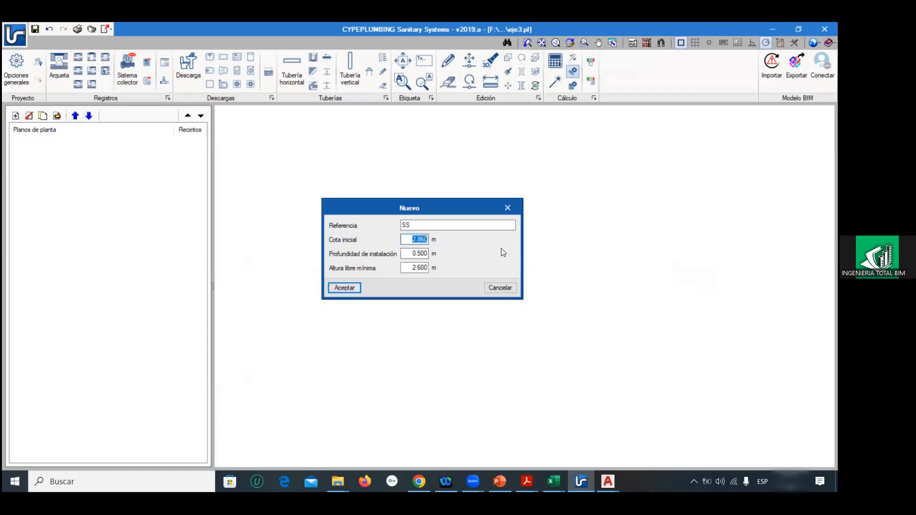
{"action": "left_click", "coordinate": [414, 268]}
{"action": "type", "text": "2.86"}
{"action": "left_click", "coordinate": [357, 287]}
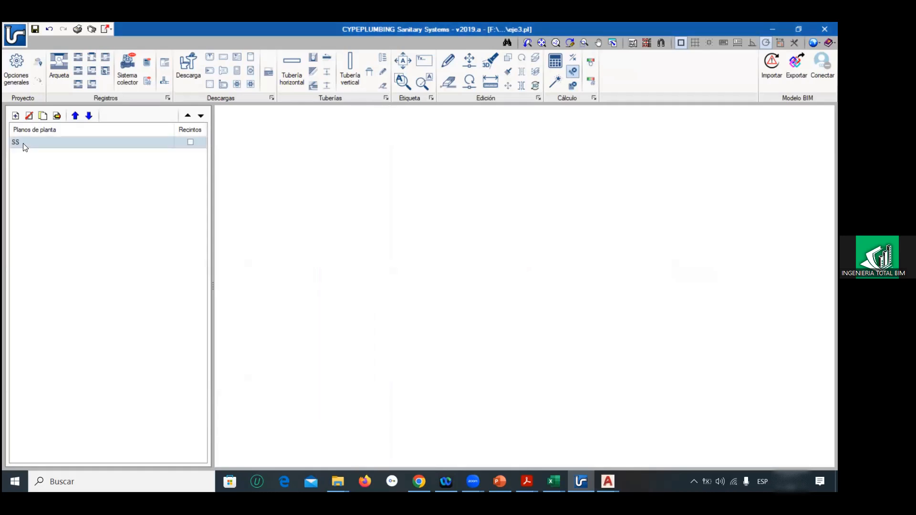
Step: Add a floor plan with reference PB, initial elevation 2.86 m and minimum free height 3.6 m
{"action": "left_click", "coordinate": [18, 118]}
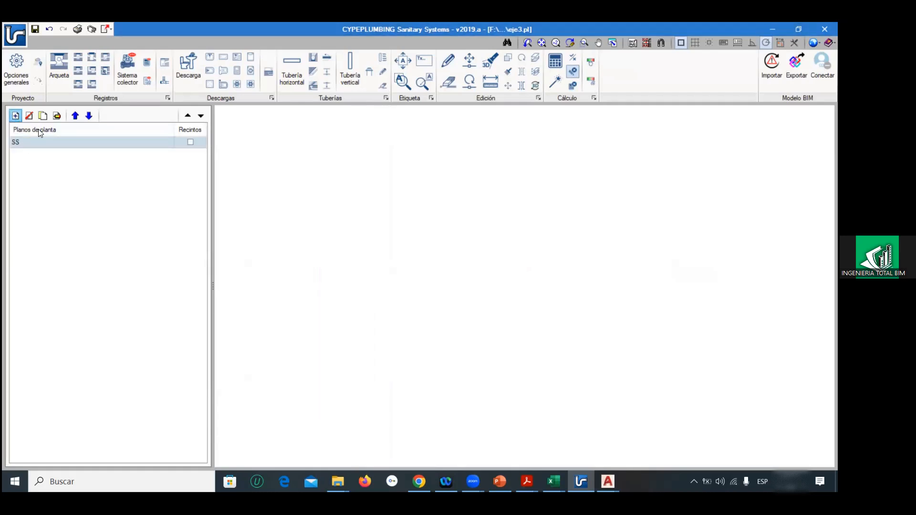
{"action": "type", "text": "PB"}
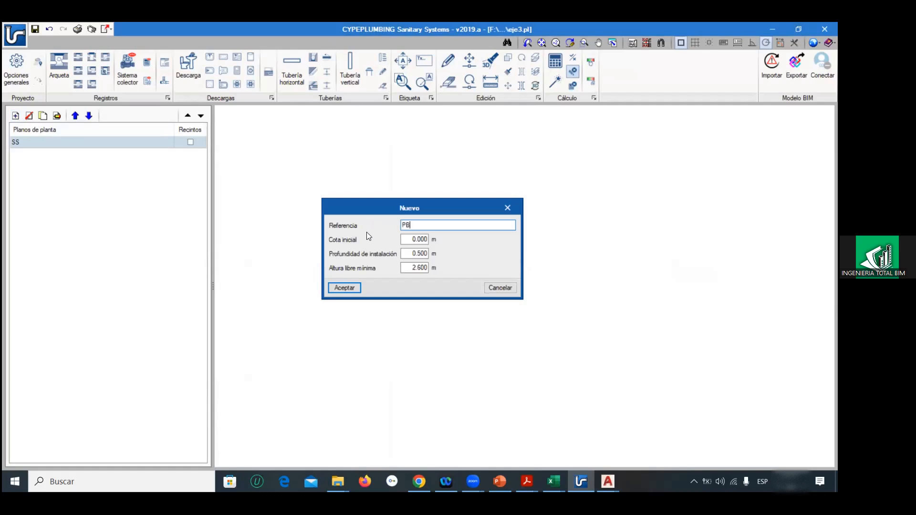
{"action": "type", "text": "2.86"}
{"action": "type", "text": "3.6"}
{"action": "left_click", "coordinate": [342, 288]}
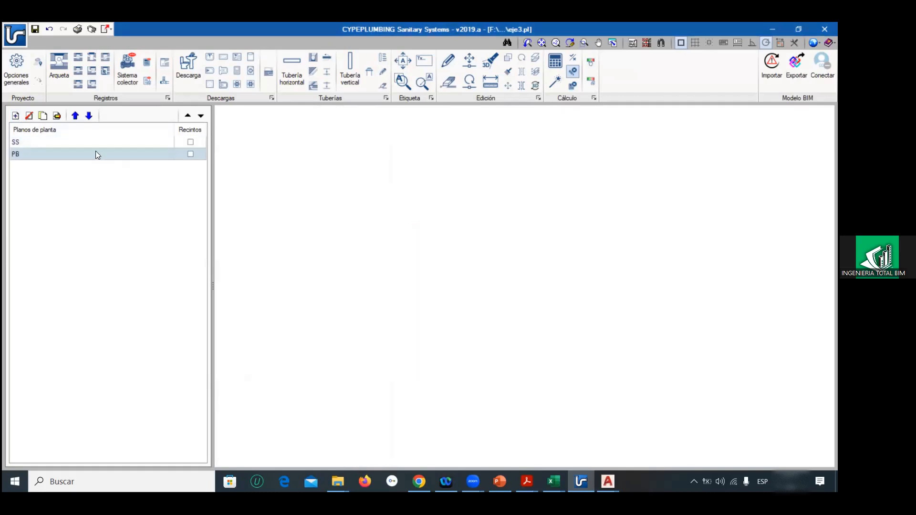
Step: Add a floor plan with reference 1P, initial elevation 6.46 m and minimum free height 3 m
{"action": "left_click", "coordinate": [15, 116]}
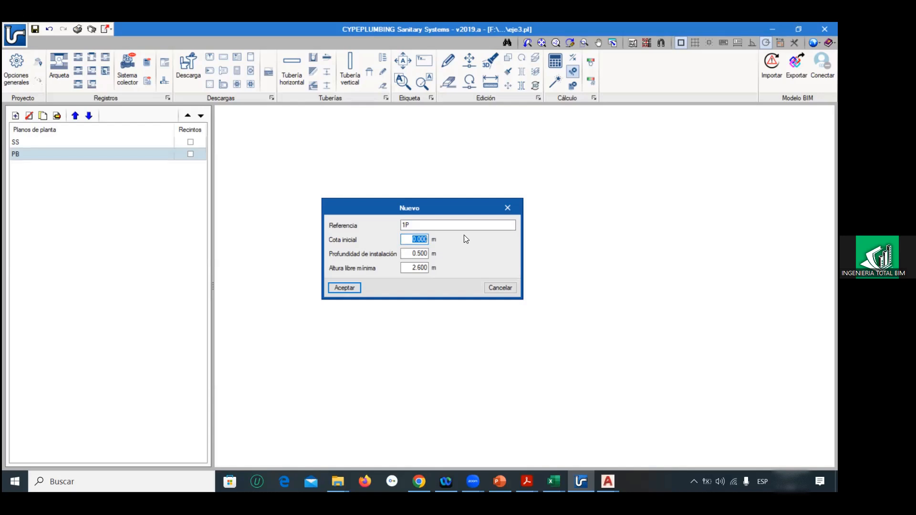
{"action": "type", "text": "66.46"}
{"action": "key", "text": "BackSpace"}
{"action": "key", "text": "BackSpace"}
{"action": "key", "text": "BackSpace"}
{"action": "key", "text": "BackSpace"}
{"action": "type", "text": ".46"}
{"action": "left_click", "coordinate": [420, 268]}
{"action": "type", "text": "3"}
{"action": "left_click", "coordinate": [344, 288]}
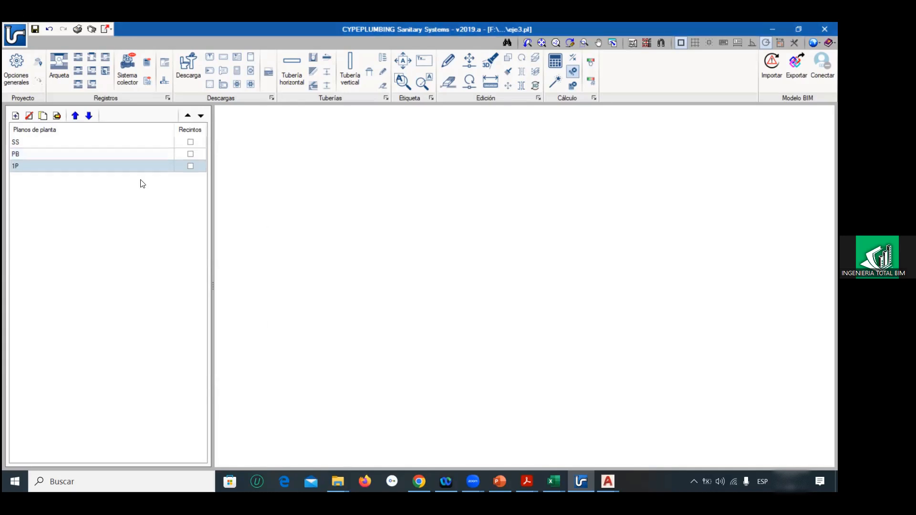
Step: Add a floor plan with reference 2P, initial elevation 9.46 m and minimum free height 3 m
{"action": "left_click", "coordinate": [15, 116]}
{"action": "type", "text": "2P"}
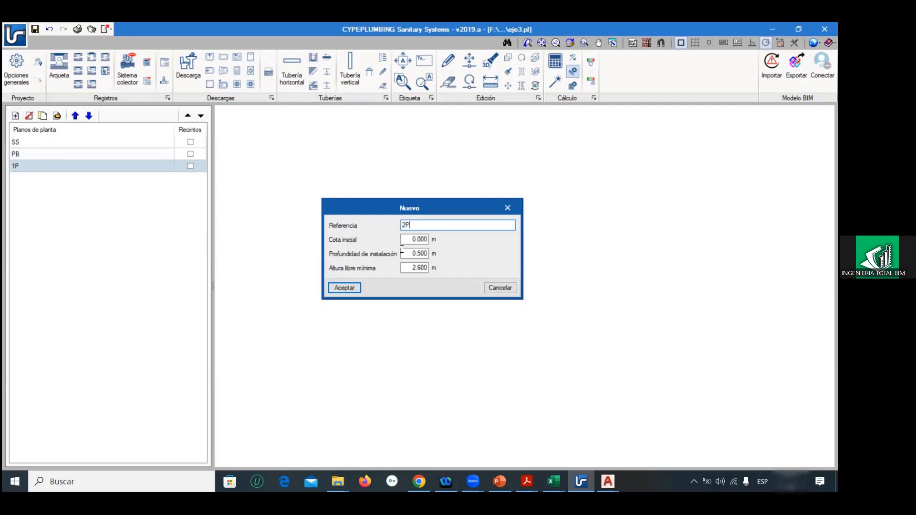
{"action": "key", "text": "Tab"}
{"action": "type", "text": "9.46"}
{"action": "double_click", "coordinate": [423, 269]}
{"action": "type", "text": "3"}
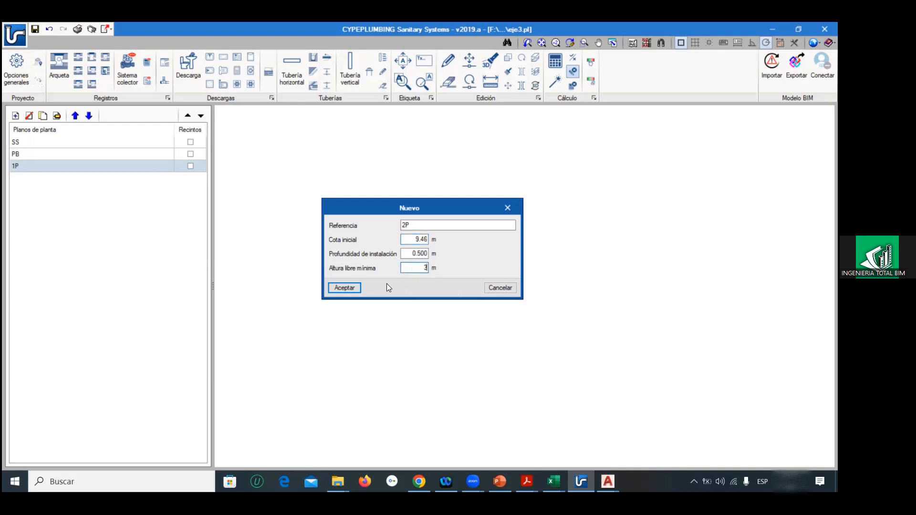
{"action": "left_click", "coordinate": [353, 287]}
Step: Add a floor plan with reference 3P, initial elevation 12.46 m and minimum free height 3 m
{"action": "left_click", "coordinate": [15, 115]}
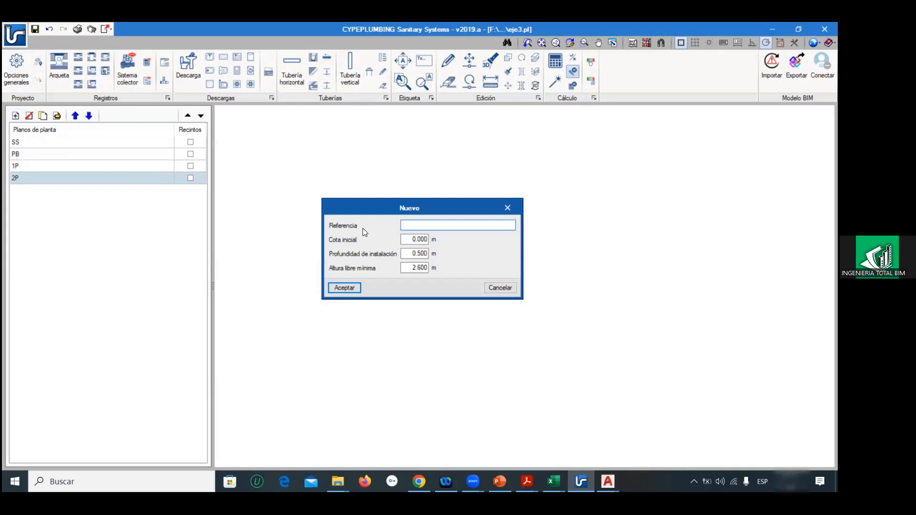
{"action": "type", "text": "3P"}
{"action": "key", "text": "Tab"}
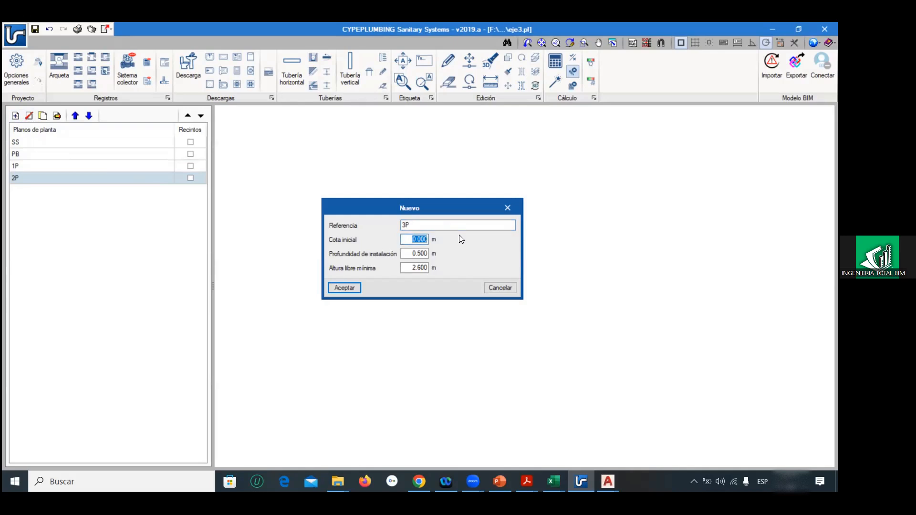
{"action": "type", "text": "12.46"}
{"action": "key", "text": "Tab"}
{"action": "key", "text": "Tab"}
{"action": "type", "text": "3"}
{"action": "key", "text": "Return"}
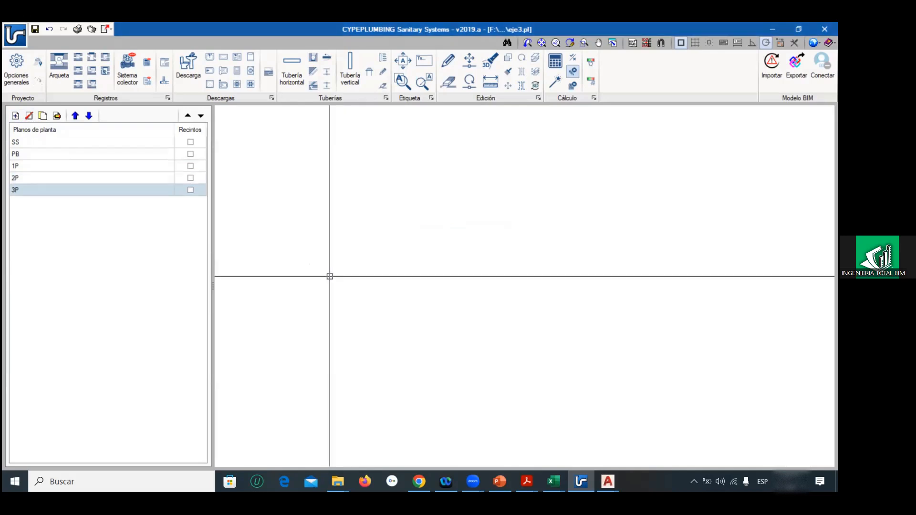
Step: Enable rooms (Recintos) for the floor plans SS, PB, 1P, 2P and 3P
{"action": "left_click", "coordinate": [191, 141]}
{"action": "left_click", "coordinate": [190, 153]}
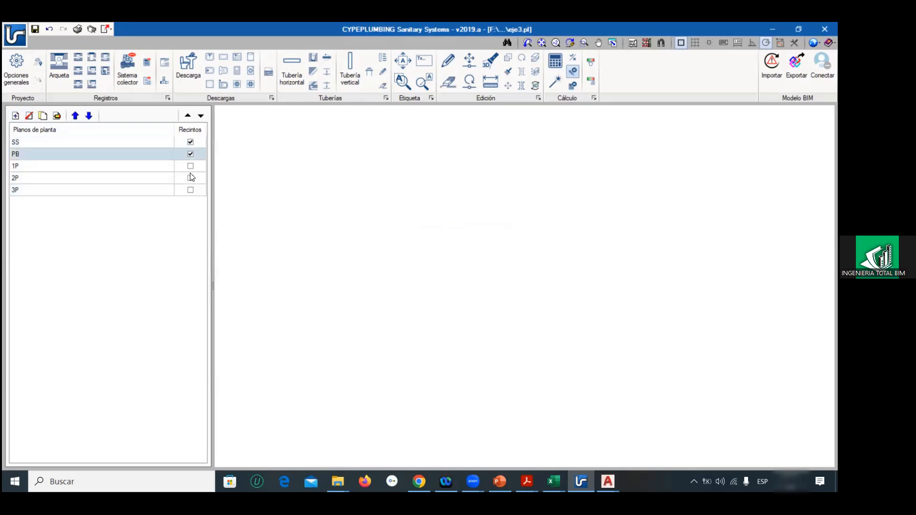
{"action": "left_click", "coordinate": [190, 177]}
{"action": "left_click", "coordinate": [191, 165]}
{"action": "left_click", "coordinate": [190, 189]}
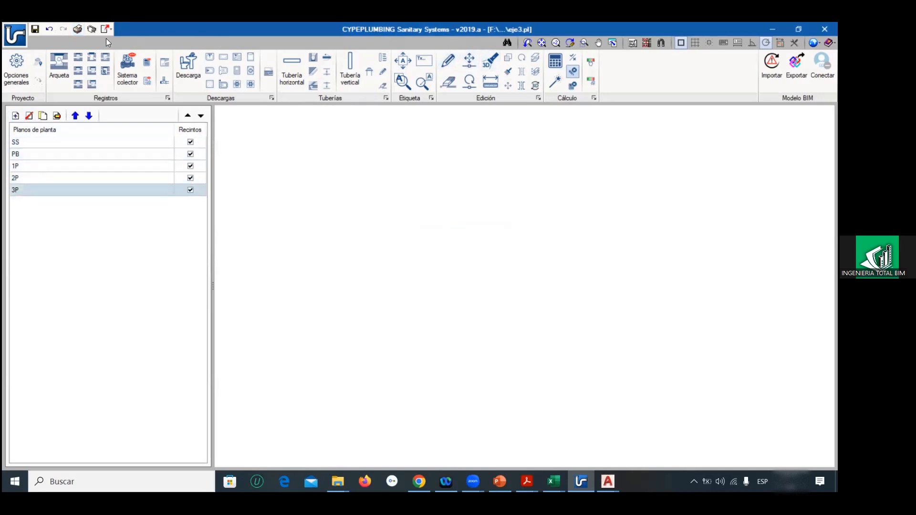
Step: Start a new template view and load the ss drawing from the eje3 folder into the available files
{"action": "left_click", "coordinate": [632, 43]}
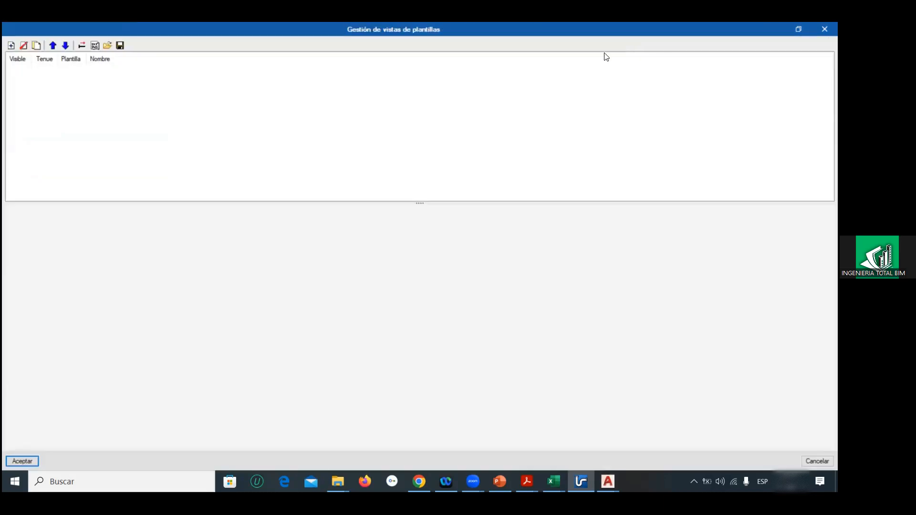
{"action": "left_click", "coordinate": [11, 46]}
{"action": "left_click", "coordinate": [14, 89]}
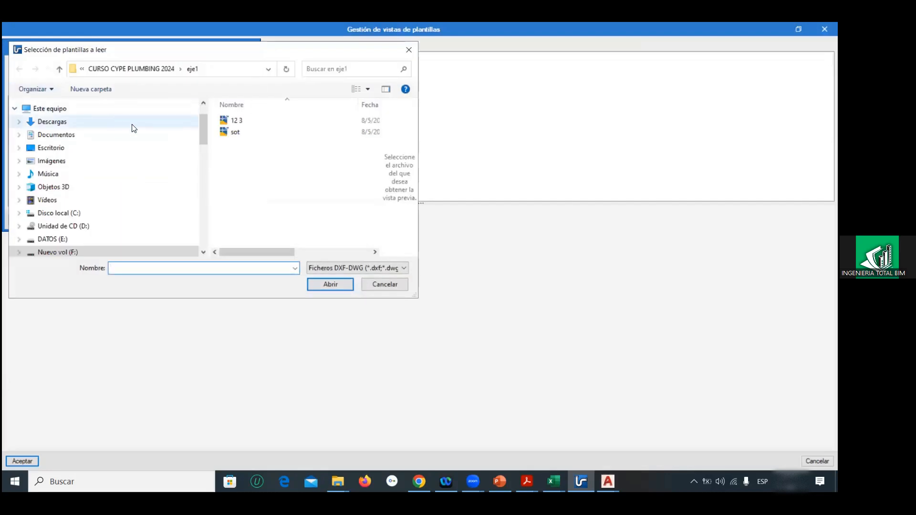
{"action": "left_click", "coordinate": [60, 69]}
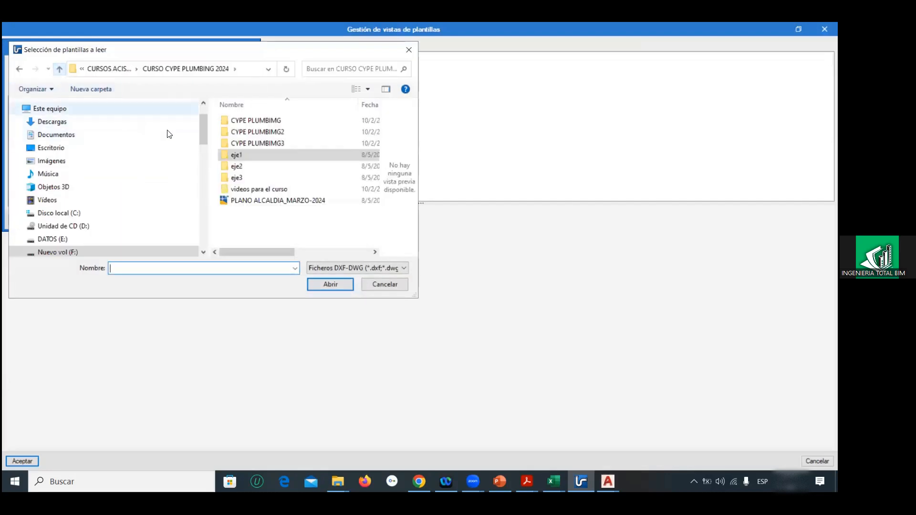
{"action": "double_click", "coordinate": [232, 174]}
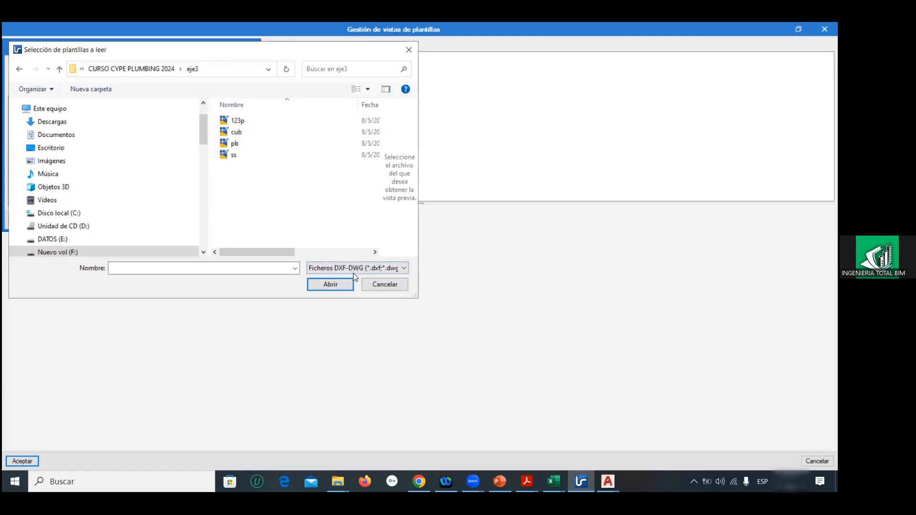
{"action": "left_click", "coordinate": [236, 158]}
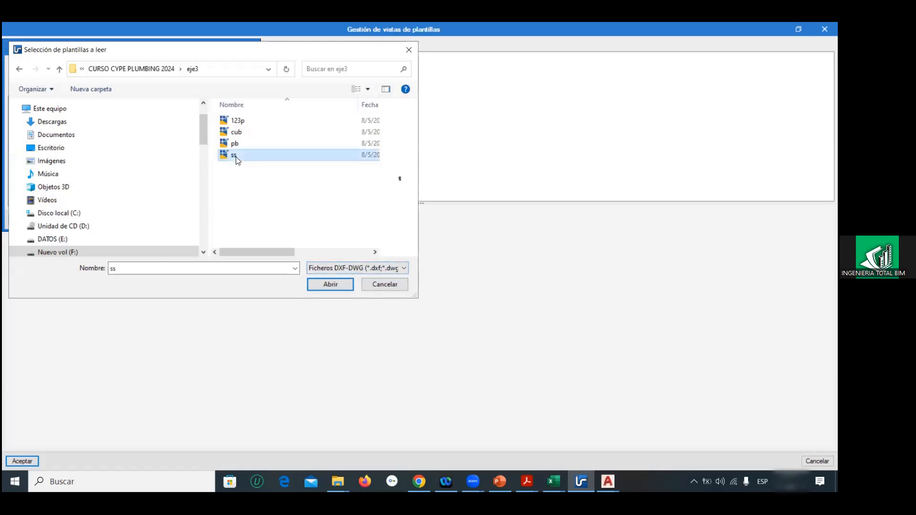
{"action": "left_click", "coordinate": [317, 282]}
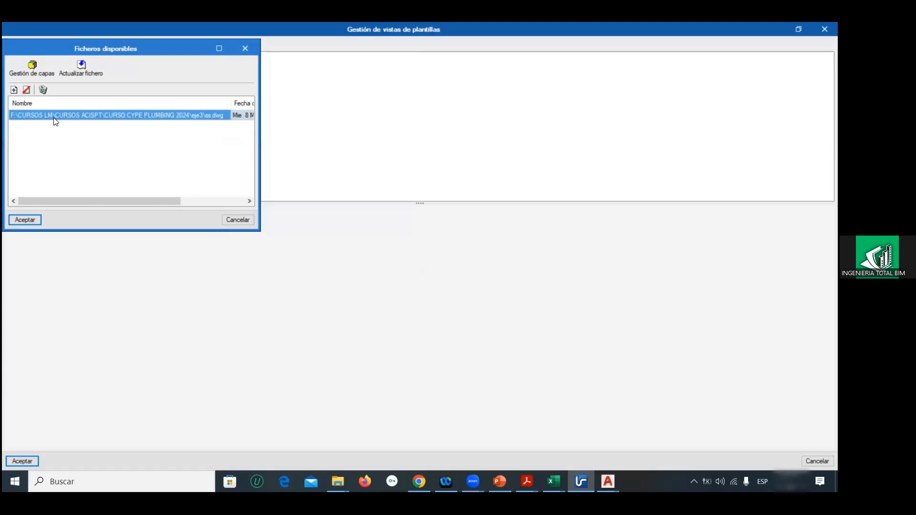
Step: Load the 123p, cub and pb drawings as well and create template views from all four files
{"action": "left_click", "coordinate": [14, 90]}
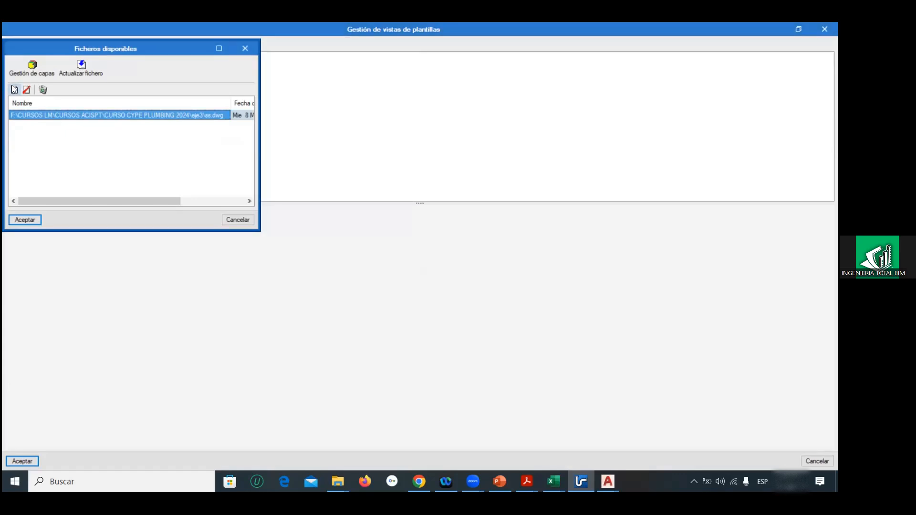
{"action": "left_click", "coordinate": [266, 145]}
{"action": "left_click_drag", "start_coordinate": [296, 147], "coordinate": [256, 120]}
{"action": "left_click", "coordinate": [315, 284]}
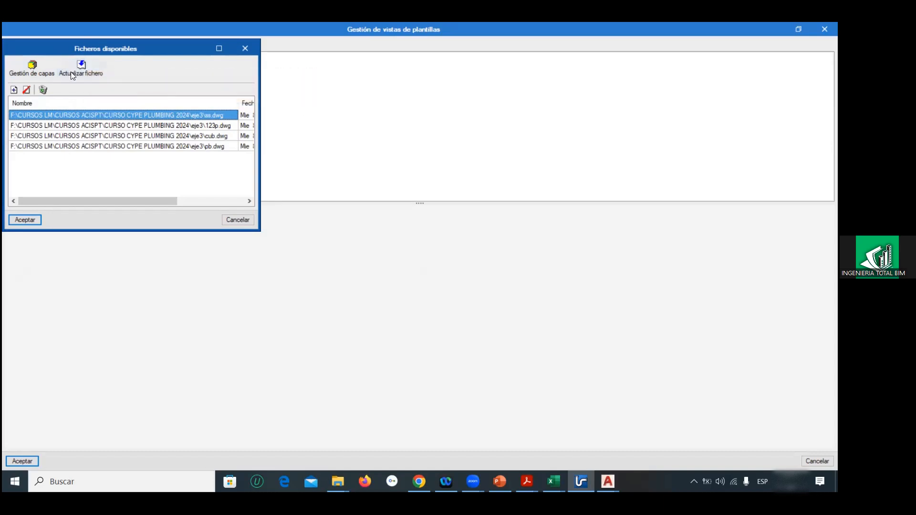
{"action": "left_click", "coordinate": [23, 219]}
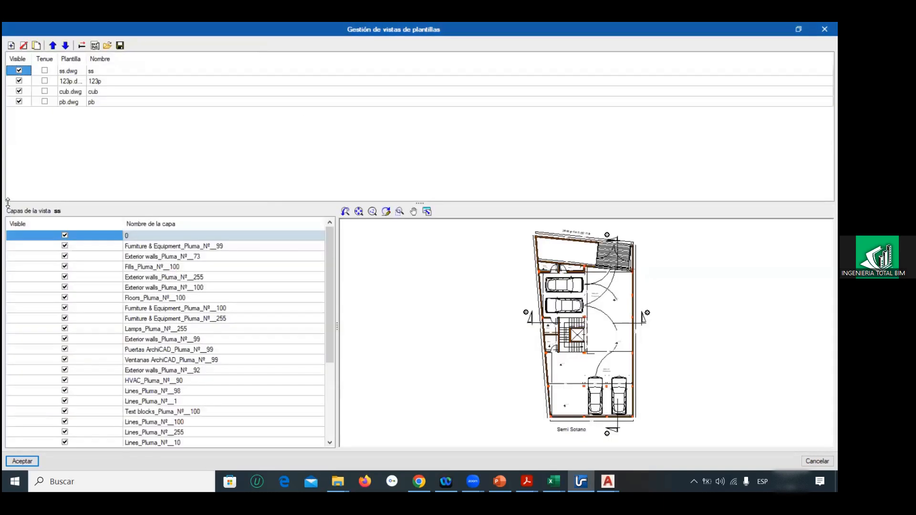
Step: Set the ss, 123p, cub and pb template views to faint (Tenue), review the pb layers and accept the views
{"action": "left_click", "coordinate": [45, 70]}
{"action": "left_click", "coordinate": [44, 81]}
{"action": "left_click", "coordinate": [44, 91]}
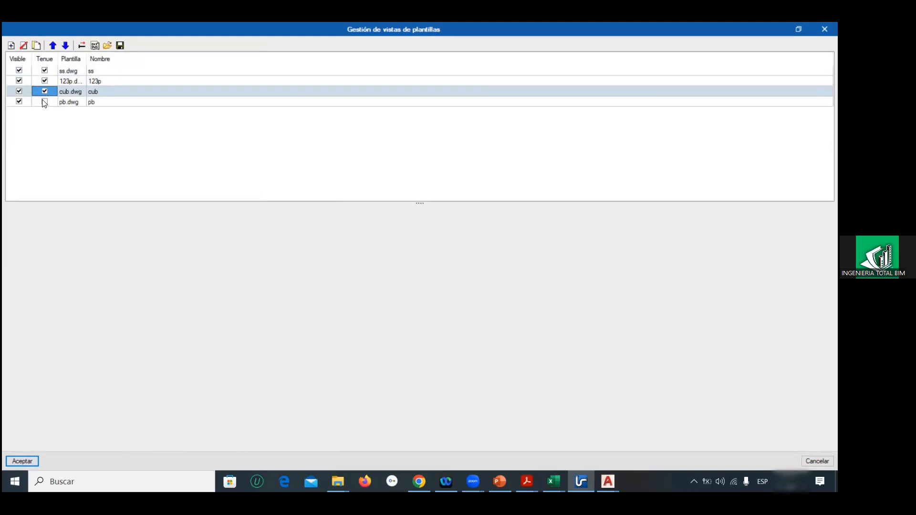
{"action": "left_click", "coordinate": [45, 102]}
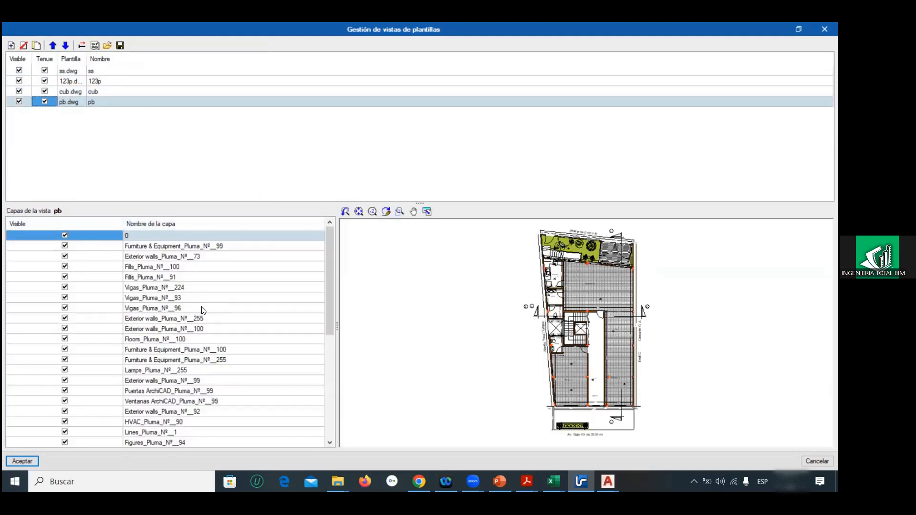
{"action": "scroll", "coordinate": [330, 339], "scroll_direction": "down", "scroll_amount": 2}
{"action": "left_click_drag", "start_coordinate": [330, 335], "coordinate": [300, 233]}
{"action": "left_click_drag", "start_coordinate": [321, 264], "coordinate": [324, 246]}
{"action": "scroll", "coordinate": [309, 270], "scroll_direction": "up", "scroll_amount": 2}
{"action": "left_click", "coordinate": [32, 458]}
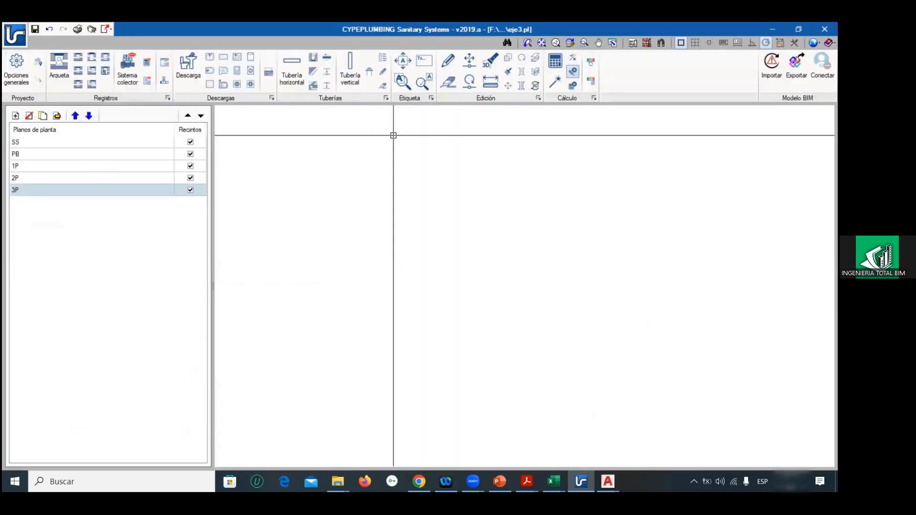
Step: Assign the ss template view to floor plan SS
{"action": "left_click", "coordinate": [25, 140]}
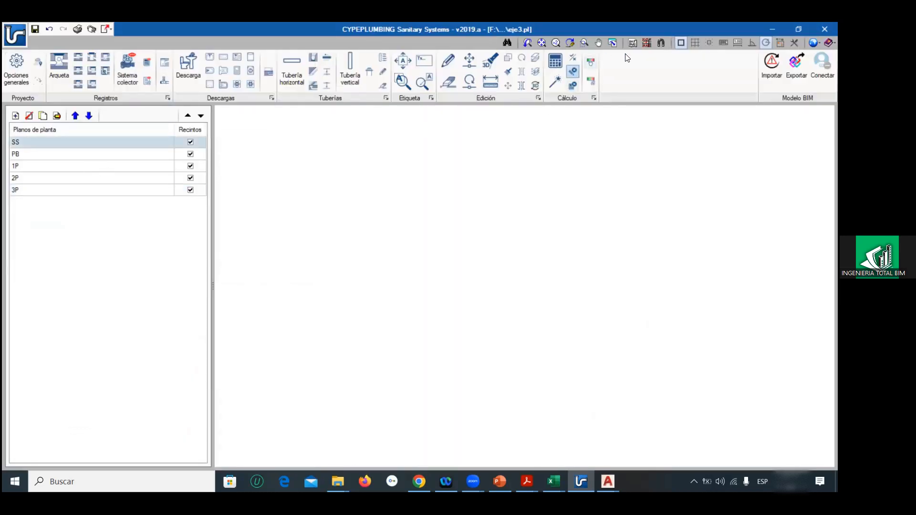
{"action": "left_click", "coordinate": [649, 43]}
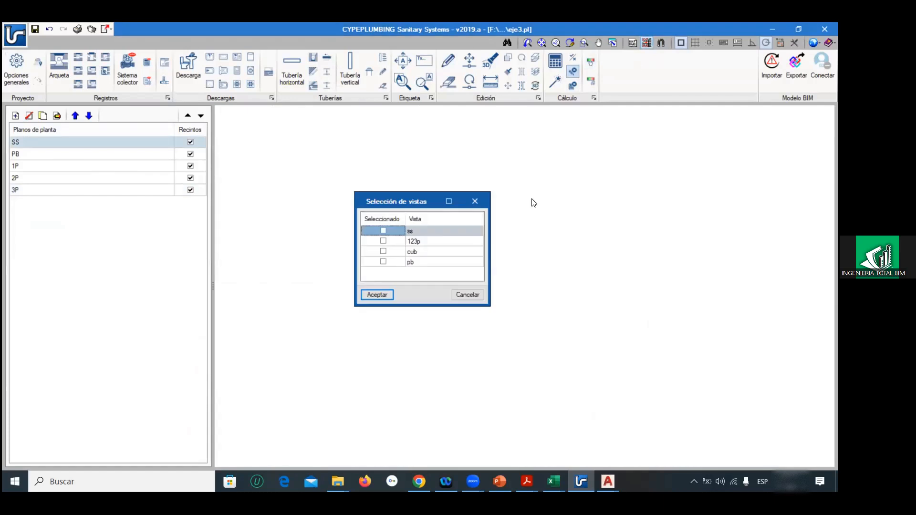
{"action": "left_click", "coordinate": [376, 295]}
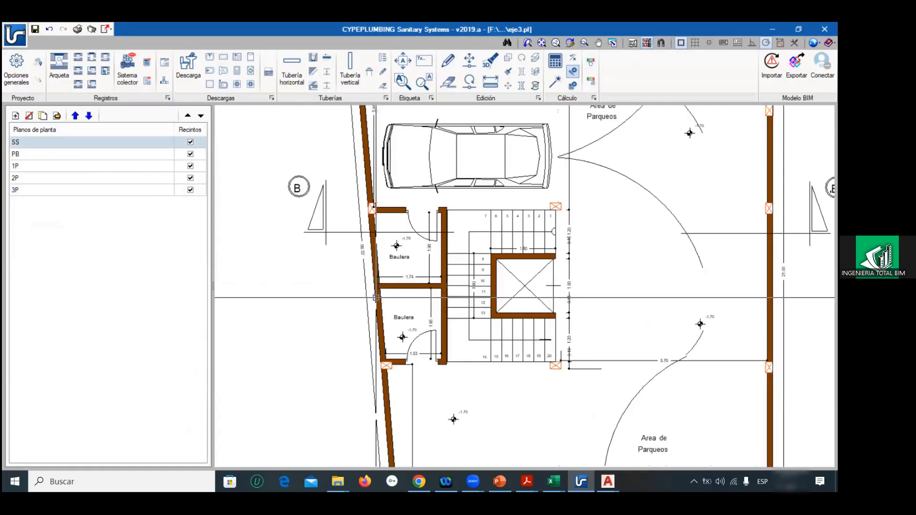
Step: Assign the pb template view to floor plan PB
{"action": "left_click", "coordinate": [91, 157]}
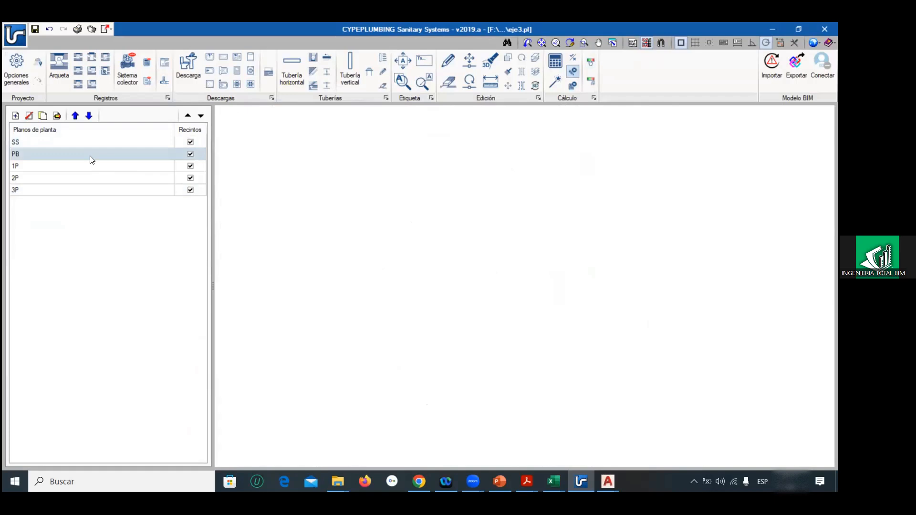
{"action": "left_click", "coordinate": [646, 43]}
{"action": "left_click", "coordinate": [384, 261]}
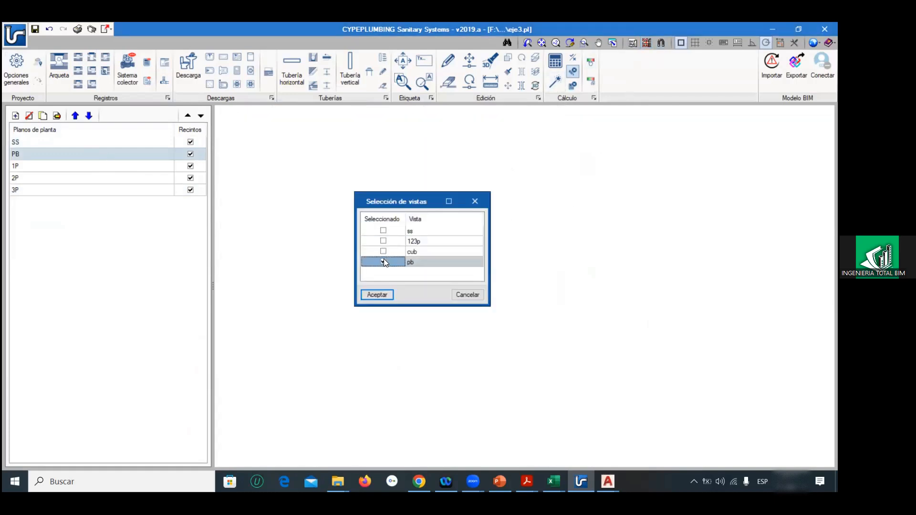
{"action": "left_click", "coordinate": [377, 295]}
Step: Assign the 123p template view to floor plan 1P
{"action": "left_click", "coordinate": [64, 167]}
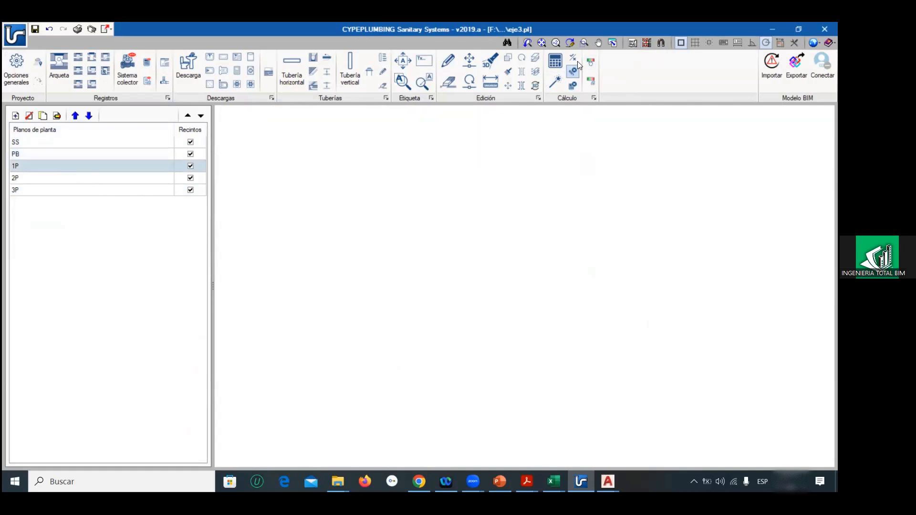
{"action": "left_click", "coordinate": [646, 43]}
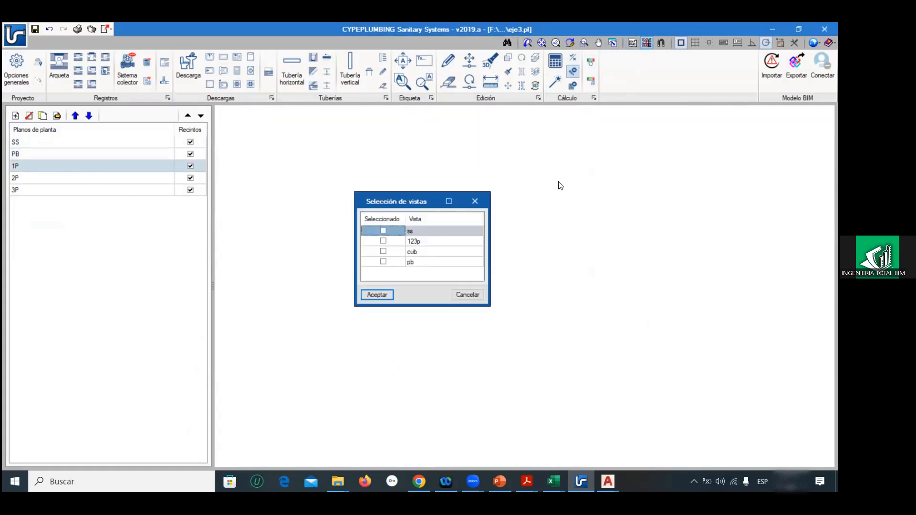
{"action": "left_click", "coordinate": [384, 241]}
{"action": "left_click", "coordinate": [376, 294]}
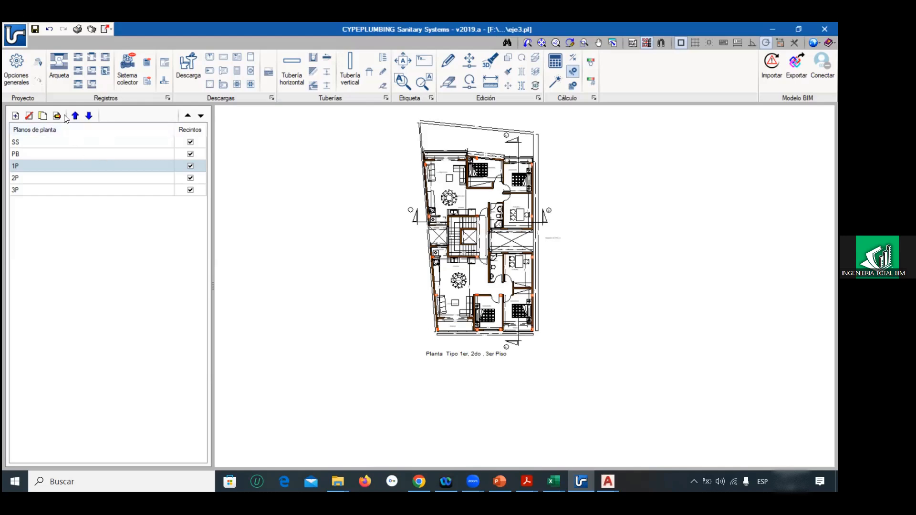
{"action": "left_click", "coordinate": [15, 116]}
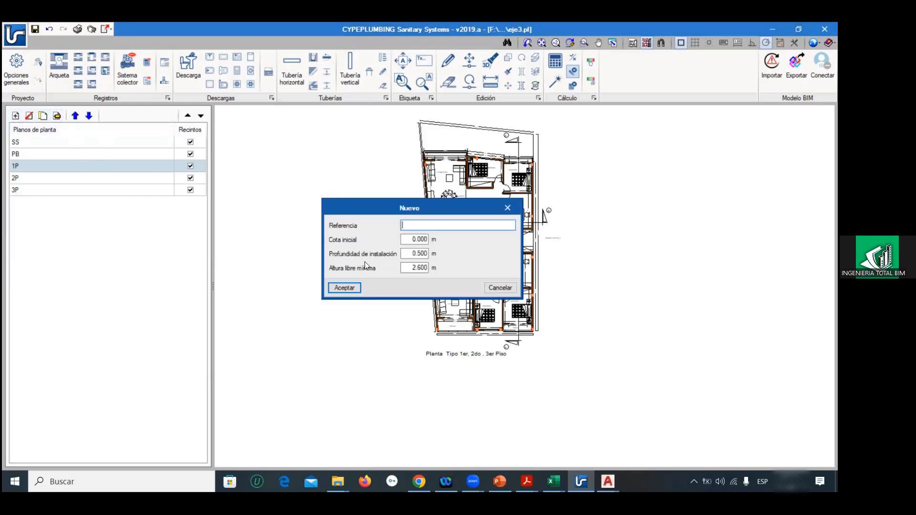
{"action": "type", "text": "CUB"}
{"action": "key", "text": "Return"}
Step: Check the initial elevation and minimum free height of floor plan 3P without changing them
{"action": "left_click", "coordinate": [22, 193]}
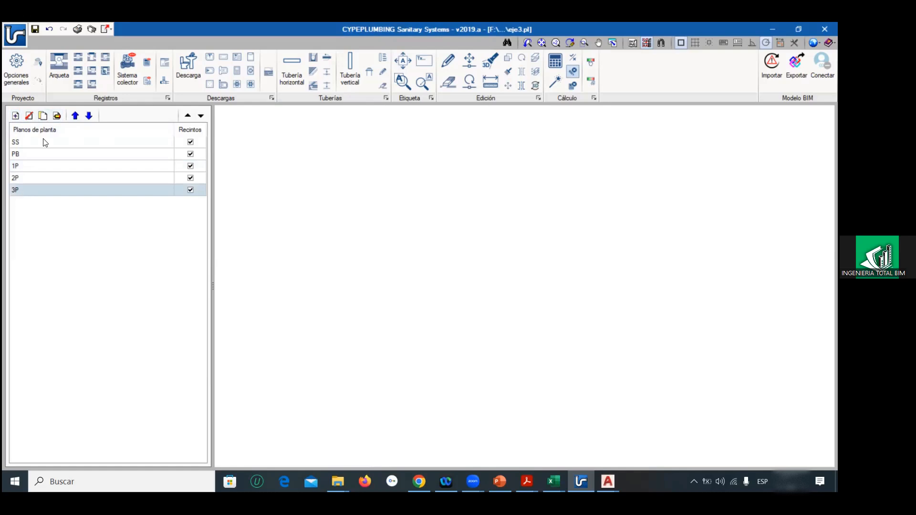
{"action": "left_click", "coordinate": [57, 116]}
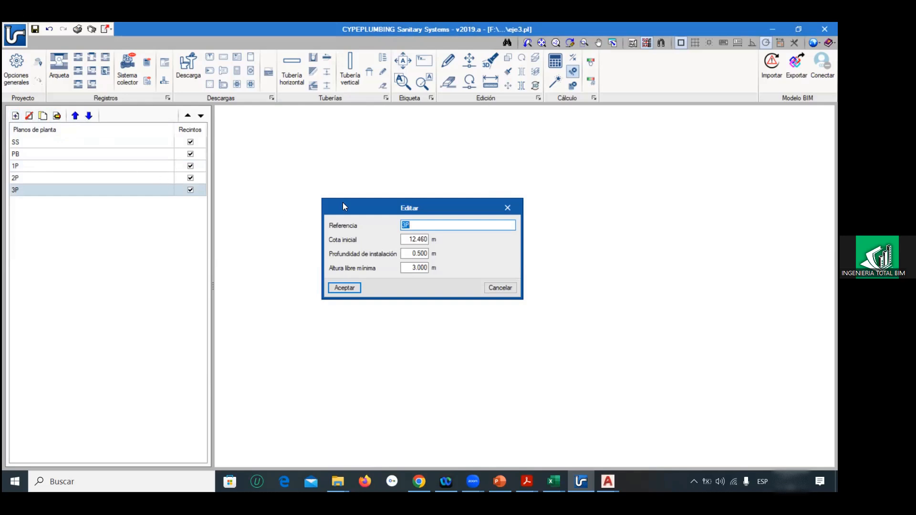
{"action": "left_click", "coordinate": [494, 289]}
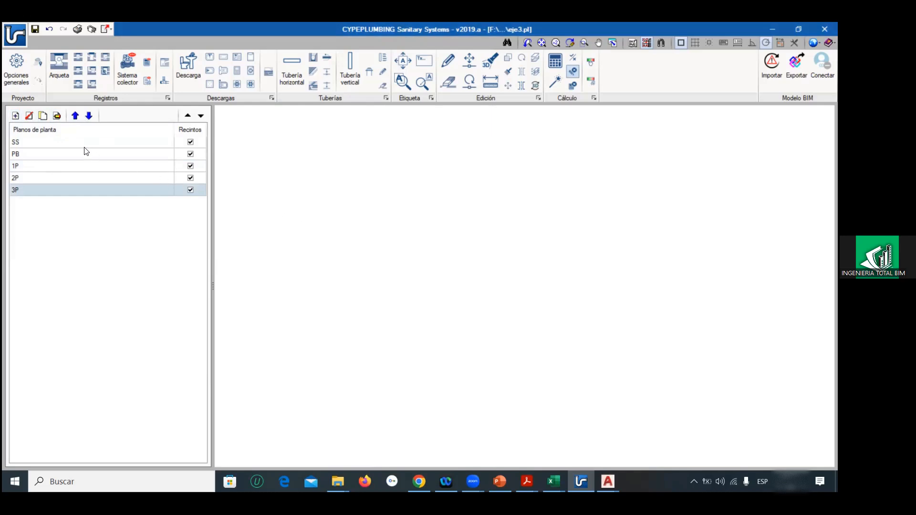
Step: Add floor plan CUB with initial elevation 15.46 m and minimum free height 2 m, and enable its rooms
{"action": "left_click", "coordinate": [16, 116]}
{"action": "type", "text": "CUB"}
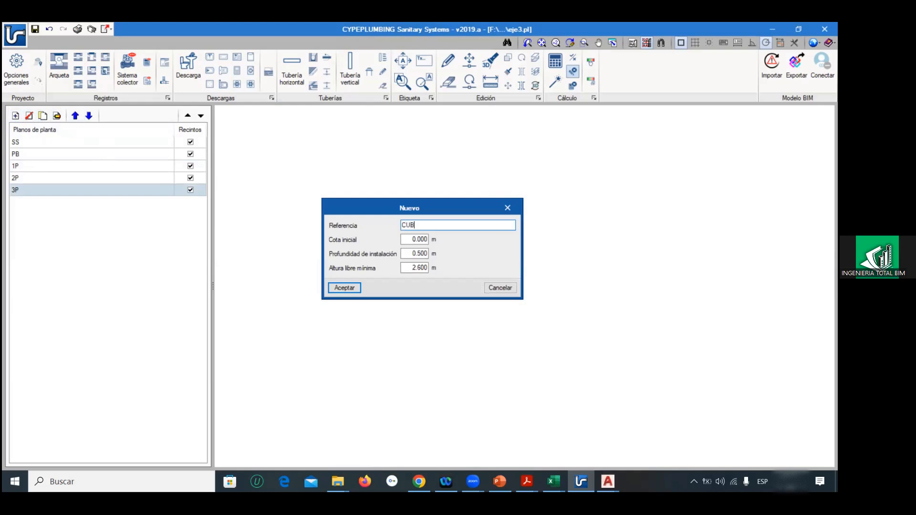
{"action": "key", "text": "Tab"}
{"action": "type", "text": "15.46"}
{"action": "key", "text": "Tab"}
{"action": "key", "text": "Tab"}
{"action": "type", "text": "2"}
{"action": "left_click", "coordinate": [344, 292]}
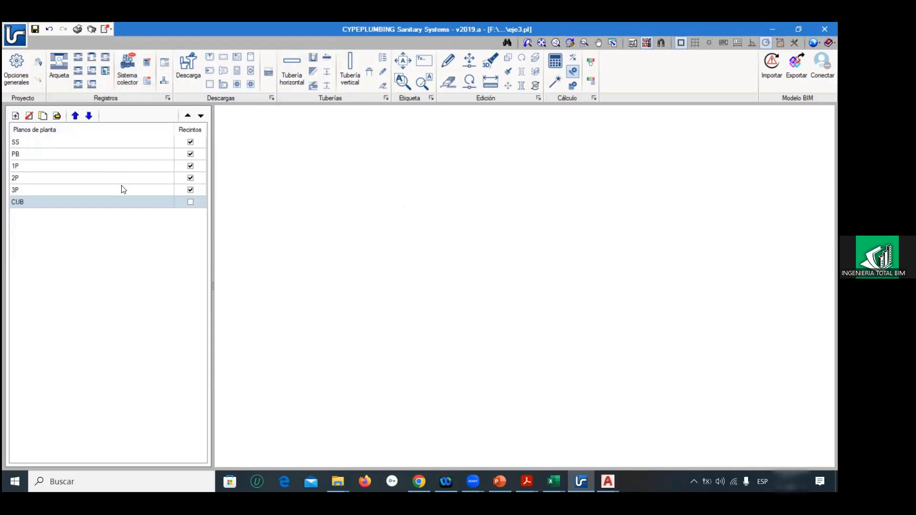
{"action": "left_click", "coordinate": [190, 202]}
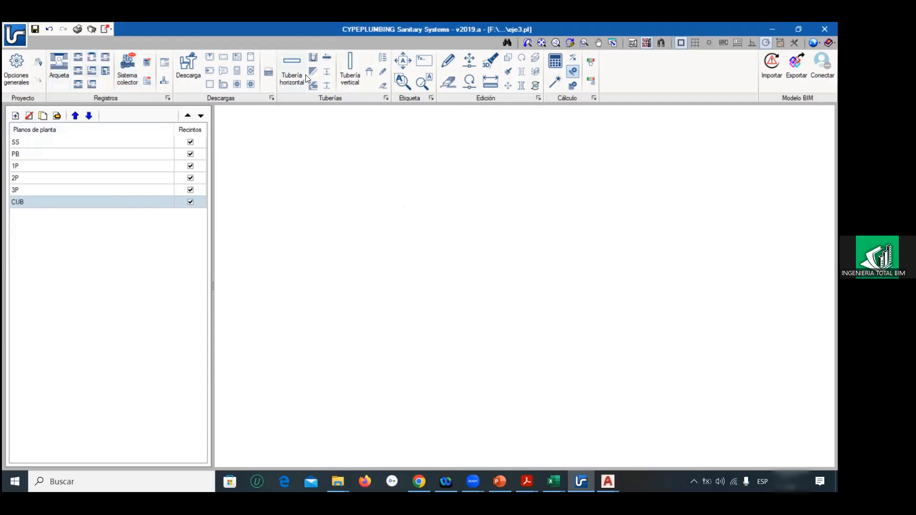
Step: Assign the pb template view to floor plan CUB
{"action": "left_click", "coordinate": [645, 43]}
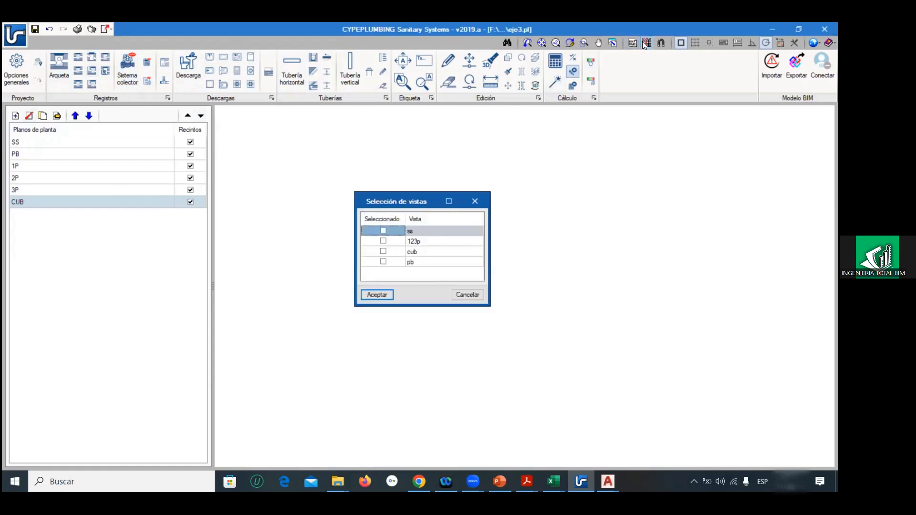
{"action": "left_click", "coordinate": [383, 262]}
{"action": "left_click", "coordinate": [377, 294]}
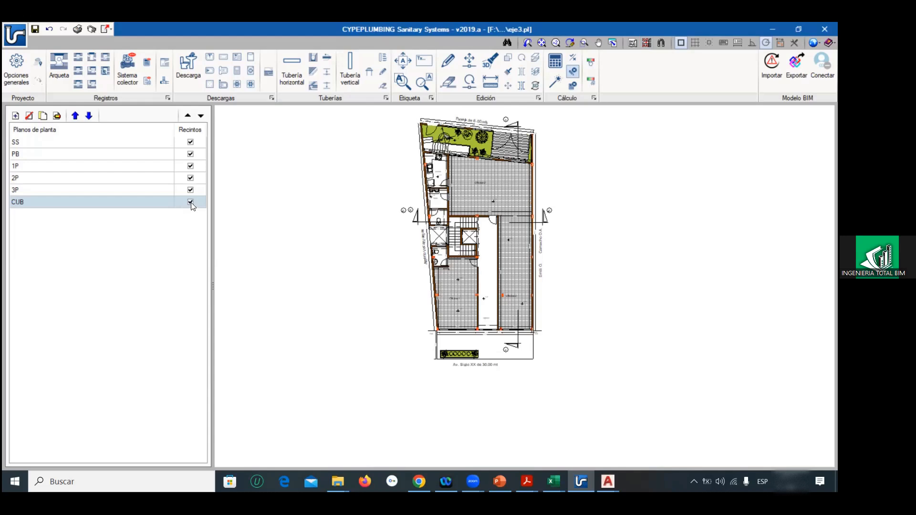
Step: Replace the pb template view assigned to floor plan CUB with the cub view
{"action": "left_click", "coordinate": [647, 43]}
{"action": "left_click", "coordinate": [383, 262]}
{"action": "left_click", "coordinate": [384, 250]}
{"action": "left_click", "coordinate": [376, 295]}
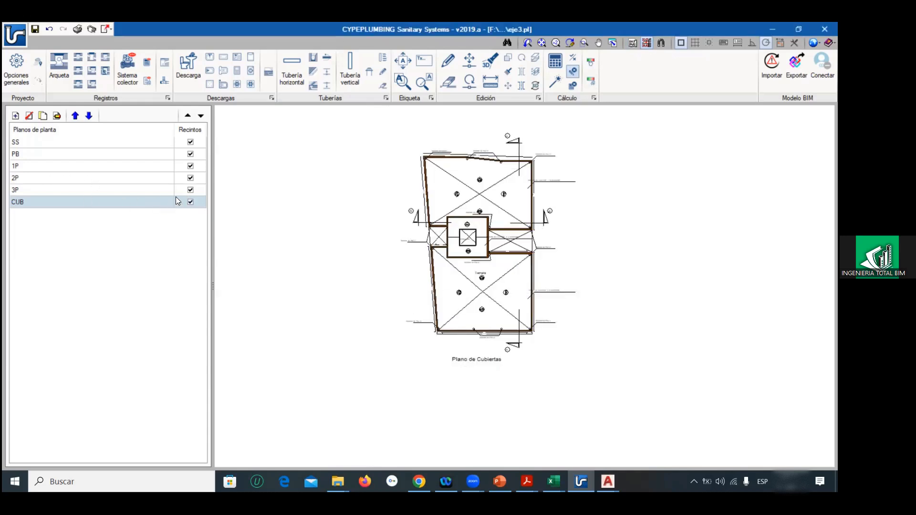
Step: Review the backgrounds of the other floor plans and assign the 123p template view to floor plan 2P
{"action": "left_click", "coordinate": [125, 154]}
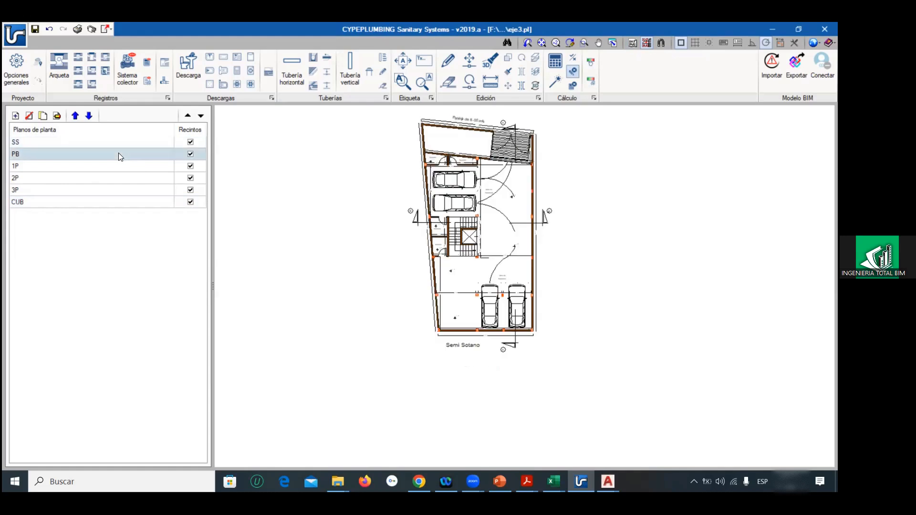
{"action": "left_click", "coordinate": [106, 176]}
{"action": "left_click", "coordinate": [101, 190]}
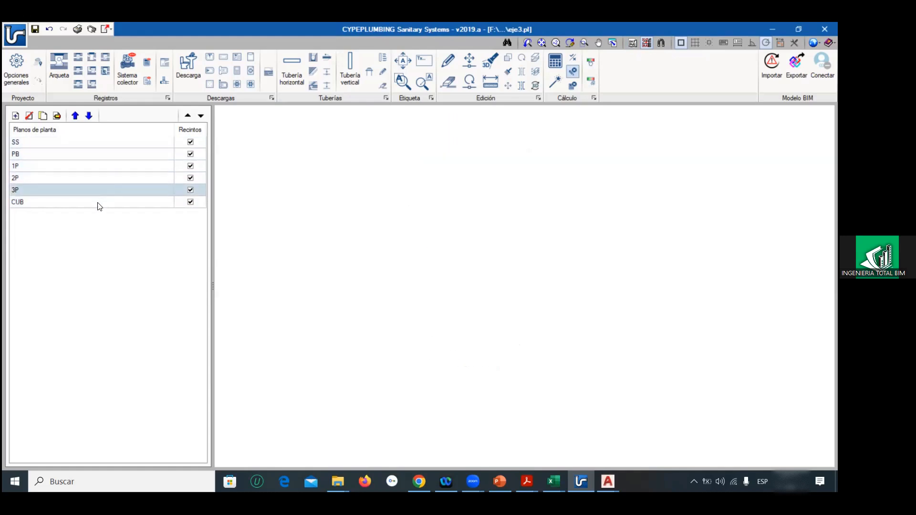
{"action": "left_click", "coordinate": [100, 176]}
{"action": "left_click", "coordinate": [104, 165]}
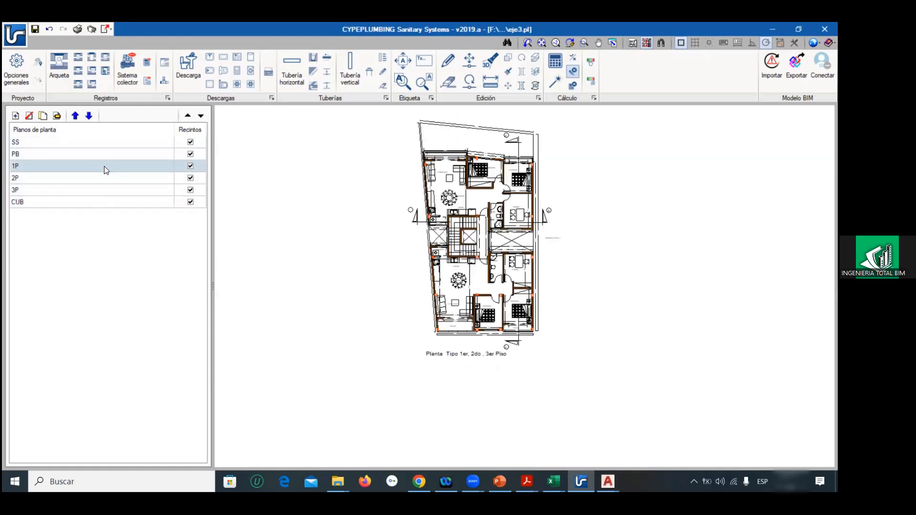
{"action": "left_click", "coordinate": [72, 182]}
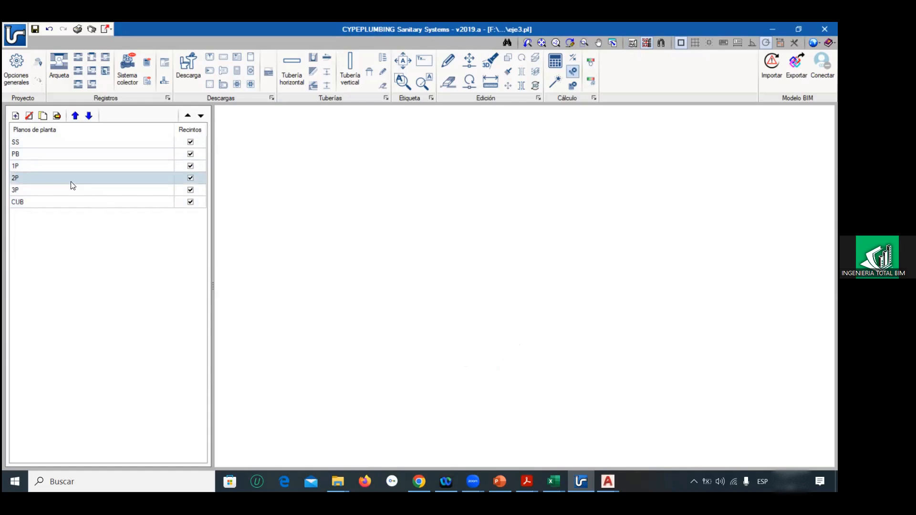
{"action": "left_click", "coordinate": [646, 43]}
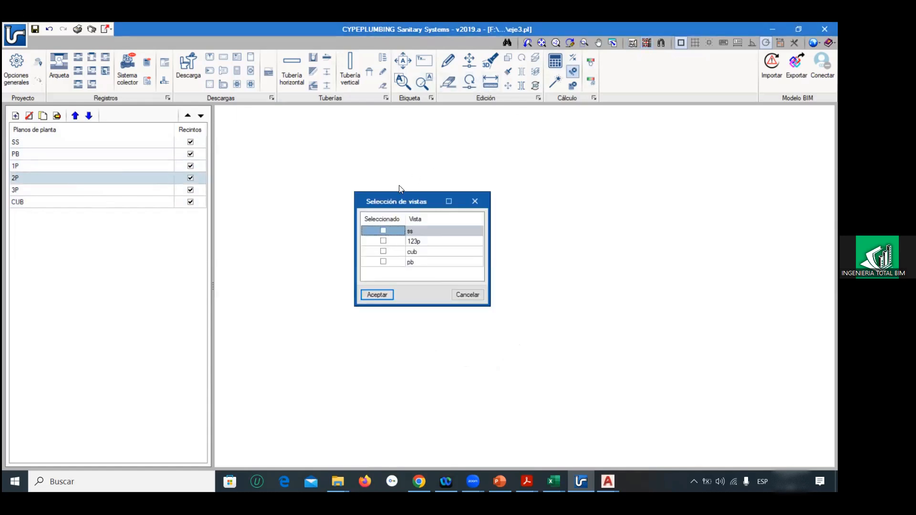
{"action": "left_click", "coordinate": [387, 242]}
{"action": "left_click", "coordinate": [390, 296]}
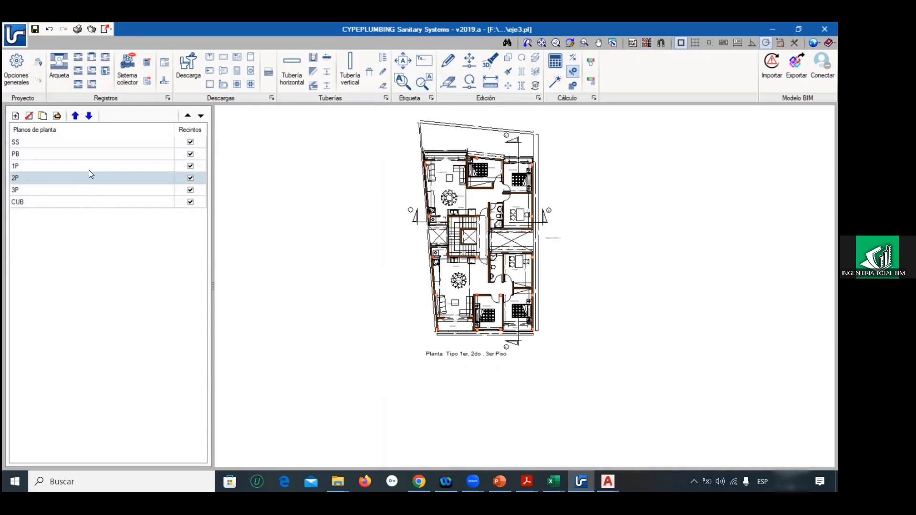
{"action": "left_click", "coordinate": [62, 190]}
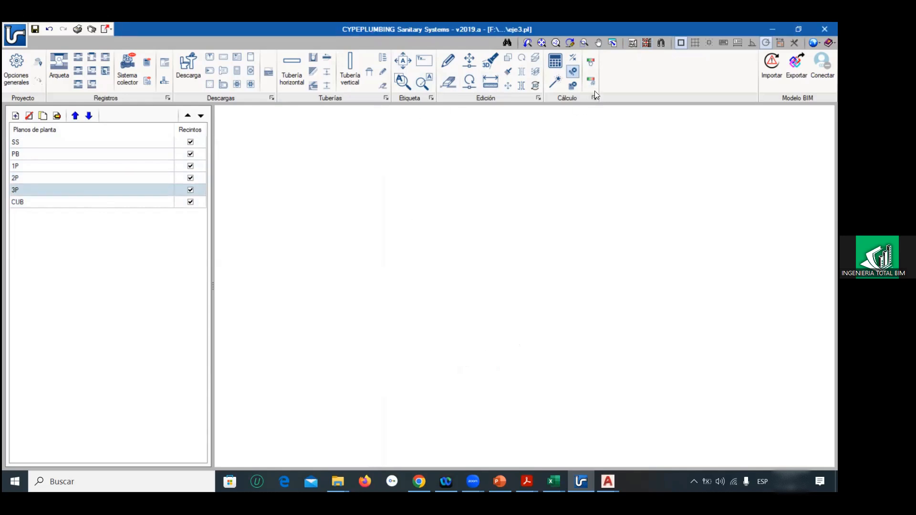
{"action": "left_click", "coordinate": [633, 44]}
{"action": "left_click", "coordinate": [824, 29]}
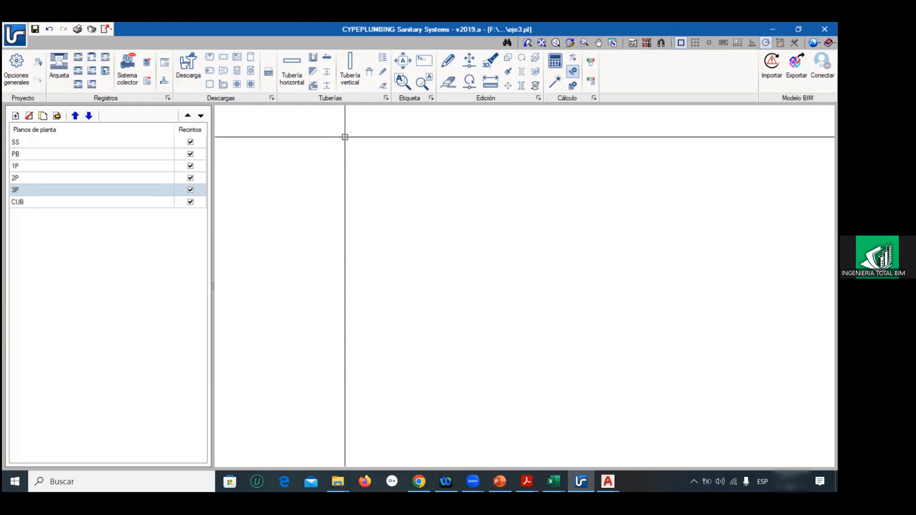
Step: Save the eje3 project and close the program
{"action": "left_click", "coordinate": [19, 41]}
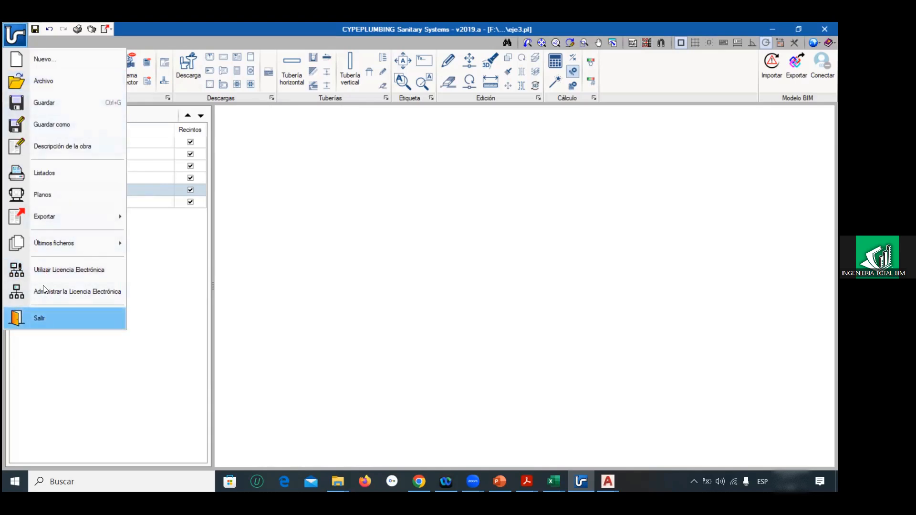
{"action": "left_click", "coordinate": [20, 102]}
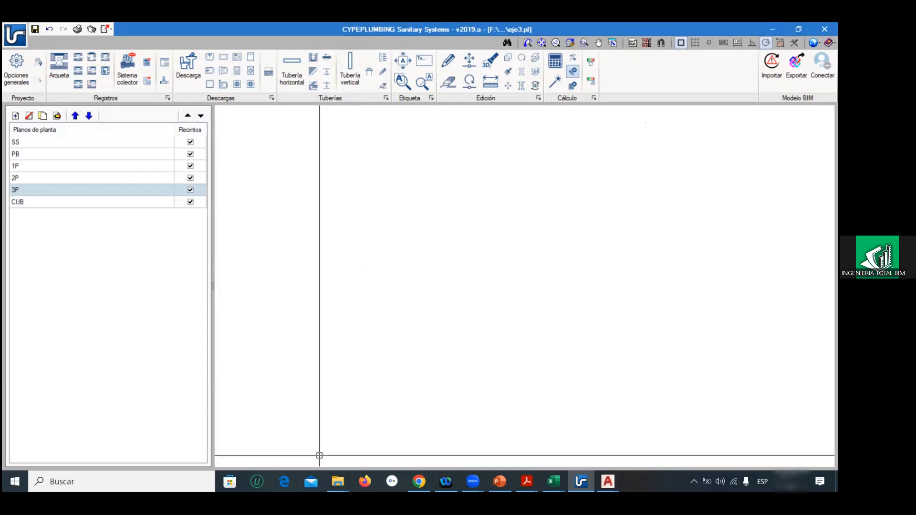
{"action": "left_click", "coordinate": [825, 29]}
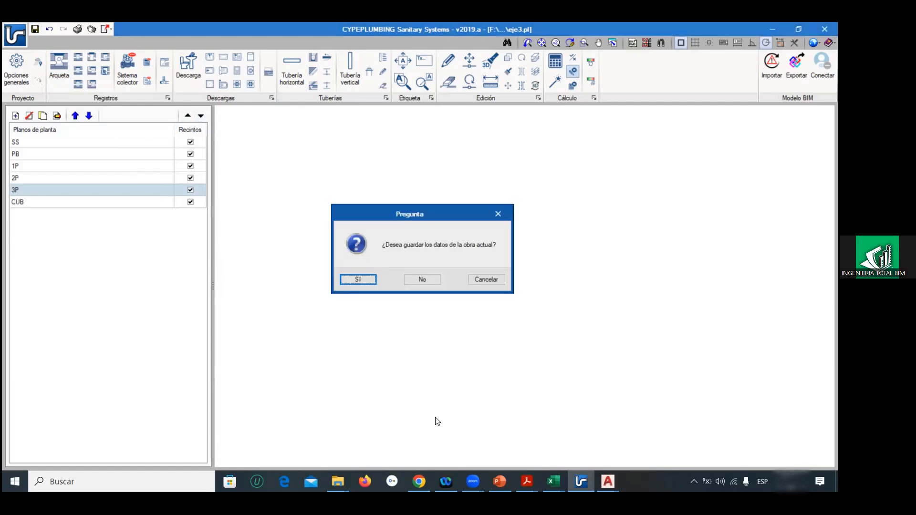